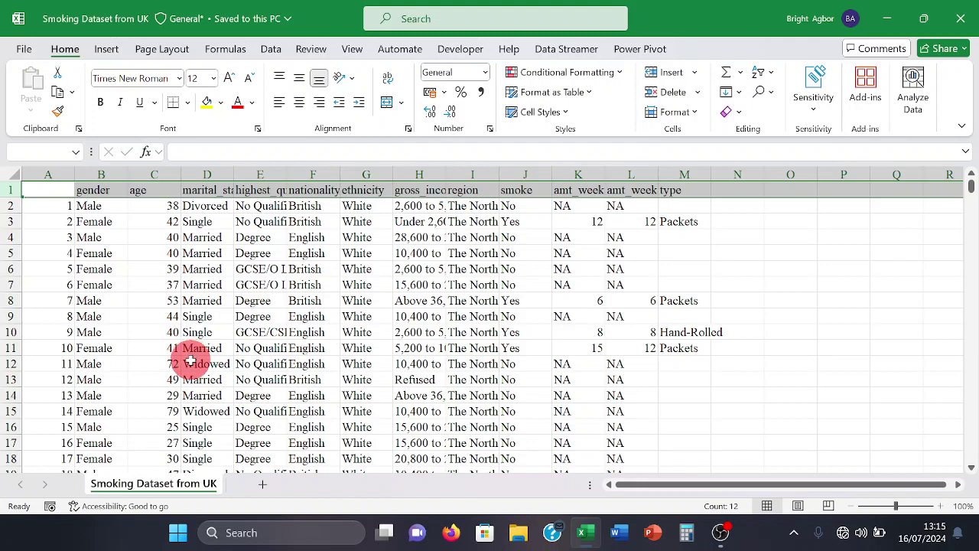
- Convert the smoking dataset range, including its header row, into a table
left_click(186, 365)
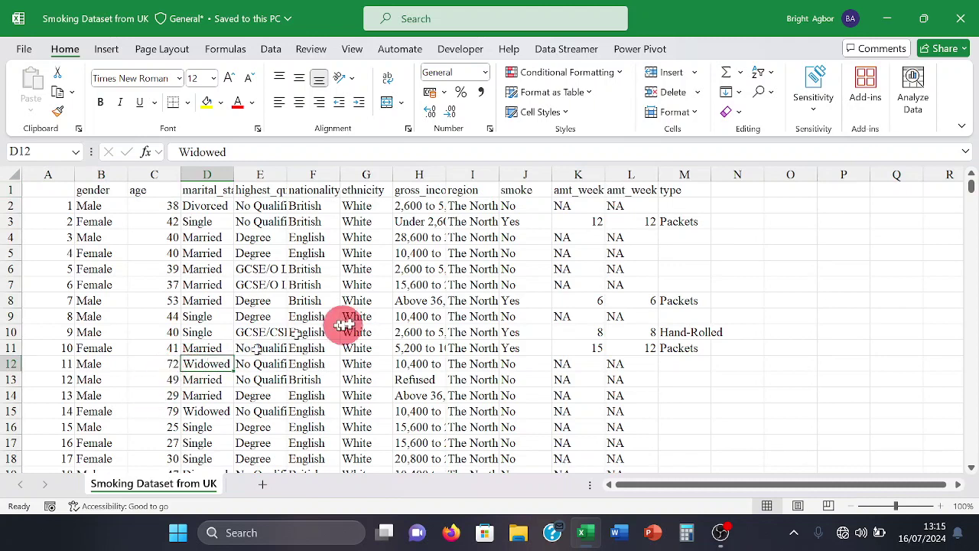
left_click(319, 331)
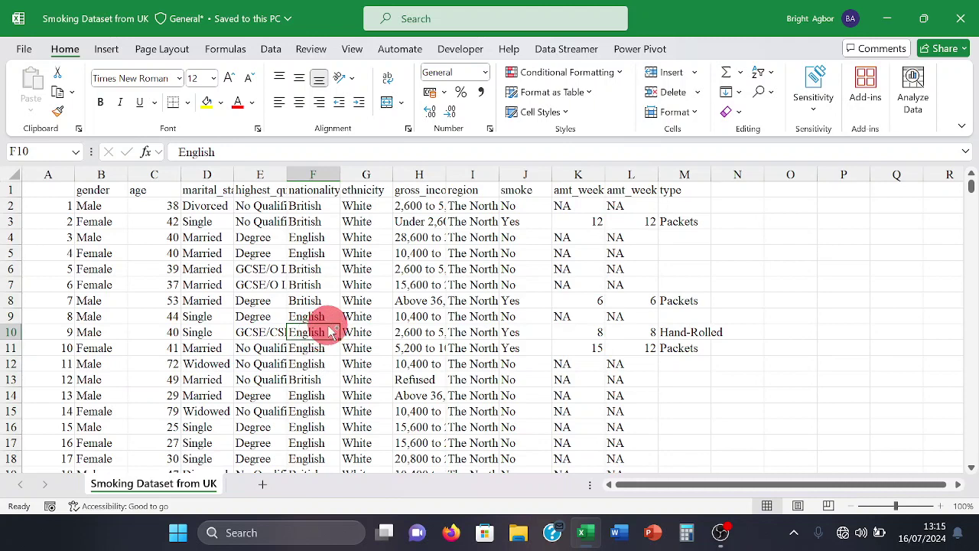
key("ctrl+t")
key("Return")
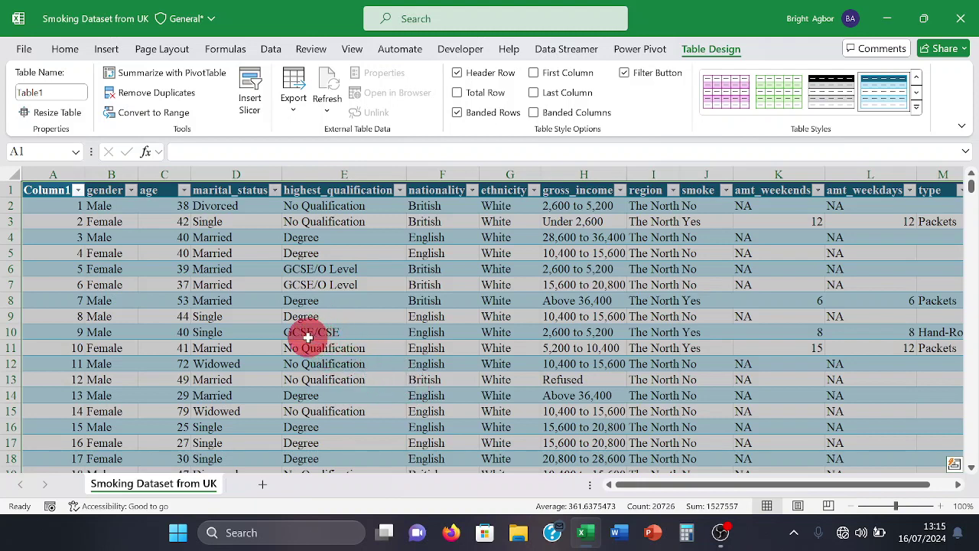
left_click(206, 320)
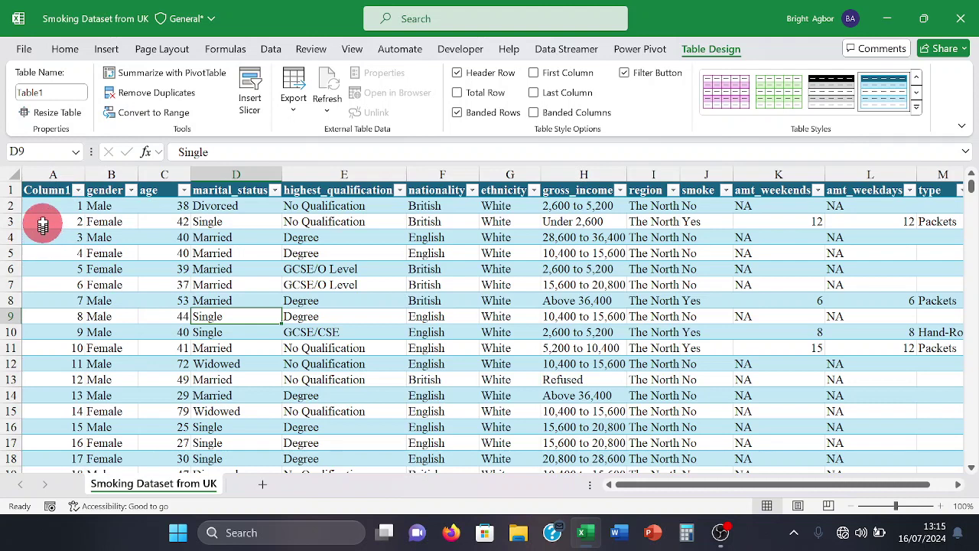
- Delete the index column Column1 from the table and fit the type column's width to its contents
left_click(52, 173)
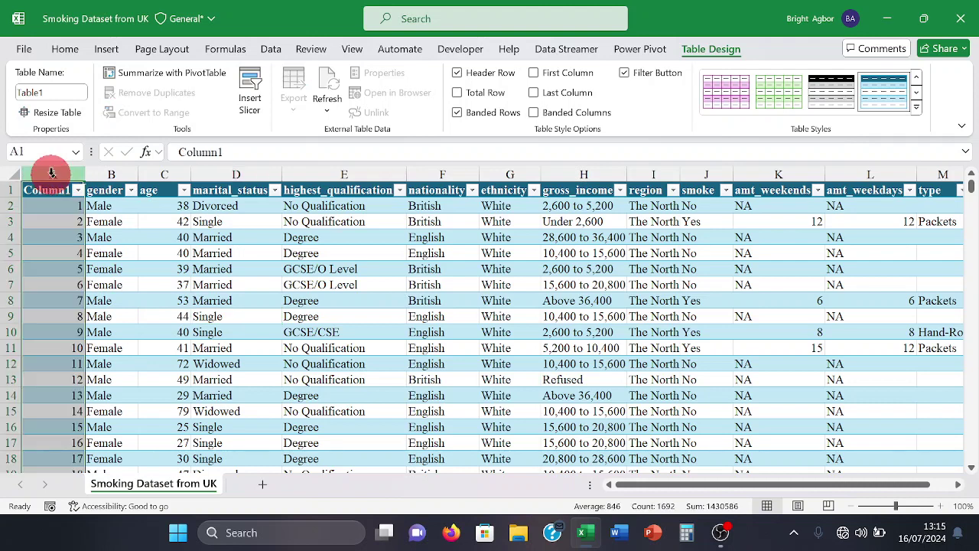
right_click(50, 172)
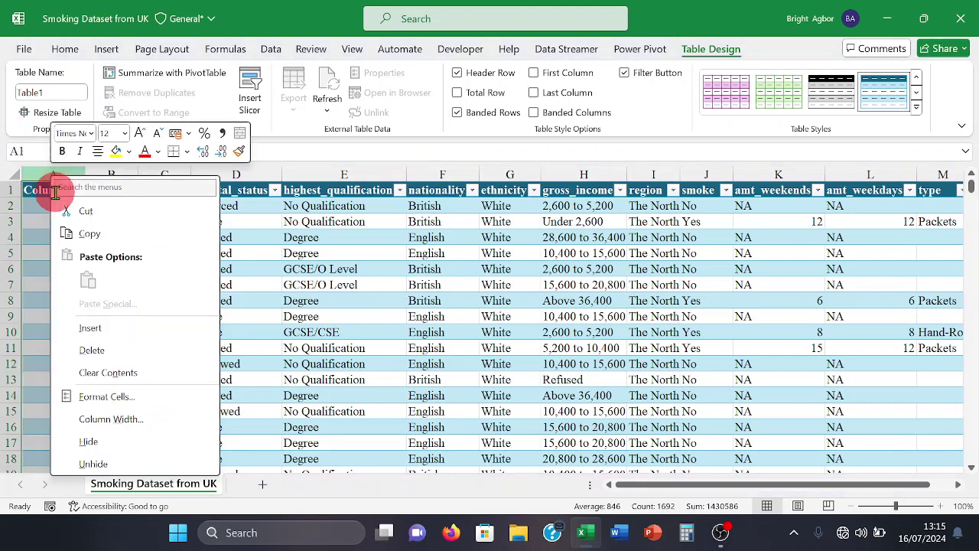
left_click(130, 352)
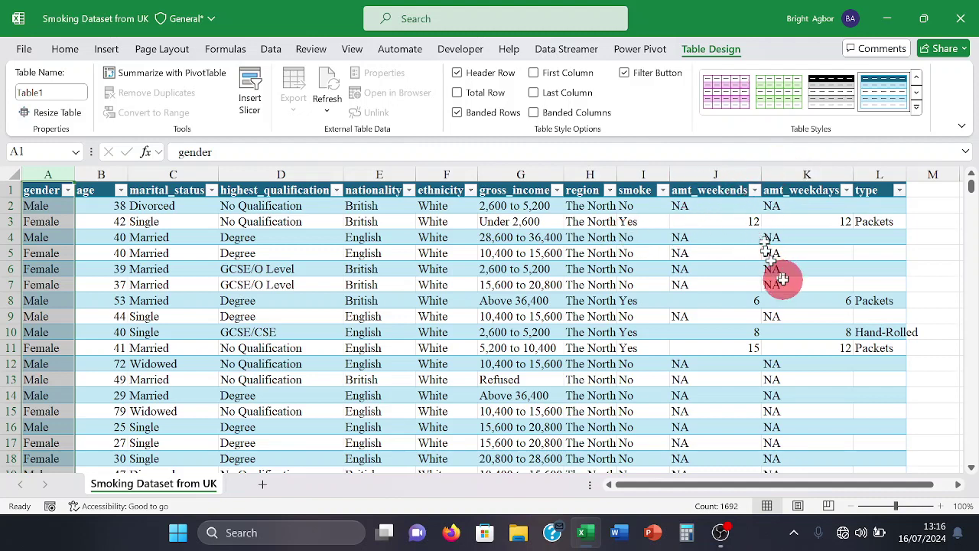
double_click(903, 176)
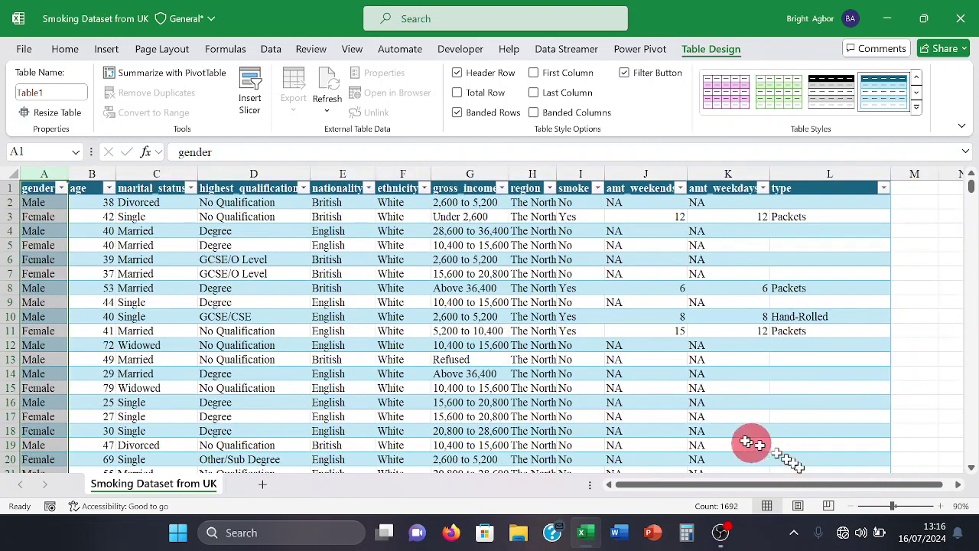
left_click(594, 406)
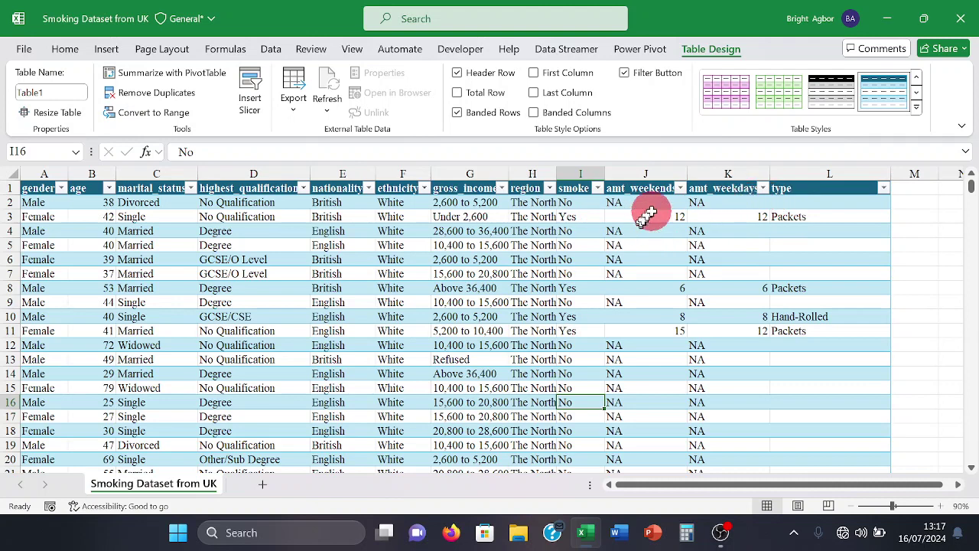
- Filter the smoke column to show only the No records
left_click(598, 190)
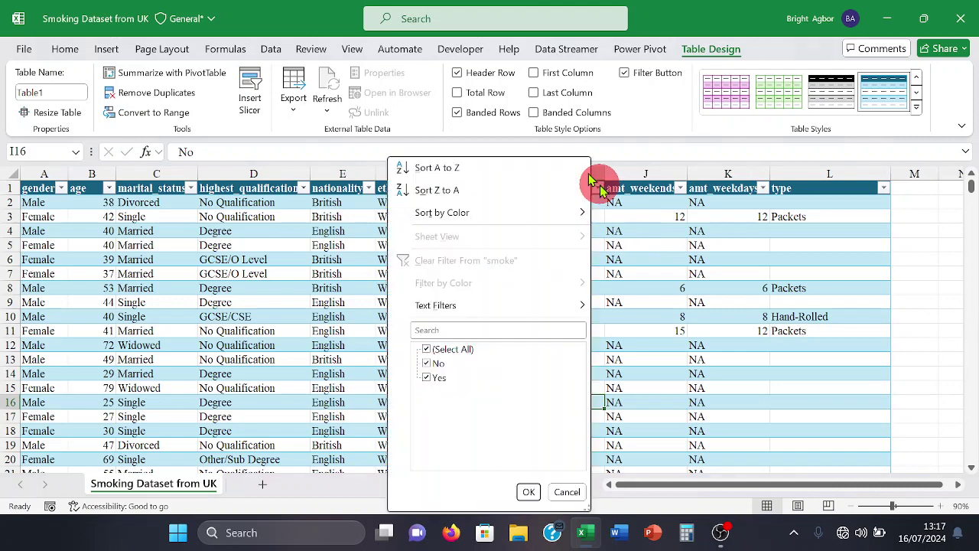
left_click(427, 351)
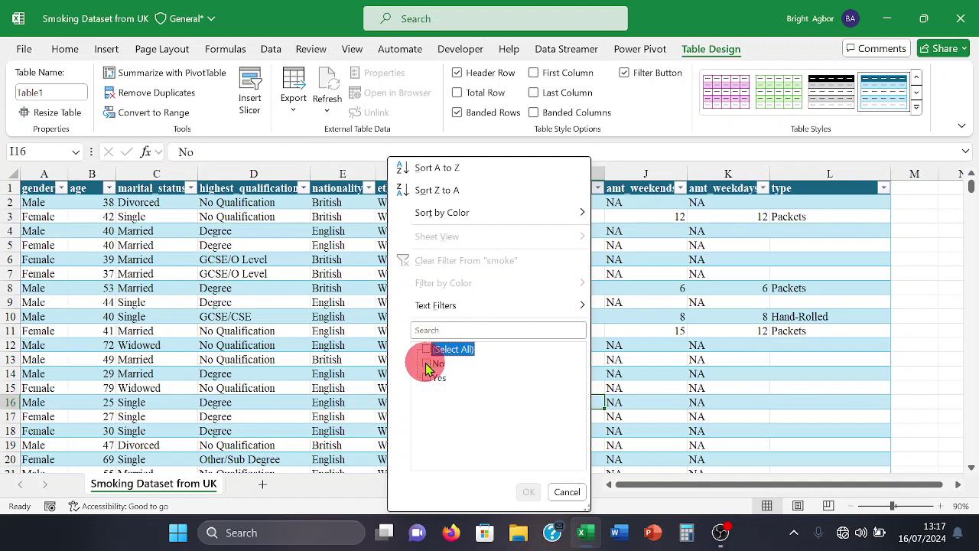
left_click(426, 364)
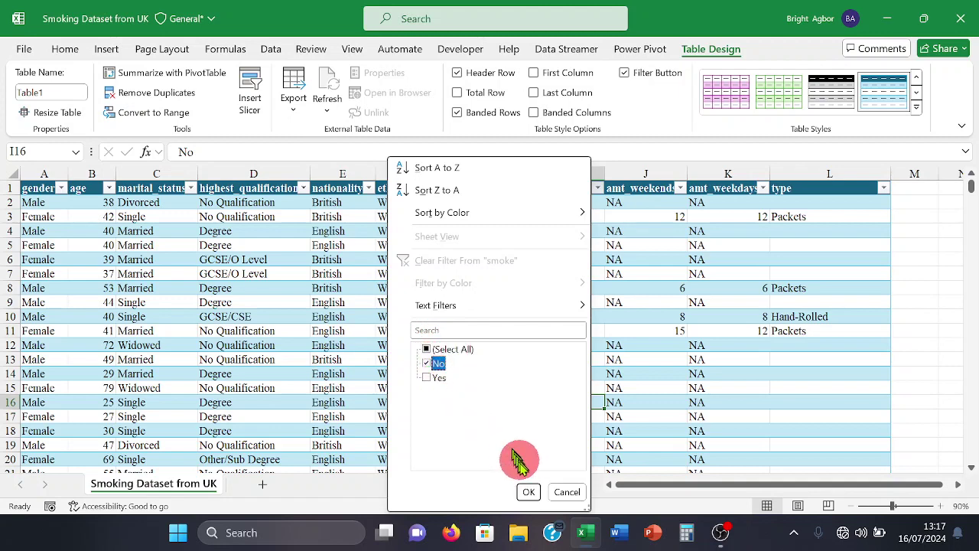
left_click(529, 493)
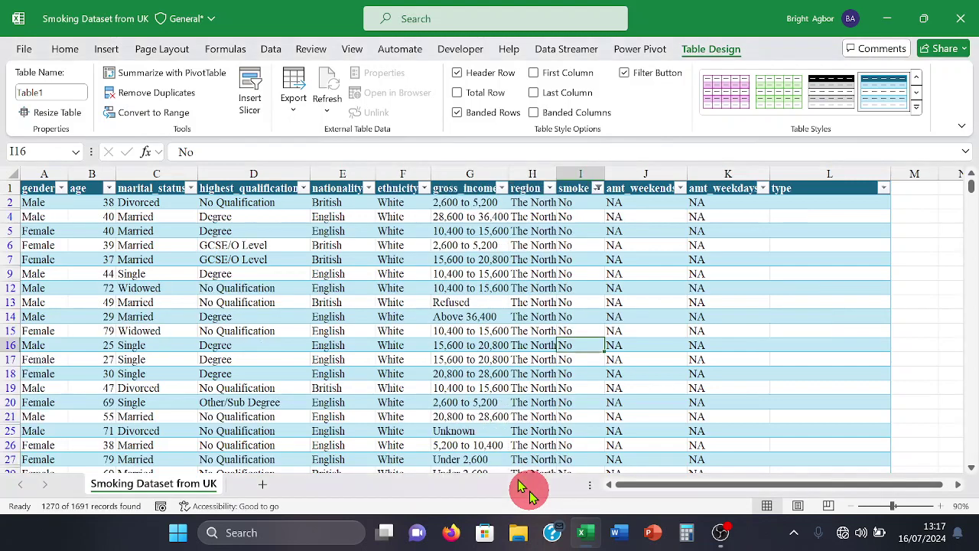
- Replace all occurrences of NA with 0 in the filtered table
left_click(594, 257)
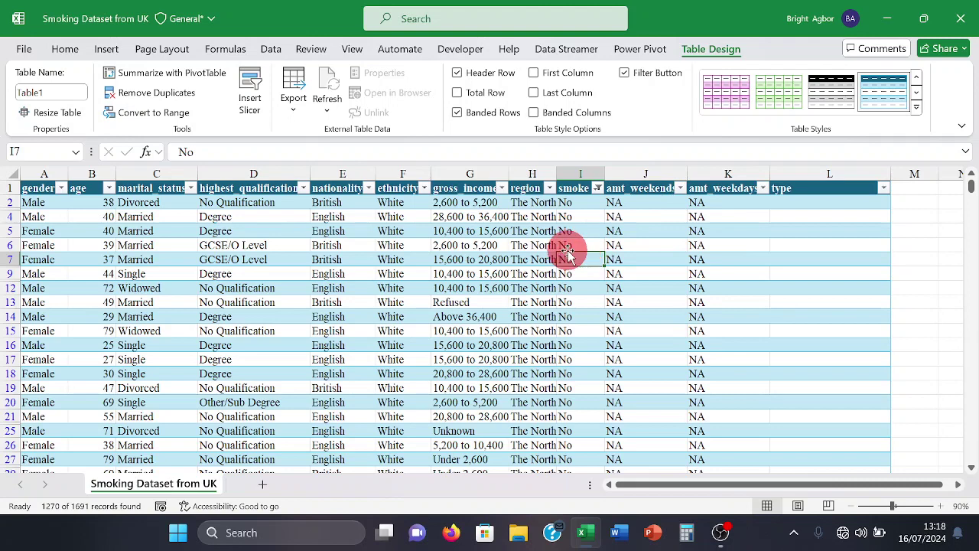
left_click(633, 200)
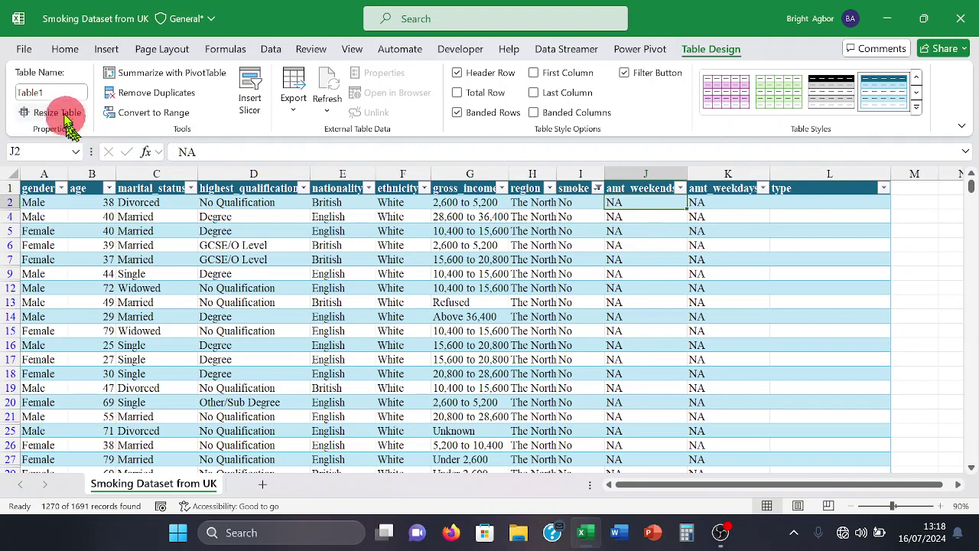
left_click(67, 52)
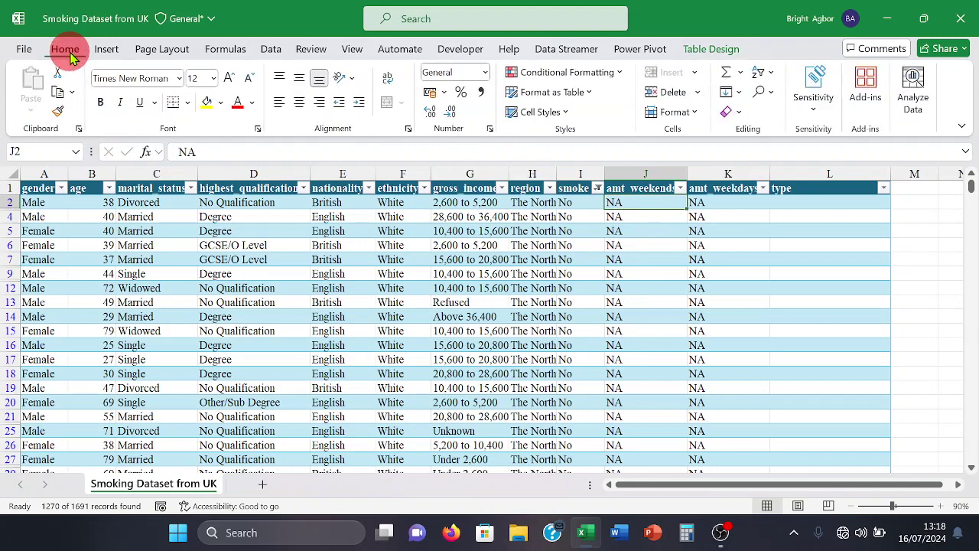
left_click(765, 92)
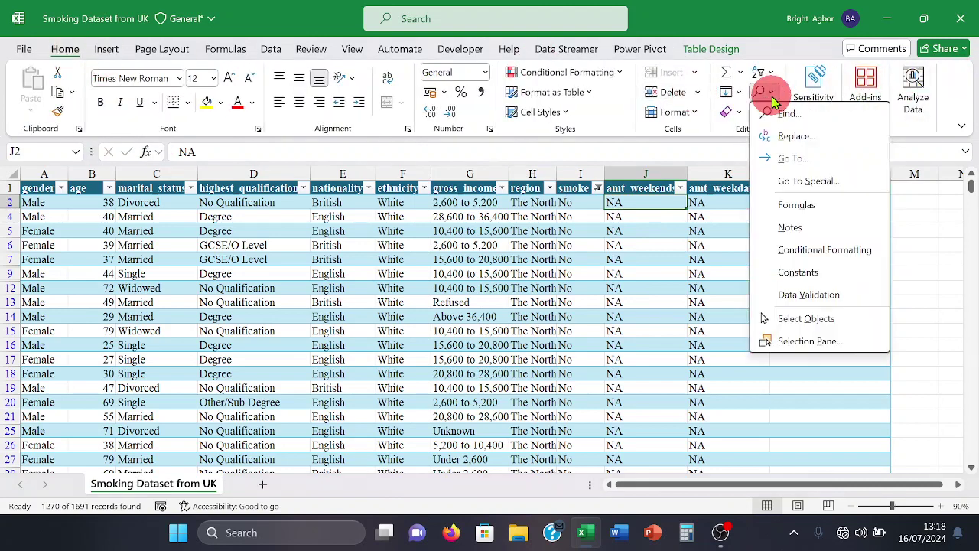
left_click(795, 136)
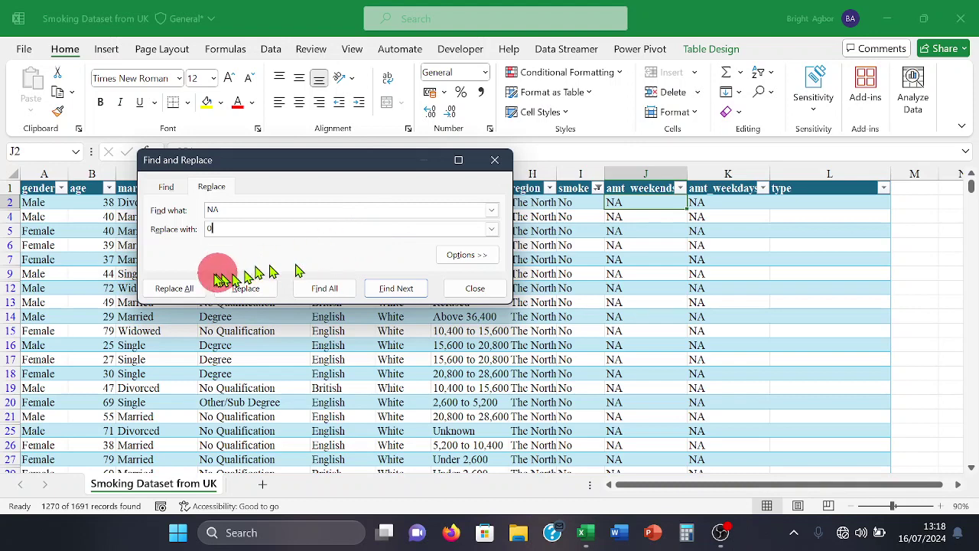
left_click(173, 291)
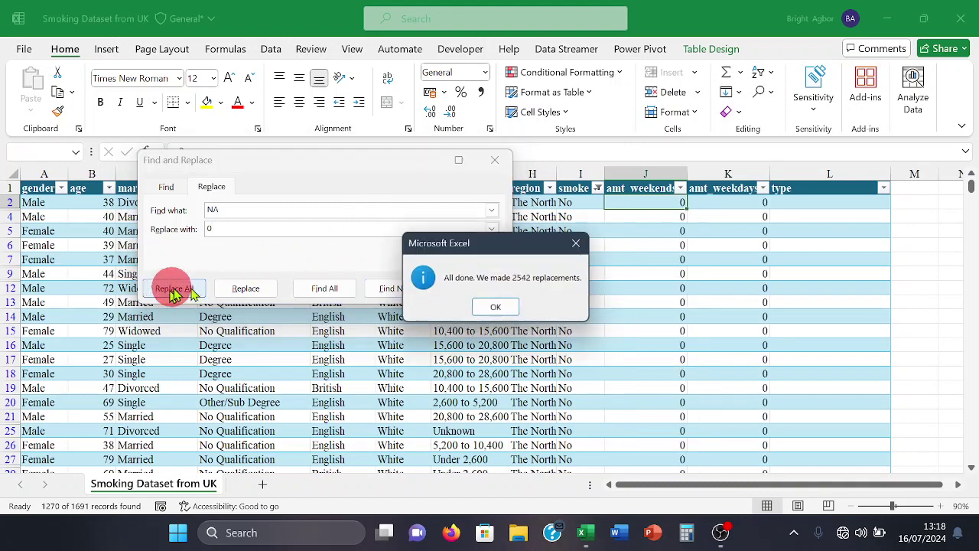
left_click(497, 309)
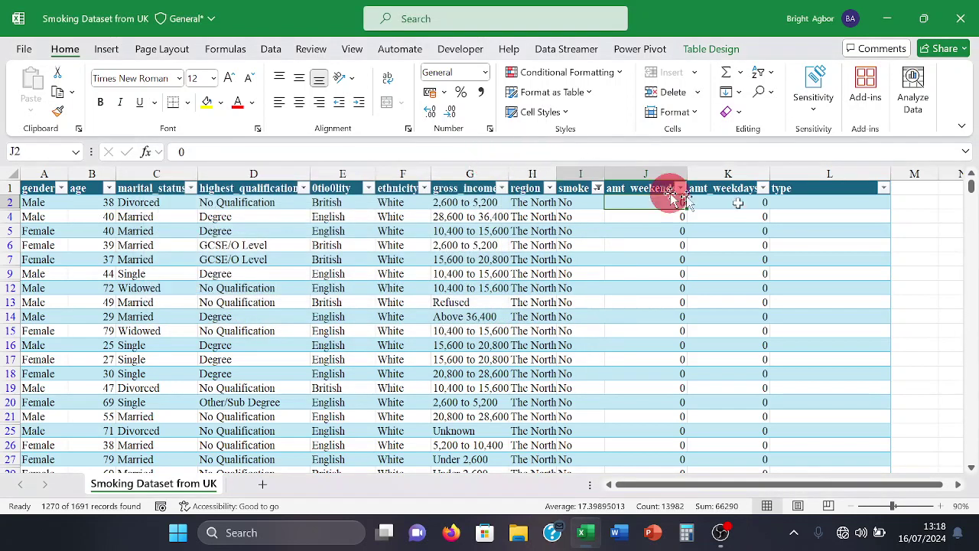
- Enter "Doesn’t Smoke" in the first type cell, L2
left_click(840, 199)
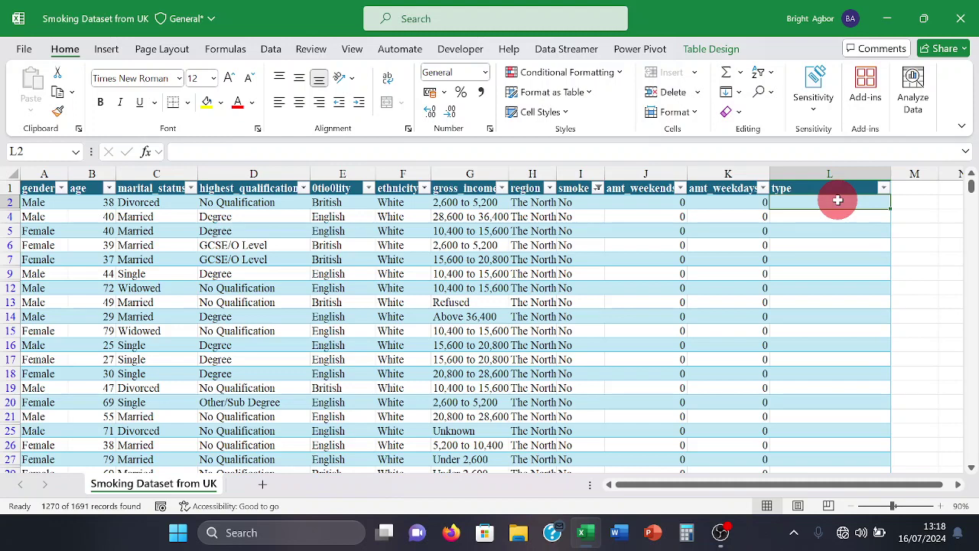
type("Do")
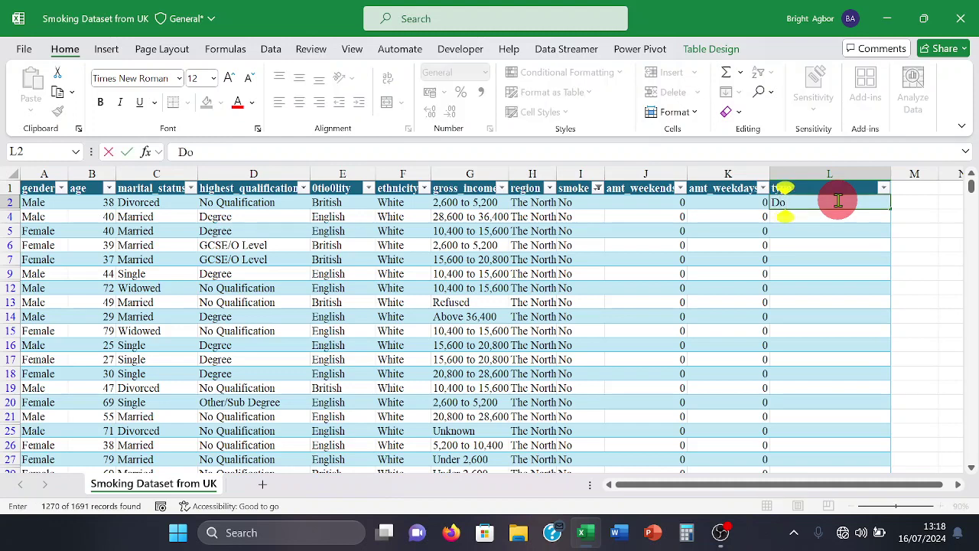
type("esn’t")
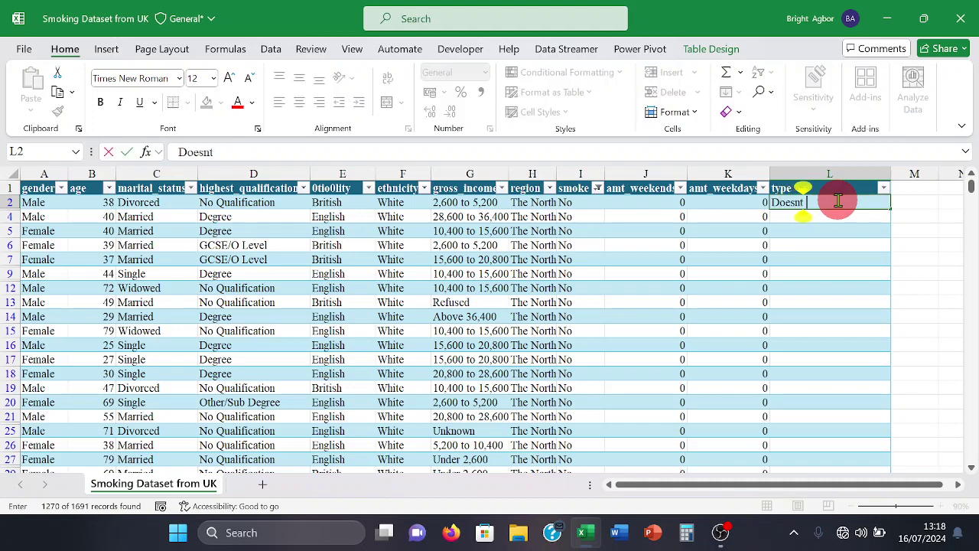
key("BackSpace")
type("'t")
type(" S")
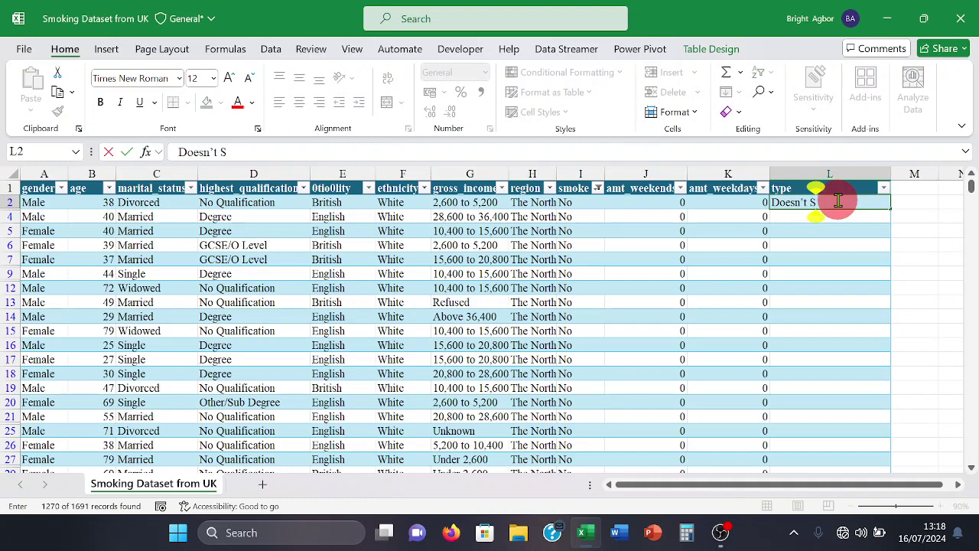
type("moke")
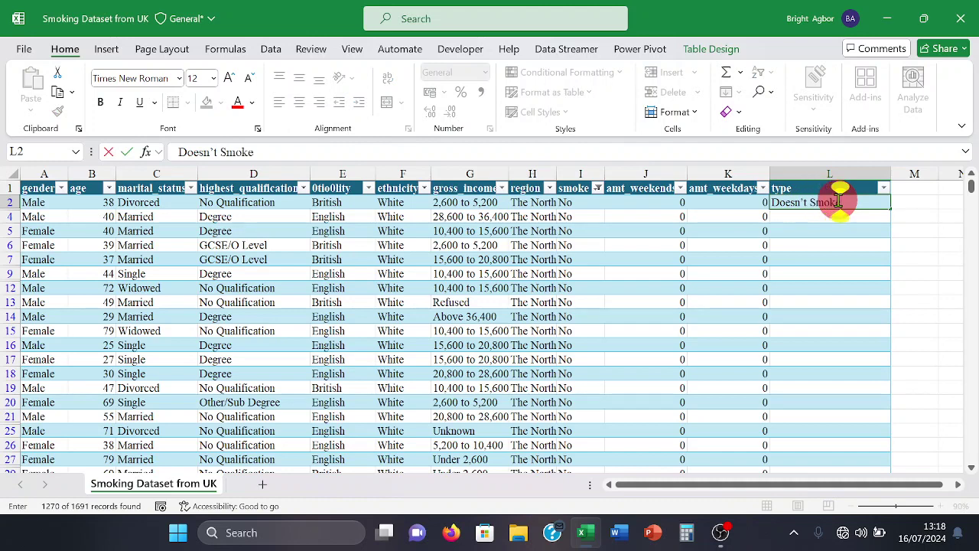
key("Return")
- Fill "Doesn’t Smoke" from L2 down through the last row of the filtered type column
left_click(833, 199)
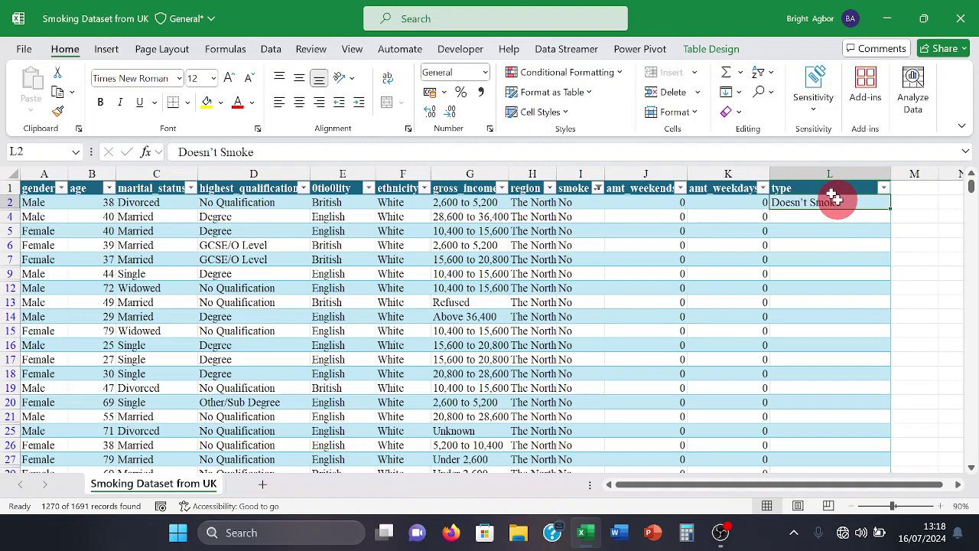
key("ctrl+shift+Down")
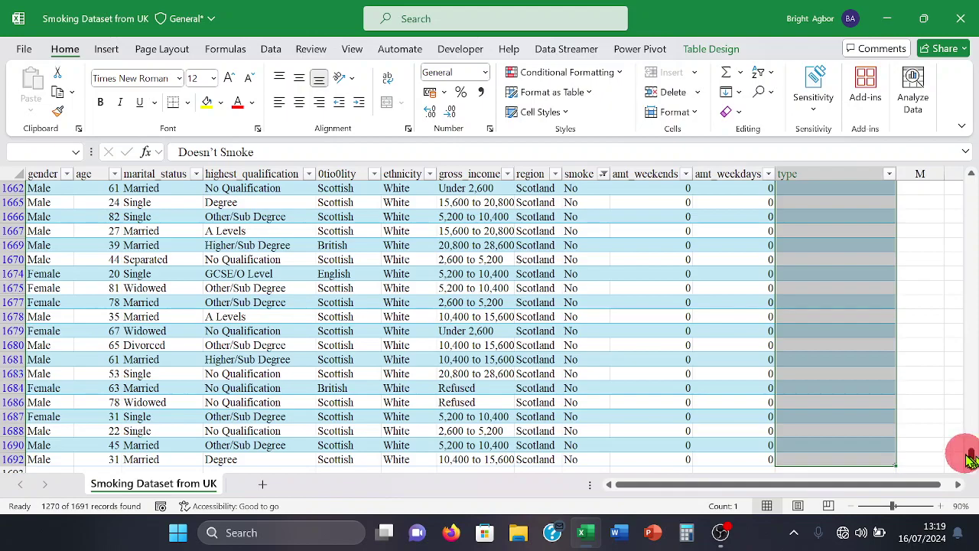
scroll(964, 429, "up", 20)
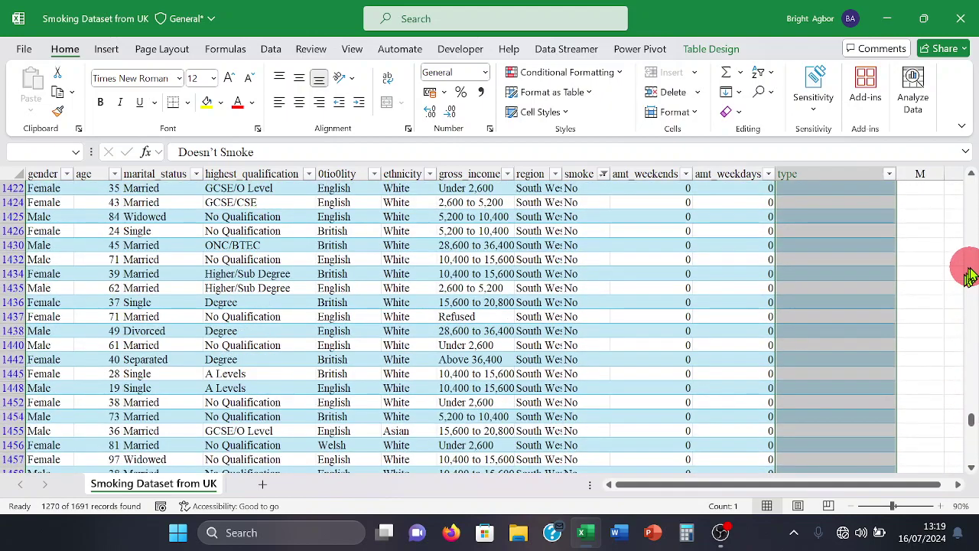
scroll(972, 271, "up", 20)
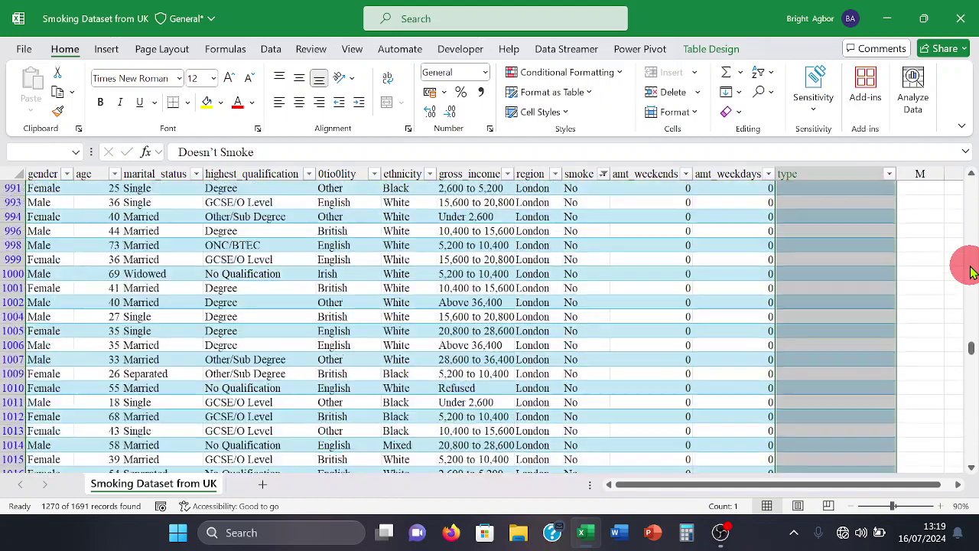
scroll(970, 272, "up", 20)
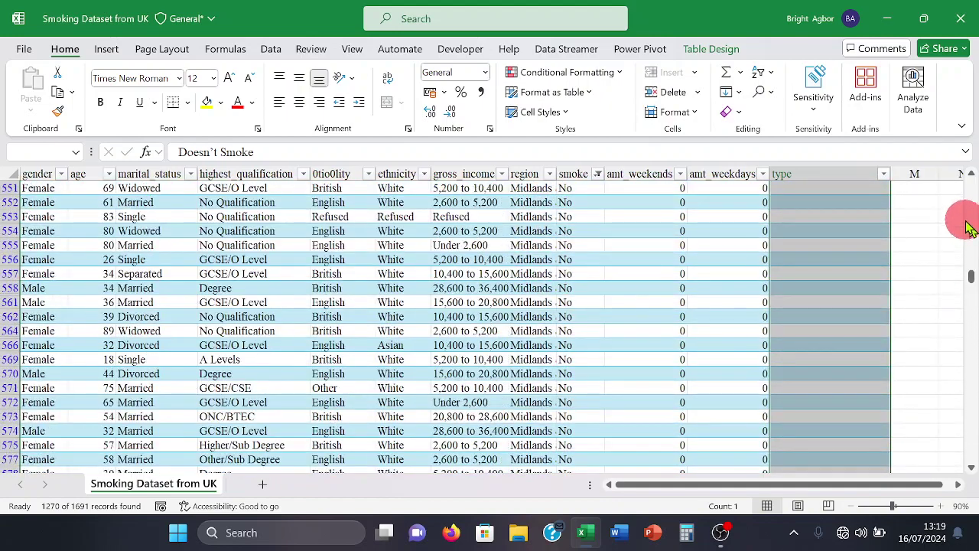
scroll(971, 202, "up", 10)
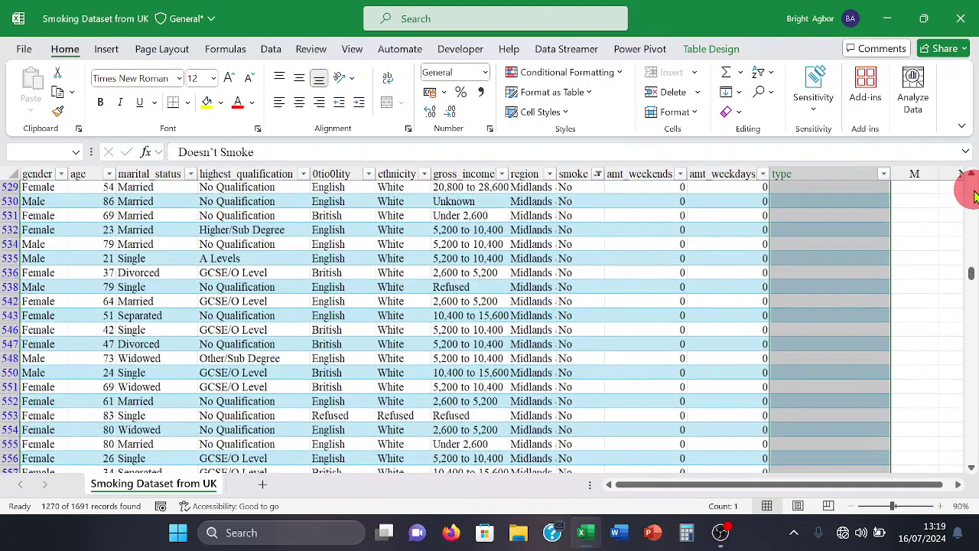
scroll(974, 196, "up", 20)
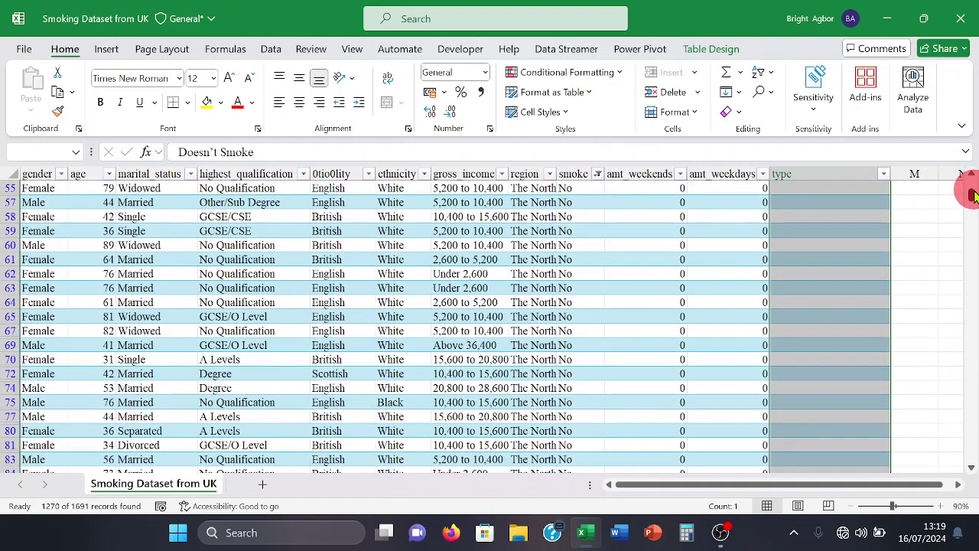
scroll(971, 191, "up", 7)
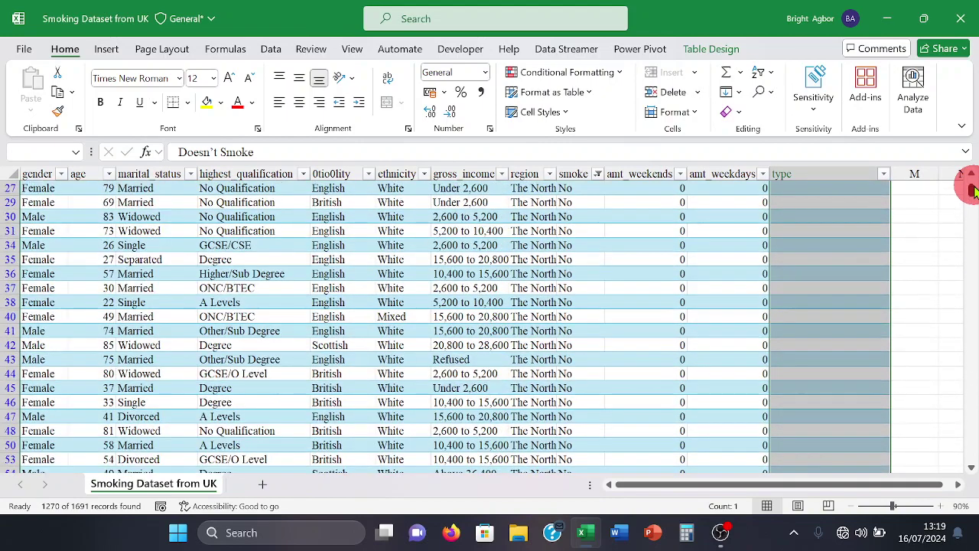
scroll(972, 187, "up", 7)
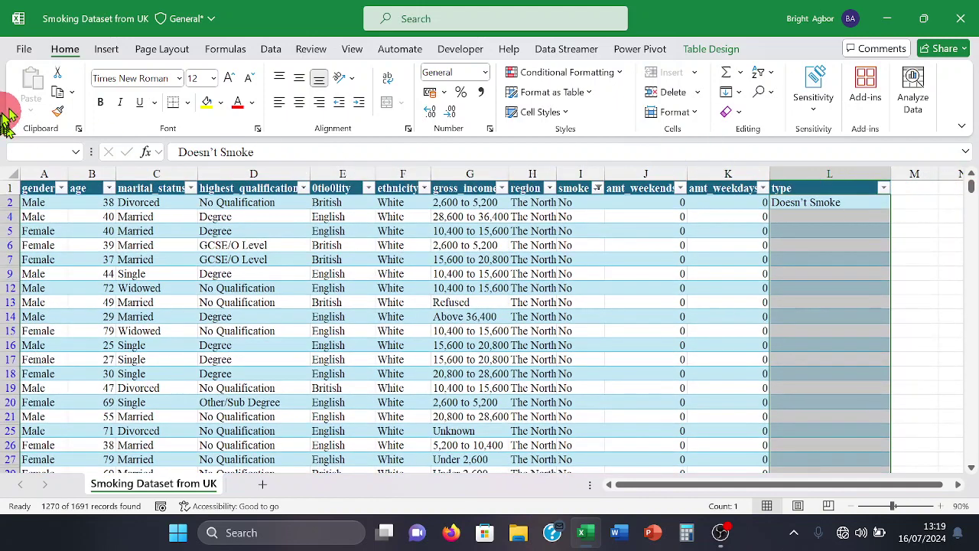
left_click(740, 97)
left_click(761, 109)
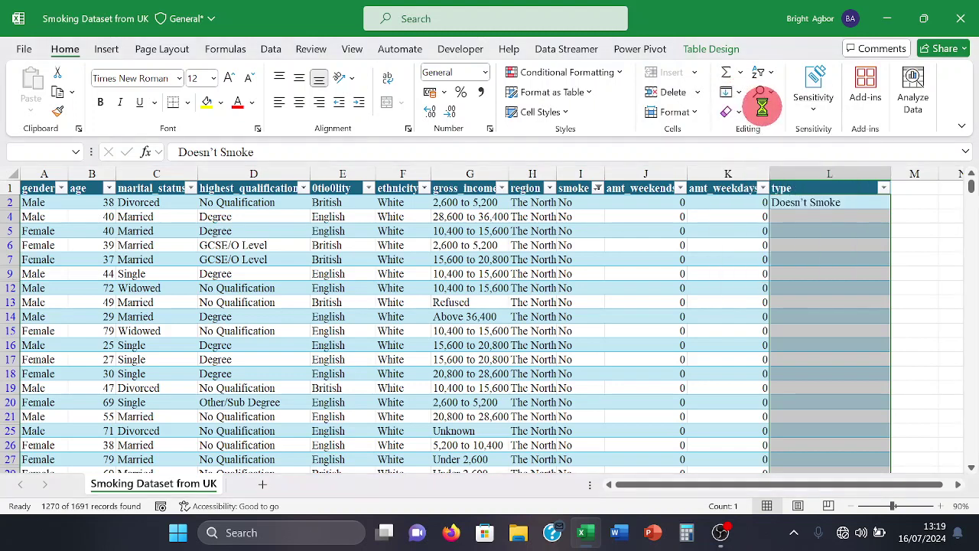
- Clear the filter from the smoke column so that all records are shown
left_click(693, 232)
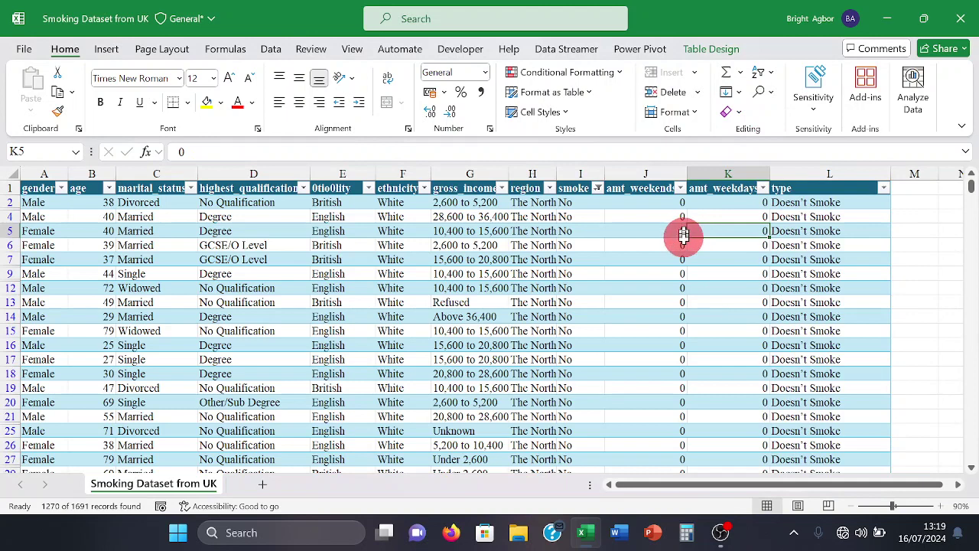
left_click(599, 188)
left_click(598, 188)
left_click(599, 188)
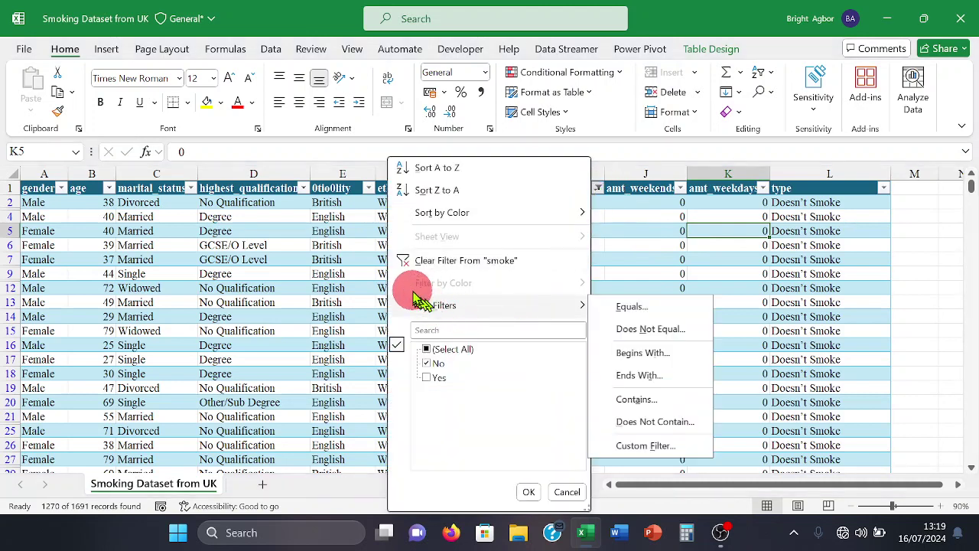
left_click(423, 263)
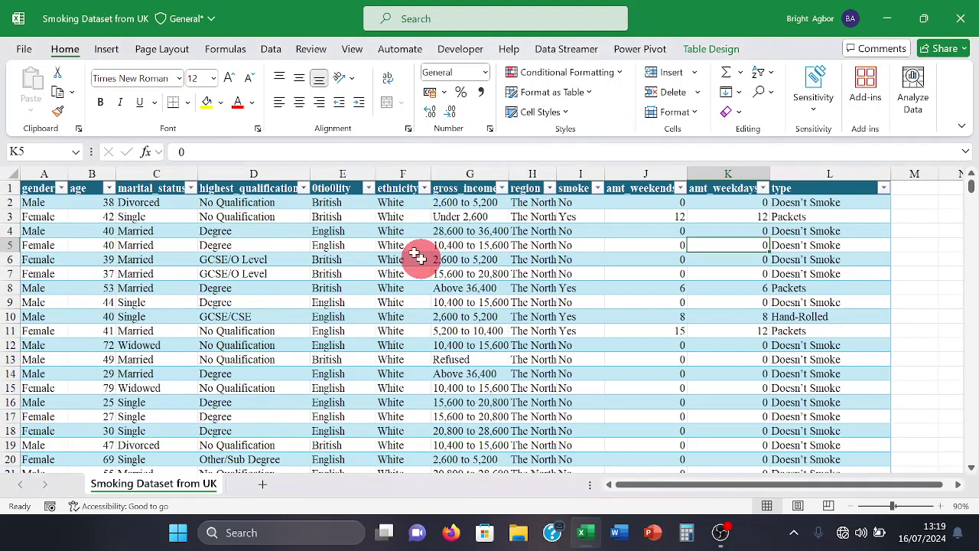
left_click(417, 258)
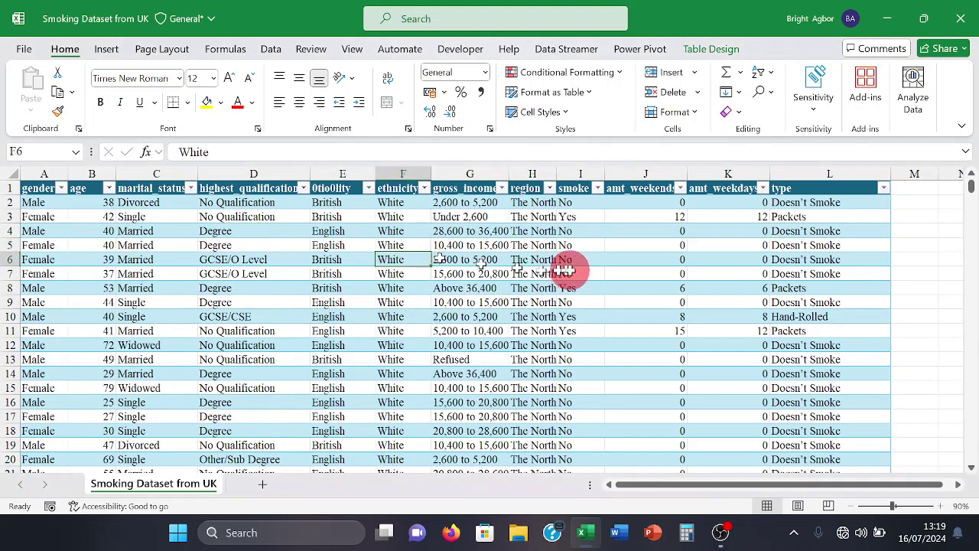
- Check the weekend amount, weekday amount and type values of the smoker in row 3 and the non-smoker in row 4
left_click(622, 219)
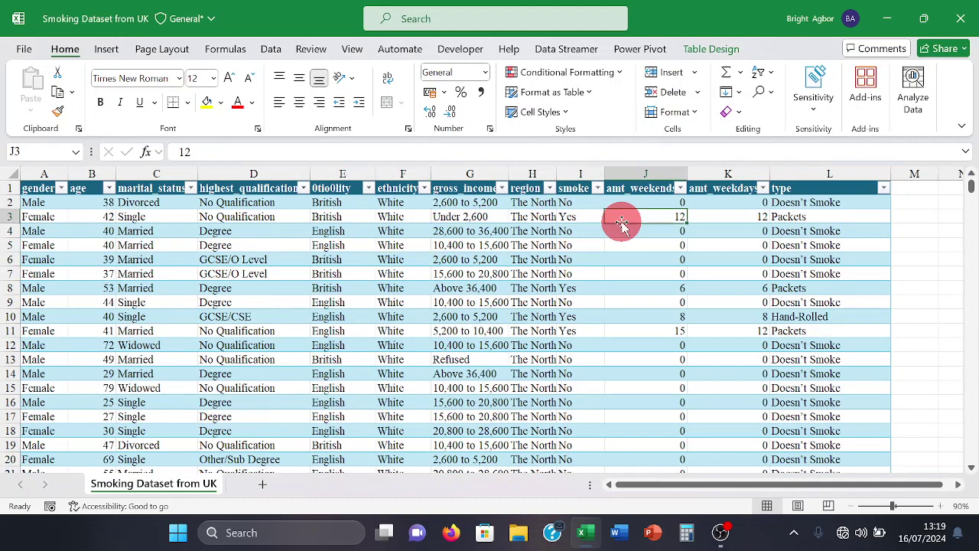
left_click(712, 221)
left_click(801, 217)
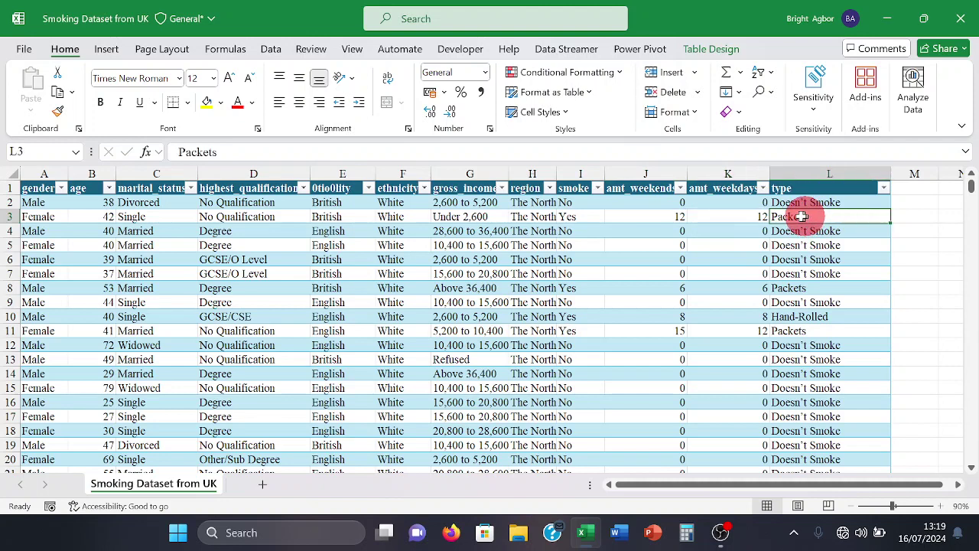
left_click(589, 227)
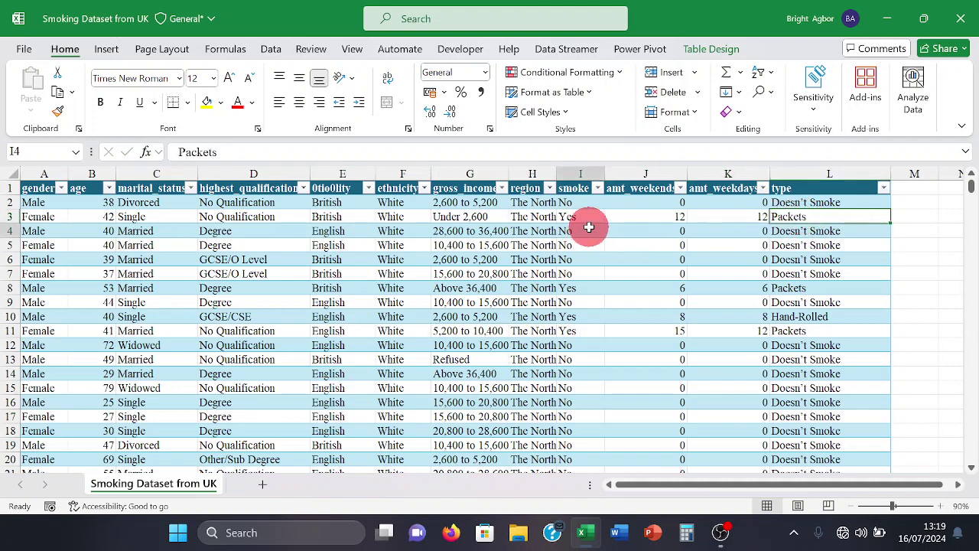
left_click(647, 229)
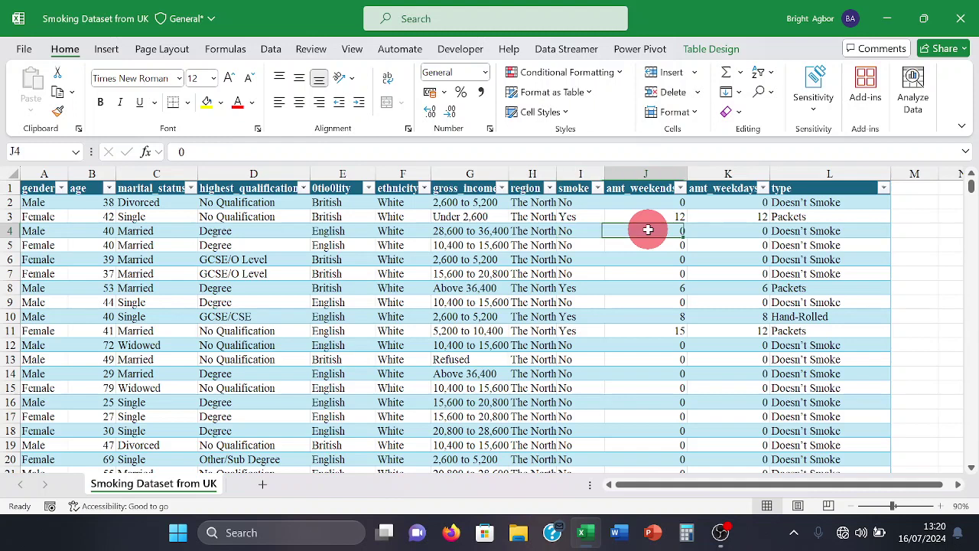
left_click(728, 228)
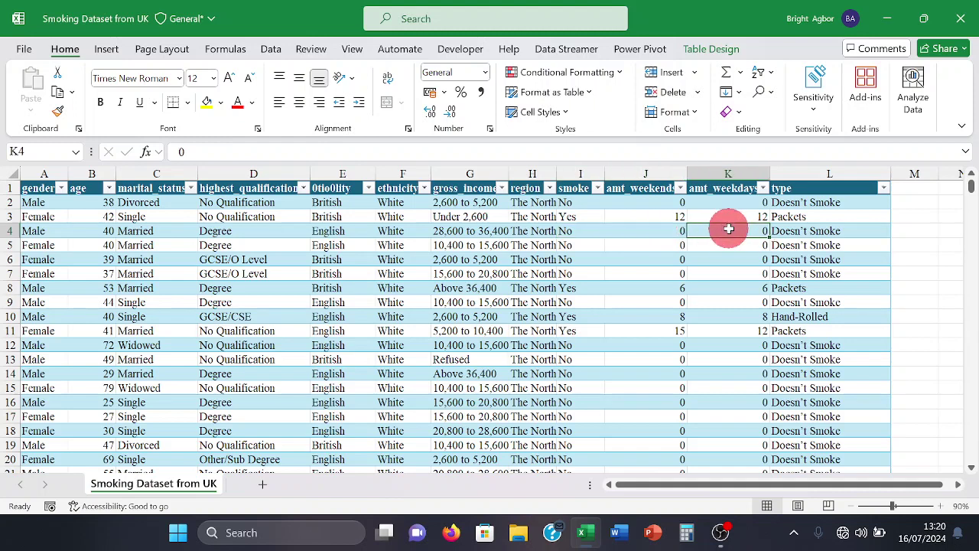
left_click(805, 229)
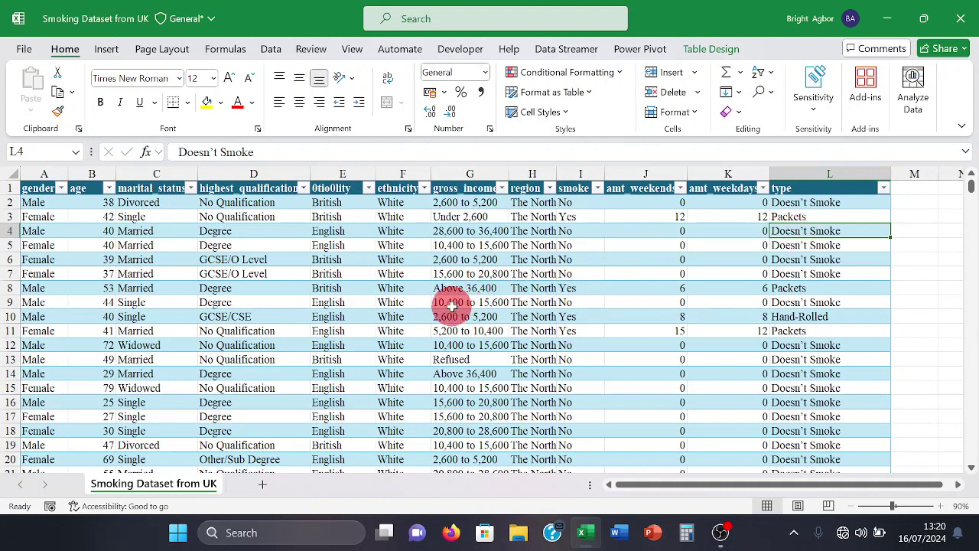
- Correct the misspelled column header in cell E1 to "Nationality"
double_click(373, 175)
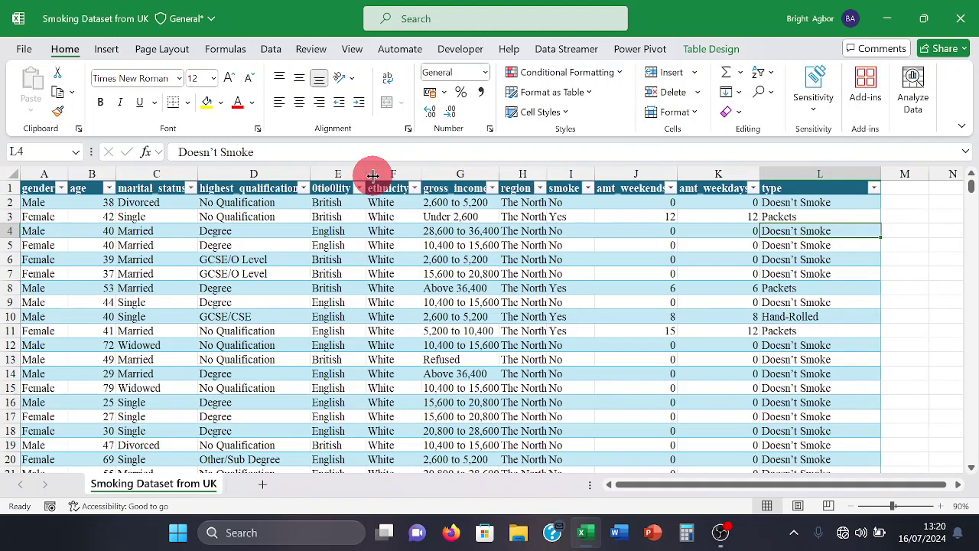
left_click(342, 186)
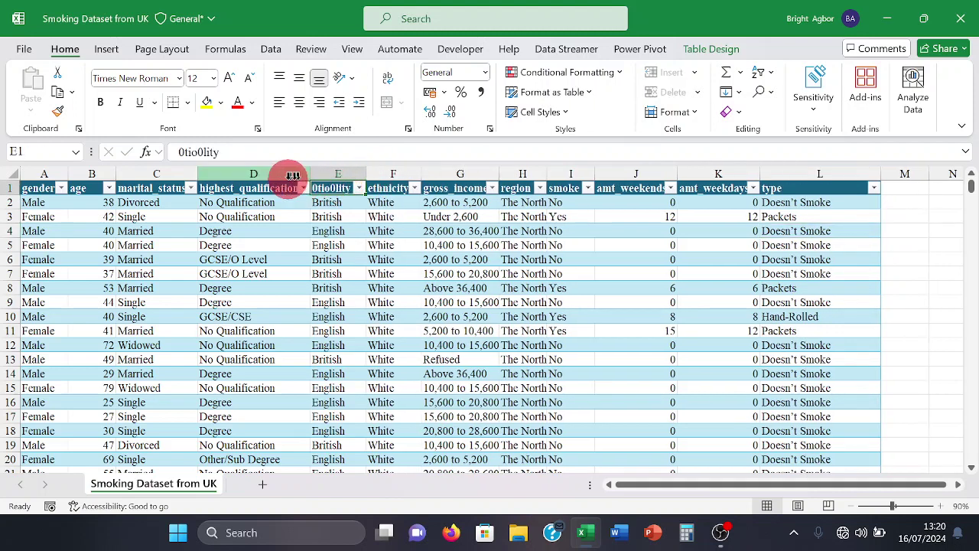
left_click(255, 151)
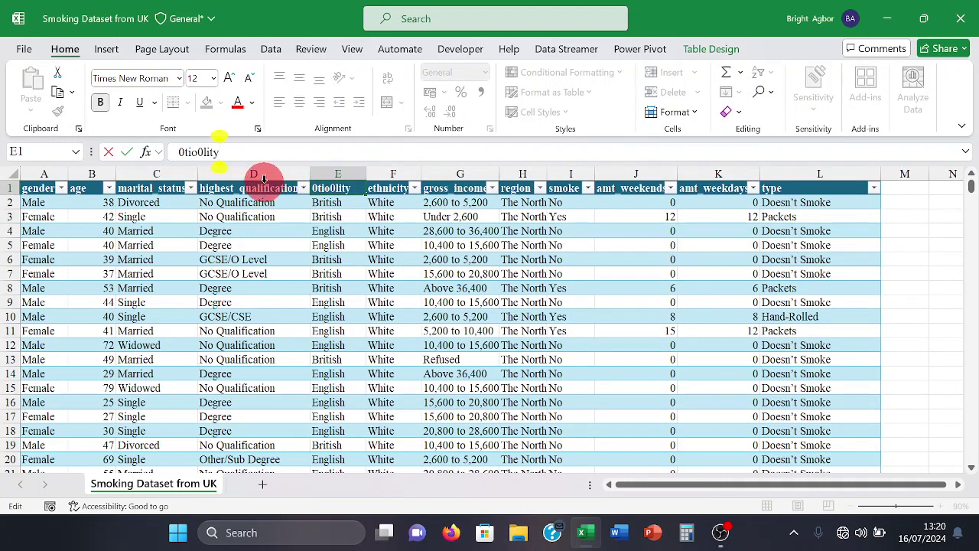
key("BackSpace")
key("BackSpace")
key("BackSpace")
key("BackSpace")
key("BackSpace")
key("BackSpace")
key("BackSpace")
key("BackSpace")
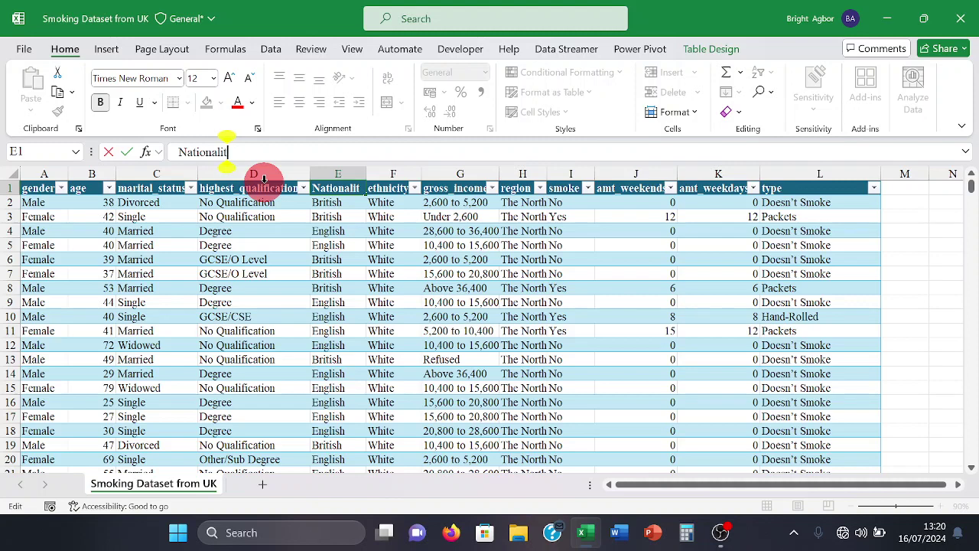
key("Return")
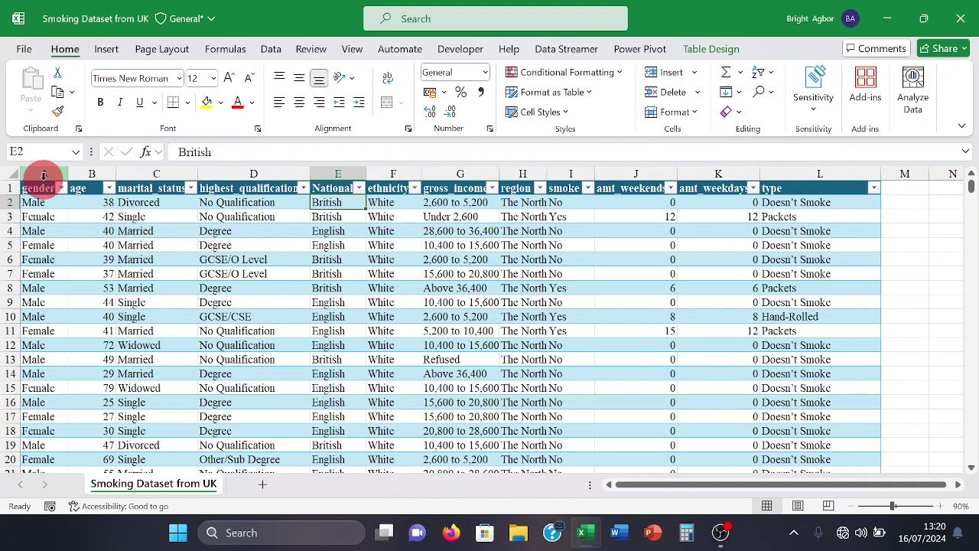
- AutoFit the widths of columns A through M to their contents
left_click_drag(44, 175, 922, 203)
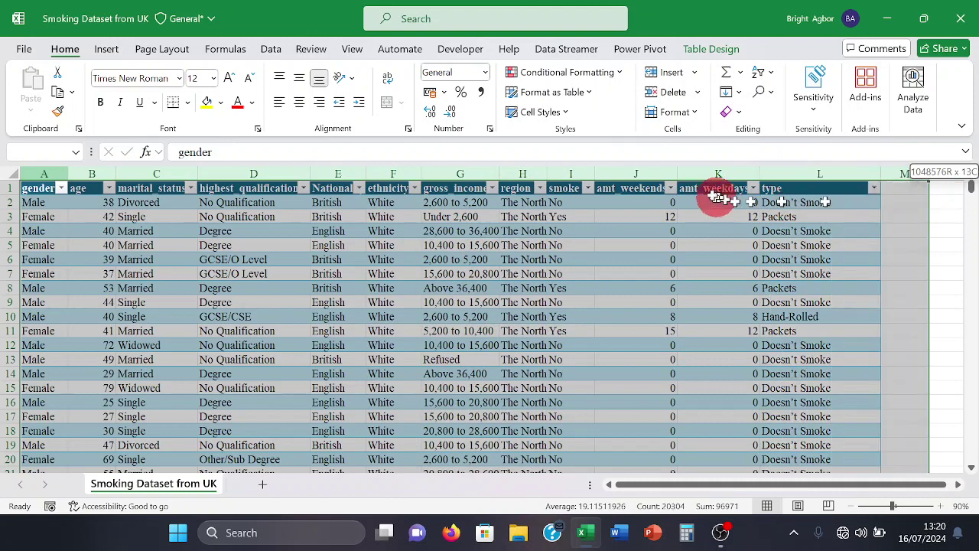
double_click(500, 173)
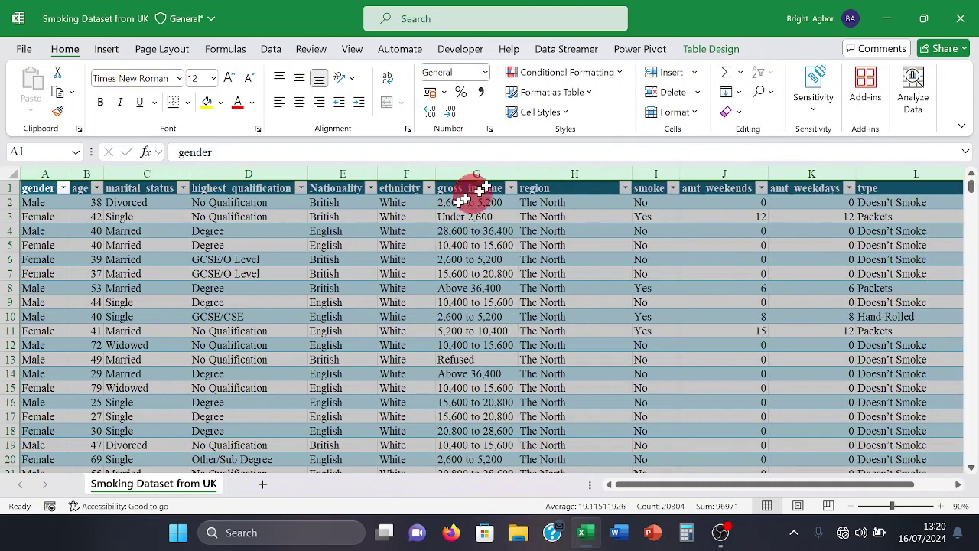
left_click(382, 245)
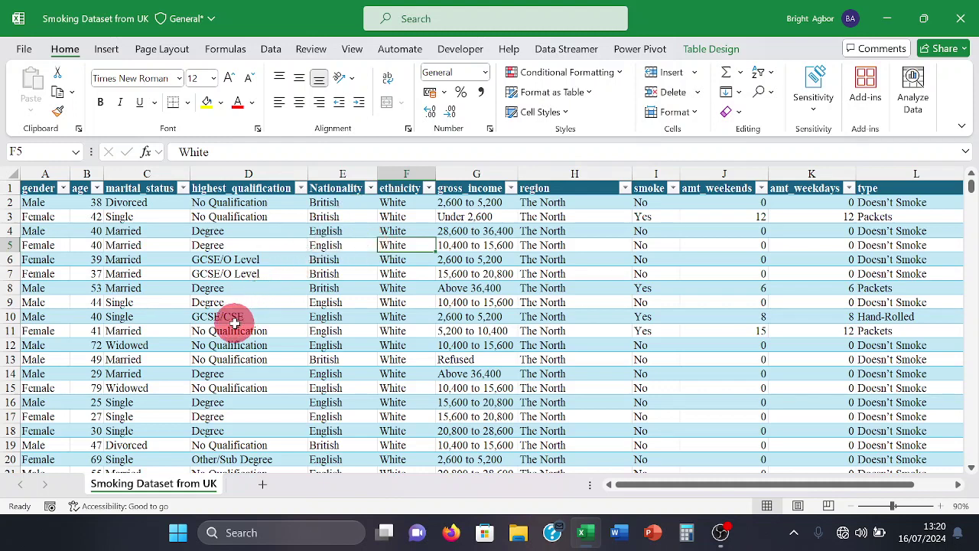
left_click(183, 343)
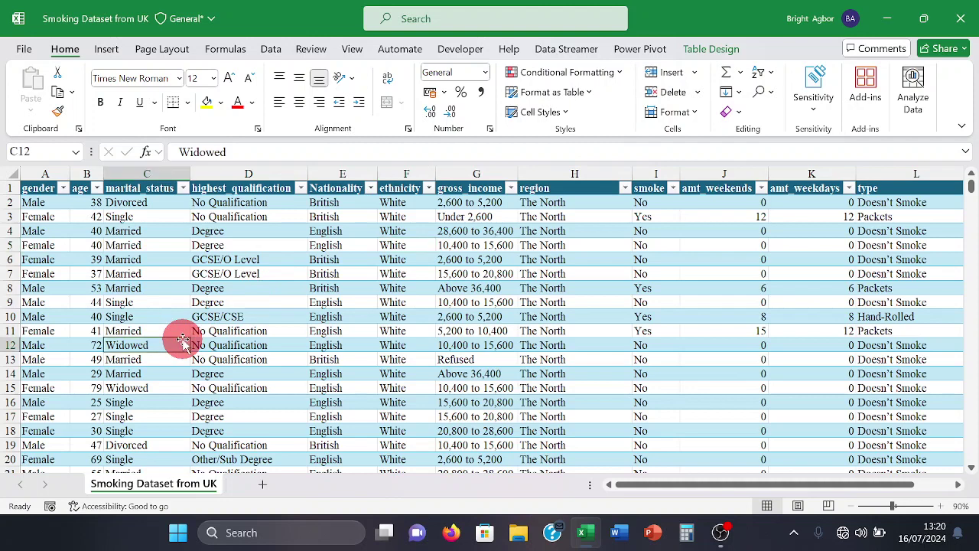
- Insert a PivotTable from Table1 on a new worksheet
left_click(107, 49)
left_click(35, 90)
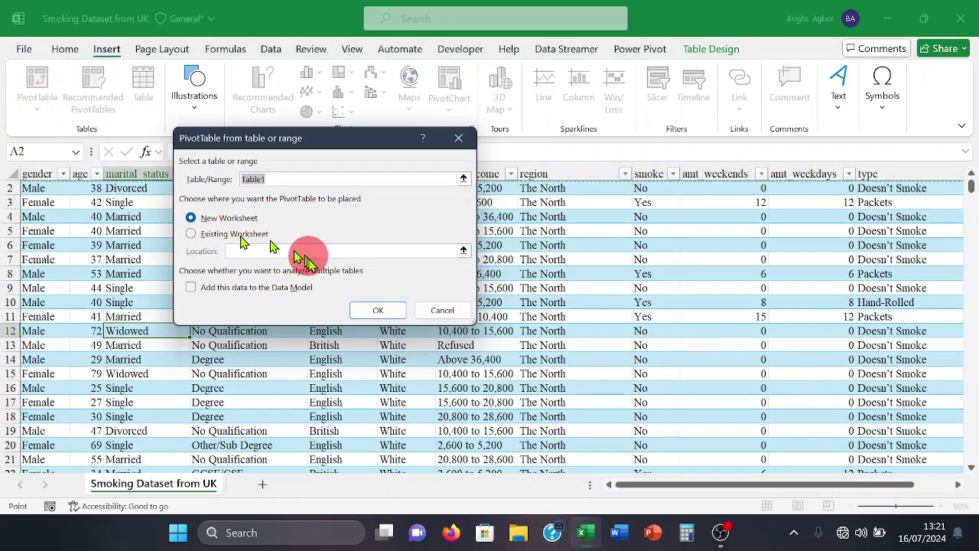
left_click(371, 313)
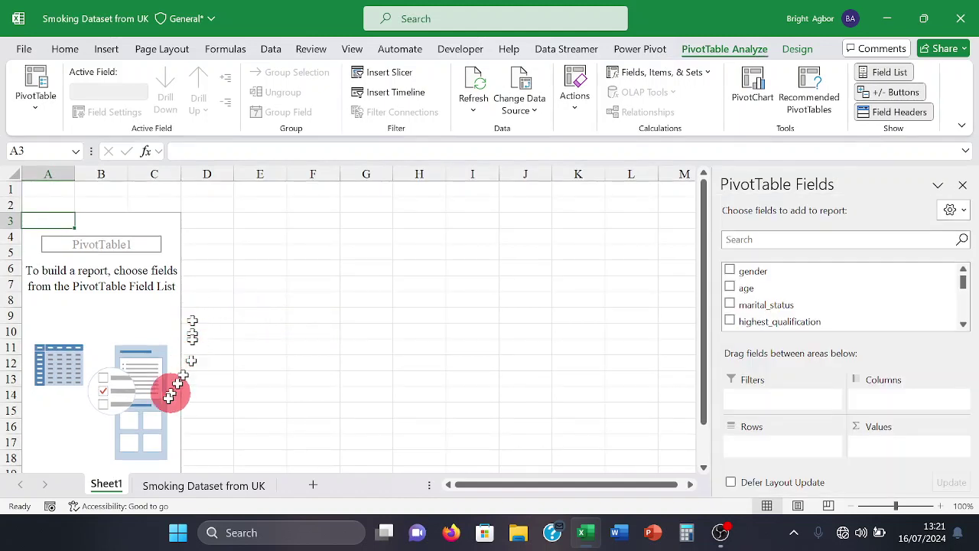
- Rename the new PivotTable worksheet as "Backend"
right_click(107, 491)
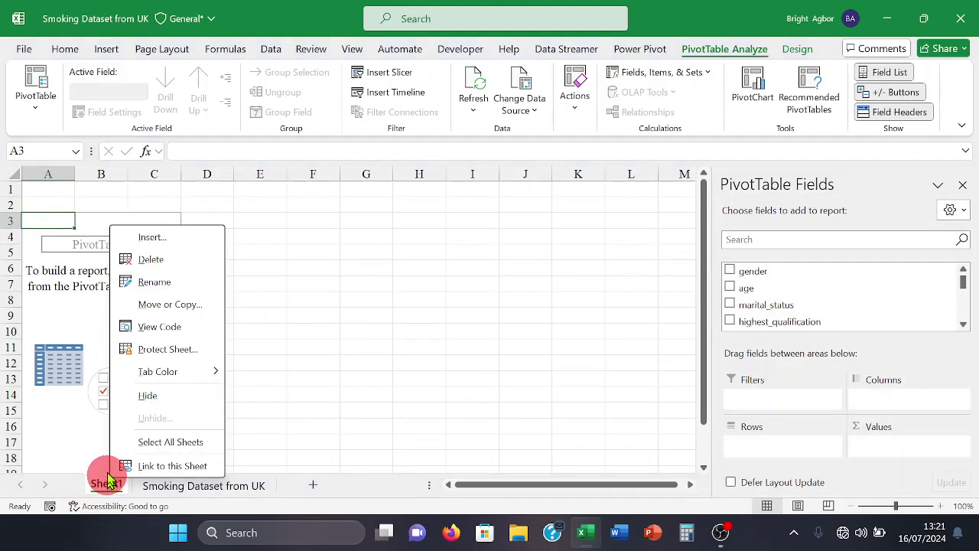
left_click(169, 283)
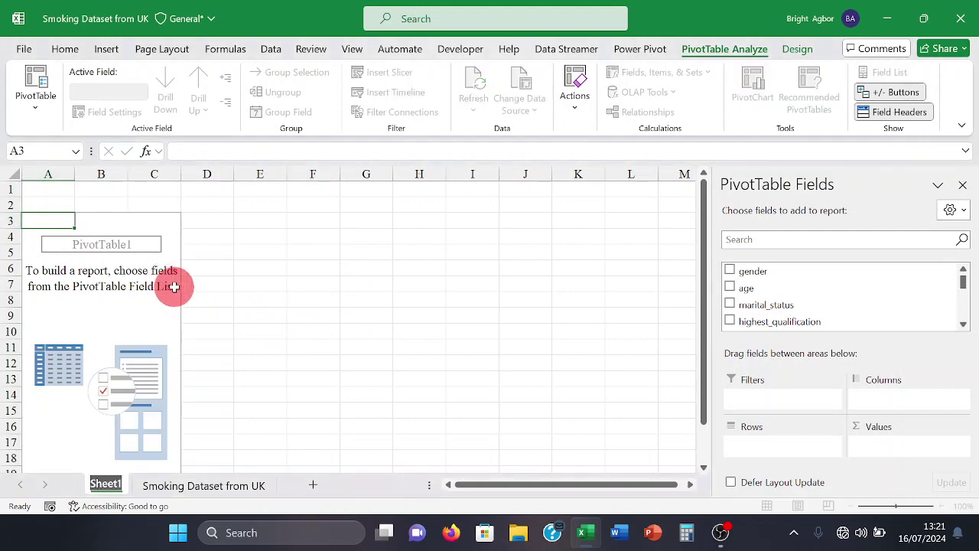
type("Bac")
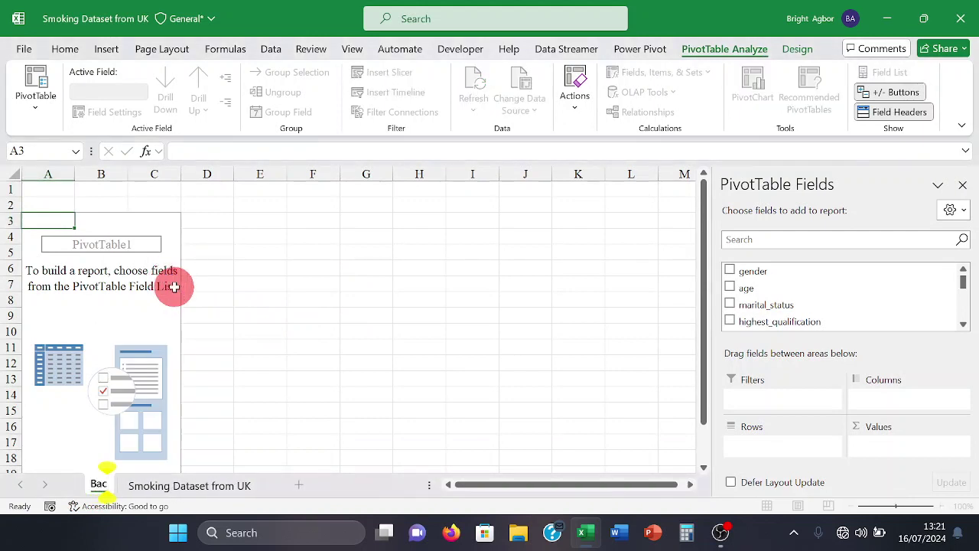
type("kend")
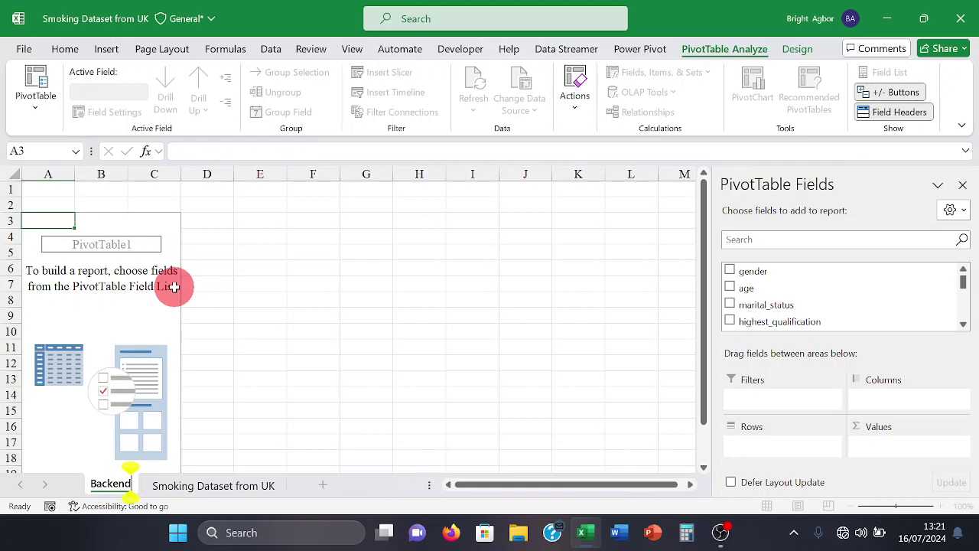
left_click(300, 380)
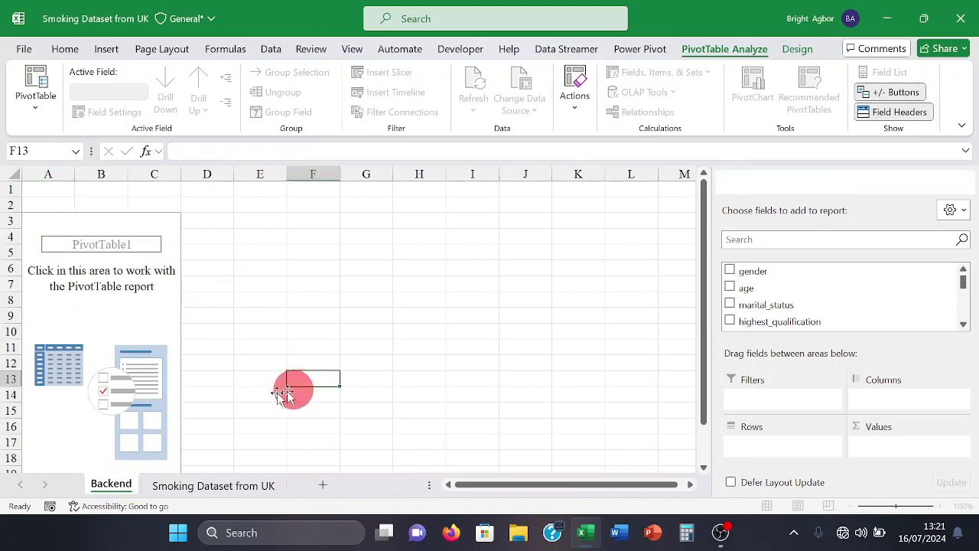
- Set the Backend sheet's tab color to standard red and hide the sheet's gridlines
right_click(99, 484)
mouse_move(163, 373)
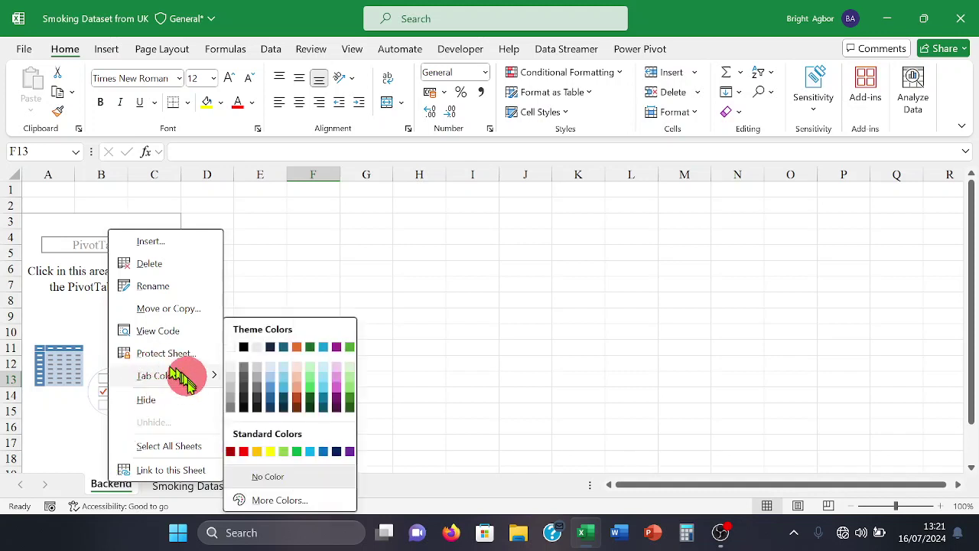
left_click(243, 452)
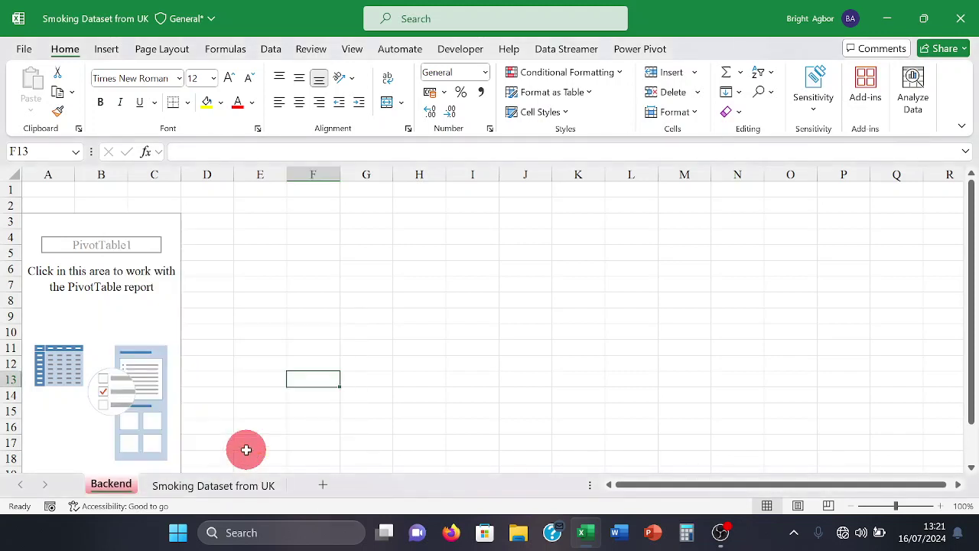
left_click(220, 295)
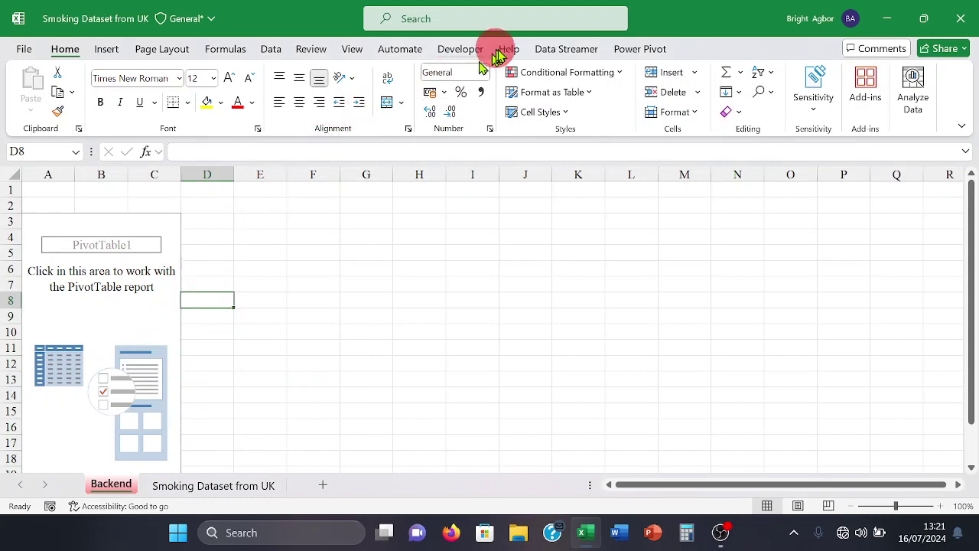
left_click(353, 50)
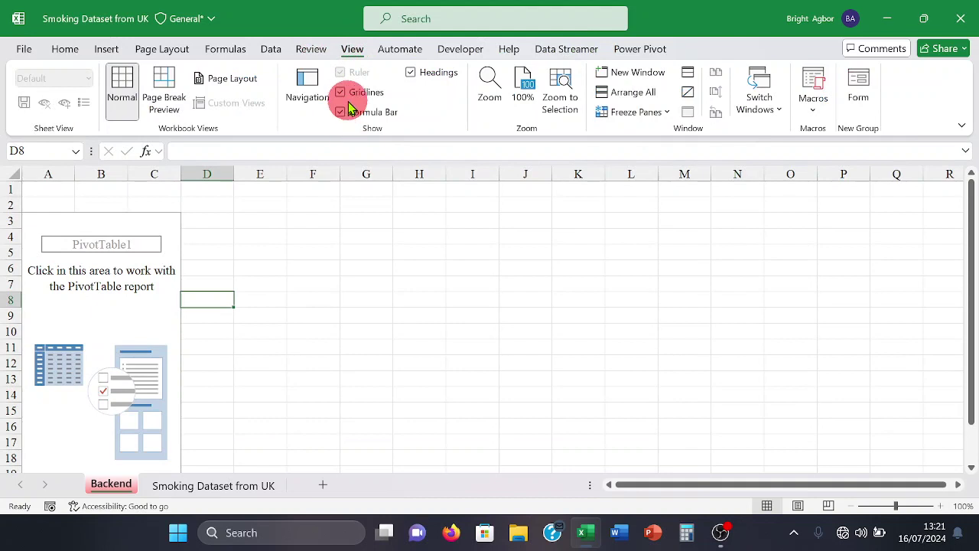
left_click(342, 93)
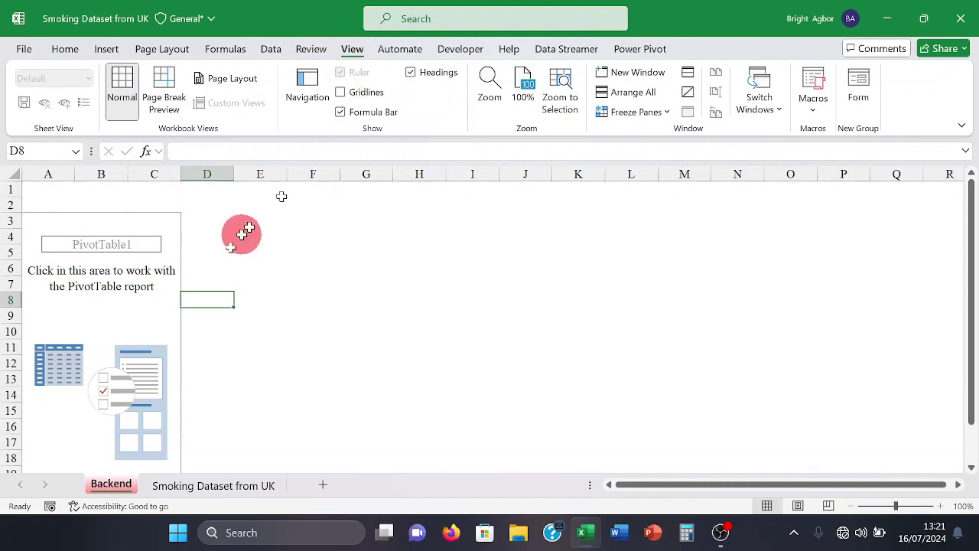
- Add the gender field to the Rows area of the PivotTable on the Backend sheet
left_click(79, 250)
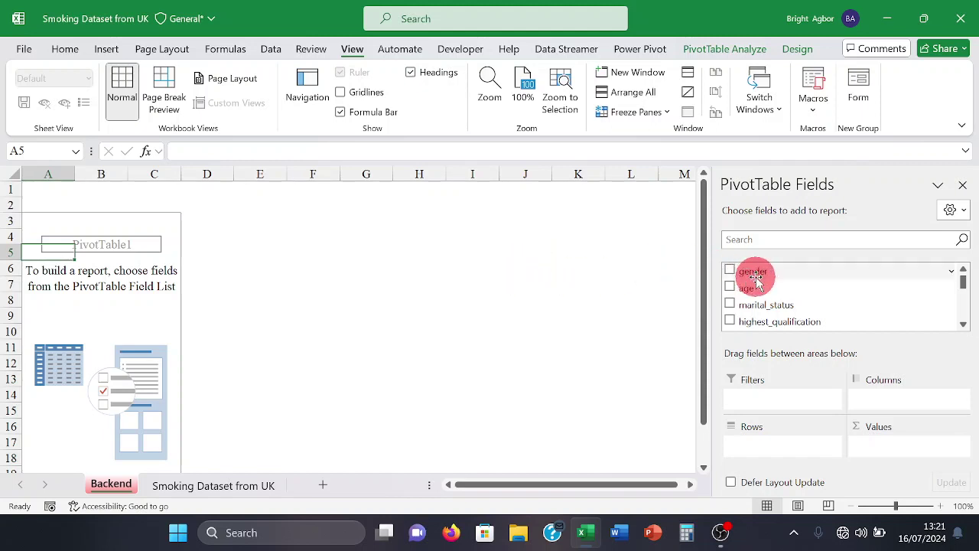
left_click_drag(754, 279, 763, 444)
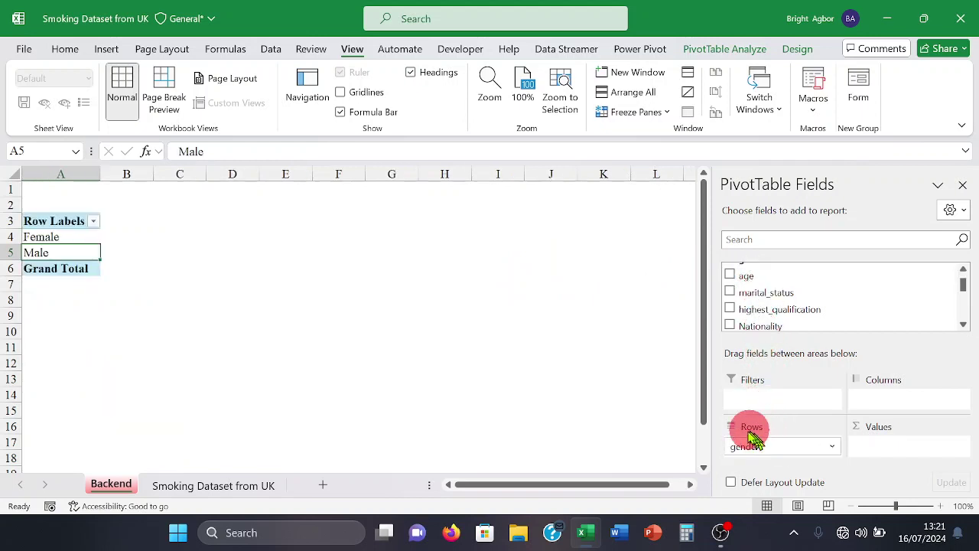
- Filter the smoke field to Yes only and add it to the PivotTable's Values area as a count
scroll(784, 302, "down", 3)
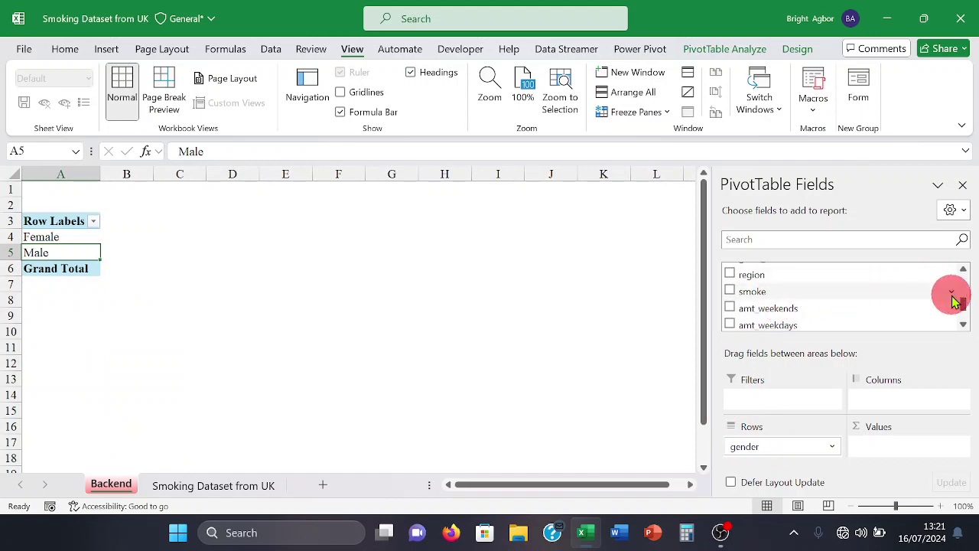
left_click(950, 293)
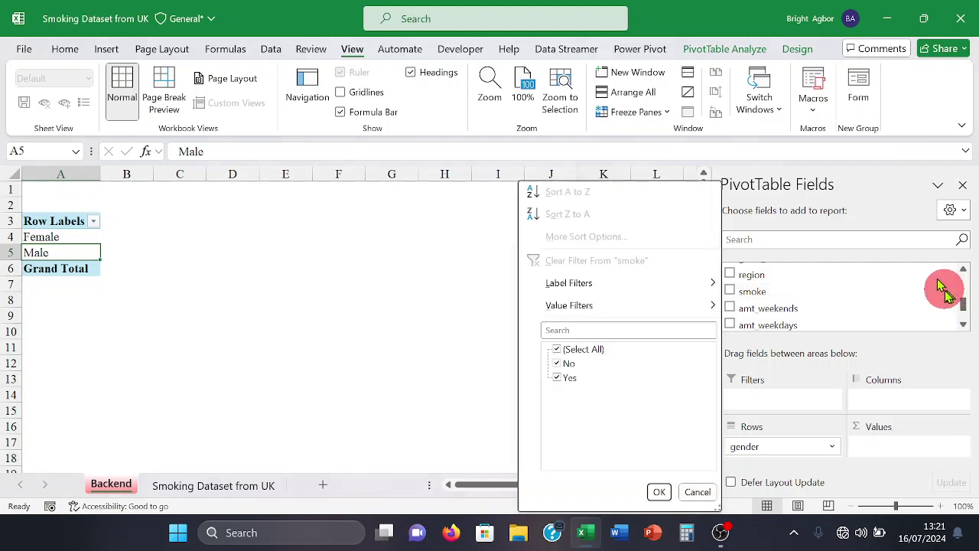
left_click(557, 352)
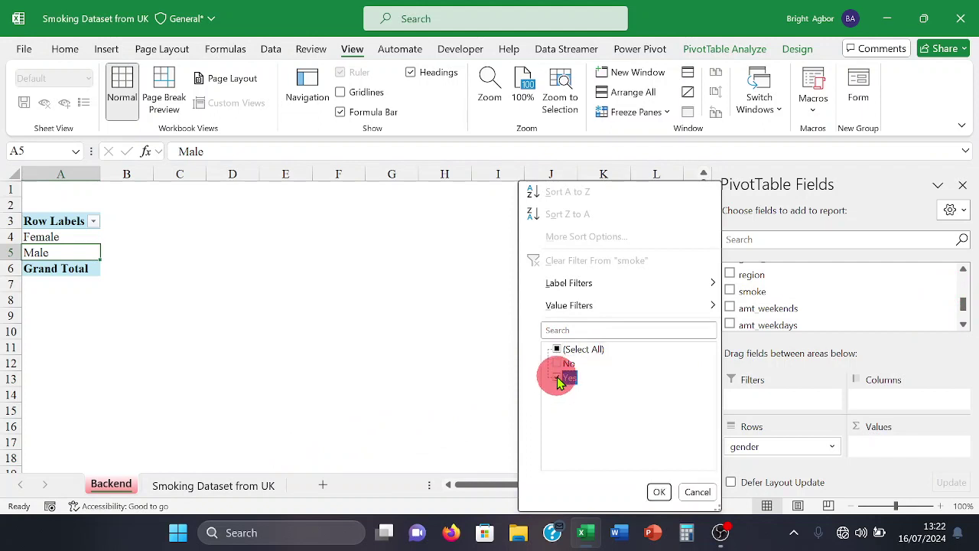
left_click(658, 491)
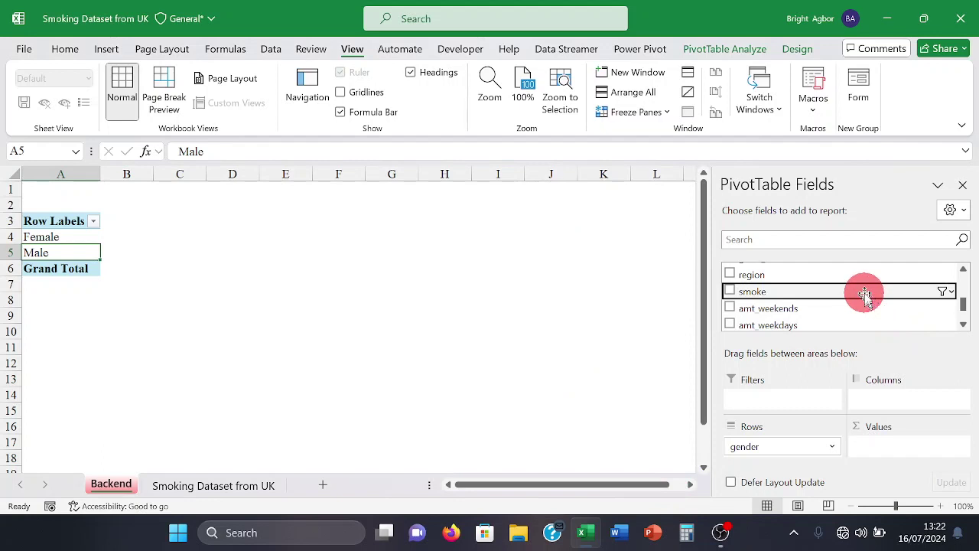
left_click_drag(862, 295, 920, 450)
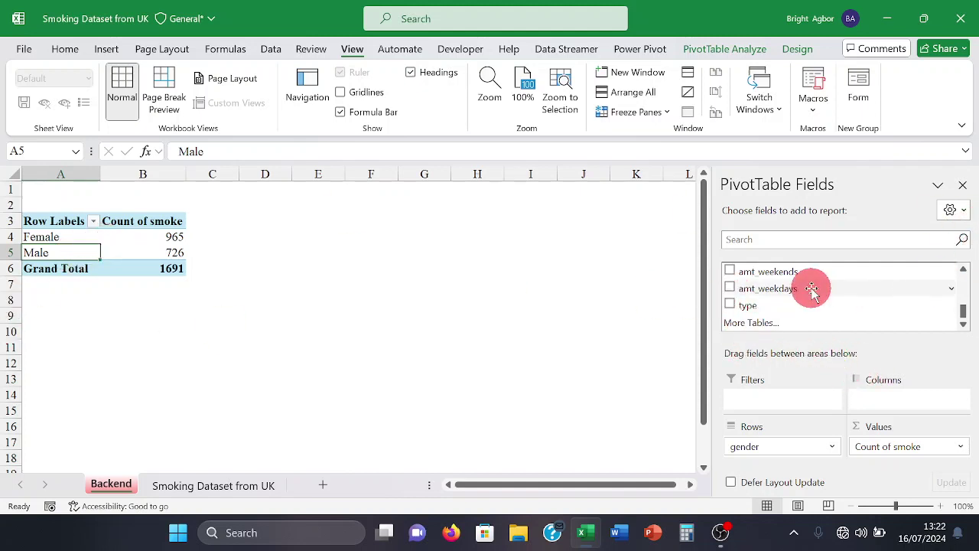
- Add the smoke field to the Columns area of the PivotTable as well
scroll(816, 286, "up", 2)
scroll(819, 290, "down", 1)
scroll(819, 291, "up", 1)
scroll(815, 286, "down", 1)
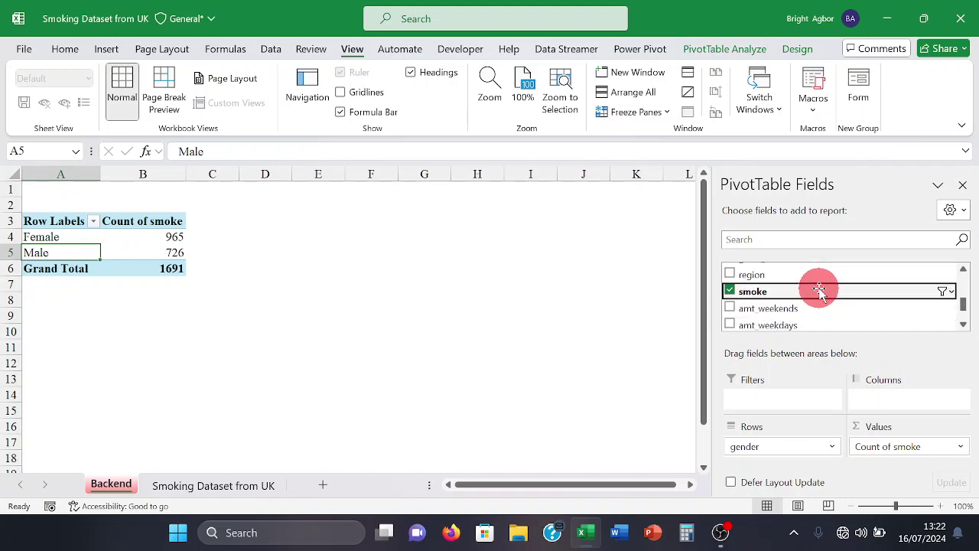
scroll(815, 286, "up", 1)
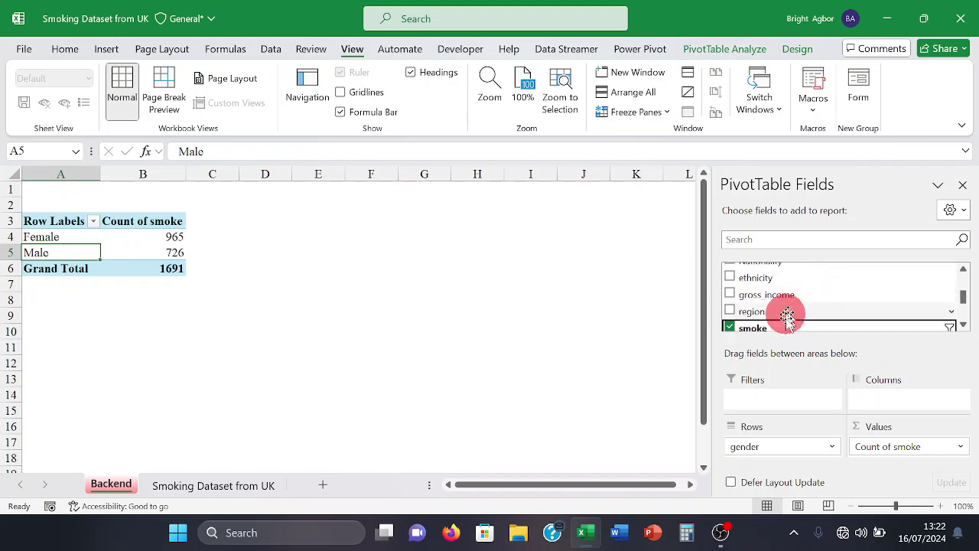
scroll(787, 317, "down", 1)
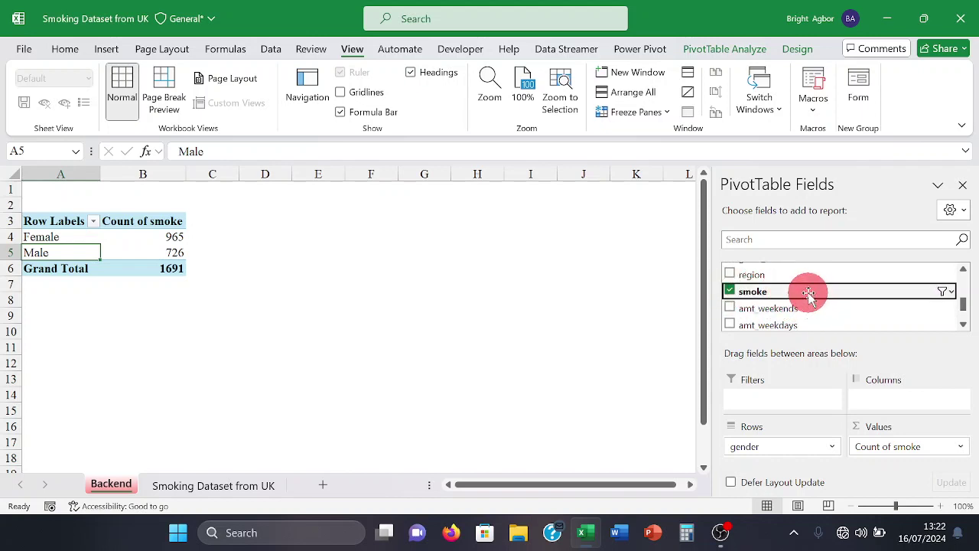
left_click_drag(808, 295, 880, 398)
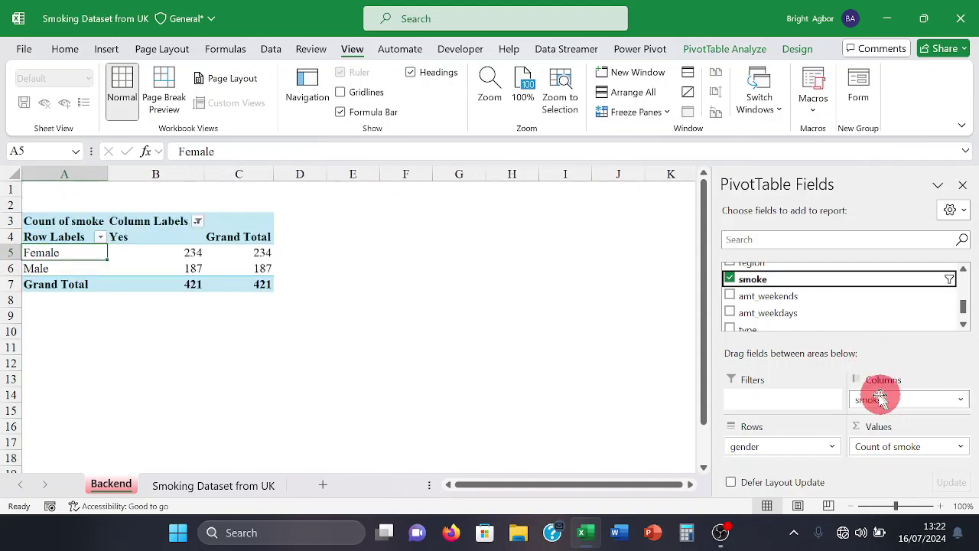
- Remove the Grand Total column from the smoking-by-gender PivotTable
left_click(237, 234)
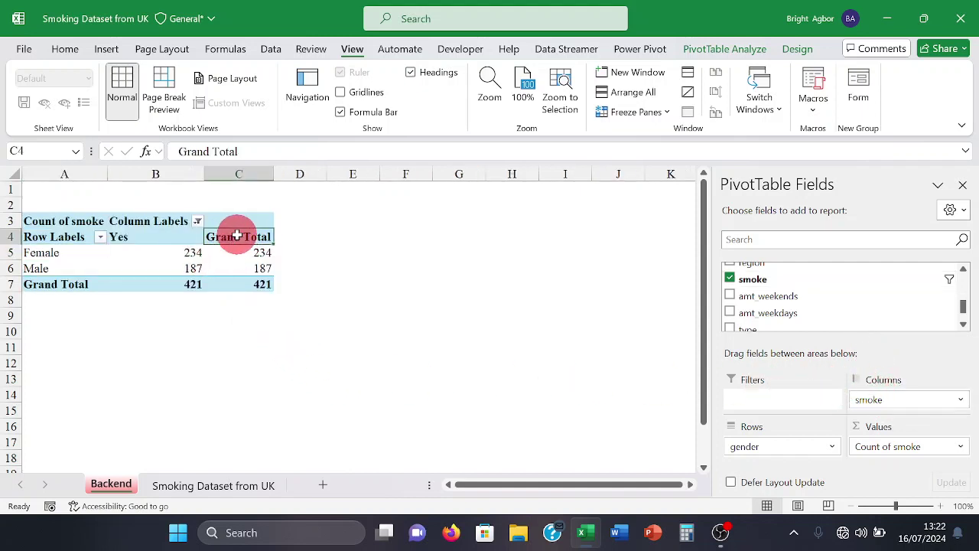
right_click(243, 236)
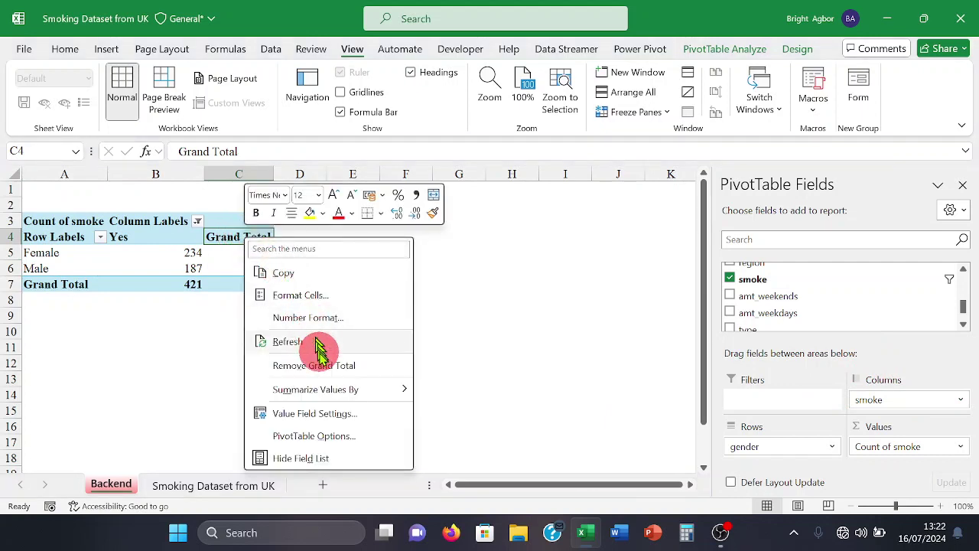
left_click(321, 366)
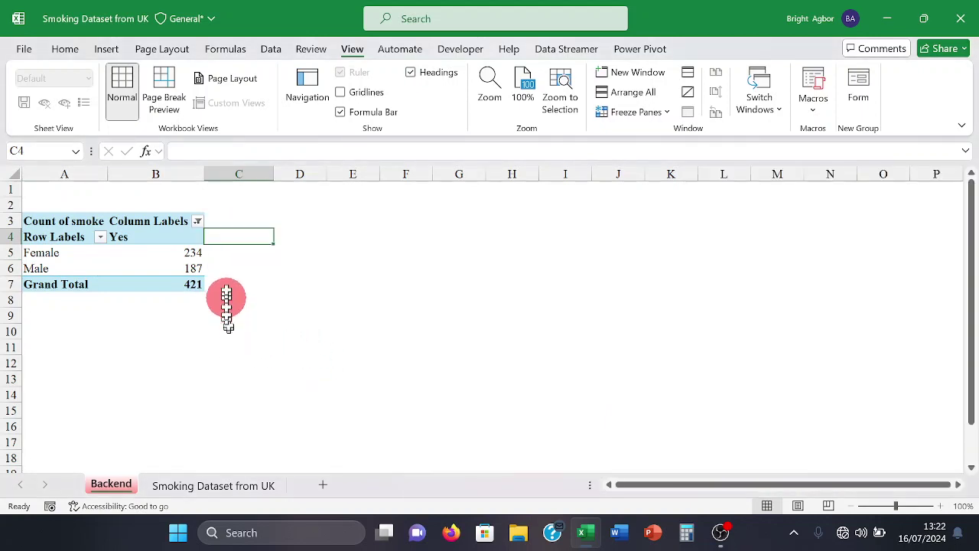
- Insert a Doughnut PivotChart based on the smoking-by-gender PivotTable
left_click(179, 253)
mouse_move(132, 290)
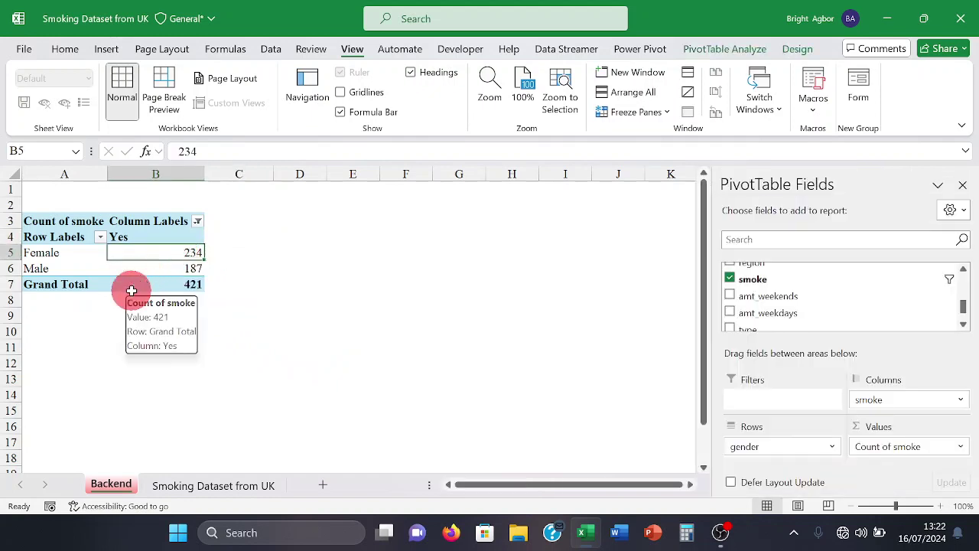
left_click(107, 53)
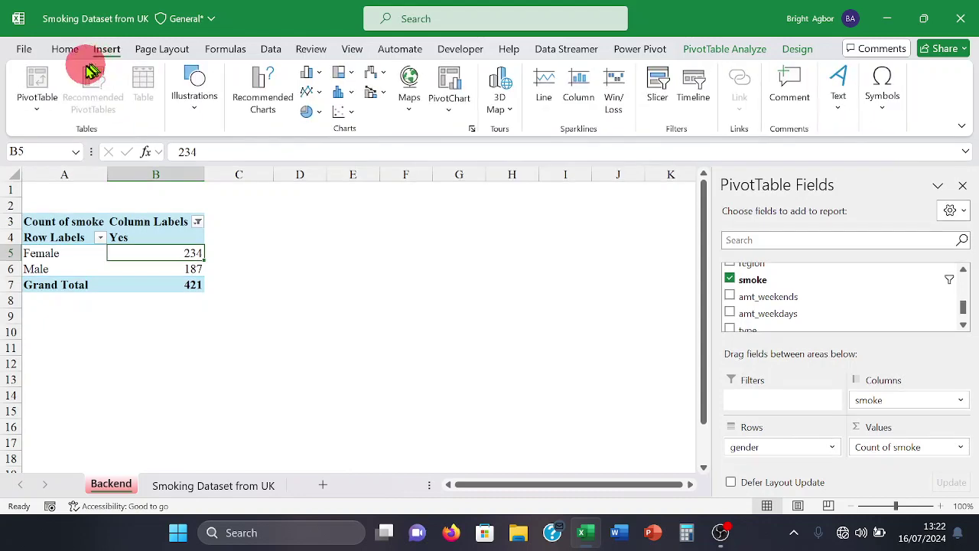
left_click(143, 80)
left_click(260, 84)
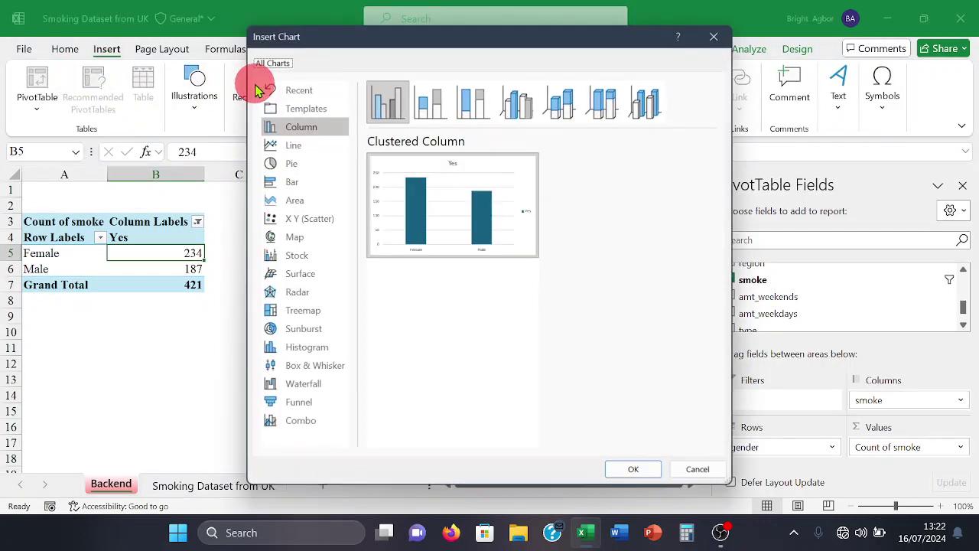
left_click(274, 126)
left_click(286, 161)
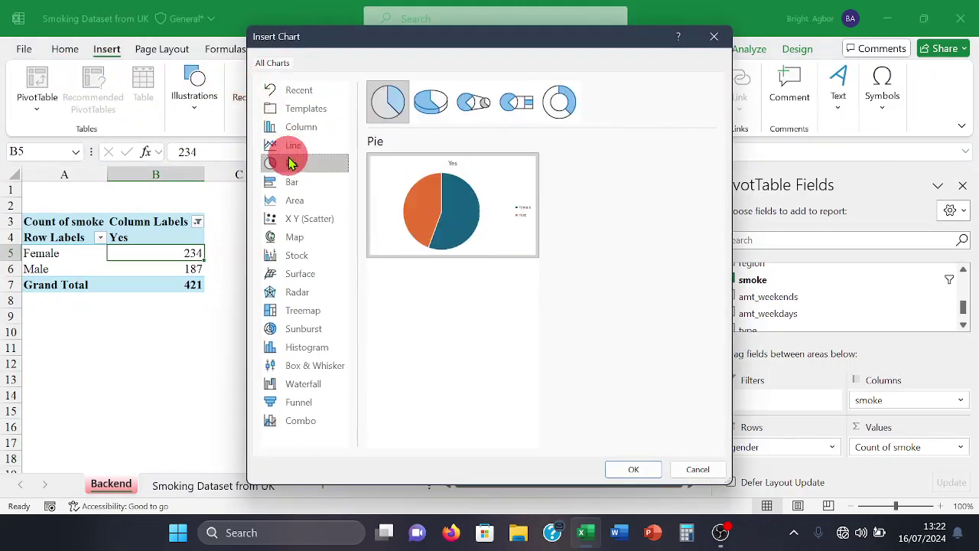
left_click(553, 111)
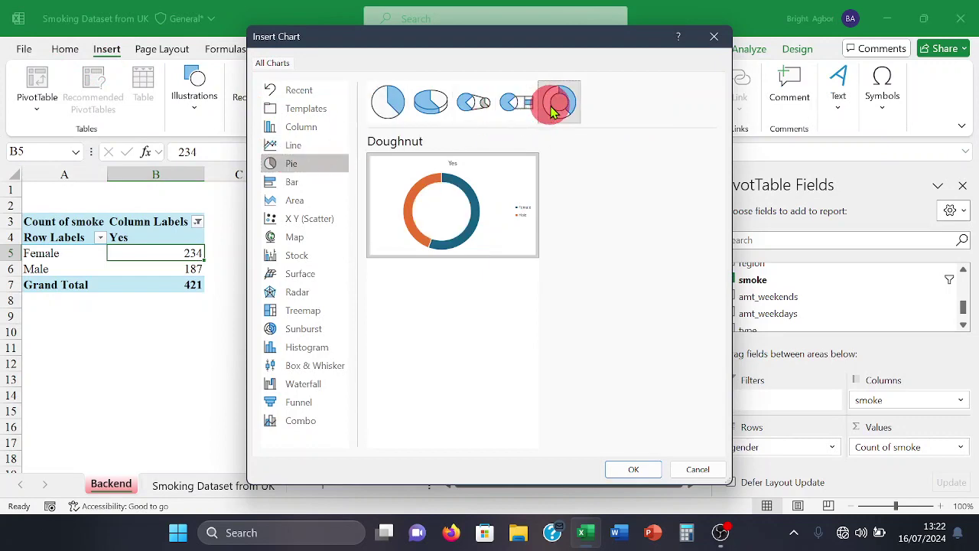
left_click(633, 469)
key("Escape")
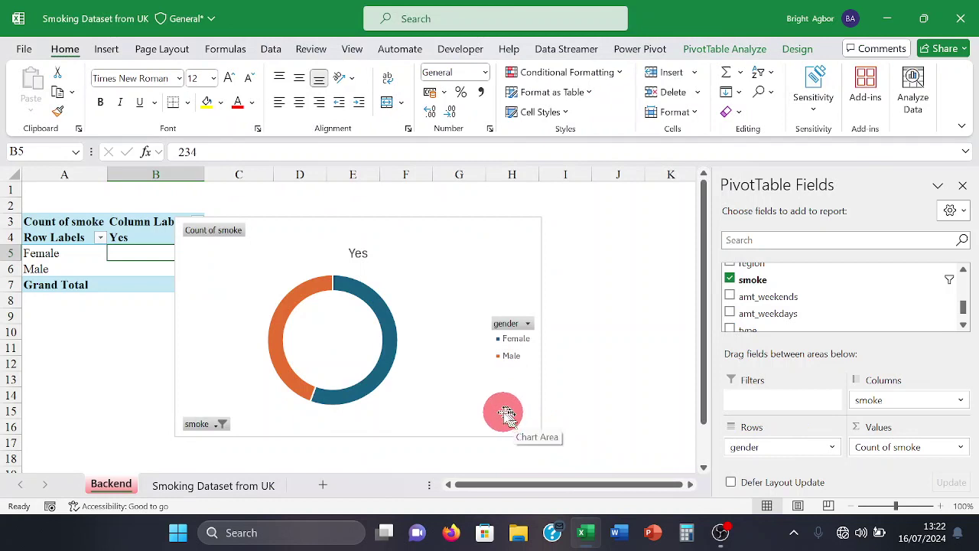
- Hide all field buttons on the doughnut chart and remove its chart title, keeping the legend
left_click(458, 433)
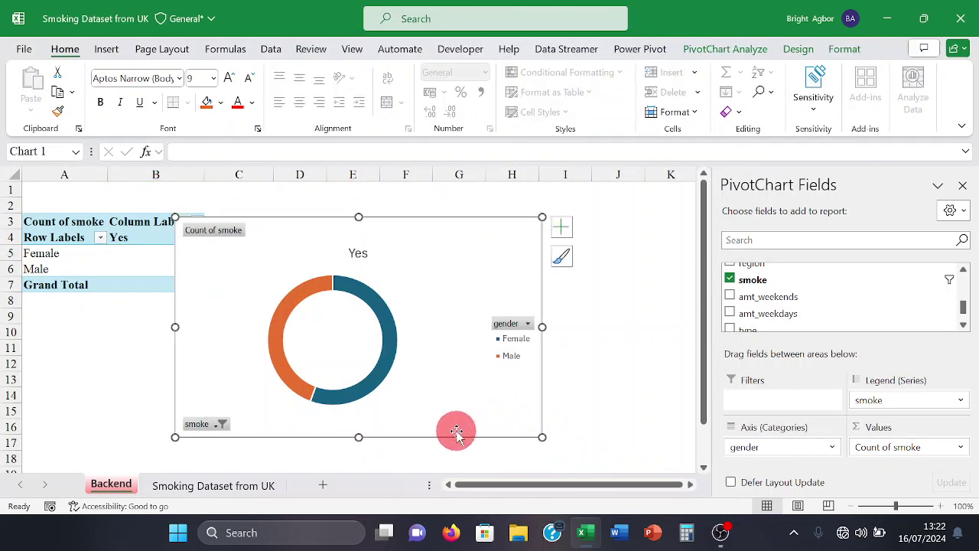
left_click(716, 49)
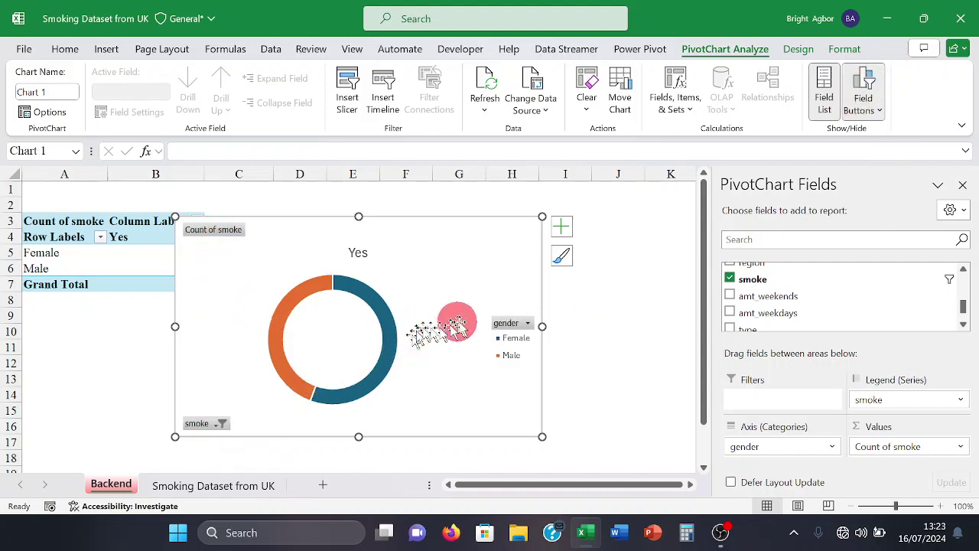
left_click(862, 79)
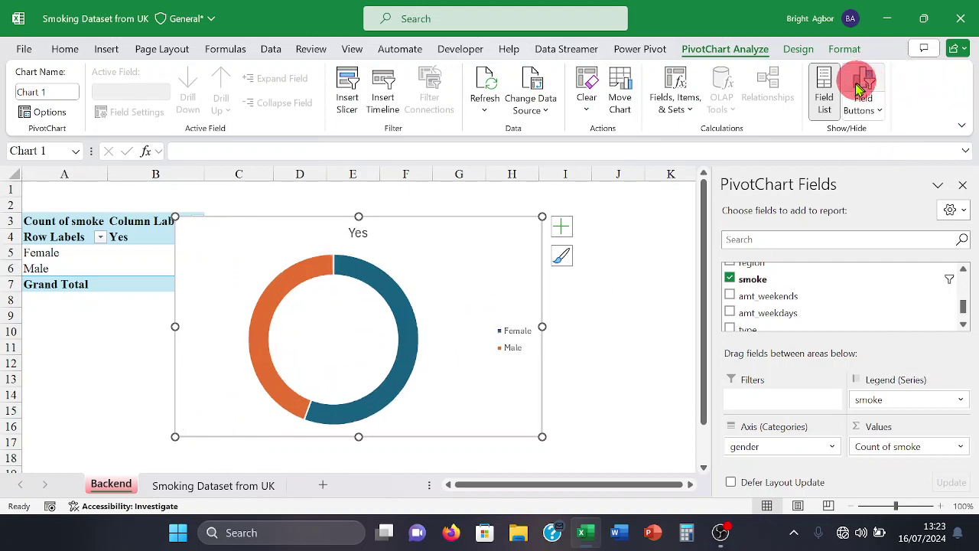
left_click(564, 231)
left_click(595, 282)
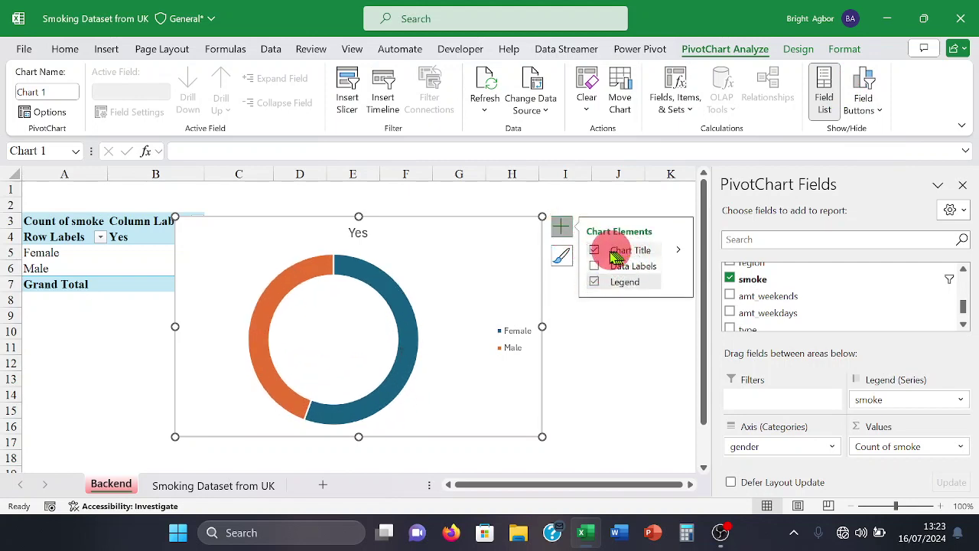
left_click(596, 252)
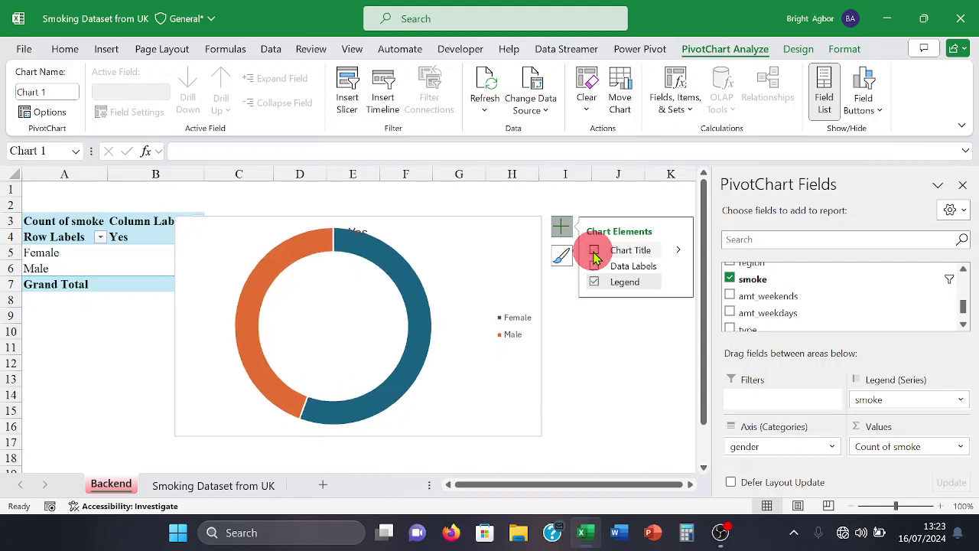
- Add data labels to the doughnut chart that show both value and percentage
left_click(615, 266)
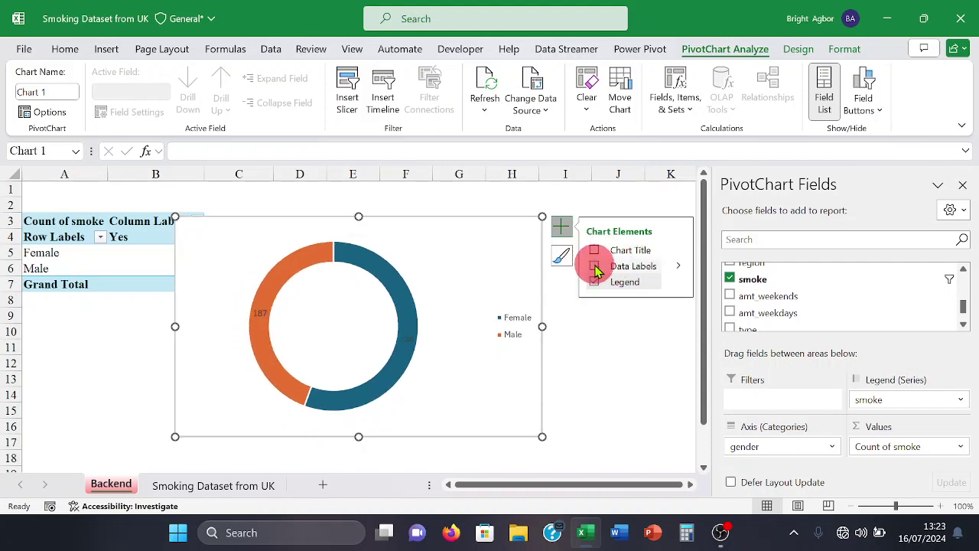
left_click(594, 266)
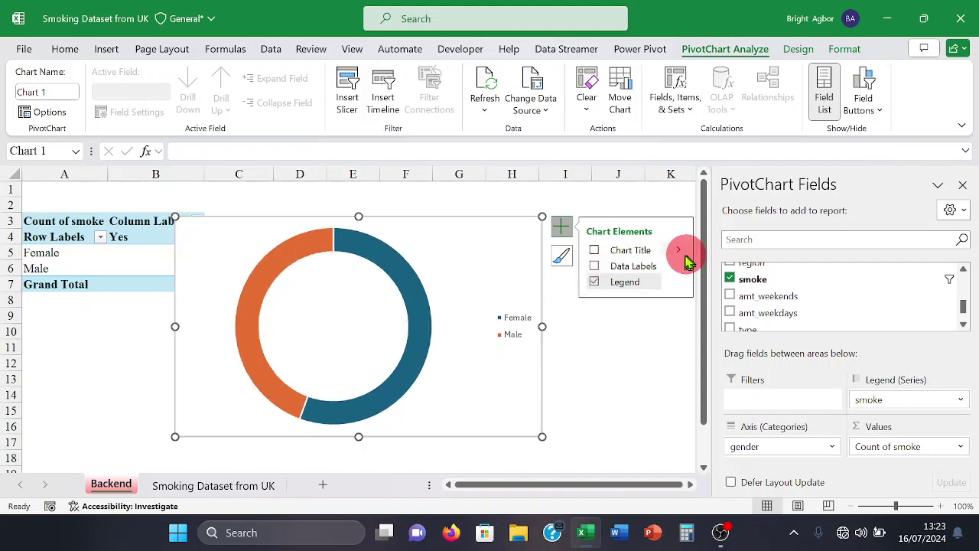
left_click(678, 267)
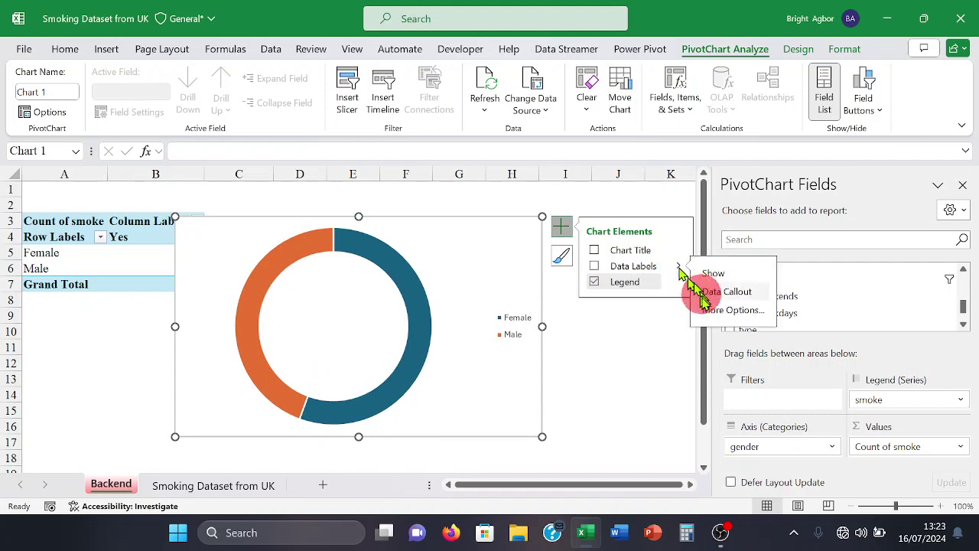
left_click(717, 311)
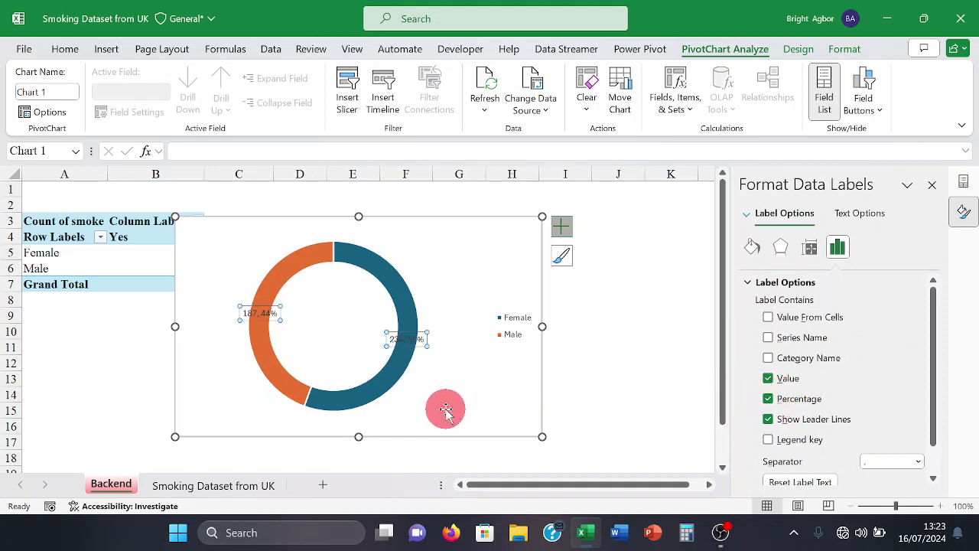
- Set the doughnut hole size to 55% and the data series border to No line
left_click(392, 284)
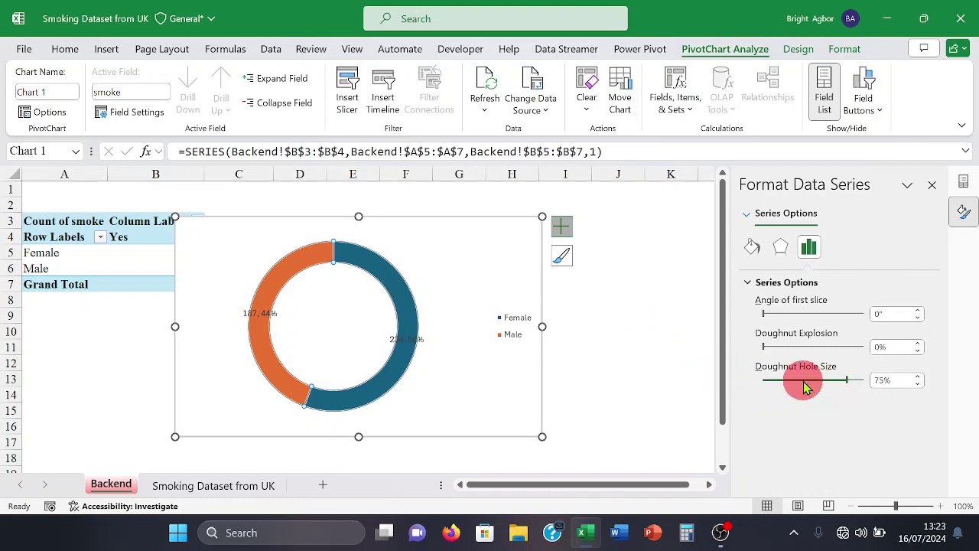
left_click_drag(803, 386, 803, 386)
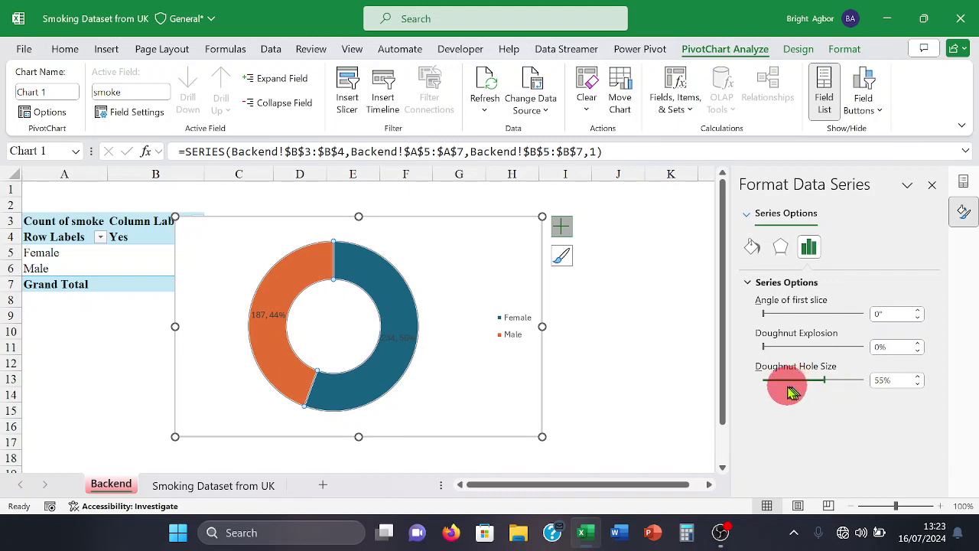
left_click(754, 250)
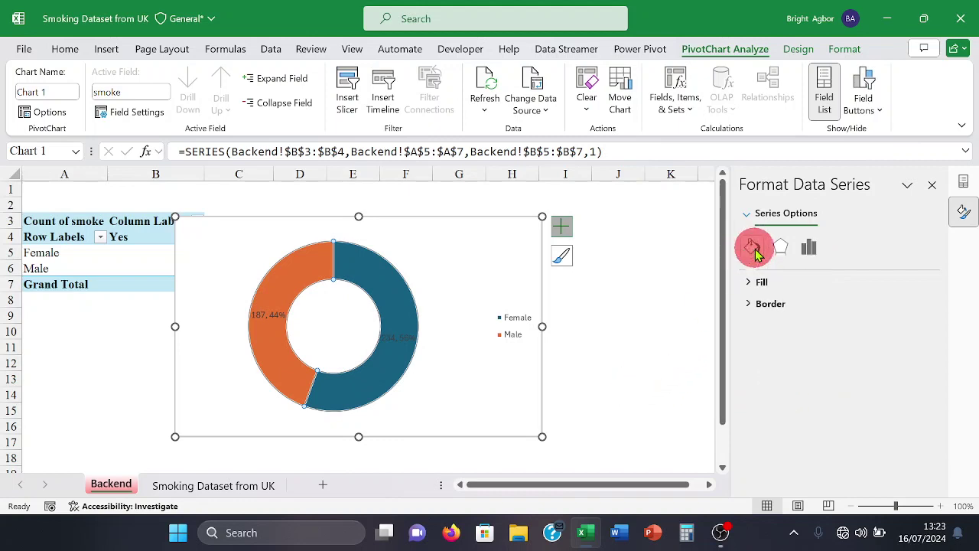
left_click(752, 301)
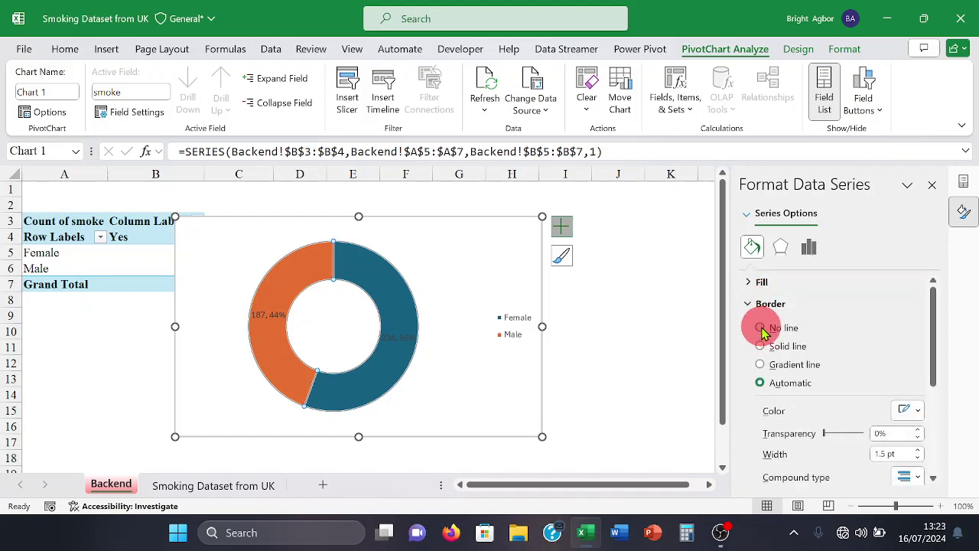
left_click(761, 327)
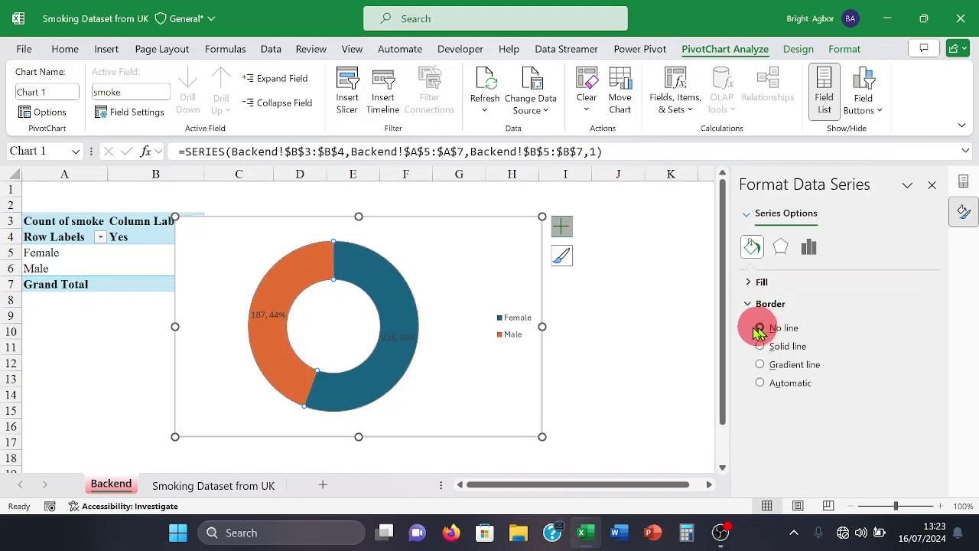
- Format the doughnut chart's legend text in Times New Roman with a black font colour
left_click(522, 330)
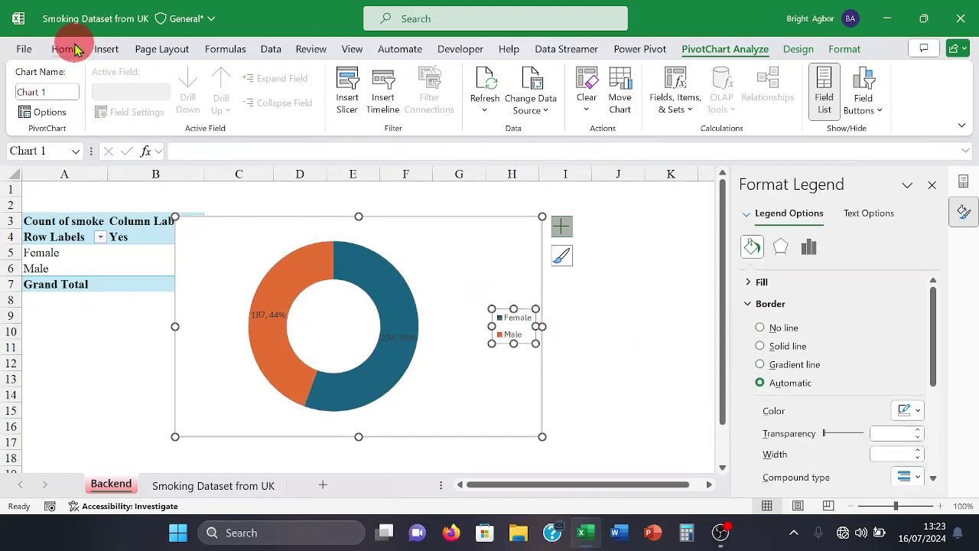
left_click(67, 49)
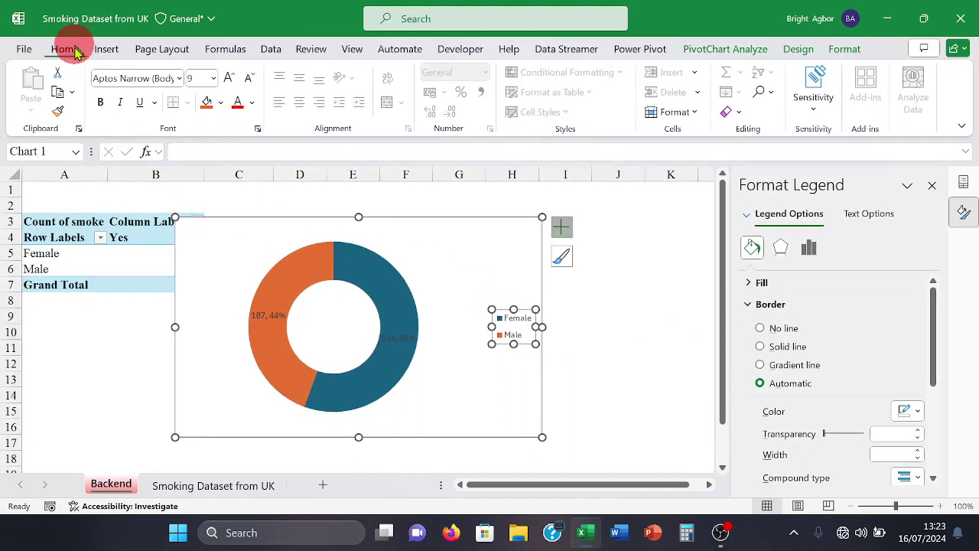
left_click(178, 78)
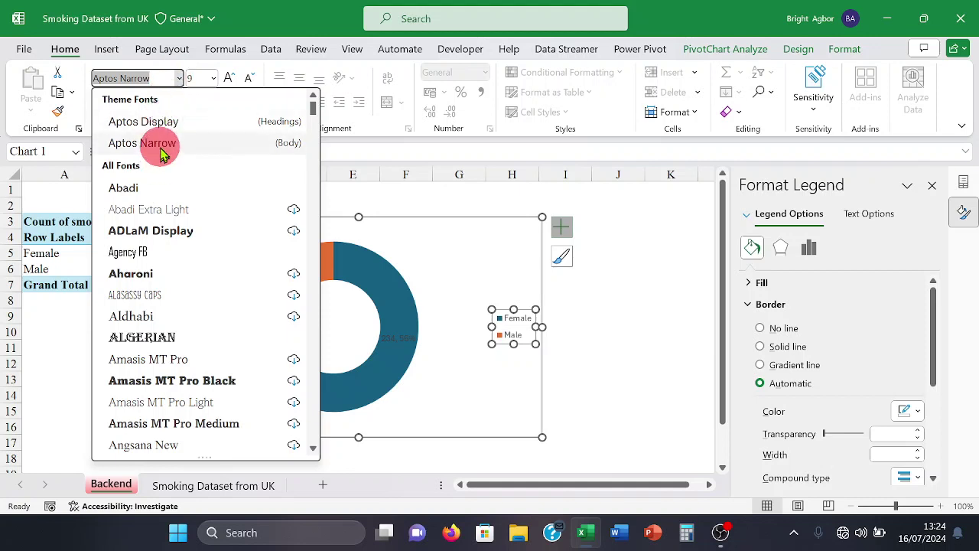
type("T")
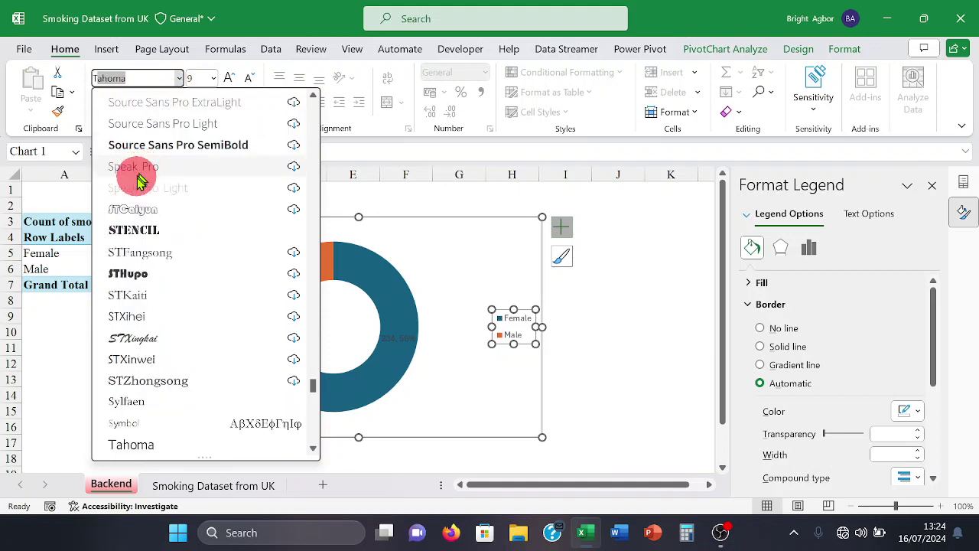
type("imes New R")
key("Return")
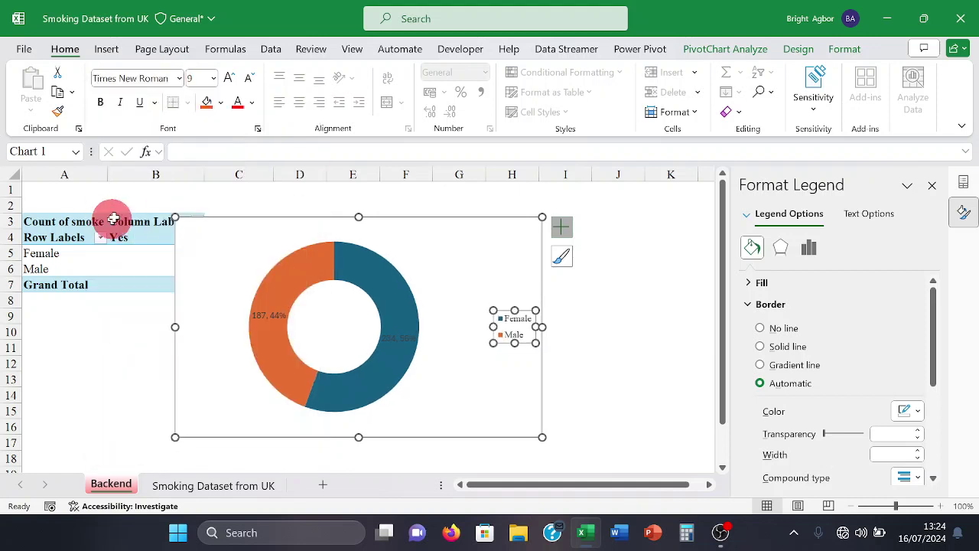
left_click(251, 104)
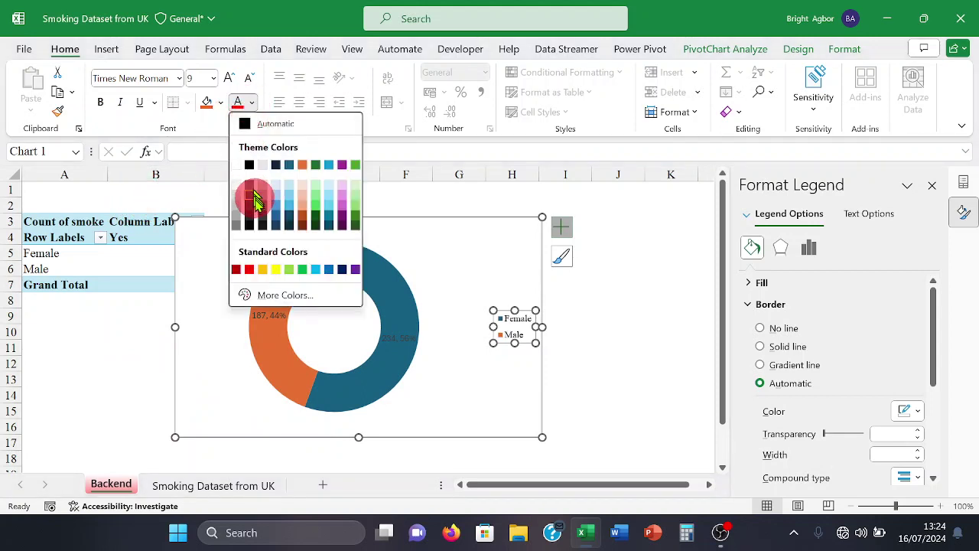
left_click(249, 227)
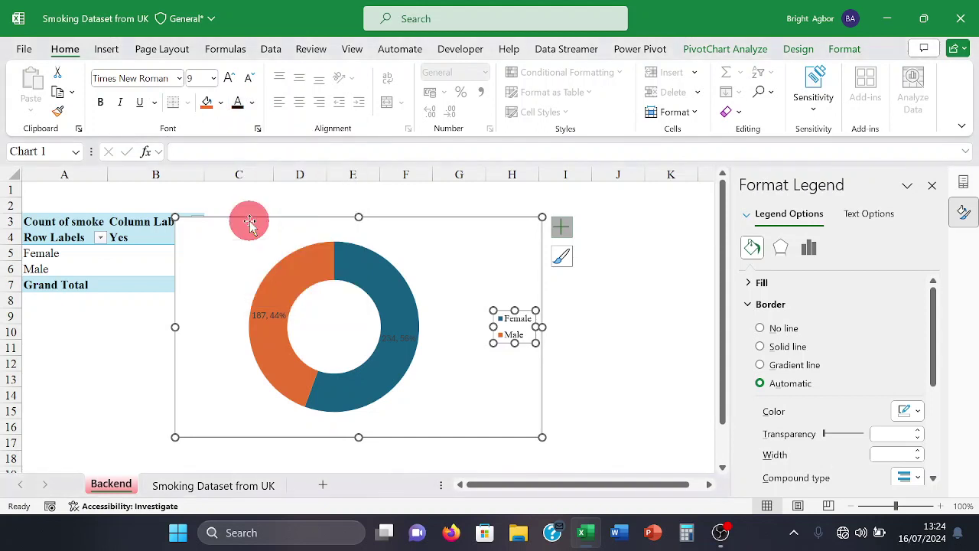
- Change the font of the doughnut chart's data labels to Times New Roman
left_click(268, 315)
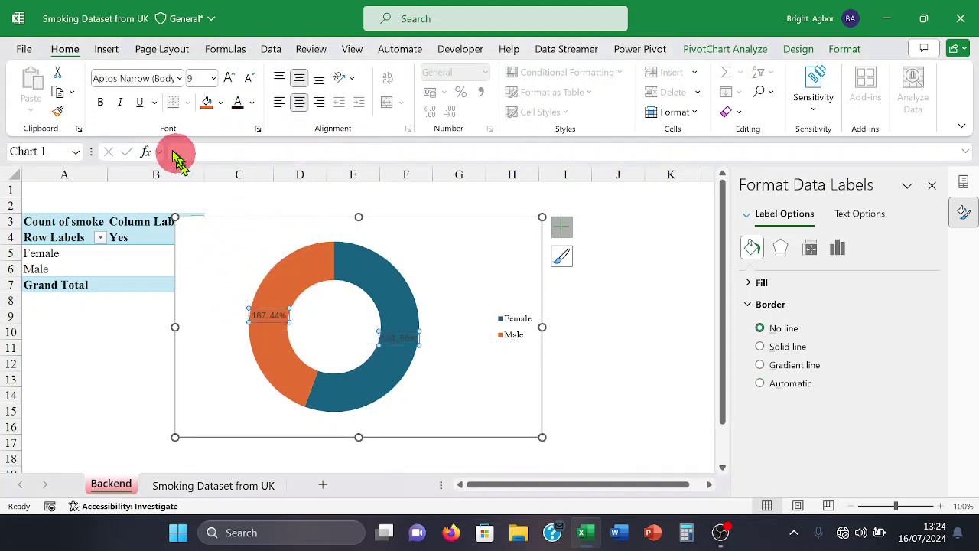
left_click(179, 78)
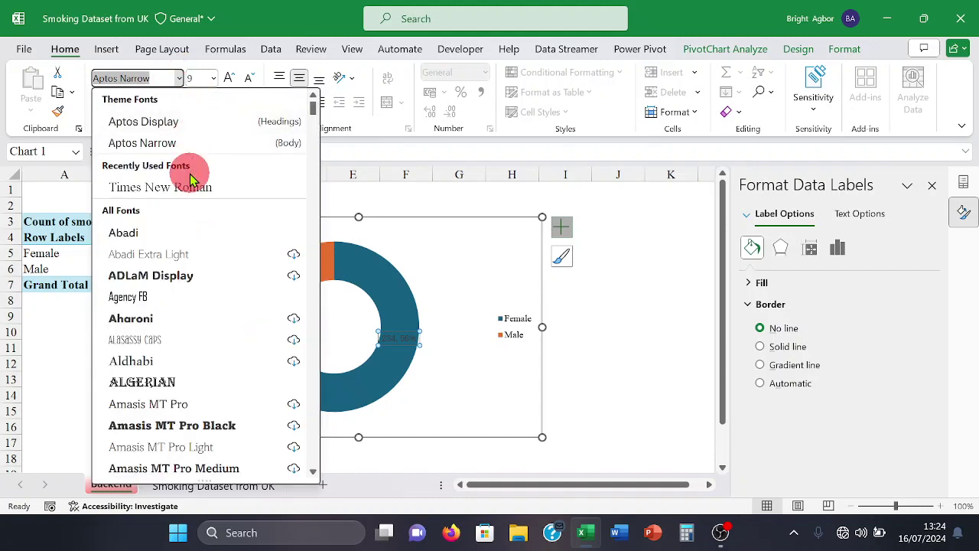
left_click(185, 187)
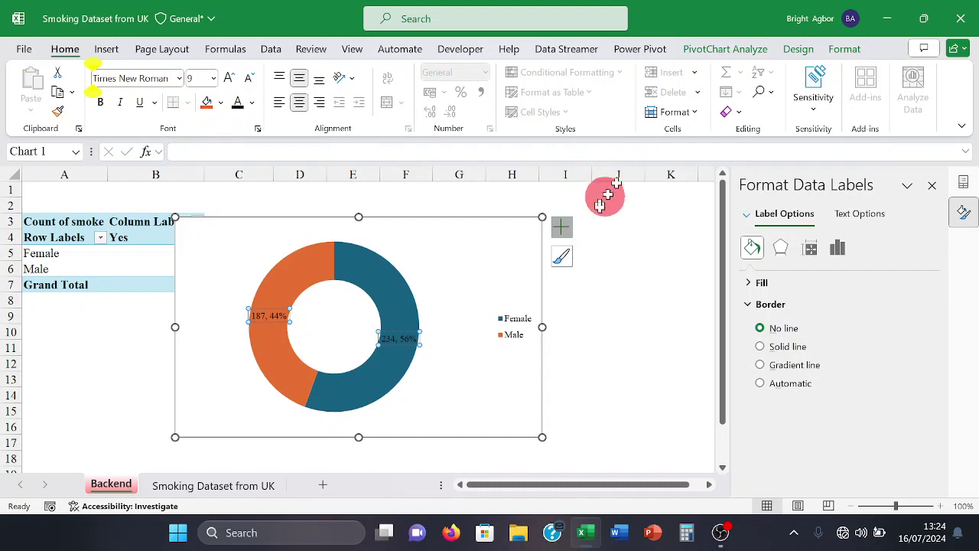
- Delete the chart legend and include the category name in the data labels alongside value and percentage
left_click(510, 322)
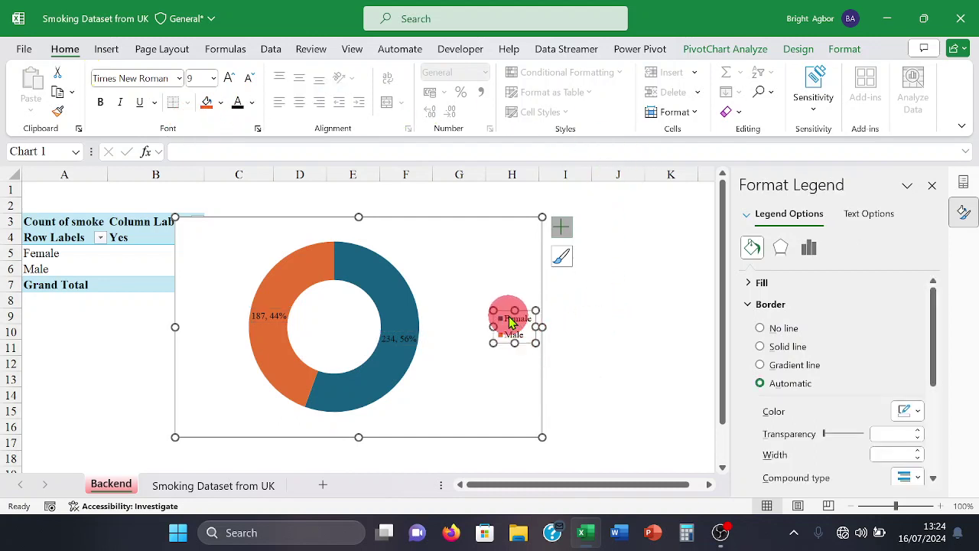
key("Delete")
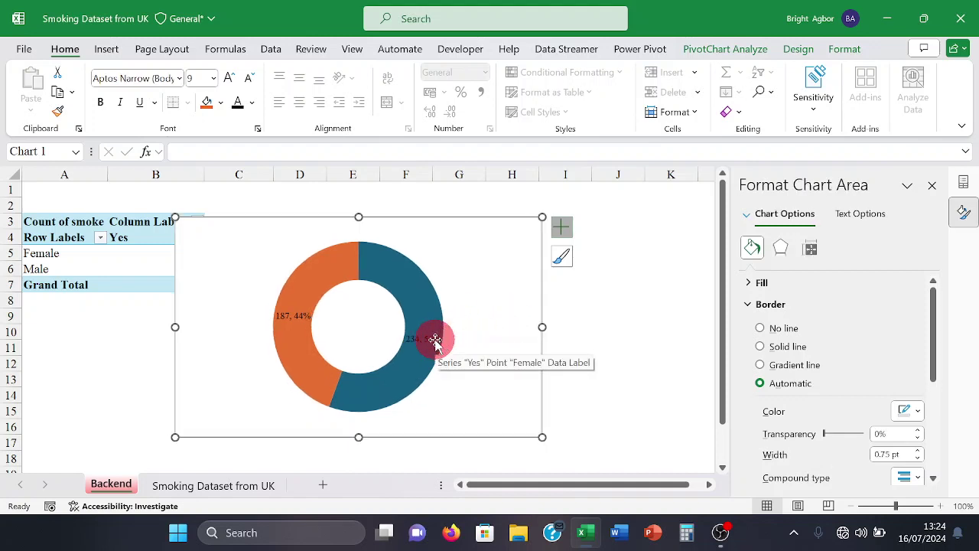
left_click(562, 229)
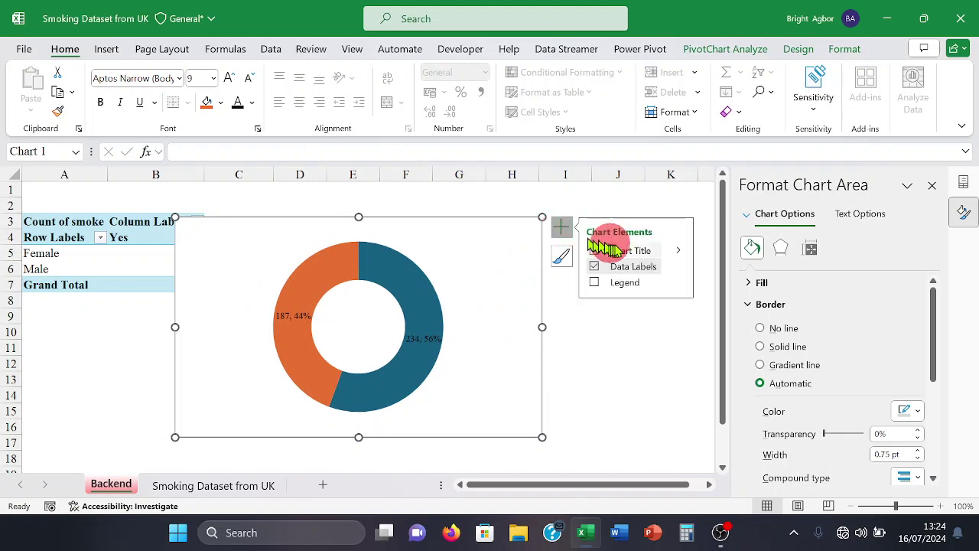
mouse_move(678, 266)
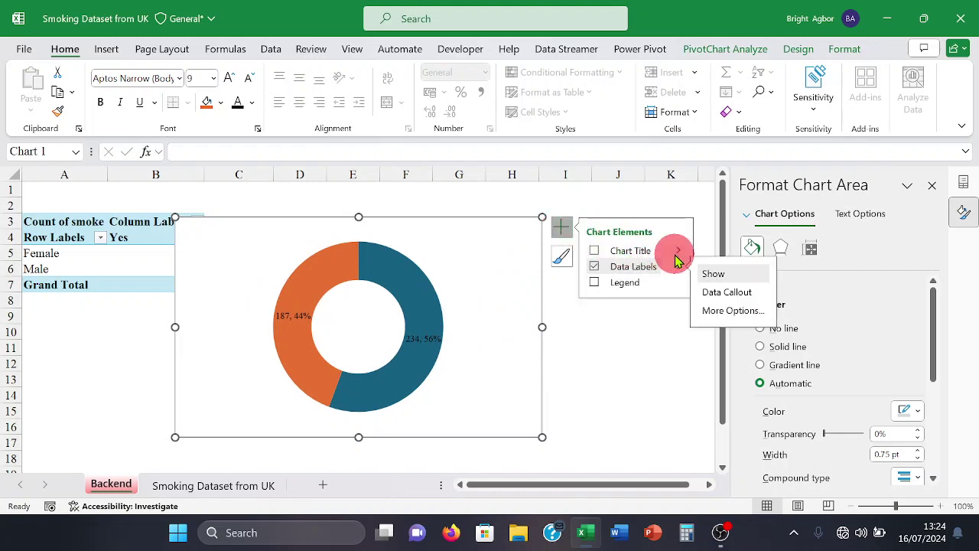
left_click(700, 311)
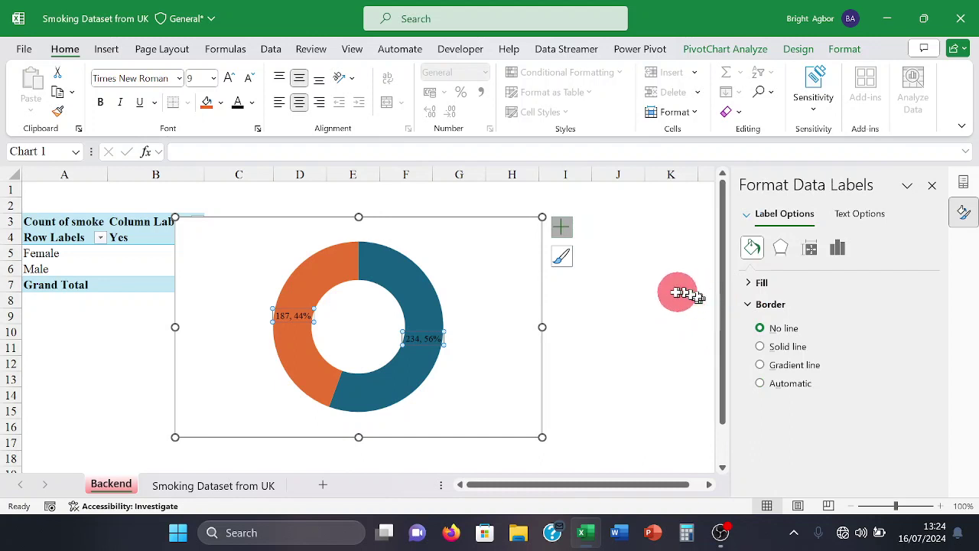
left_click(842, 252)
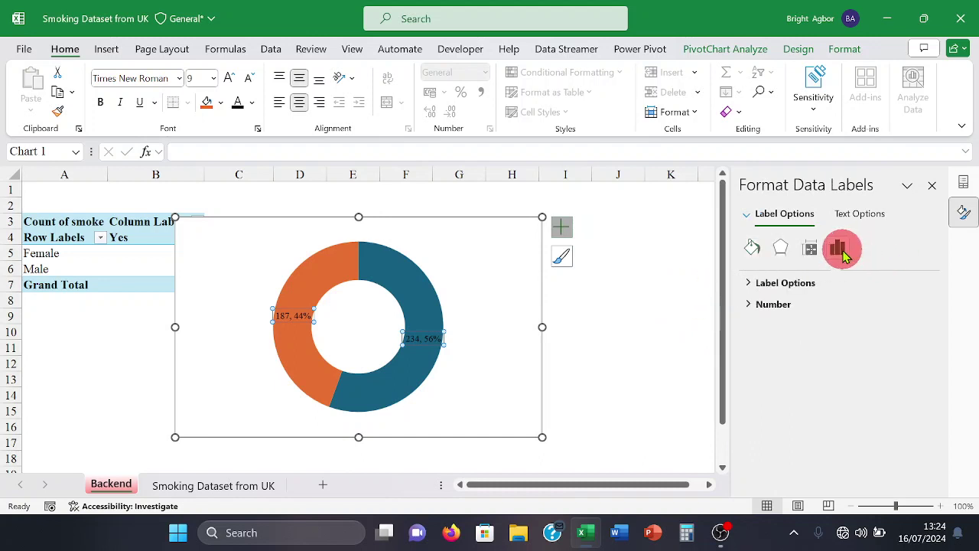
left_click(793, 286)
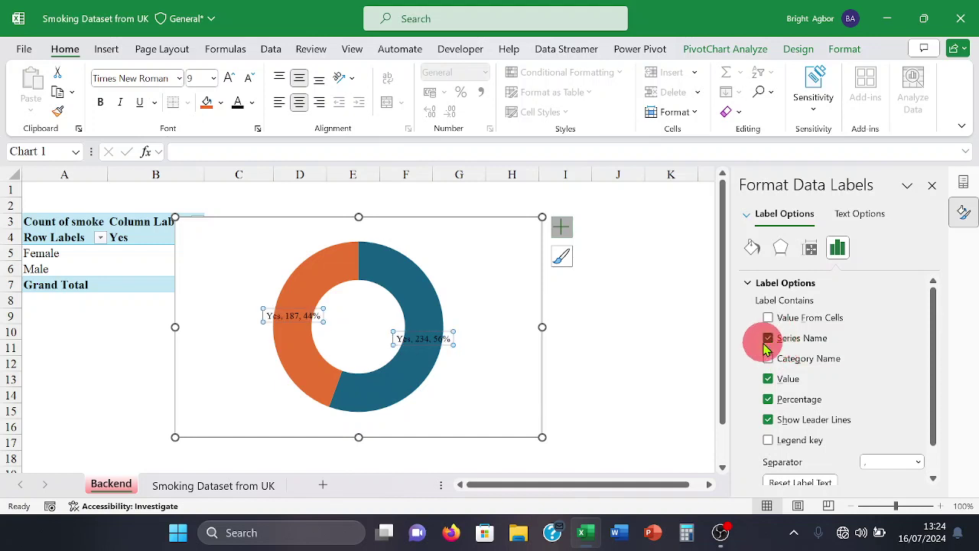
left_click(768, 338)
left_click(769, 358)
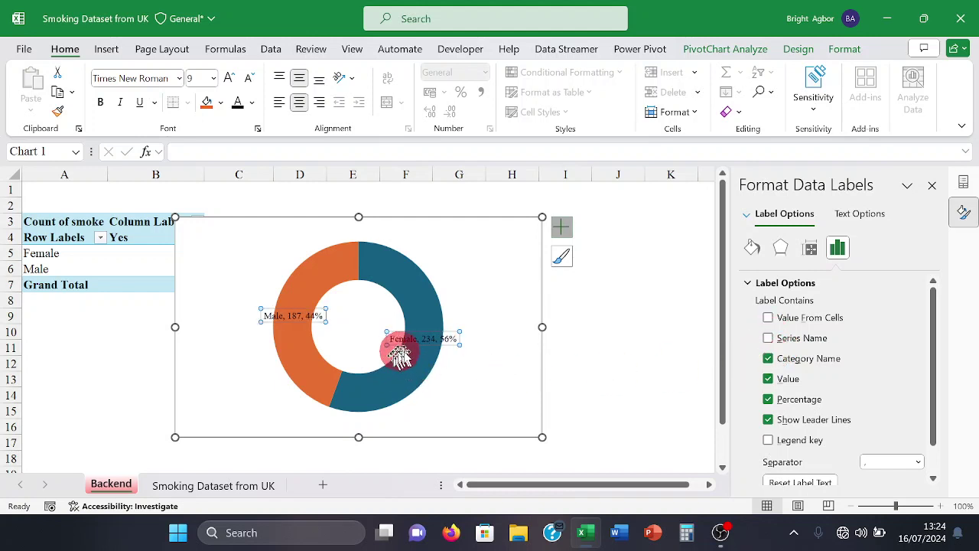
- Move the Female data label outside the ring beside the blue slice and the Male label outside beside the orange slice
left_click_drag(410, 337, 479, 333)
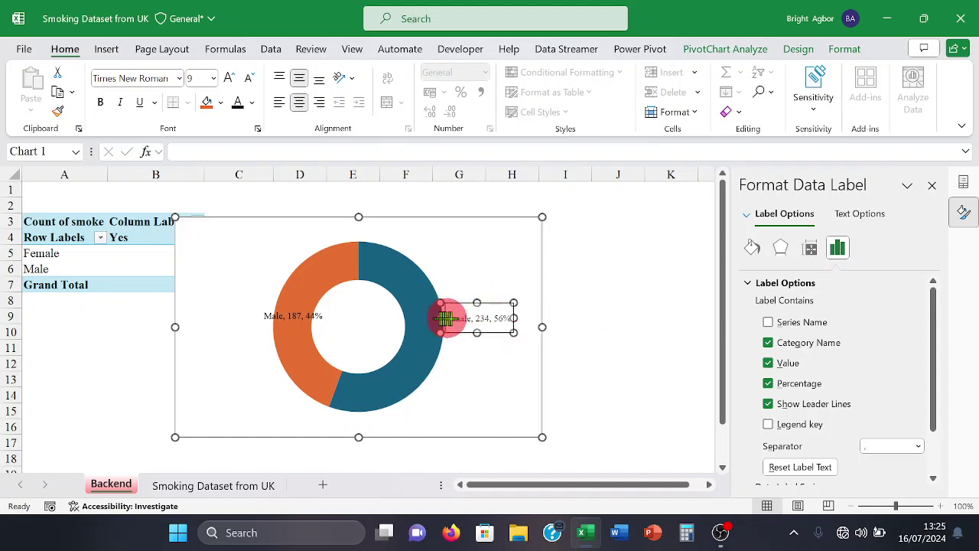
left_click_drag(442, 318, 456, 315)
left_click(451, 351)
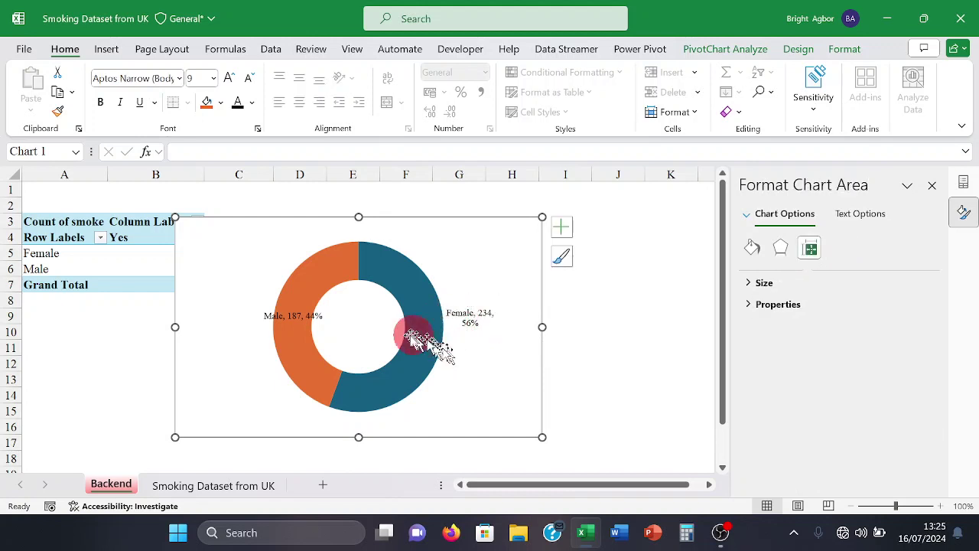
left_click(274, 317)
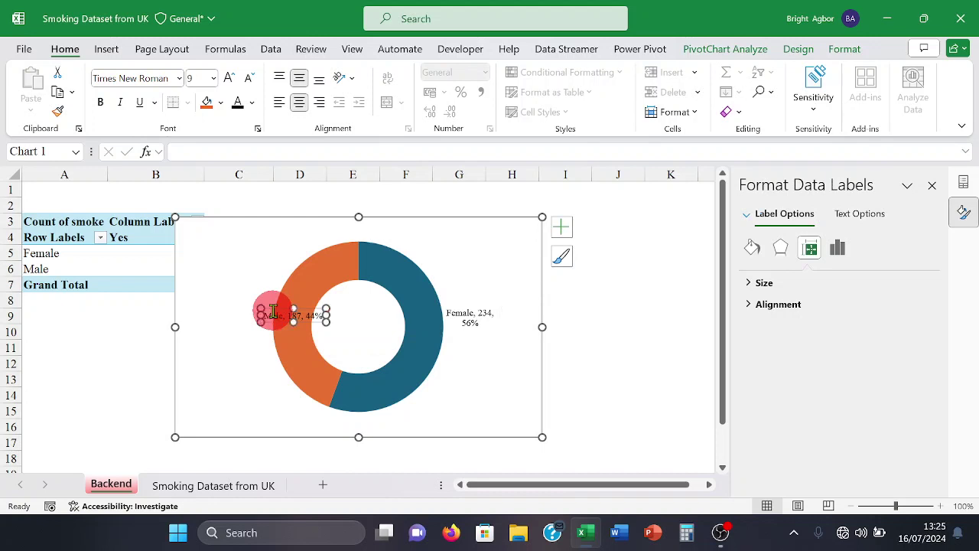
left_click(301, 321)
left_click_drag(306, 325, 239, 323)
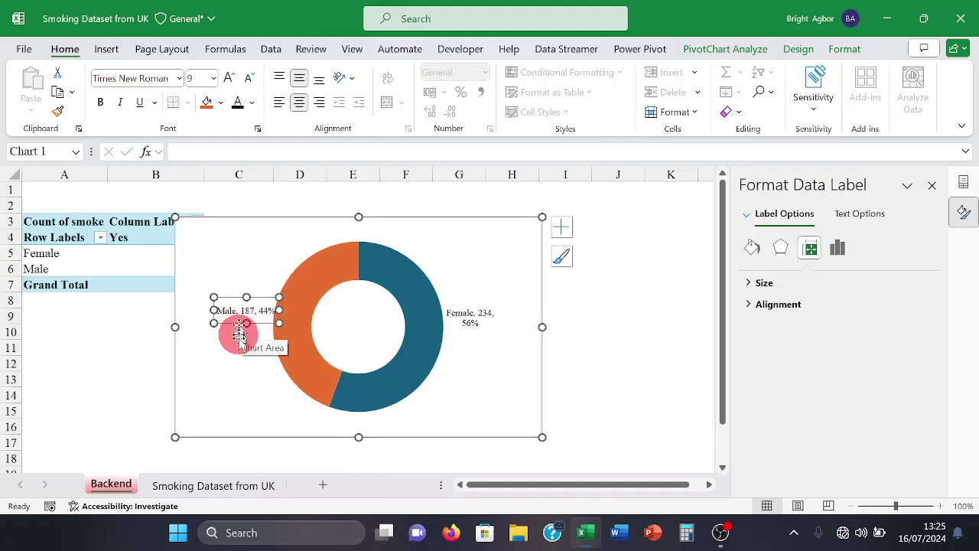
left_click(245, 349)
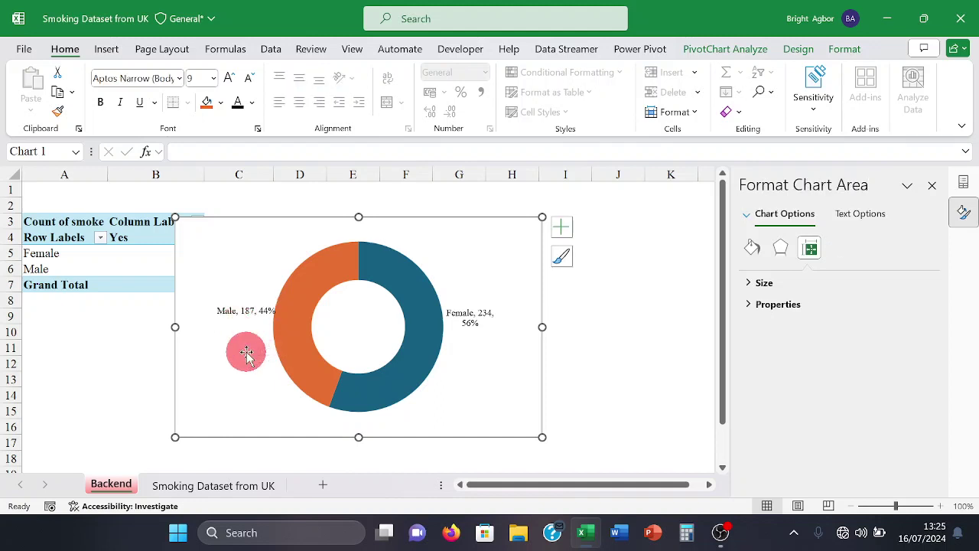
- Examine the size and alignment settings of the data labels, including the vertical alignment choices
left_click(269, 313)
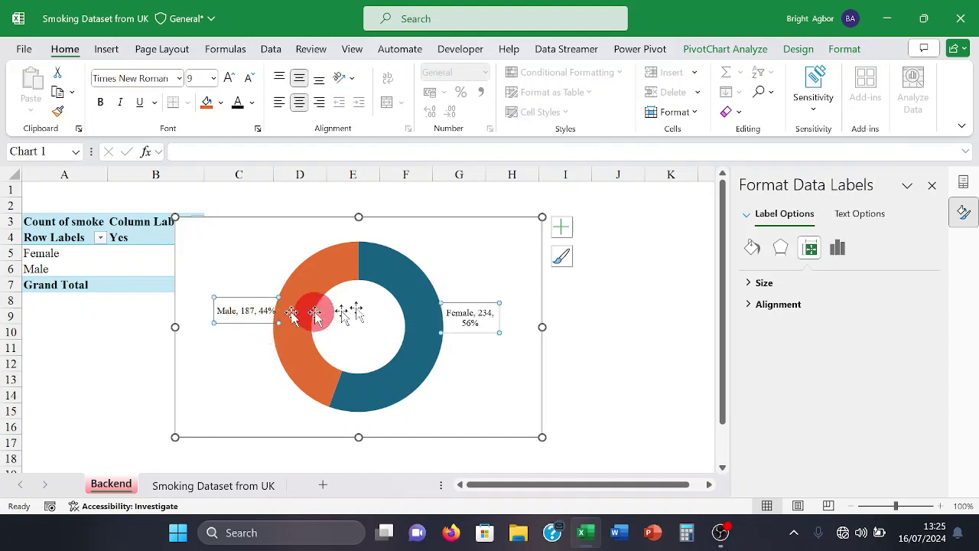
left_click(797, 306)
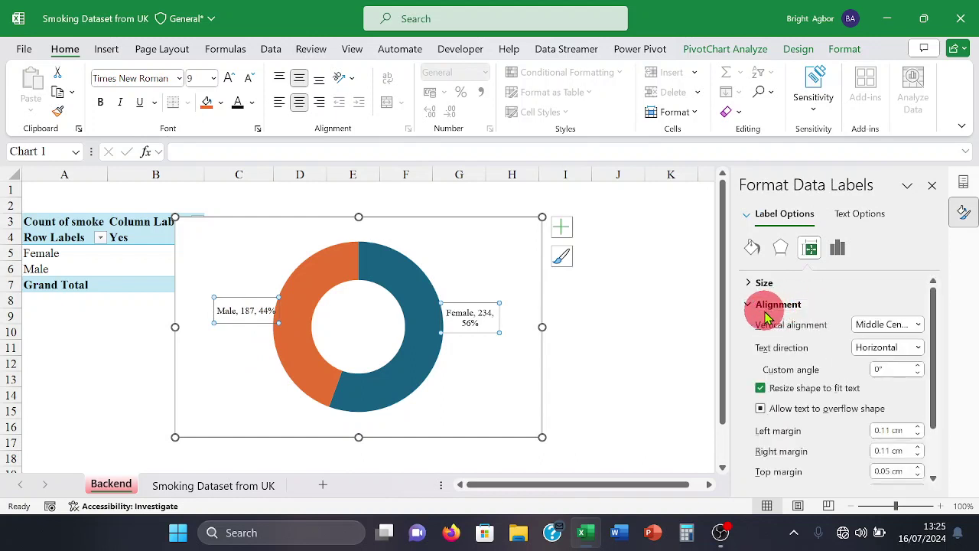
left_click(751, 284)
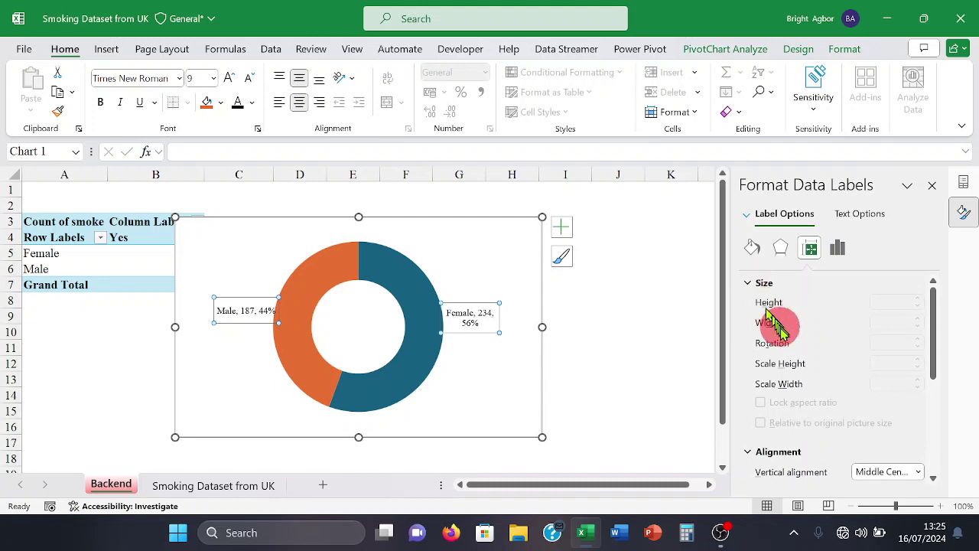
scroll(789, 339, "down", 2)
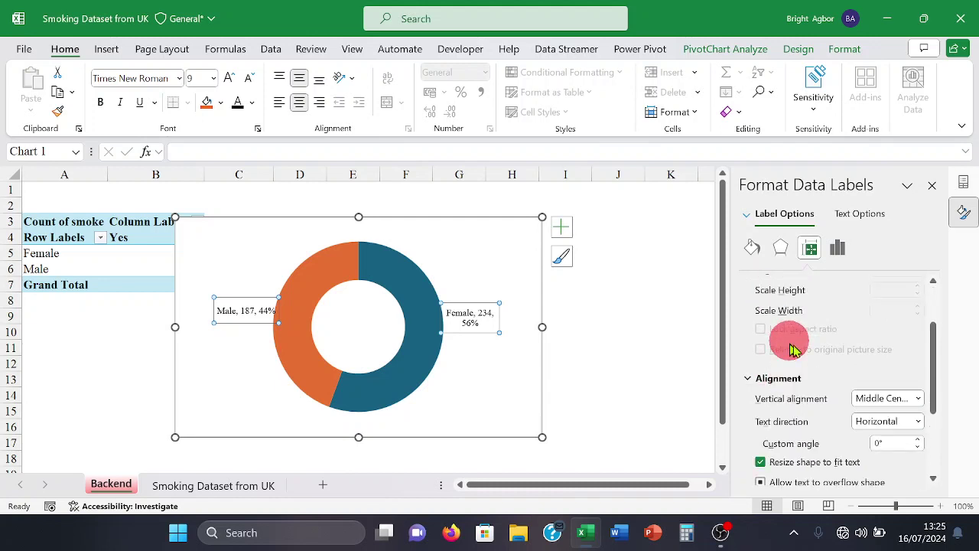
left_click(919, 398)
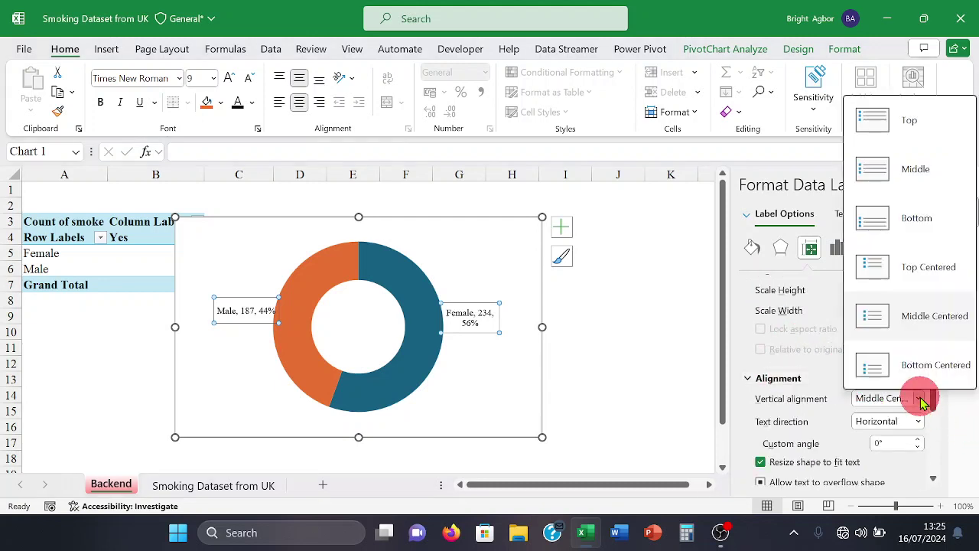
left_click(921, 399)
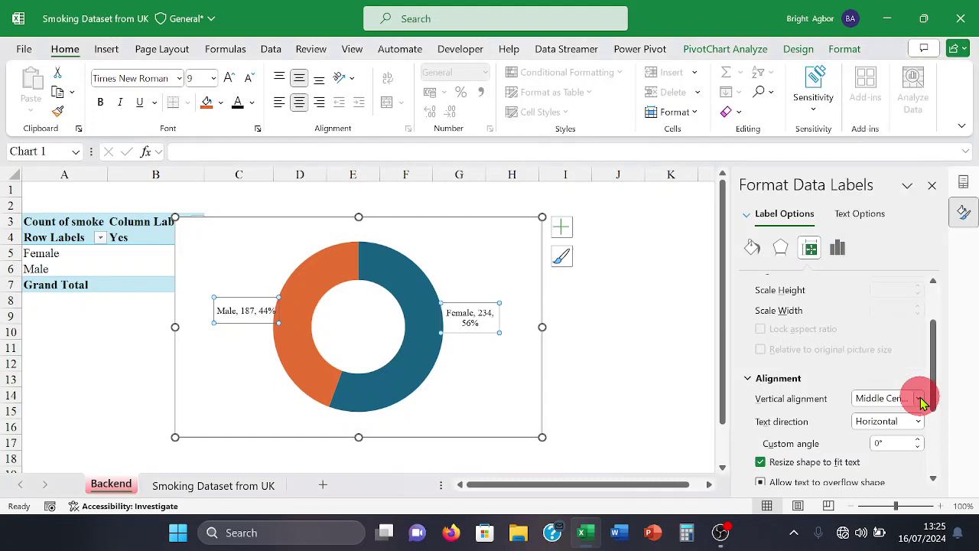
left_click(839, 249)
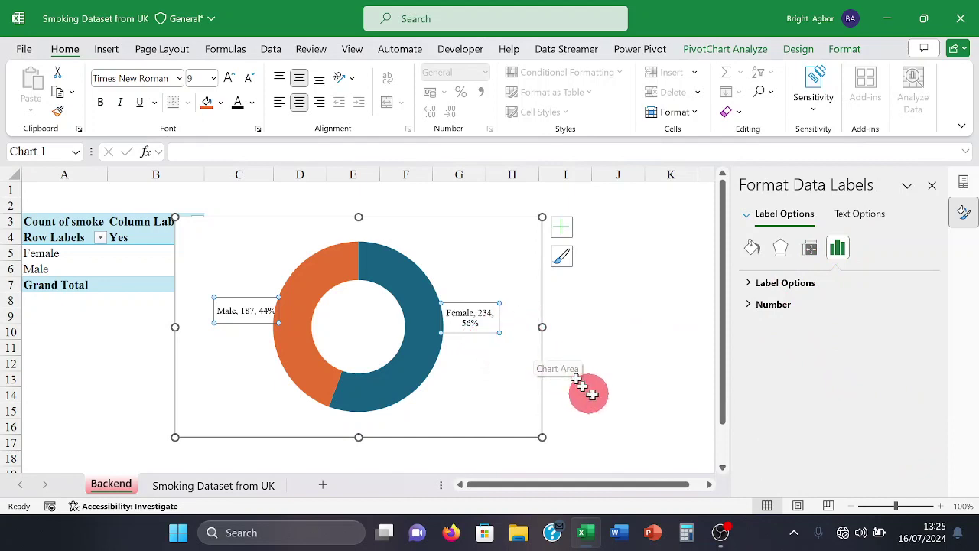
left_click(595, 396)
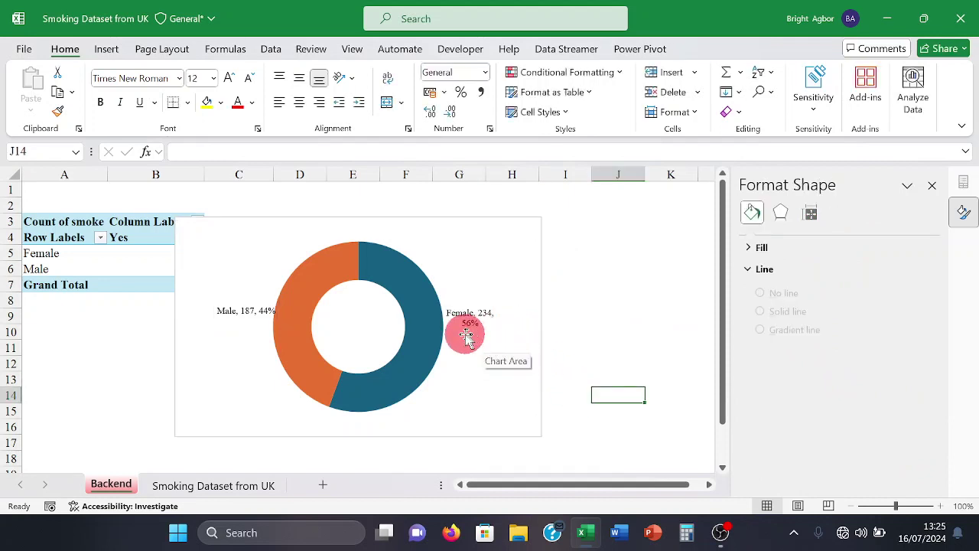
- Move the Male and Female data labels slightly farther from the ring so leader lines connect them to their slices
left_click(245, 310)
left_click(245, 310)
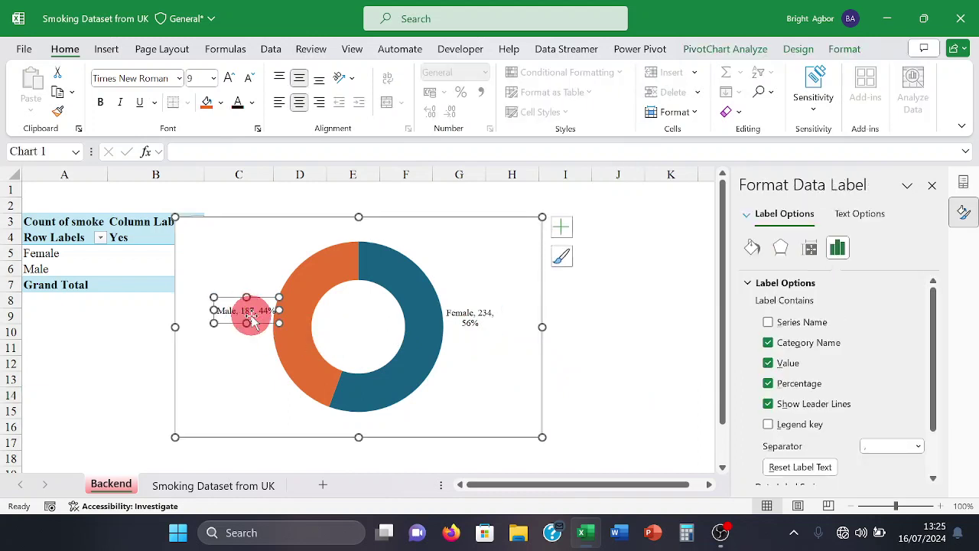
left_click_drag(262, 323, 252, 319)
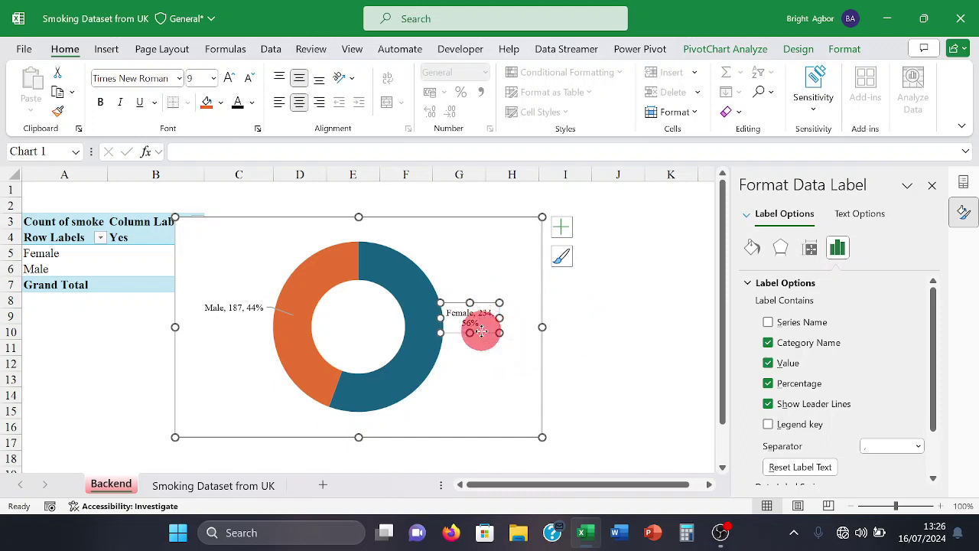
left_click_drag(481, 330, 491, 330)
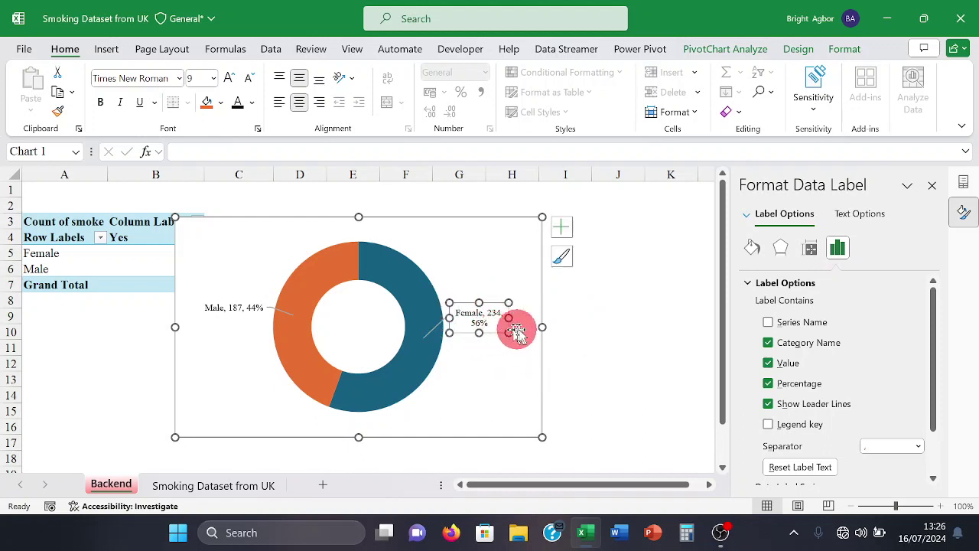
left_click(564, 344)
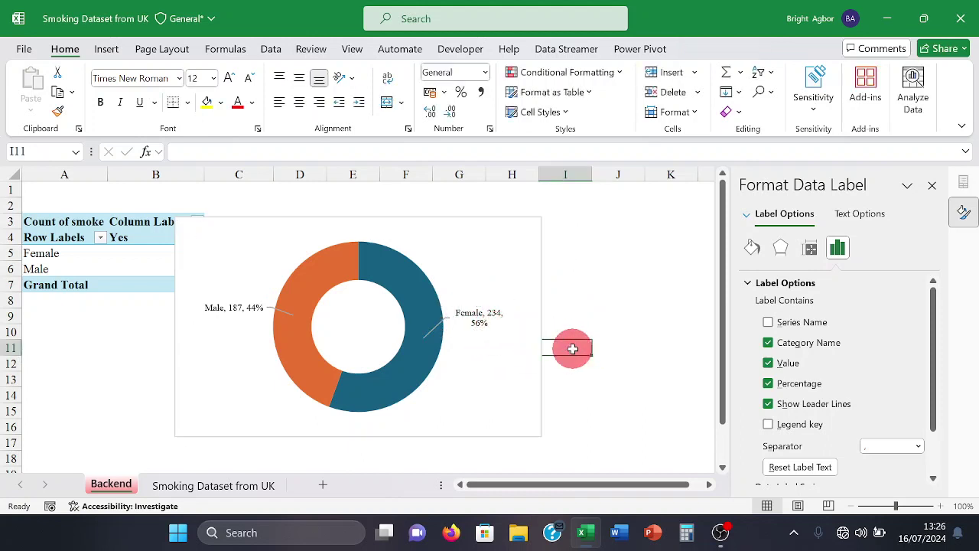
- Set the doughnut chart's area to no fill and no outline
left_click(539, 371)
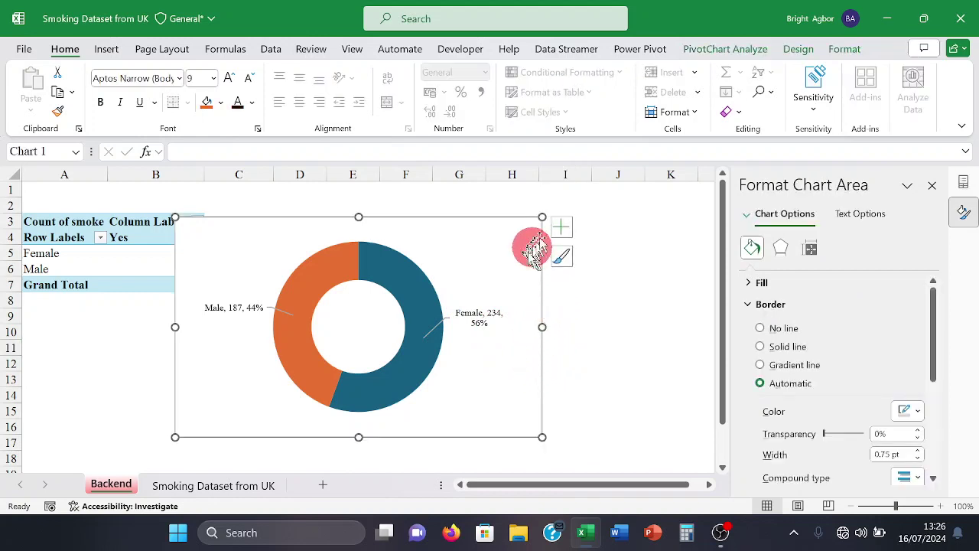
left_click(835, 52)
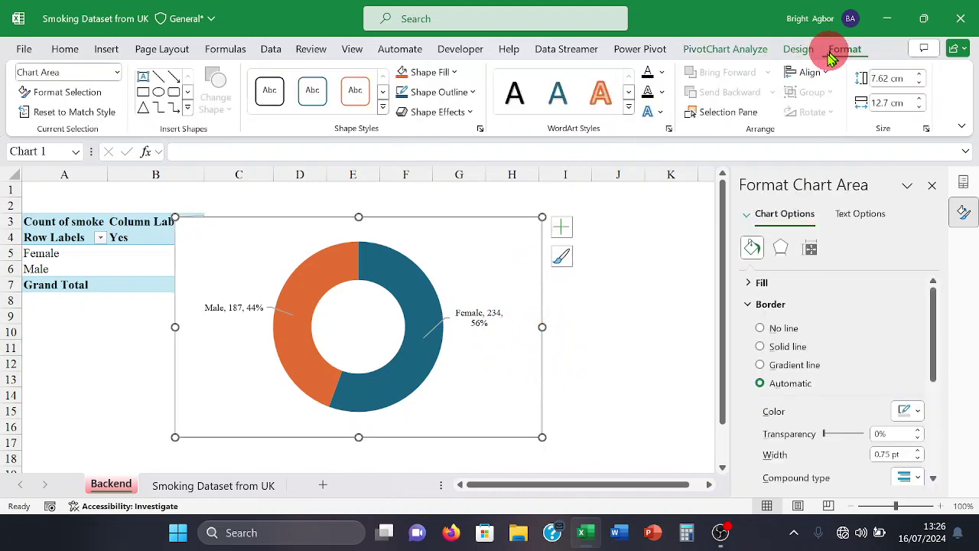
left_click(454, 72)
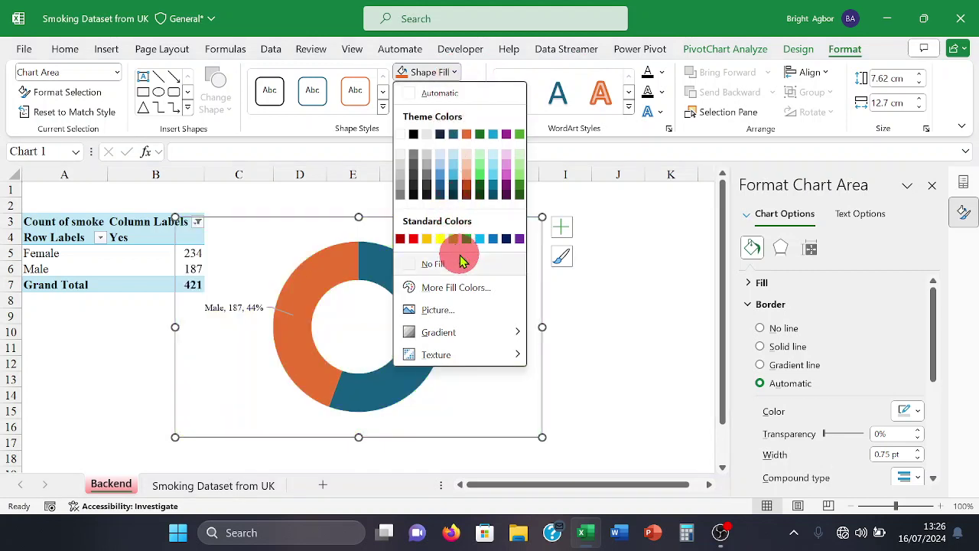
left_click(462, 263)
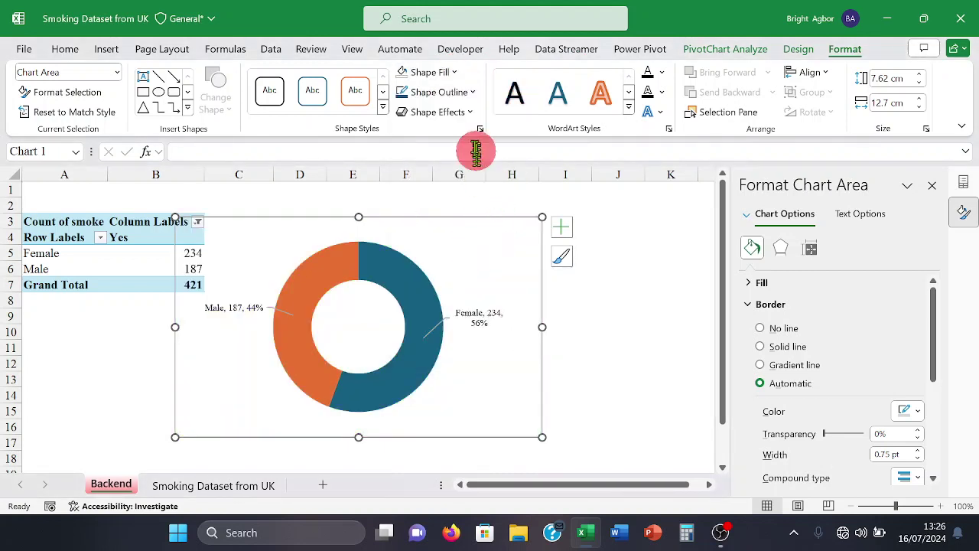
left_click(472, 92)
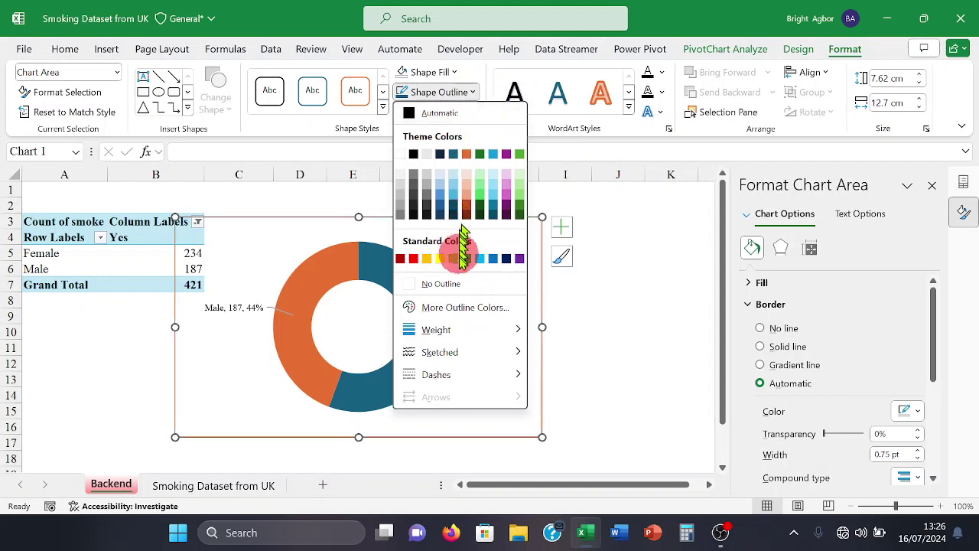
left_click(462, 285)
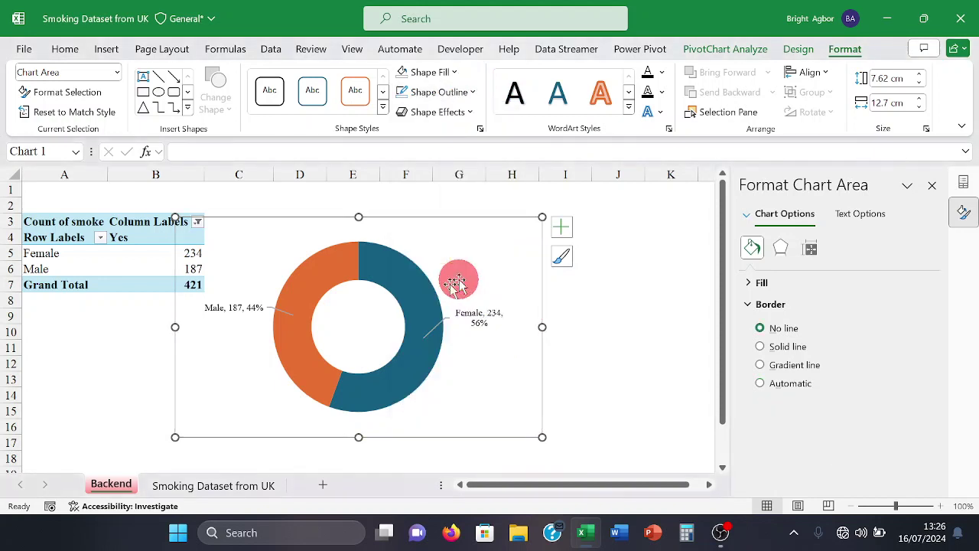
- Remove the outline from the doughnut chart's plot area
left_click(382, 317)
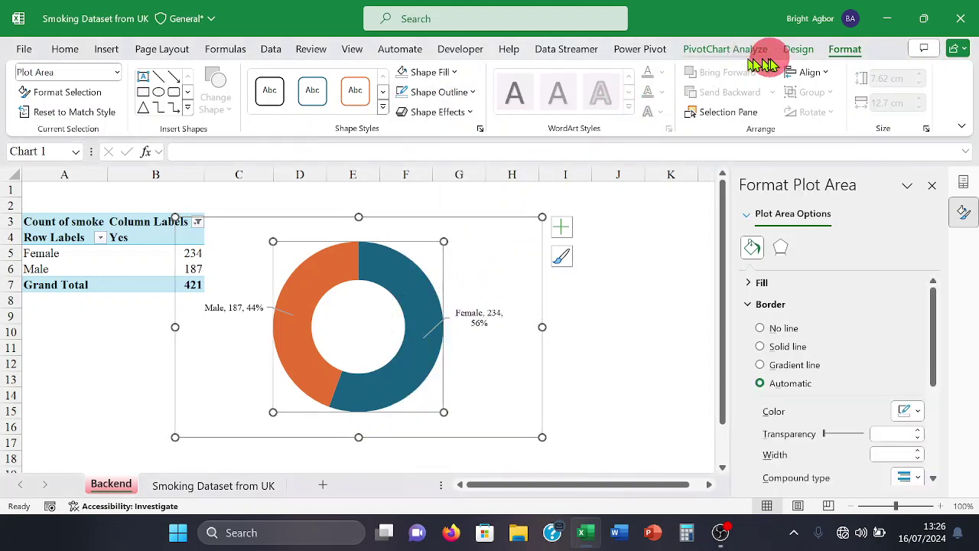
left_click(403, 92)
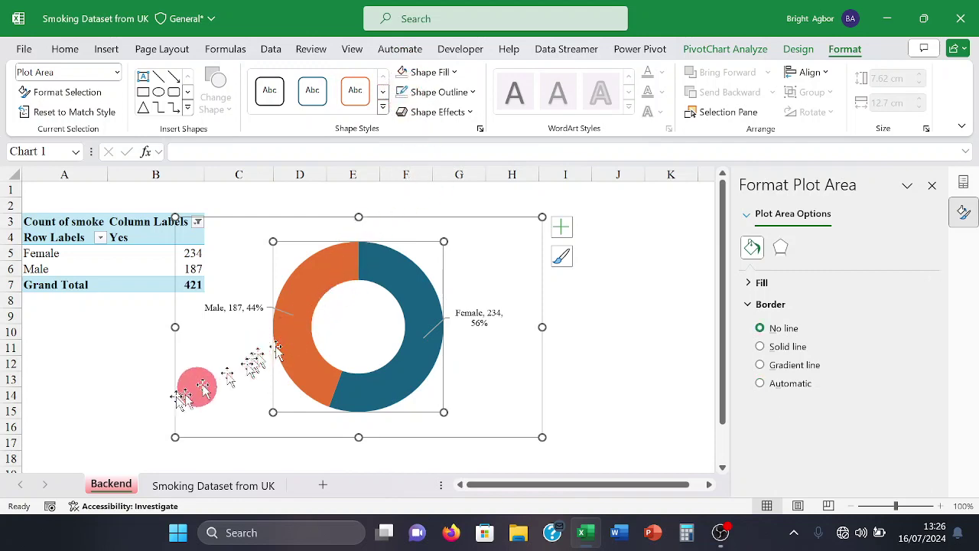
left_click(42, 412)
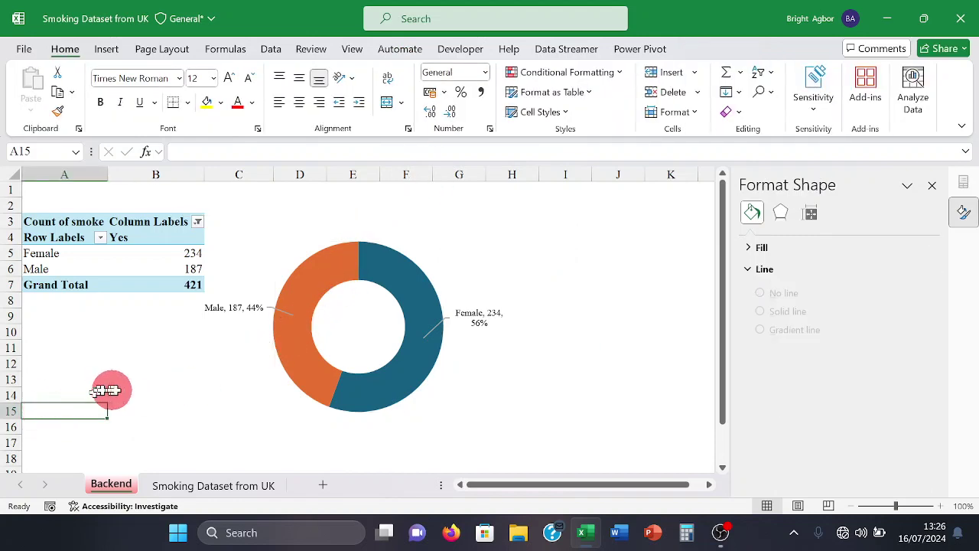
- Shrink the doughnut chart and place it beside the gender PivotTable, spanning about columns C to G from row 1
left_click(178, 388)
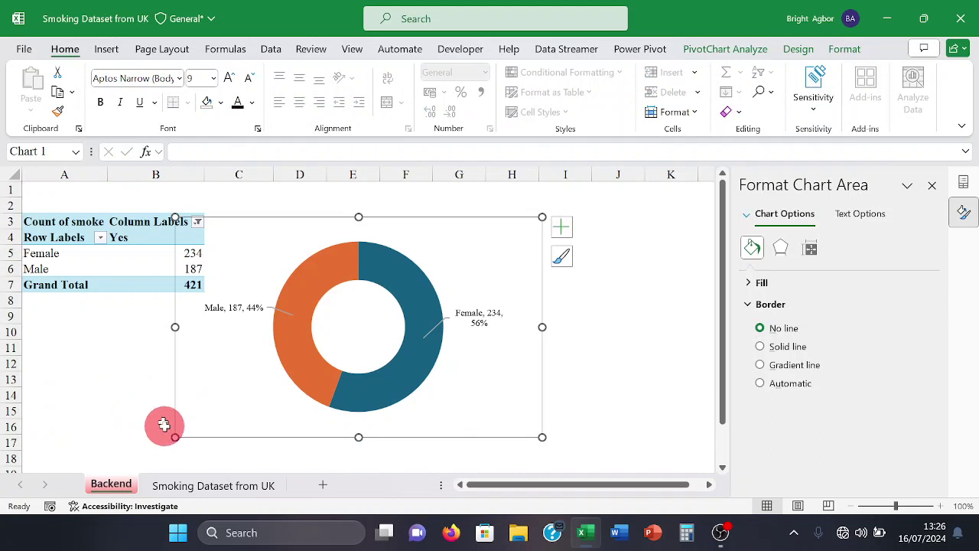
left_click_drag(172, 437, 184, 433)
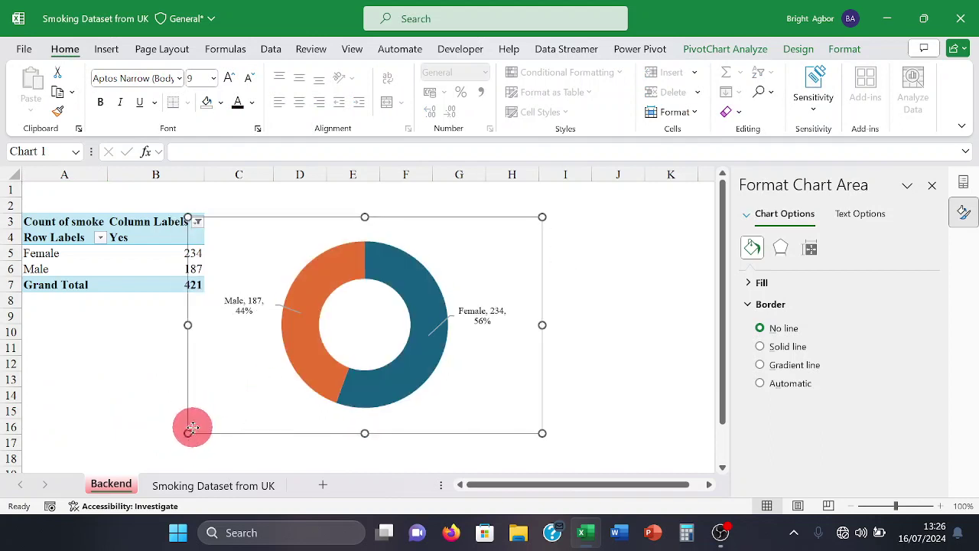
mouse_move(192, 427)
left_mouse_down()
mouse_move(289, 398)
mouse_move(230, 356)
left_mouse_up()
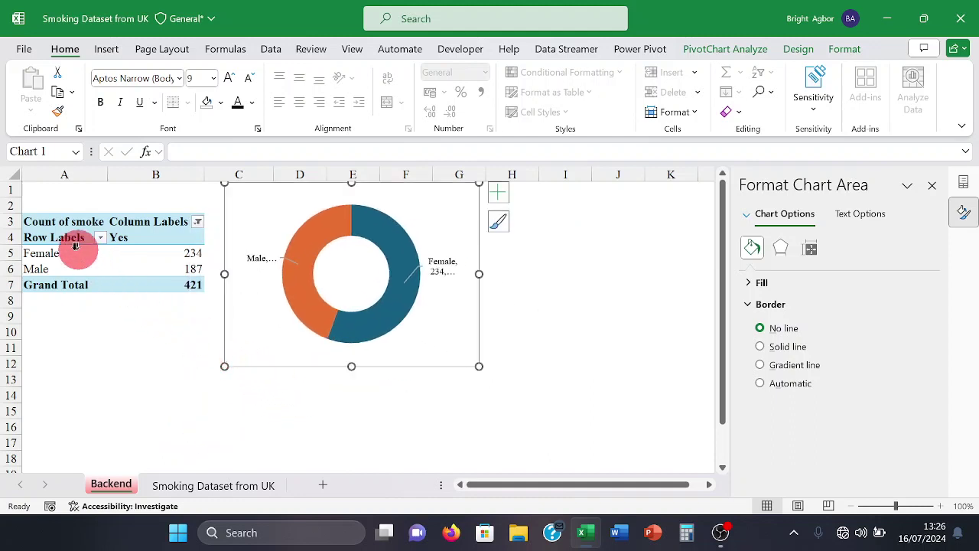
- Copy the whole gender PivotTable and paste the duplicate at cell A14 of the Backend sheet
left_click(38, 222)
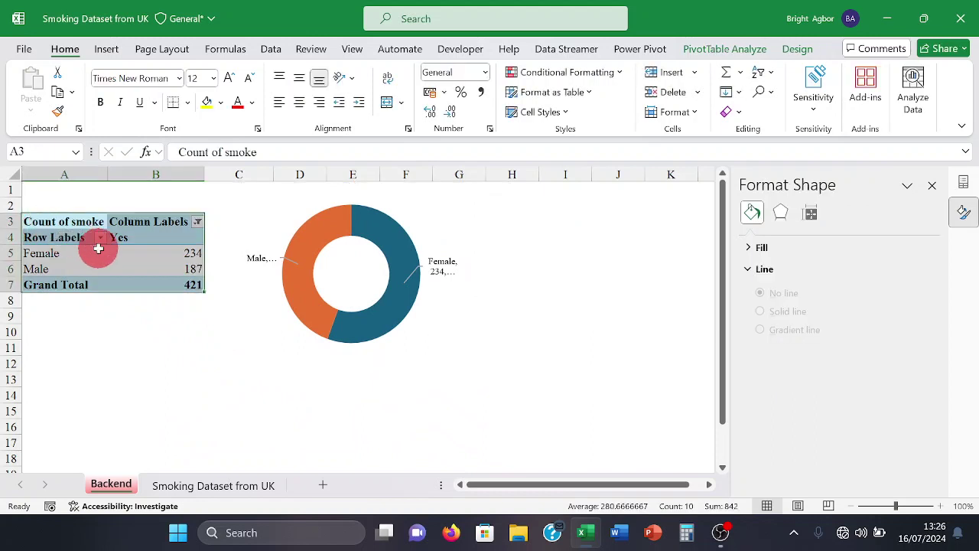
right_click(84, 248)
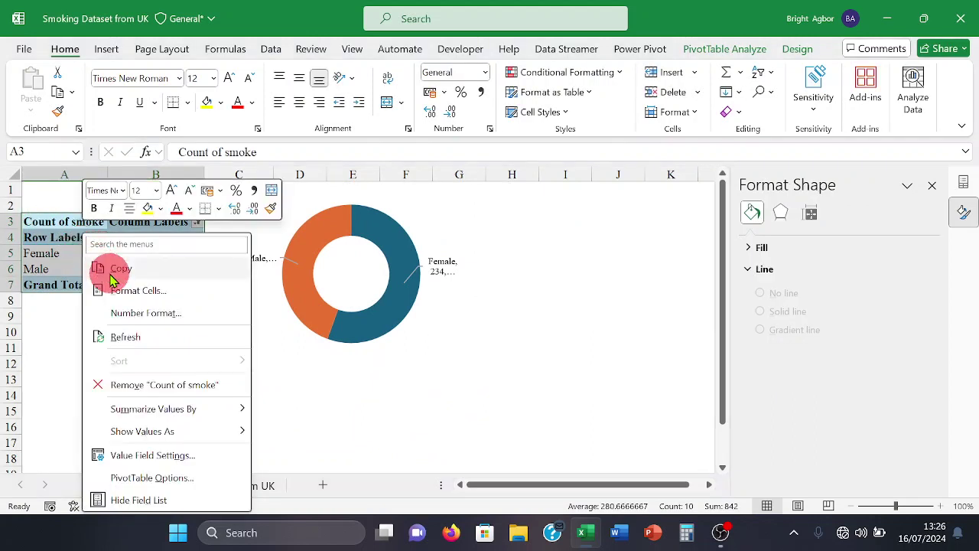
left_click(114, 269)
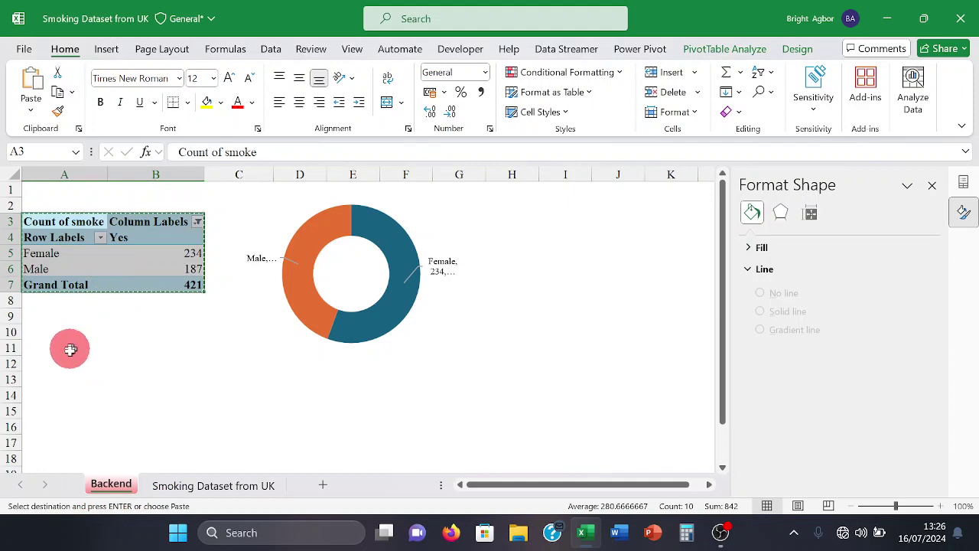
scroll(63, 355, "down", 2)
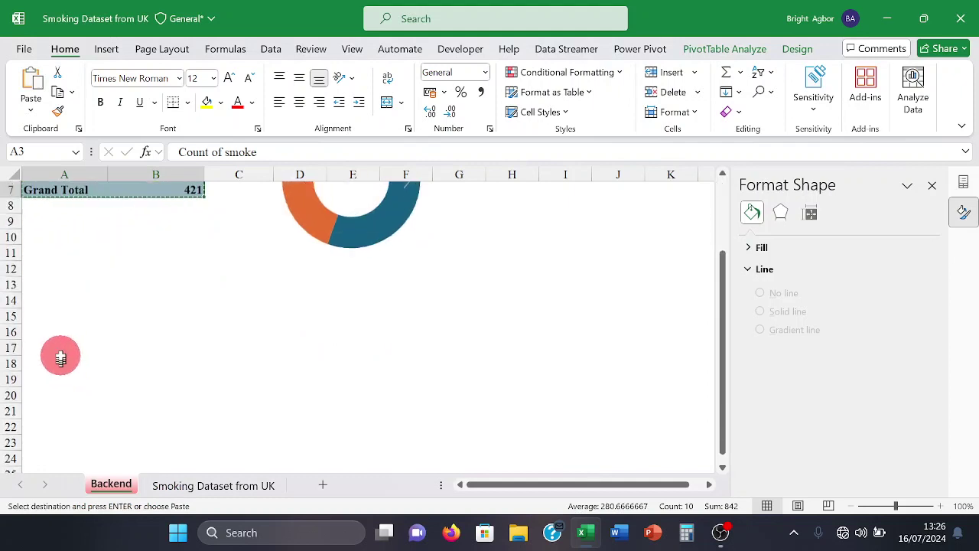
left_click(48, 303)
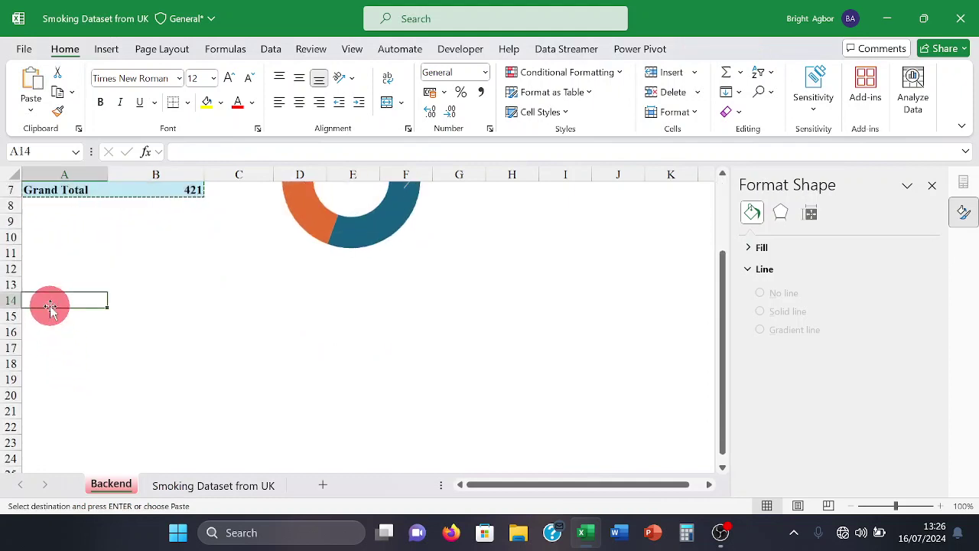
right_click(35, 300)
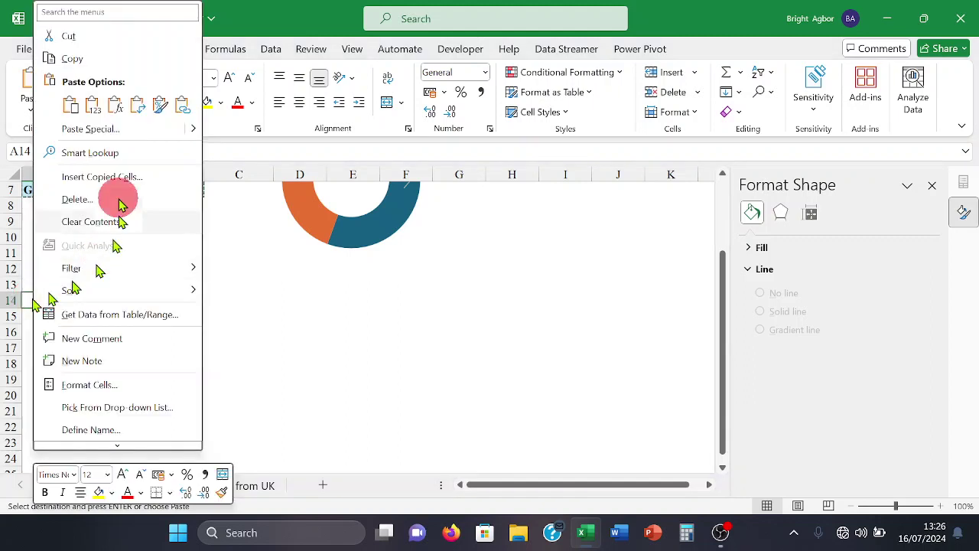
left_click(67, 105)
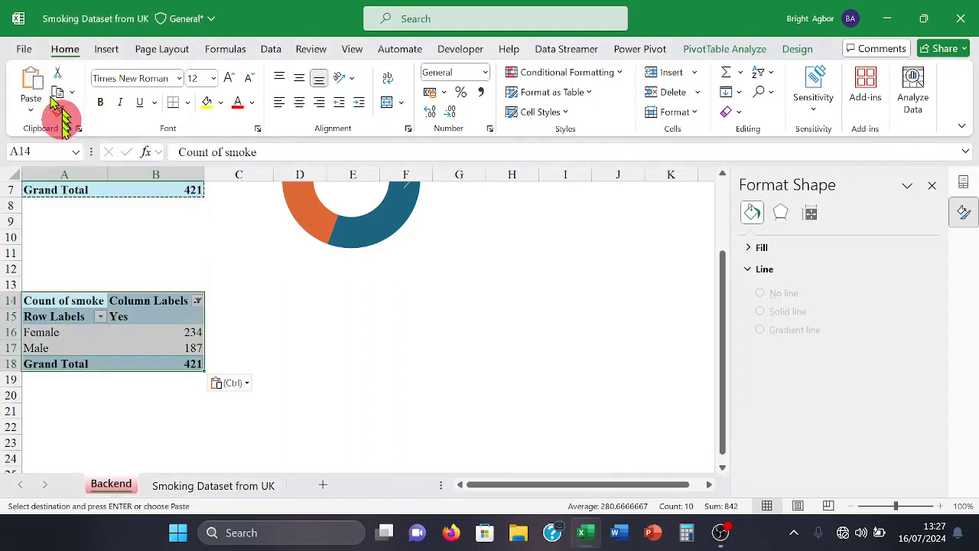
- Replace gender with marital_status as the row field of the duplicated PivotTable
left_click(88, 317)
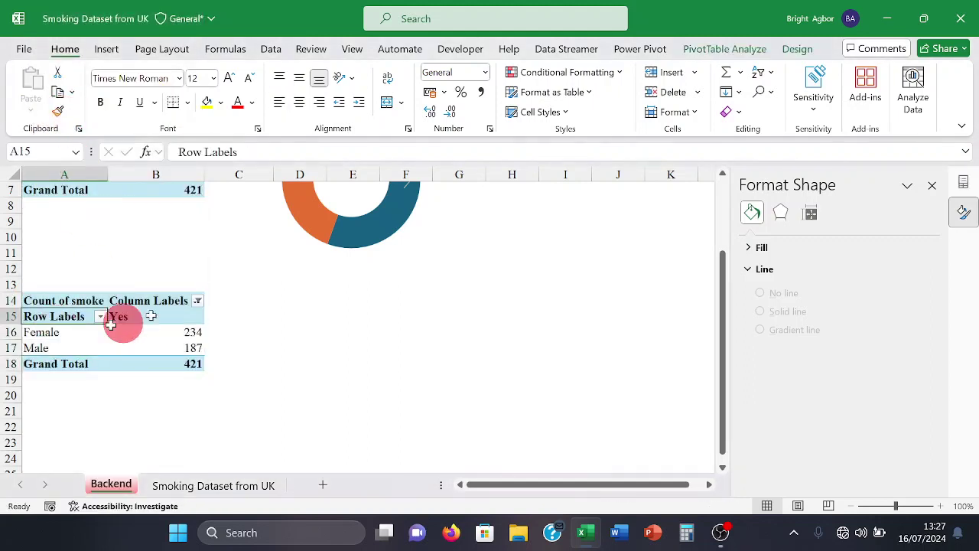
left_click(758, 49)
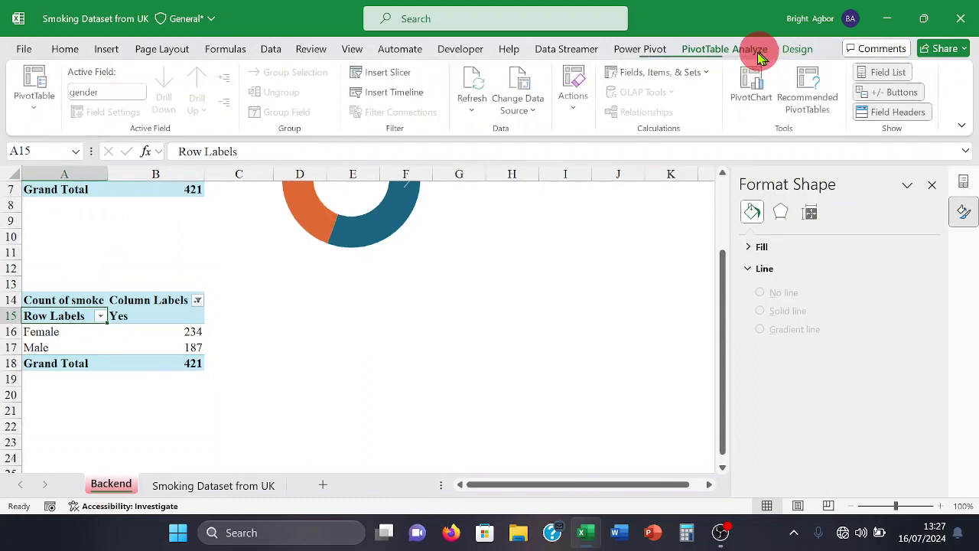
left_click(880, 75)
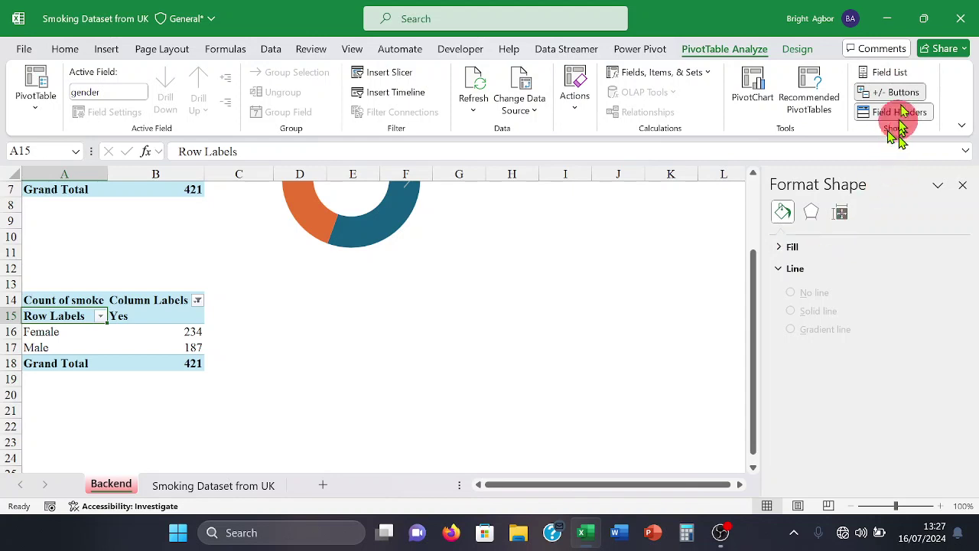
left_click(891, 72)
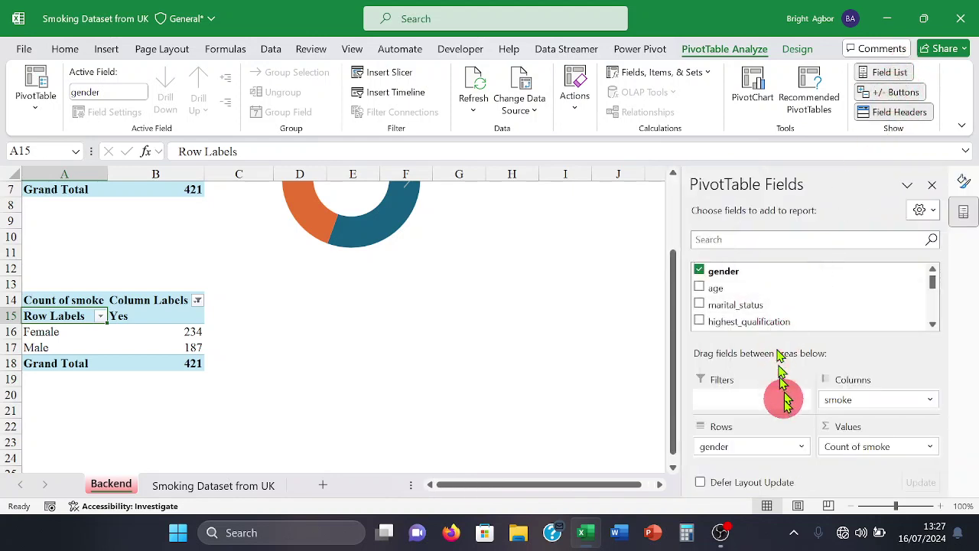
left_click_drag(769, 440, 501, 411)
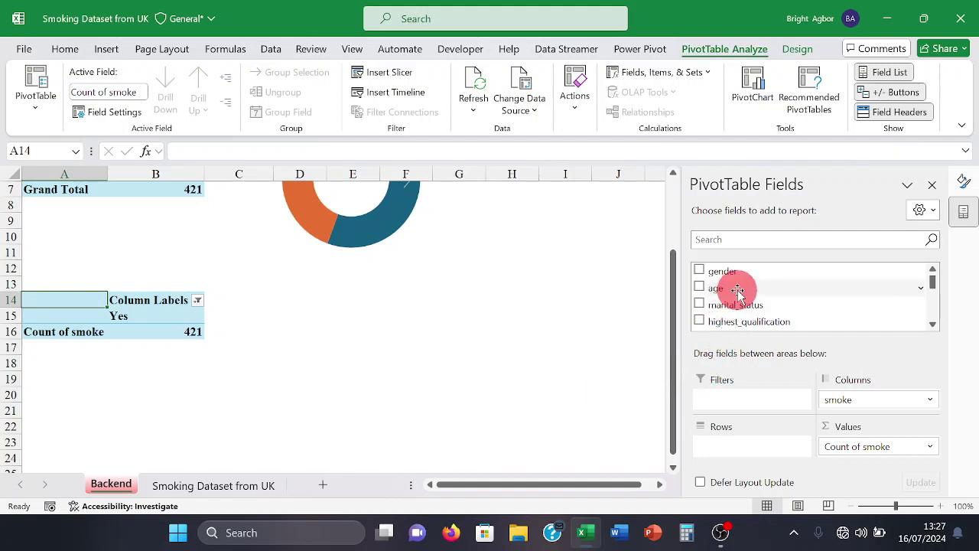
left_click_drag(728, 310, 738, 445)
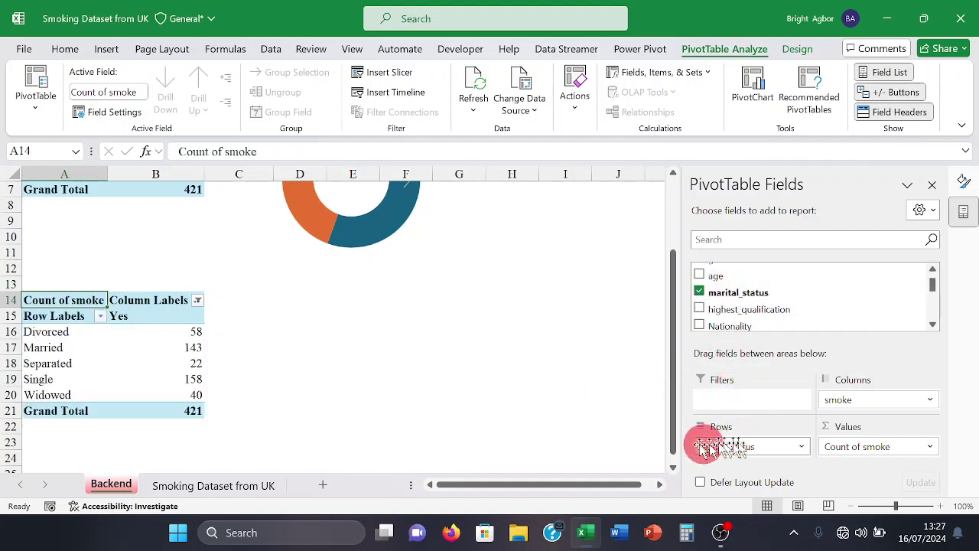
- Insert a Clustered Bar PivotChart from the marital status PivotTable
left_click(176, 354)
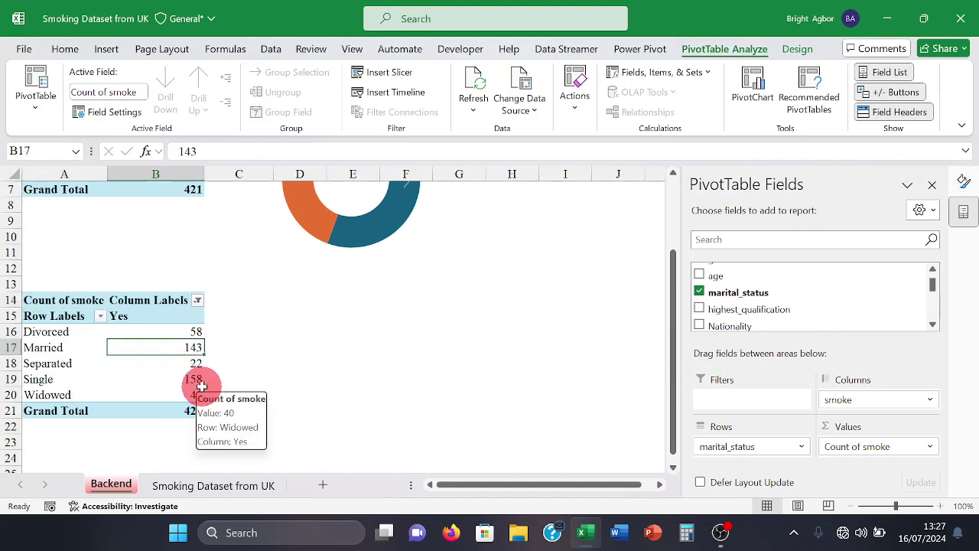
mouse_move(163, 384)
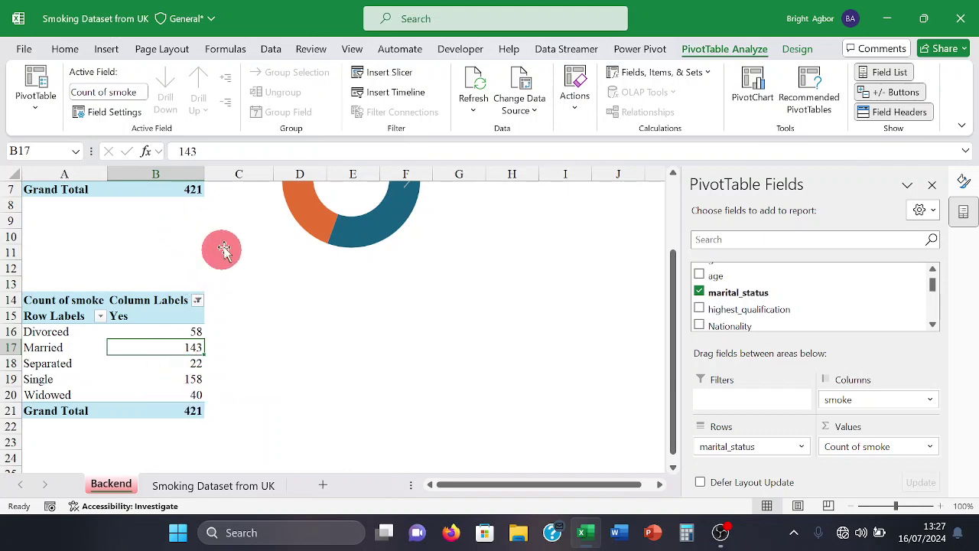
left_click(106, 49)
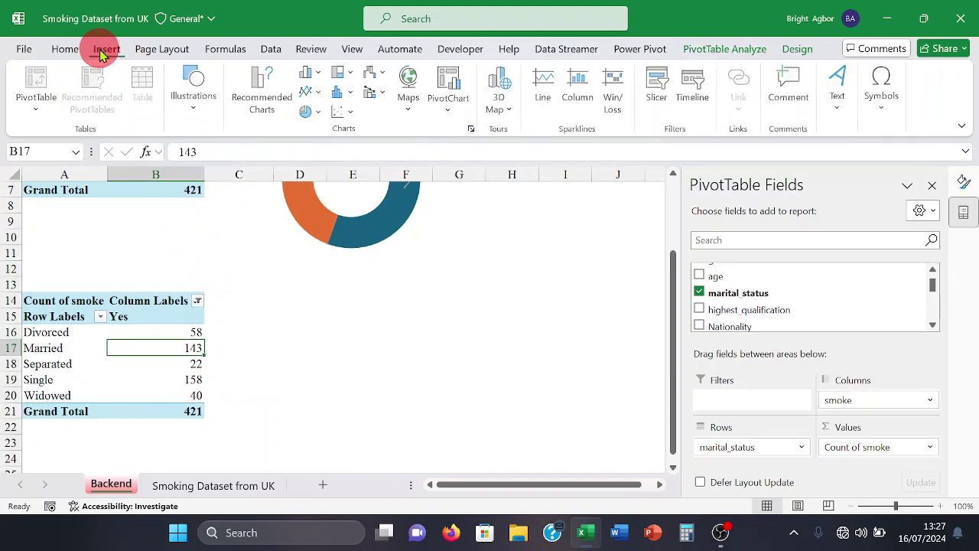
left_click(247, 80)
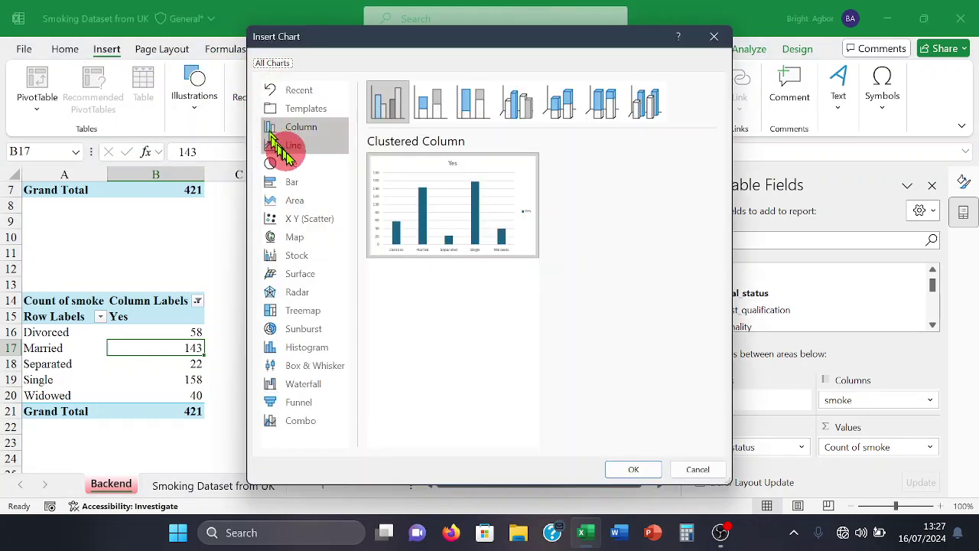
left_click(290, 182)
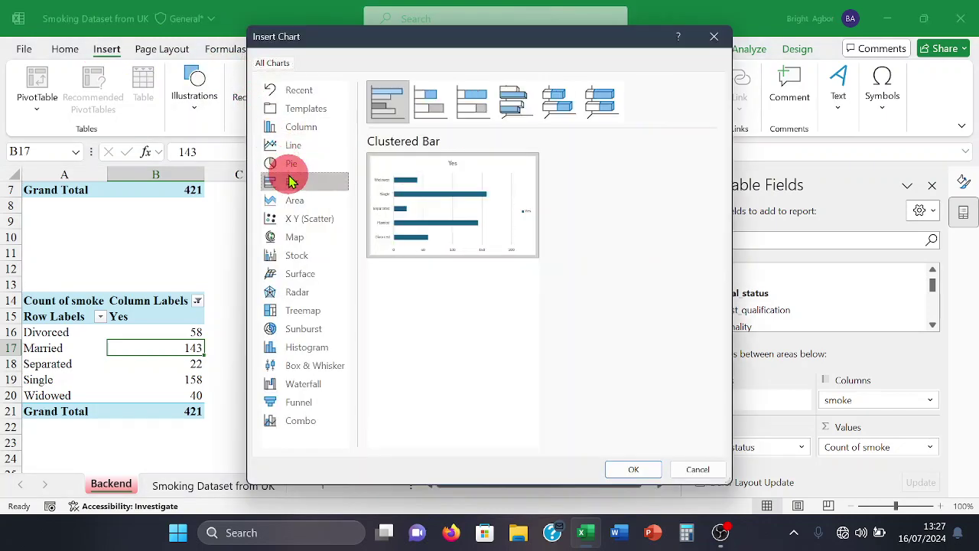
left_click(641, 465)
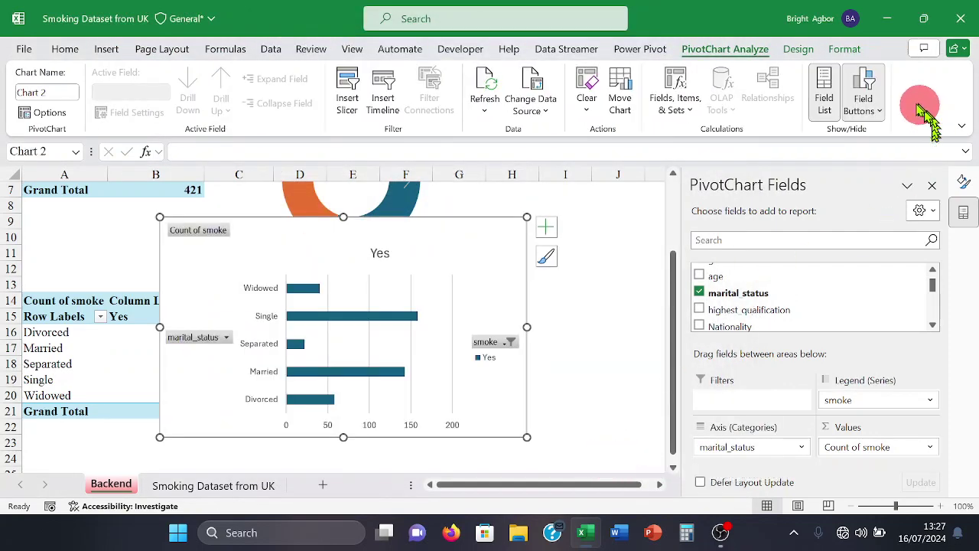
- Remove the bar chart's field buttons, title, gridlines, legend and value axis, and show data labels on the bars
left_click(863, 84)
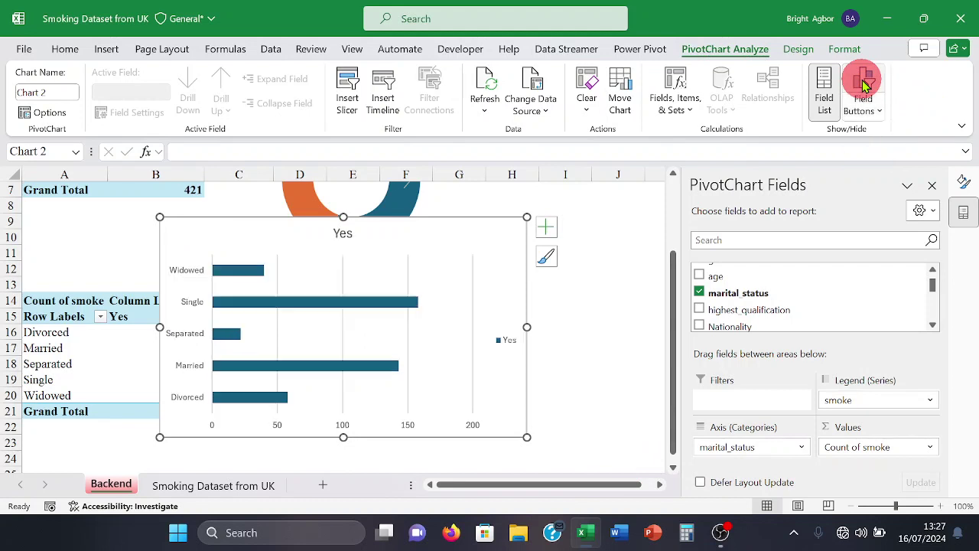
left_click(548, 226)
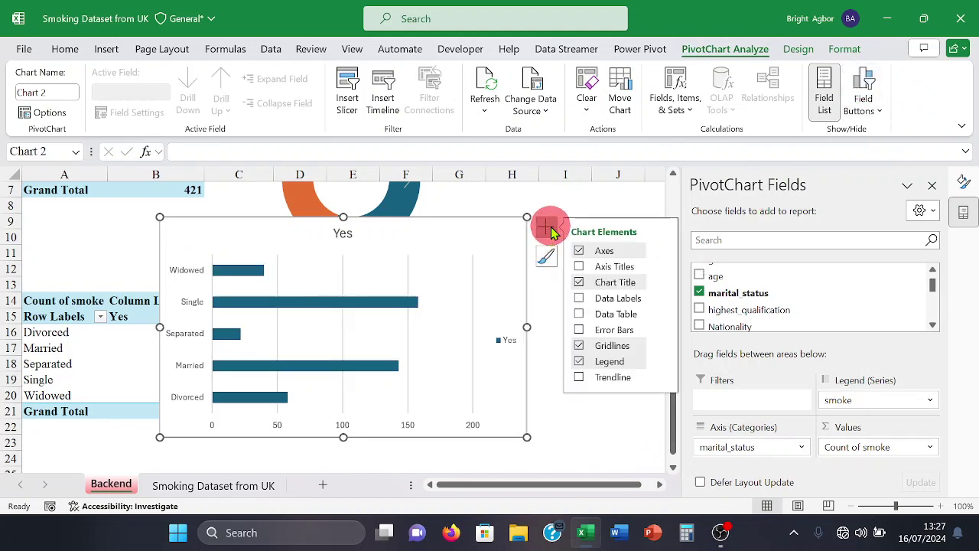
left_click(581, 296)
left_click(580, 283)
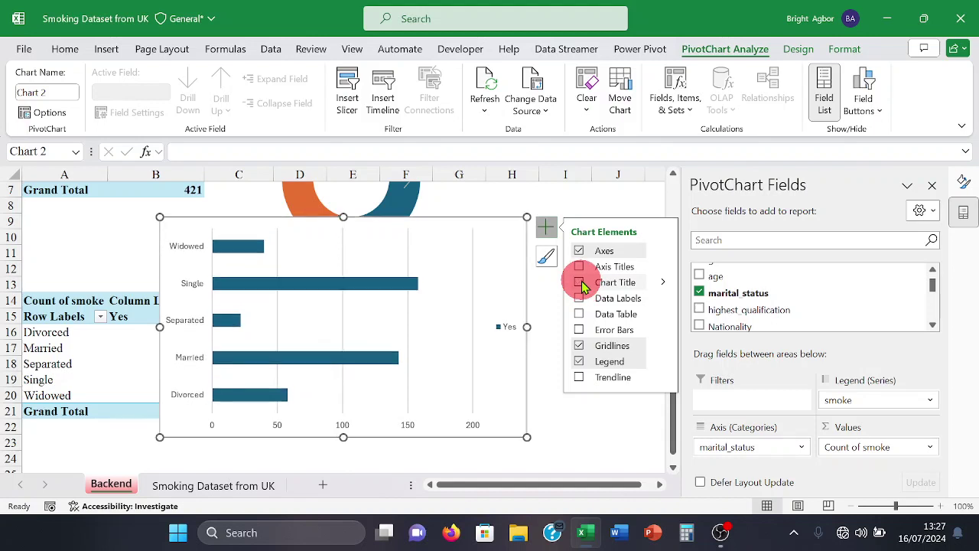
left_click(579, 348)
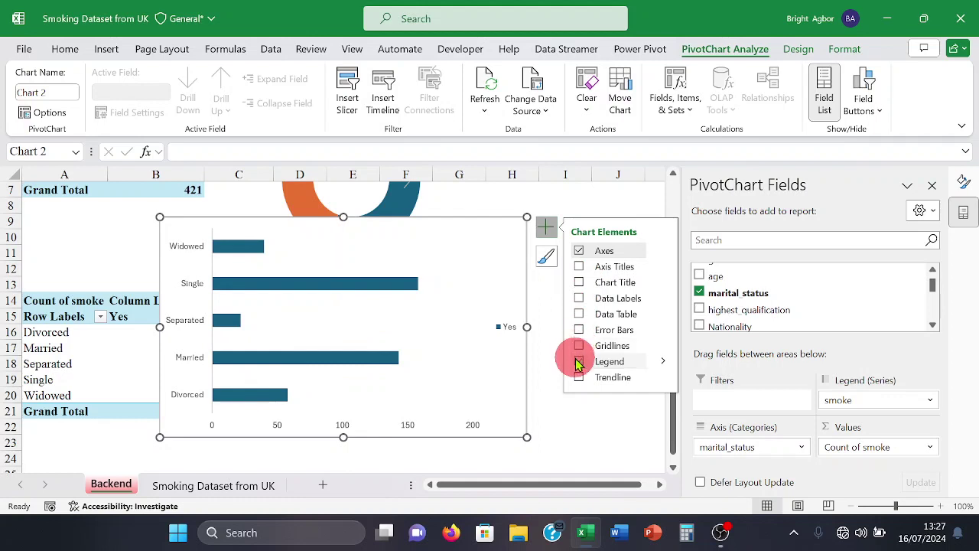
left_click(578, 363)
left_click(612, 301)
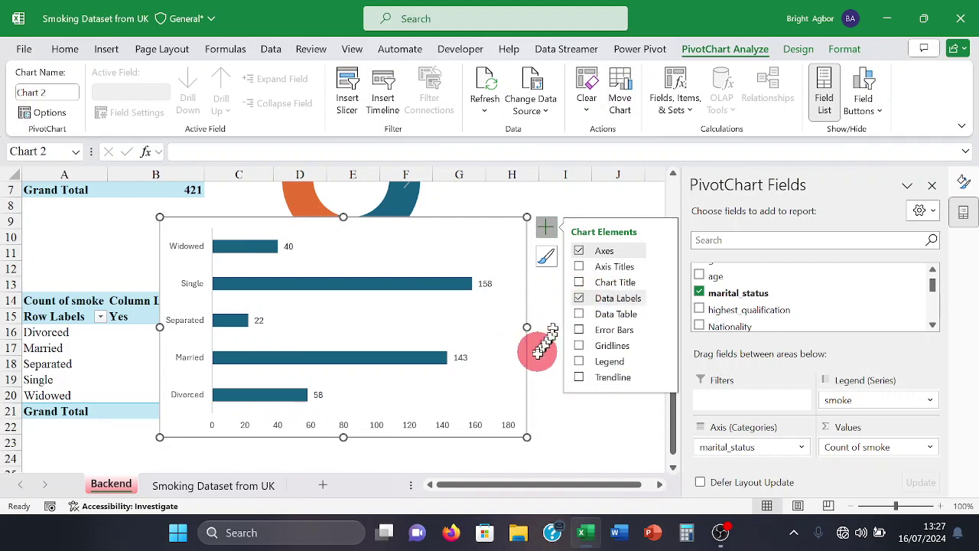
left_click(413, 426)
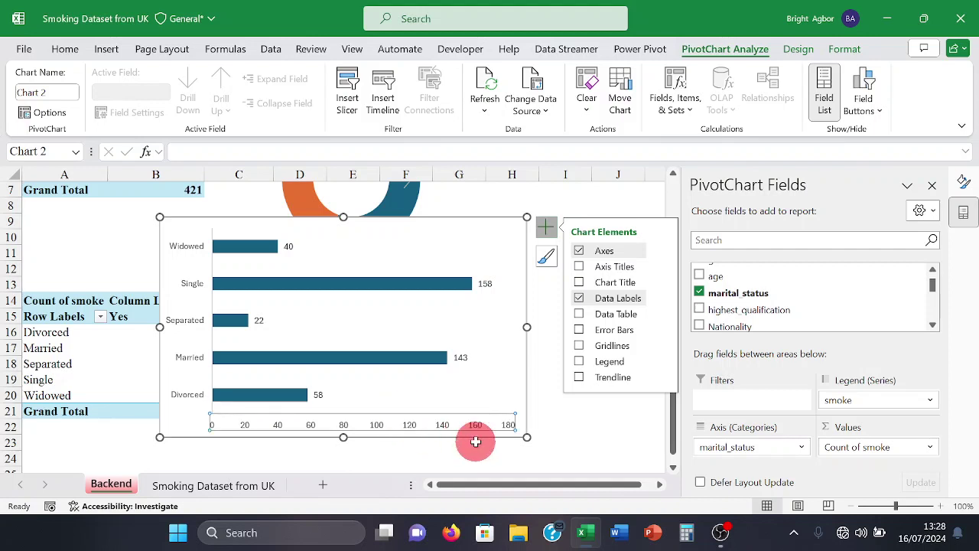
key("Delete")
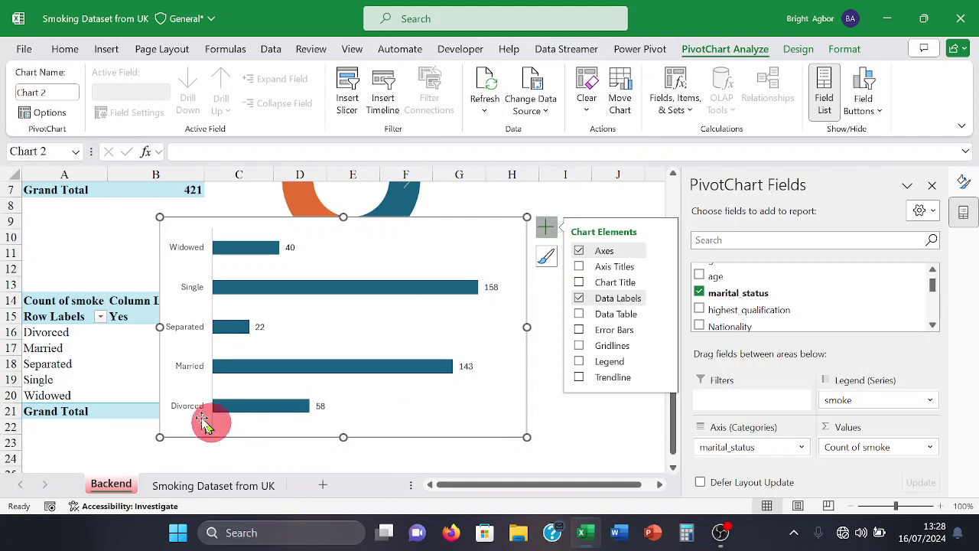
- Set the font of the bar chart's marital status axis labels and data labels to Times New Roman
left_click(189, 375)
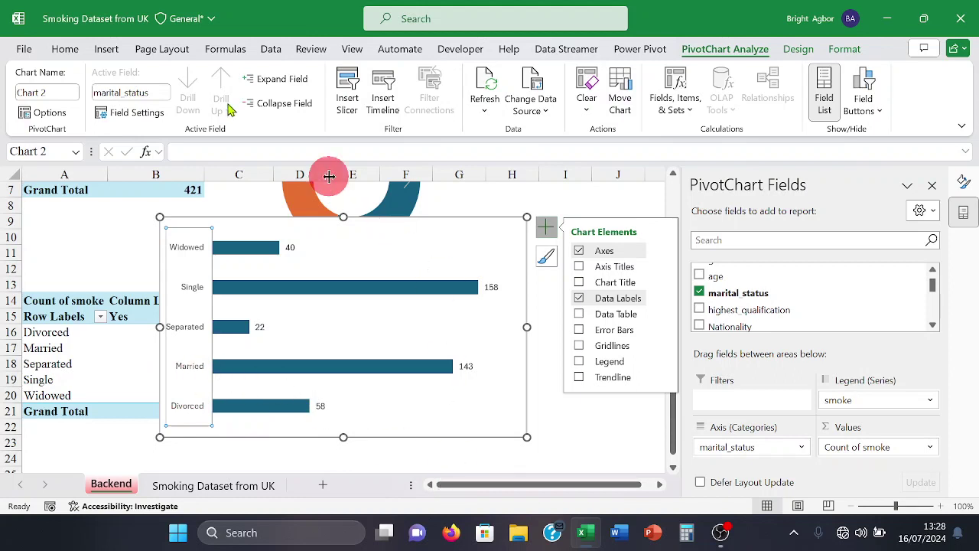
left_click(63, 49)
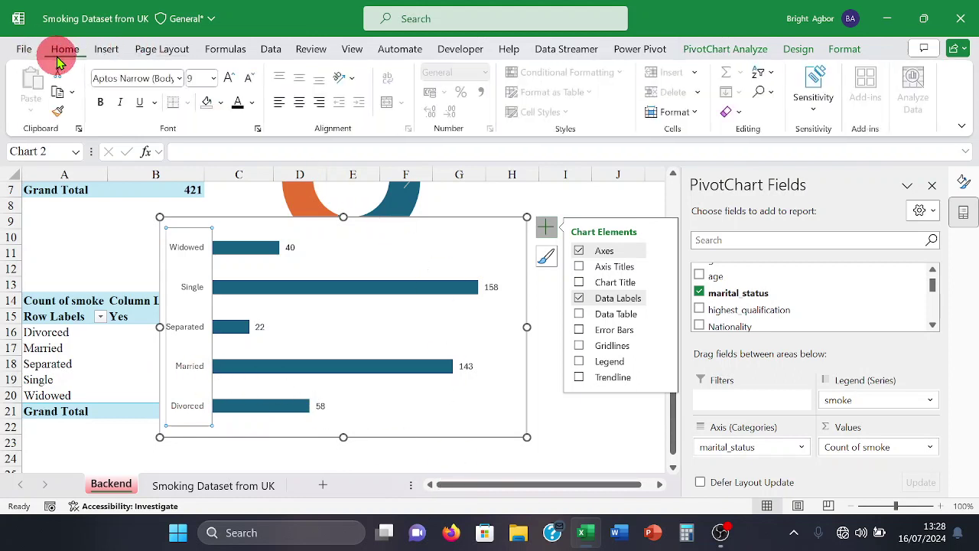
left_click(180, 78)
left_click(136, 182)
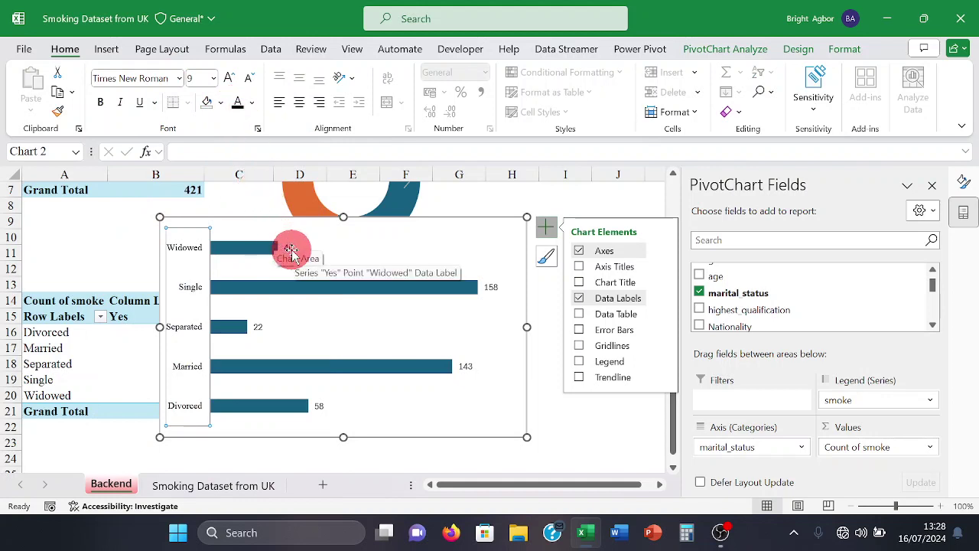
left_click(290, 249)
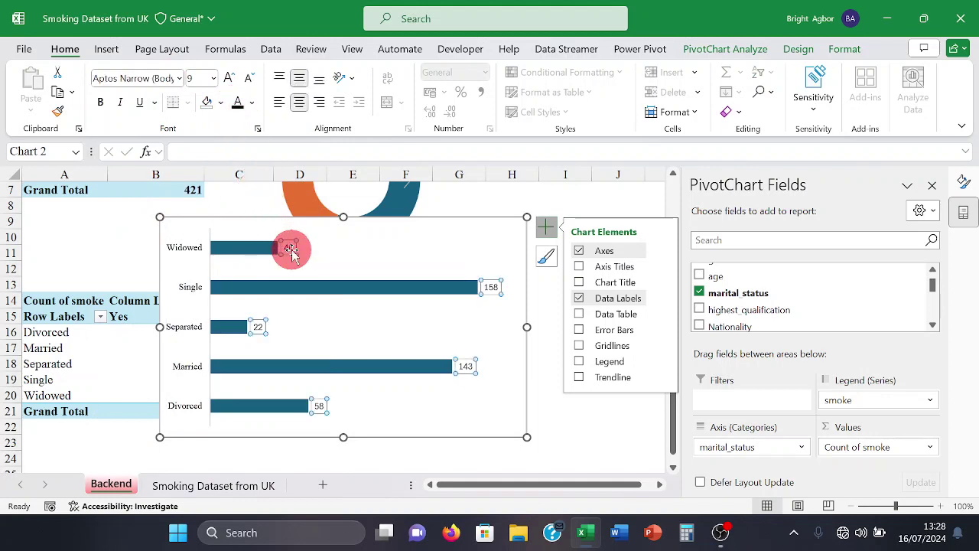
left_click(179, 79)
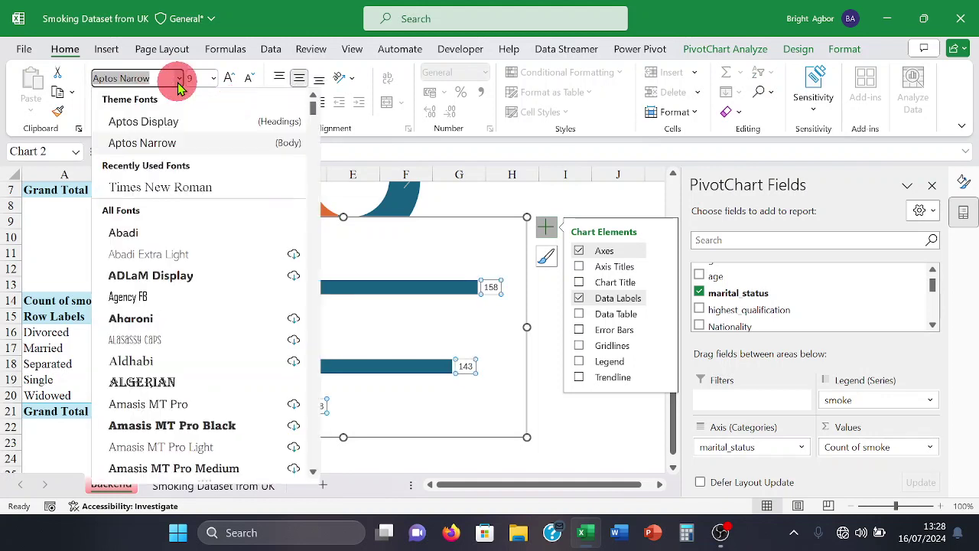
left_click(158, 185)
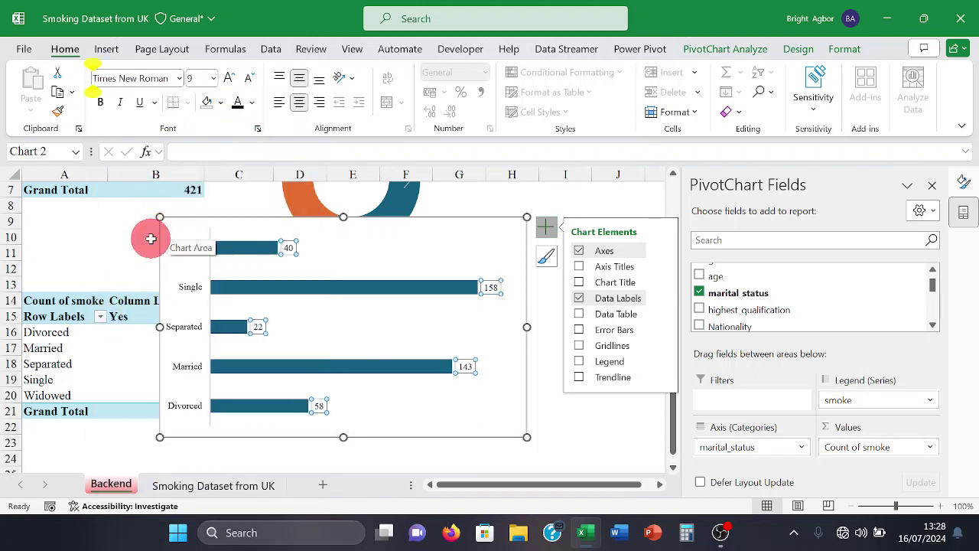
- Move the bar chart clear of the marital status PivotTable and sort the table's counts from smallest to largest
left_click_drag(164, 231, 237, 229)
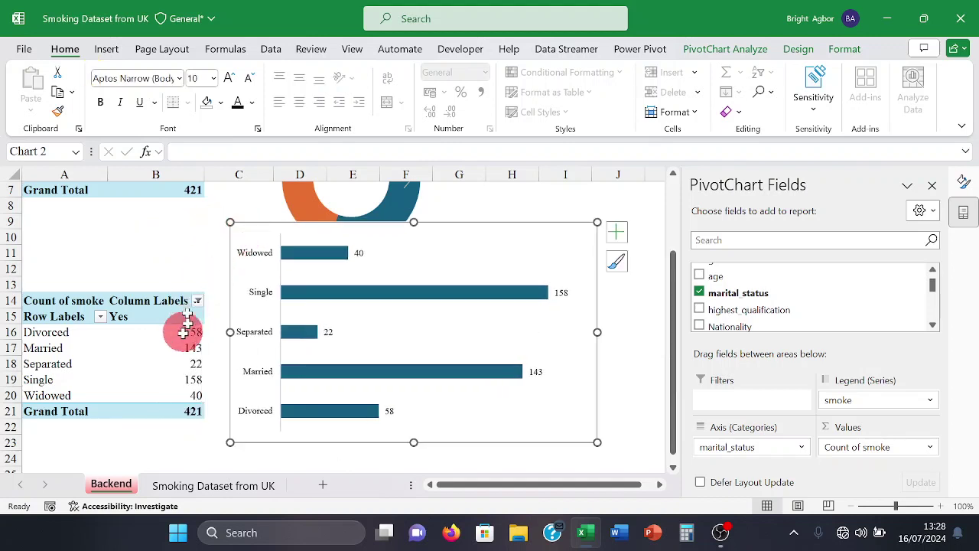
left_click(163, 346)
right_click(159, 344)
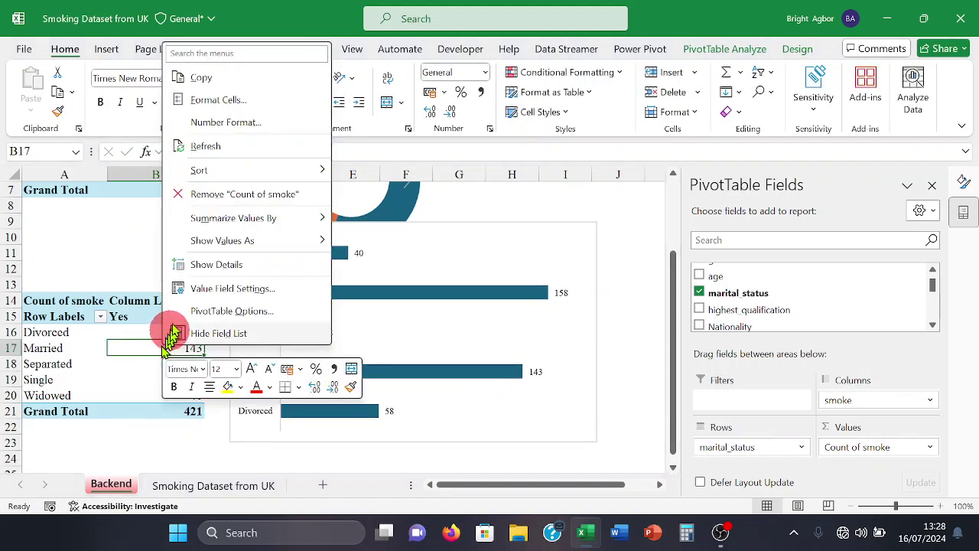
mouse_move(250, 167)
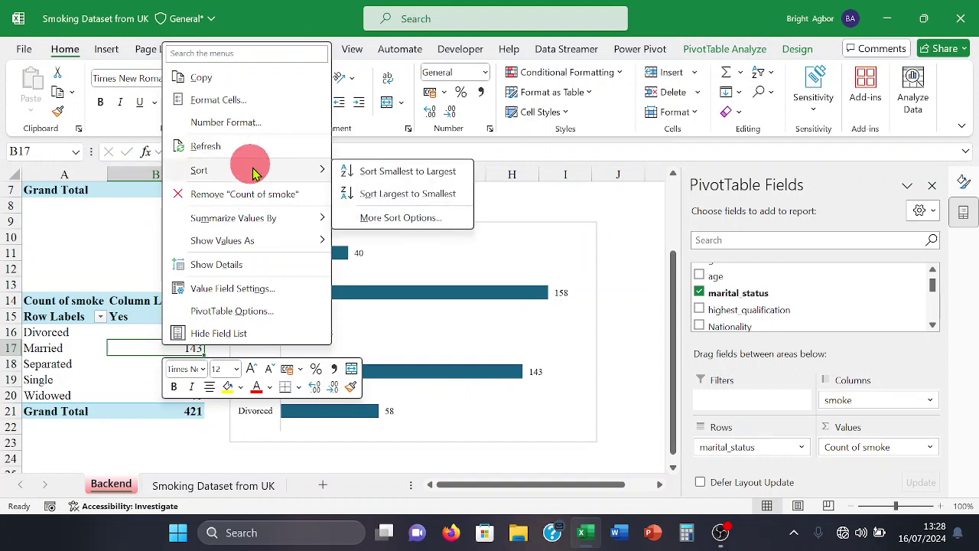
left_click(387, 178)
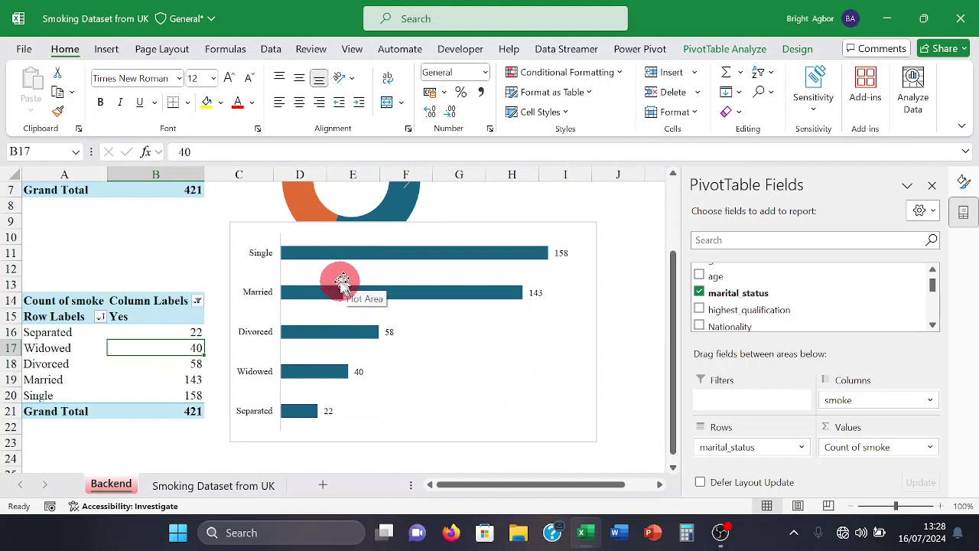
- Set the gap width of the bar chart's data series to 50%
left_click(322, 297)
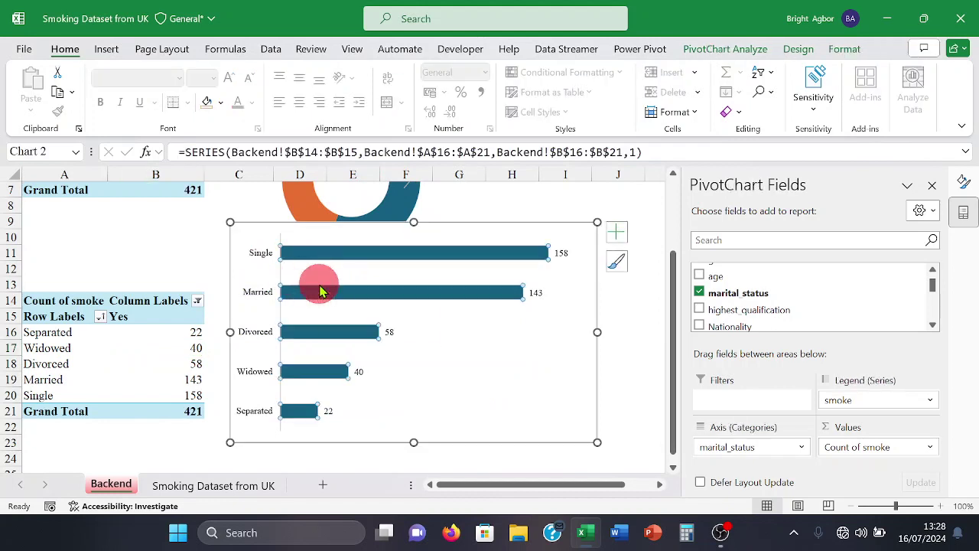
mouse_move(320, 292)
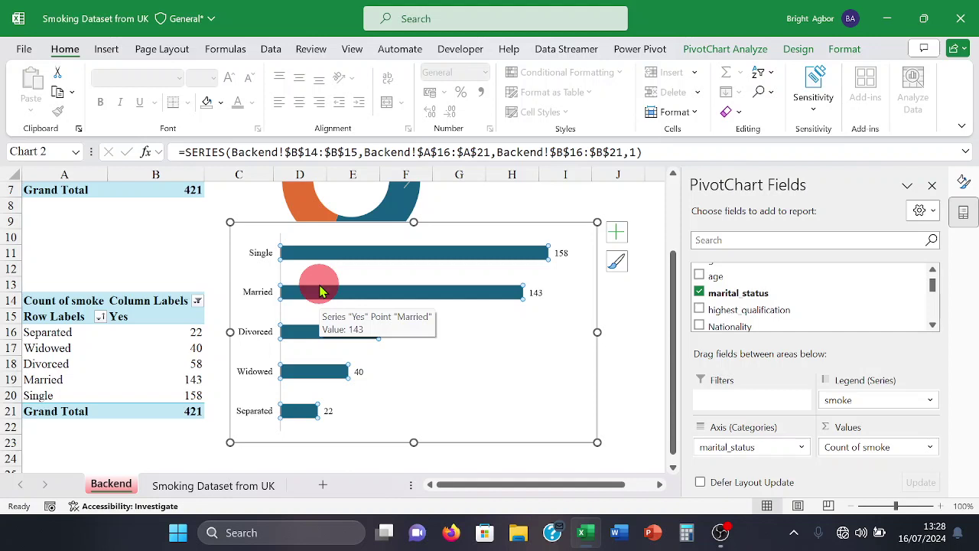
double_click(320, 291)
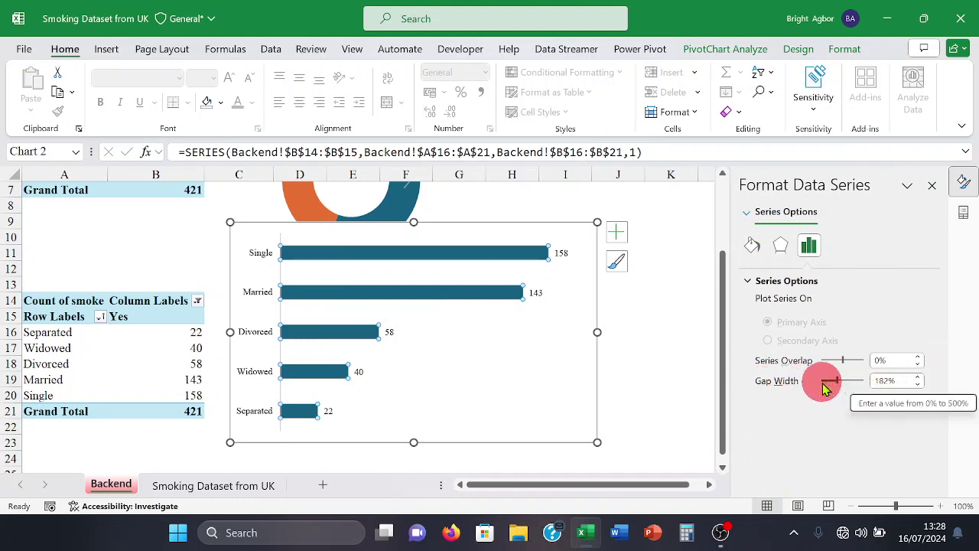
left_click_drag(832, 383, 831, 383)
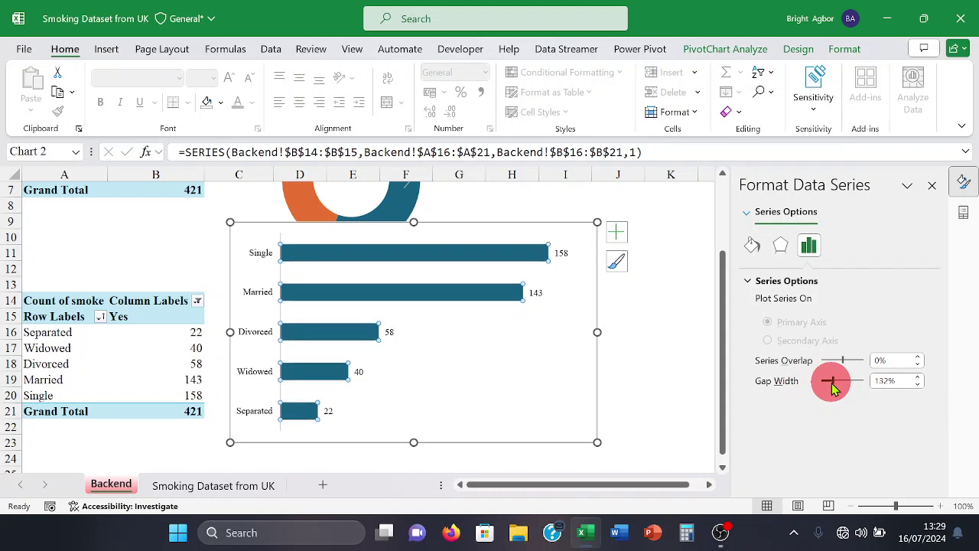
left_click(883, 382)
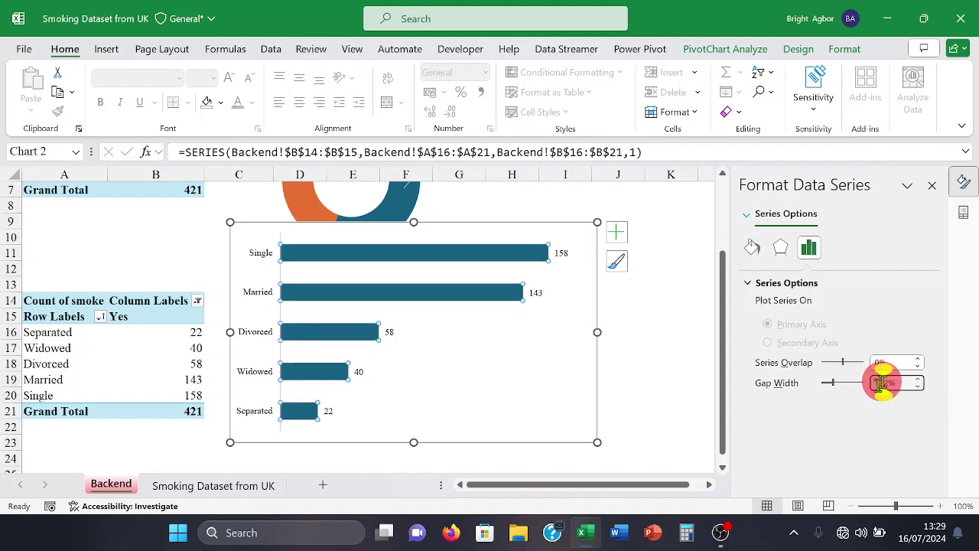
key("BackSpace")
key("BackSpace")
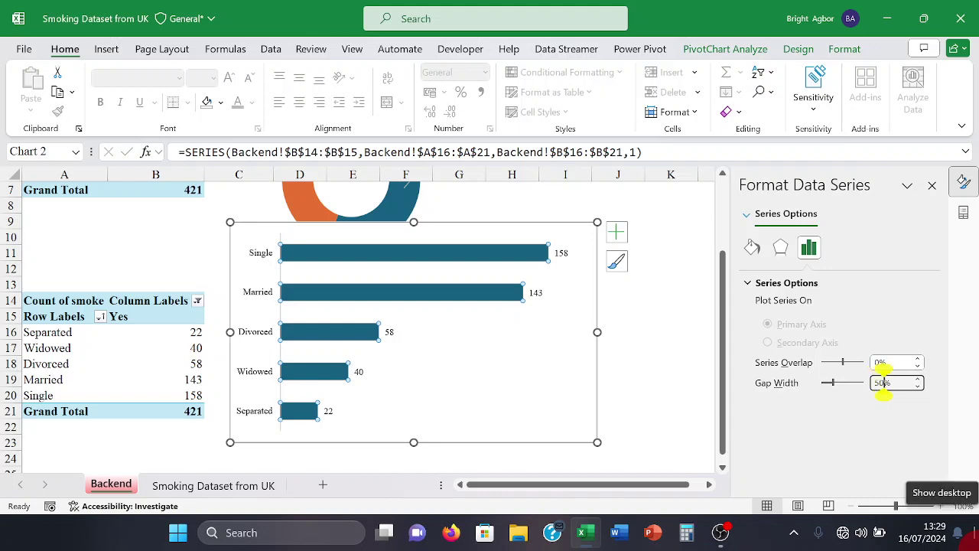
type("50")
key("Return")
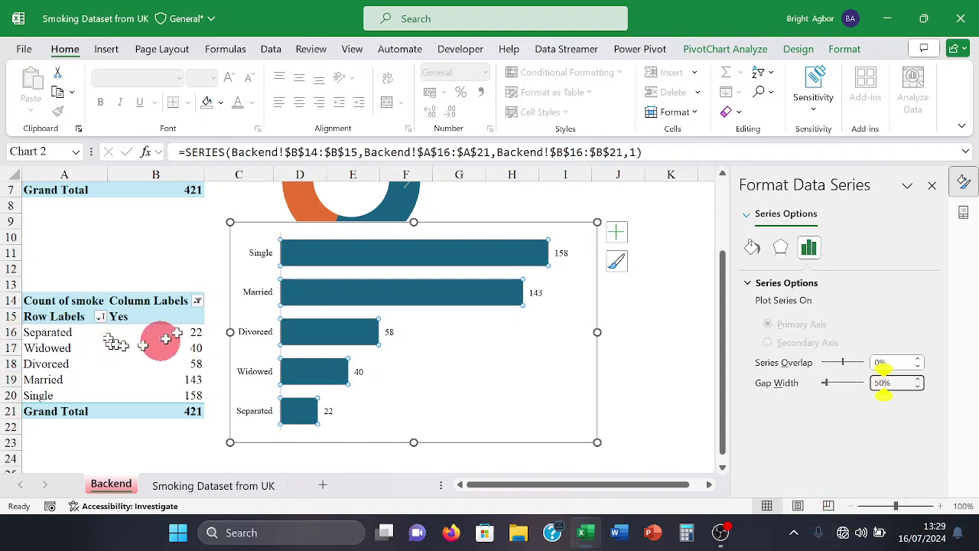
- Remove the fill and outline from the bar chart's chart area
left_click(306, 443)
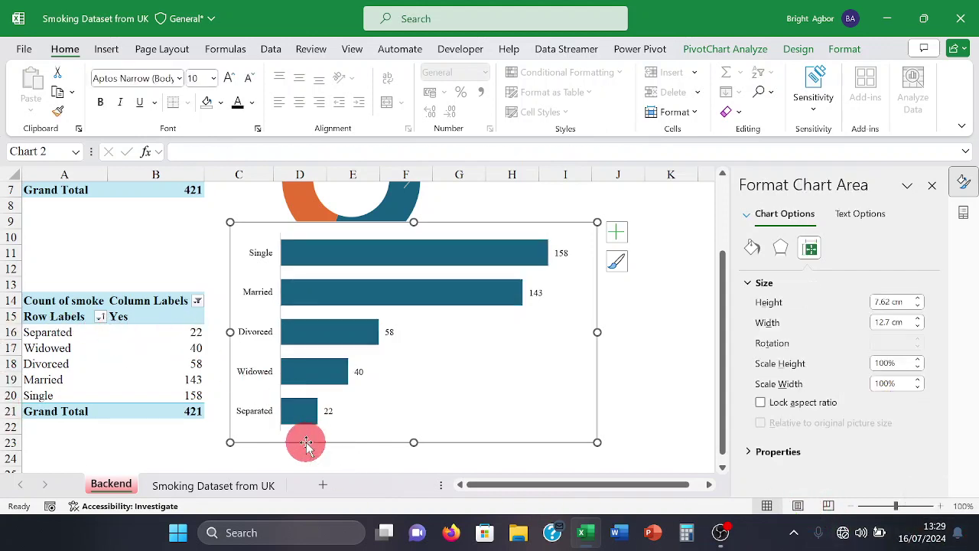
left_click(845, 48)
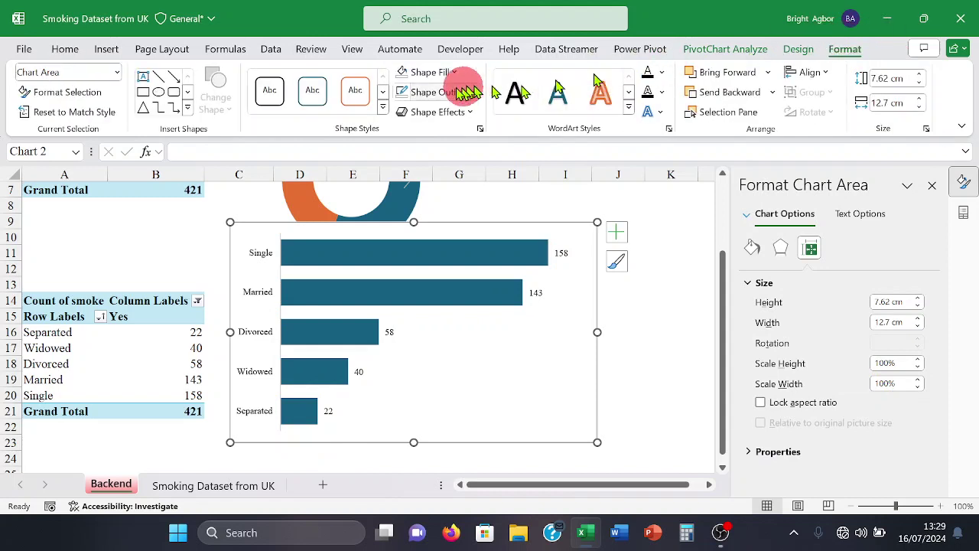
left_click(411, 77)
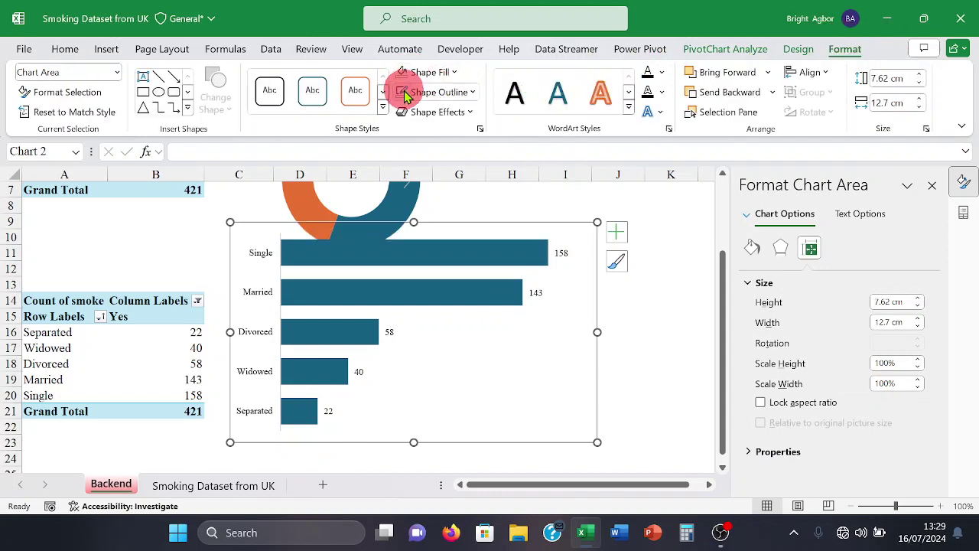
left_click(408, 335)
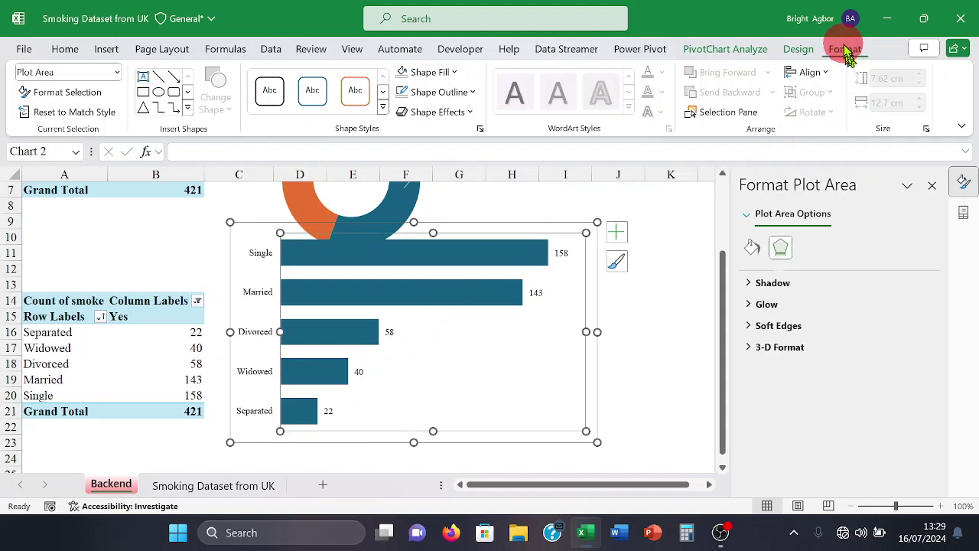
left_click(413, 71)
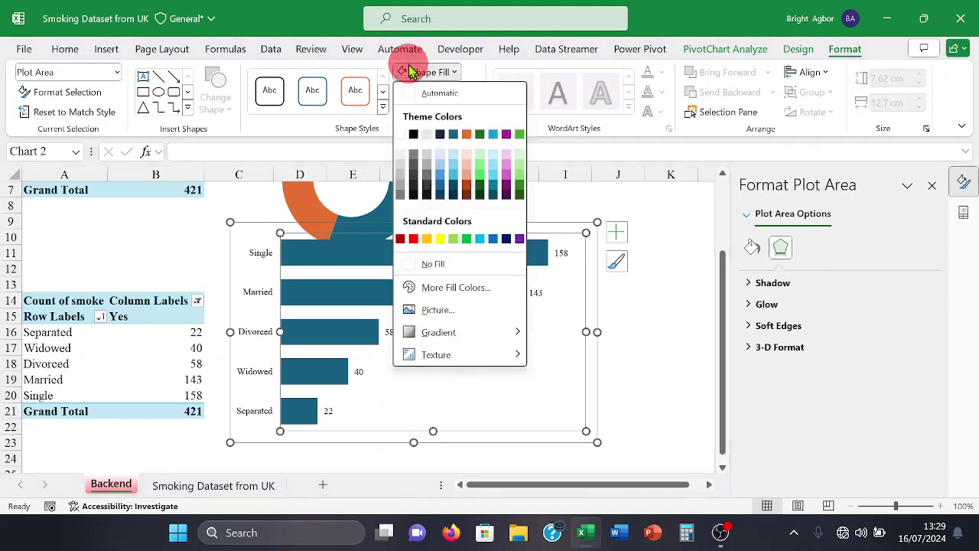
left_click(408, 70)
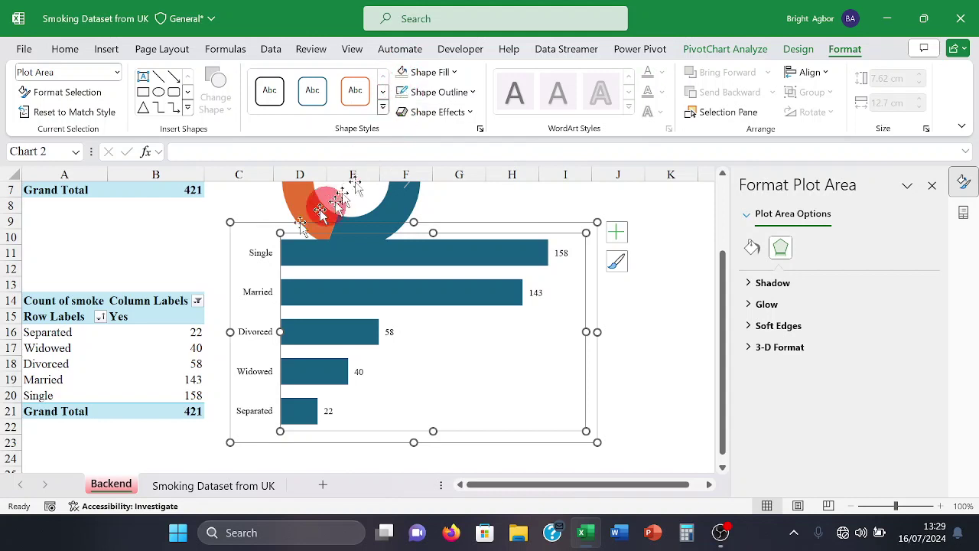
- Shrink the bar chart and place it beside the marital status PivotTable, spanning about columns C to H and rows 13 to 22
left_click(203, 218)
left_click(236, 246)
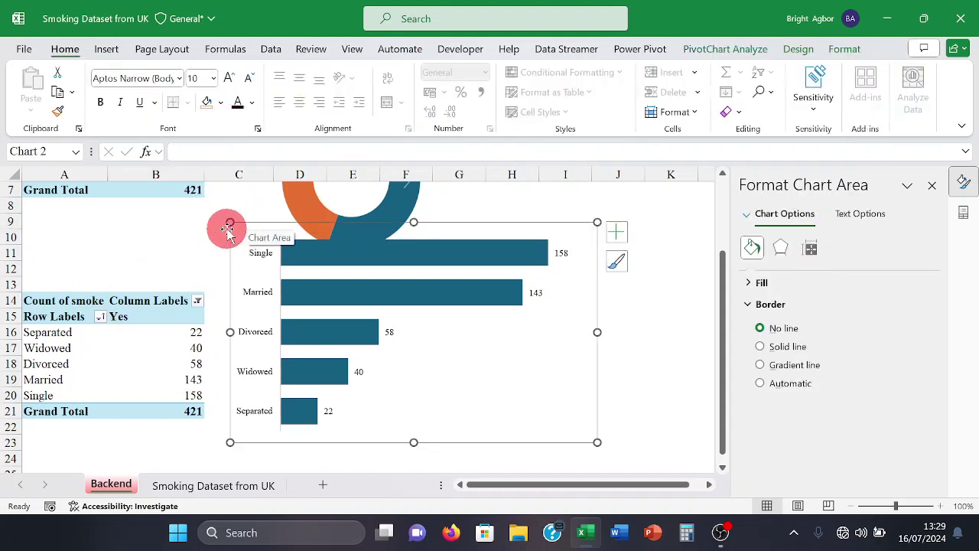
left_click_drag(226, 219, 272, 299)
left_click_drag(440, 431, 433, 430)
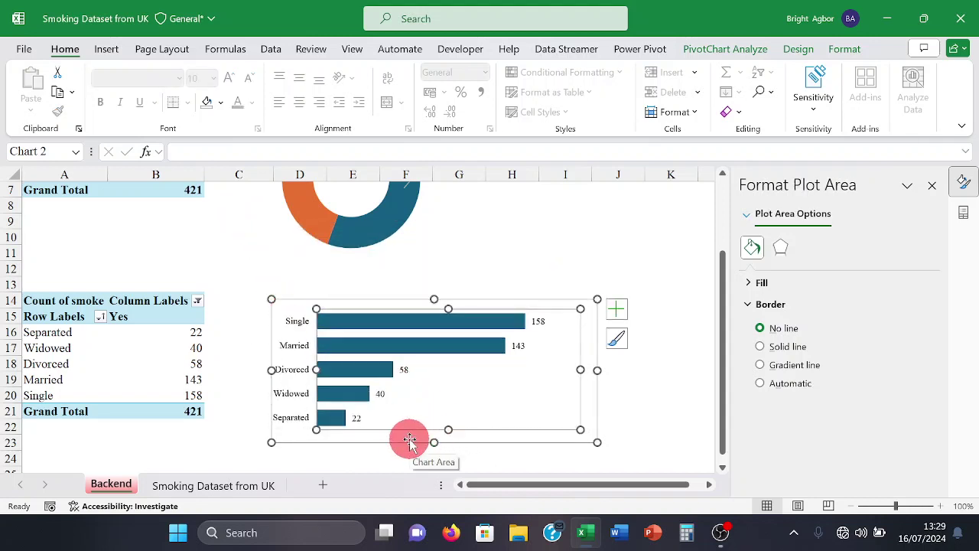
key("ctrl+z")
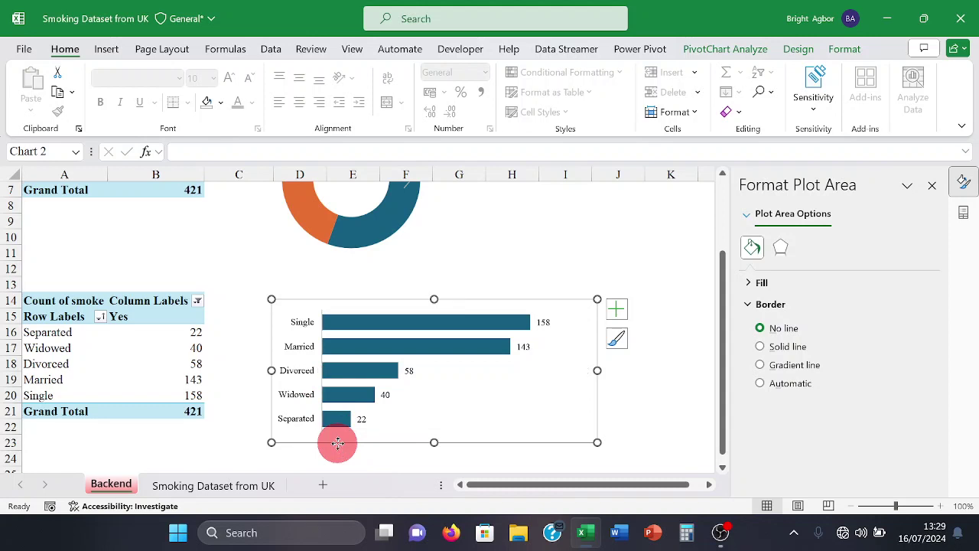
left_click_drag(334, 443, 281, 433)
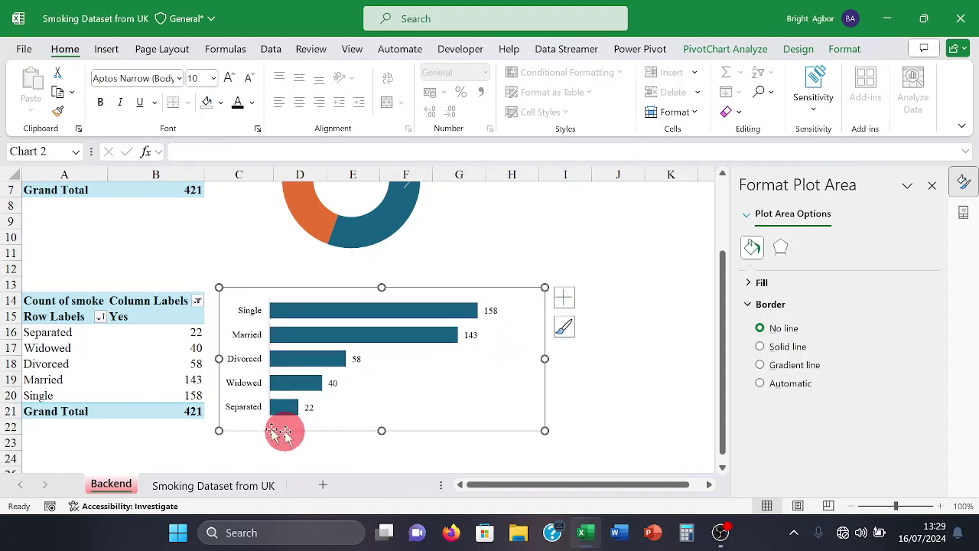
left_click(148, 437)
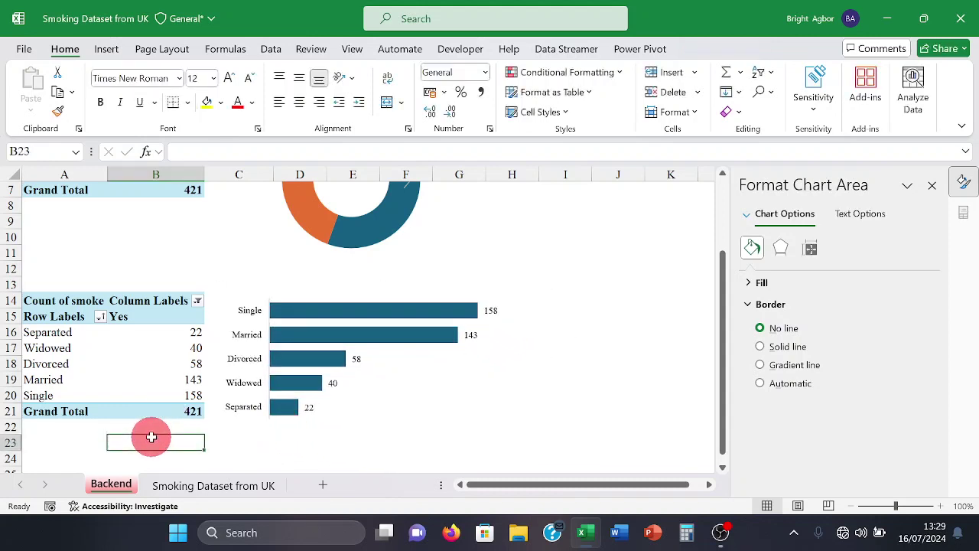
- Copy the marital status PivotTable and paste the copy at cell J2 of the Backend sheet
left_click(33, 300)
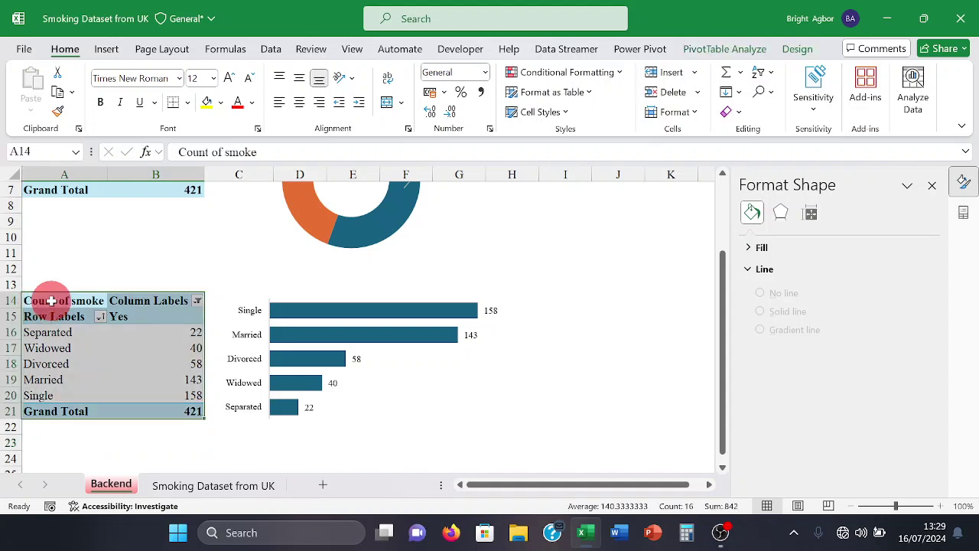
right_click(50, 301)
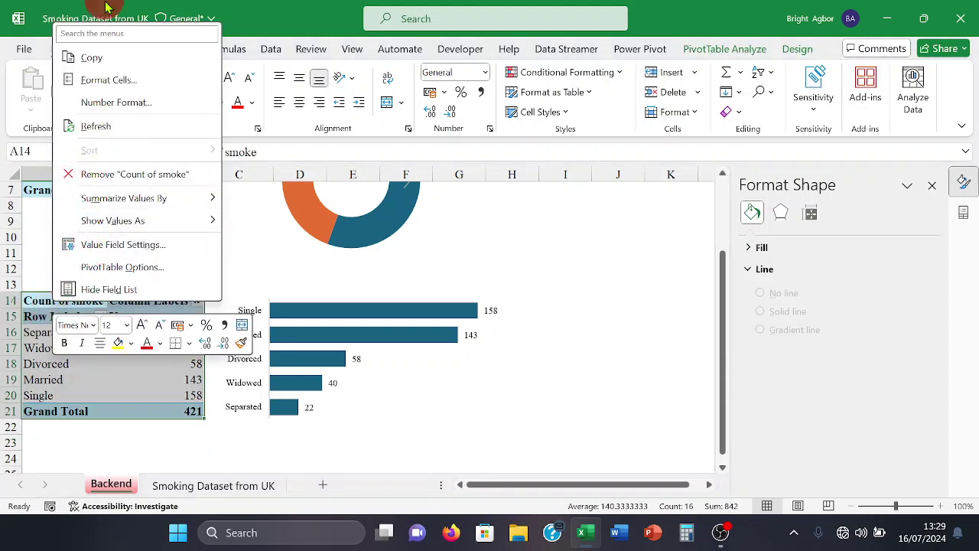
left_click(98, 33)
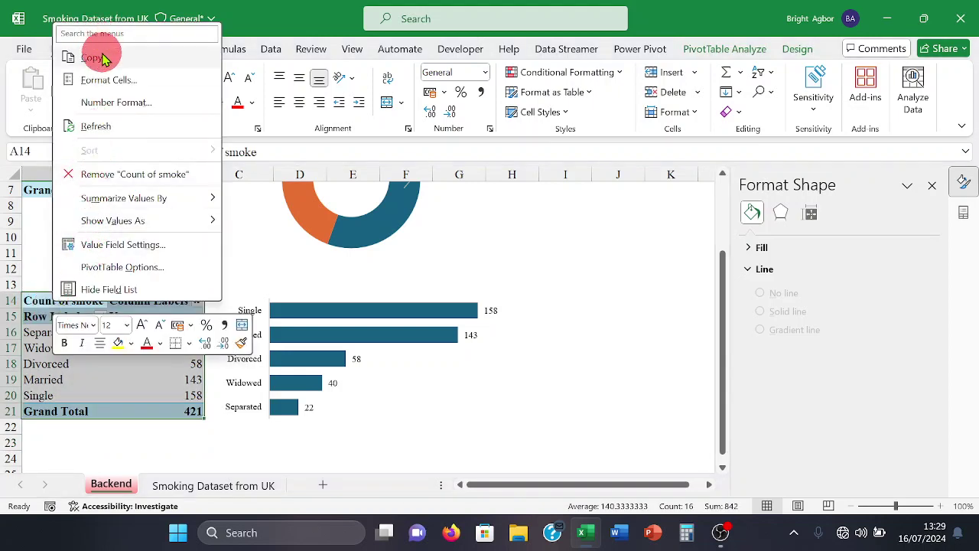
left_click(93, 57)
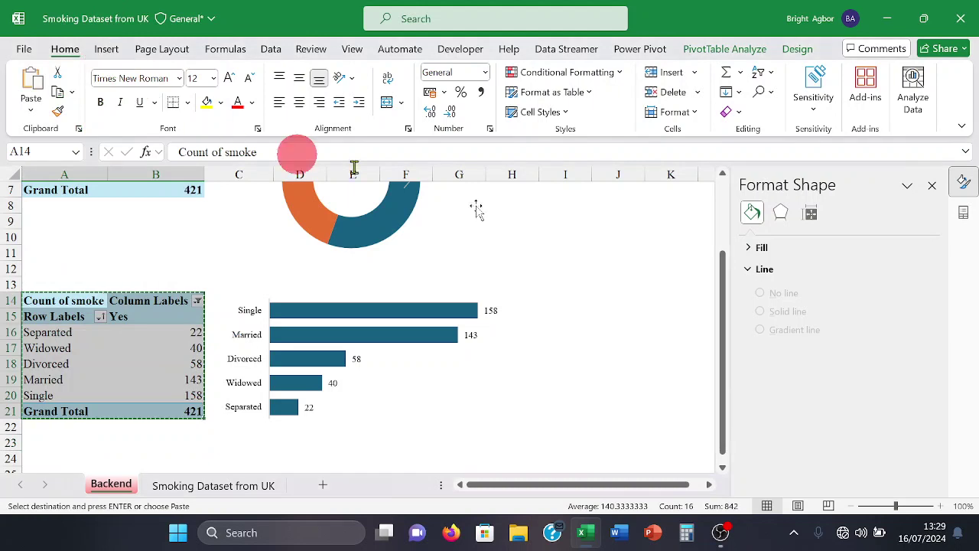
left_click(932, 187)
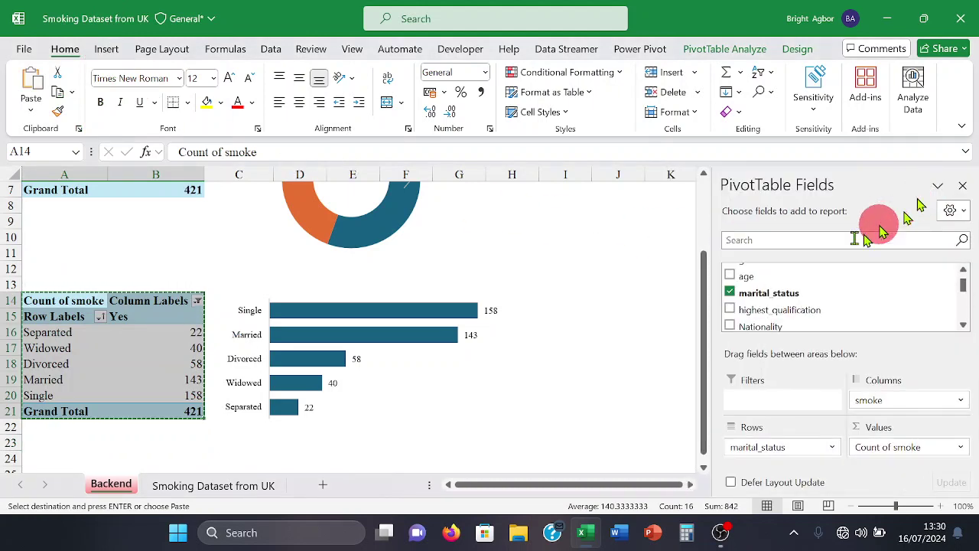
left_click(963, 185)
scroll(841, 258, "up", 2)
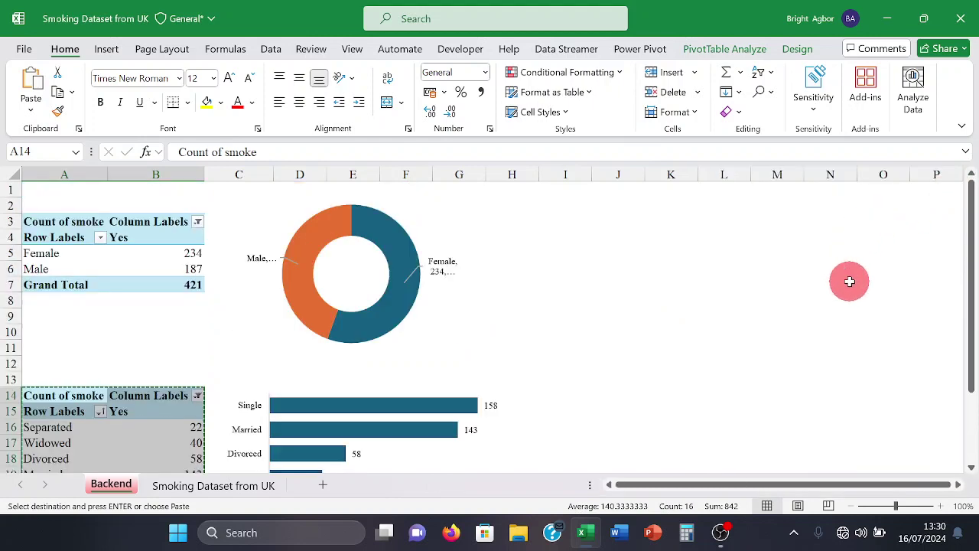
left_click(629, 202)
right_click(629, 200)
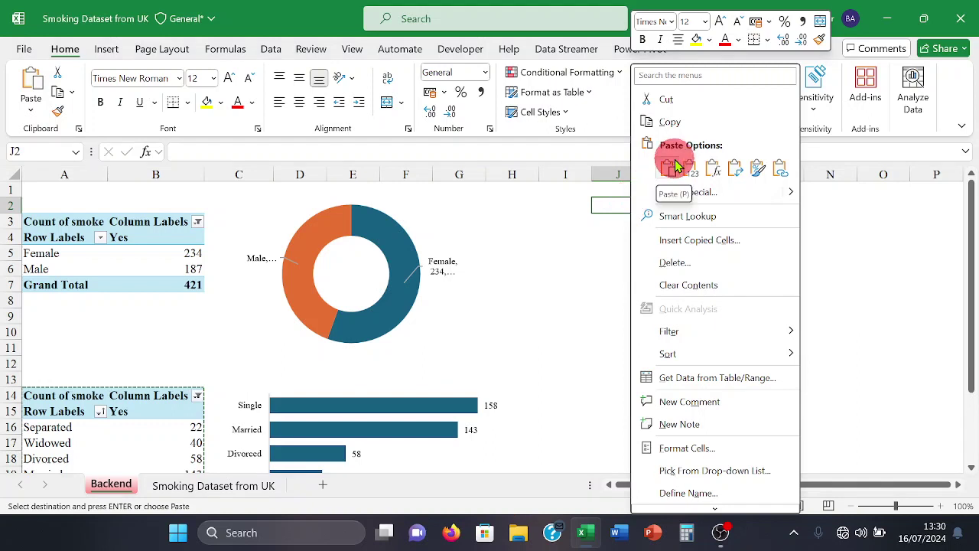
left_click(670, 168)
left_click_drag(645, 169, 645, 169)
double_click(644, 169)
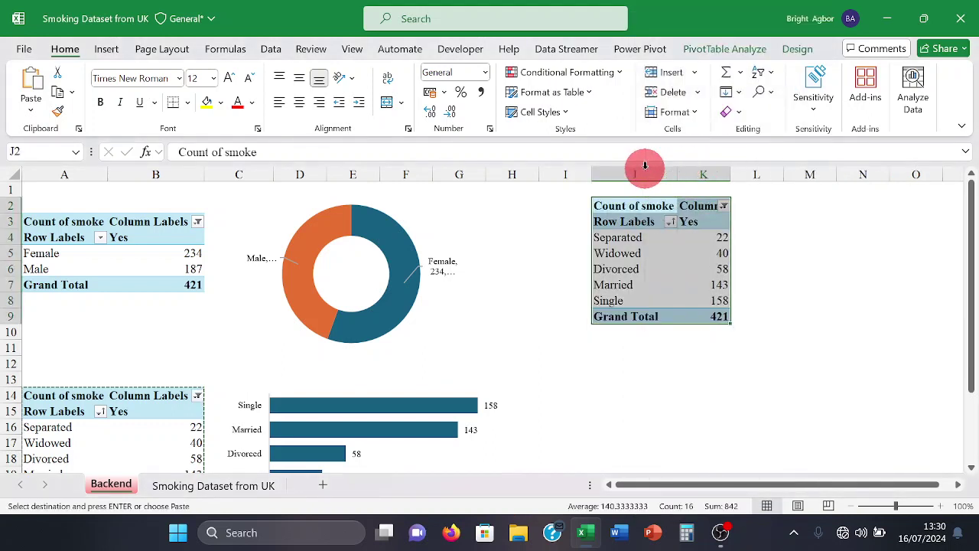
- Replace marital_status with highest_qualification as the row field of the PivotTable copy at J2
left_click(629, 237)
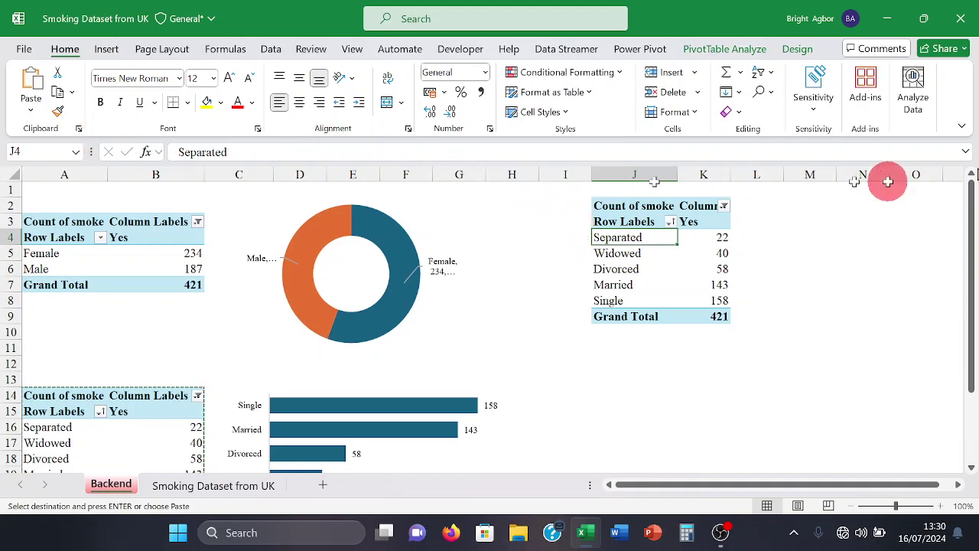
left_click(727, 50)
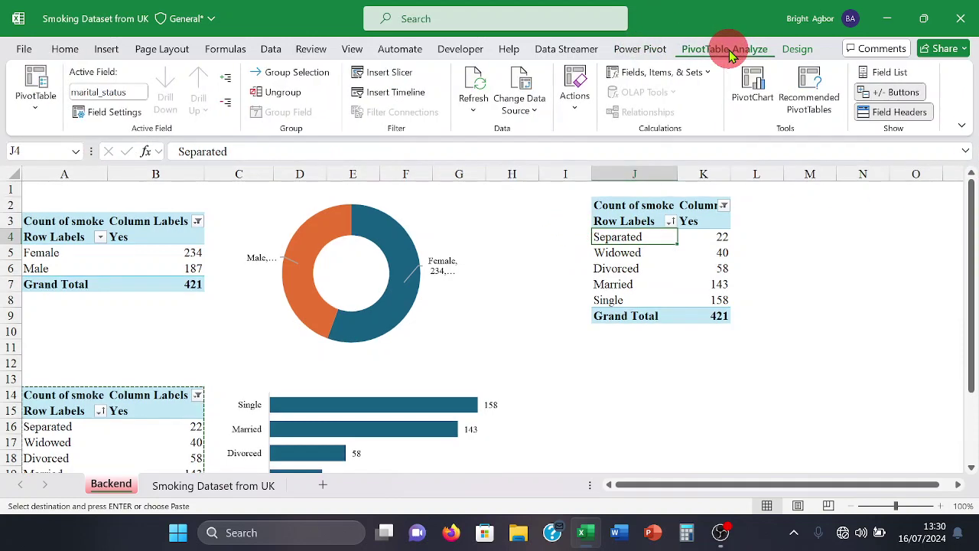
left_click(876, 71)
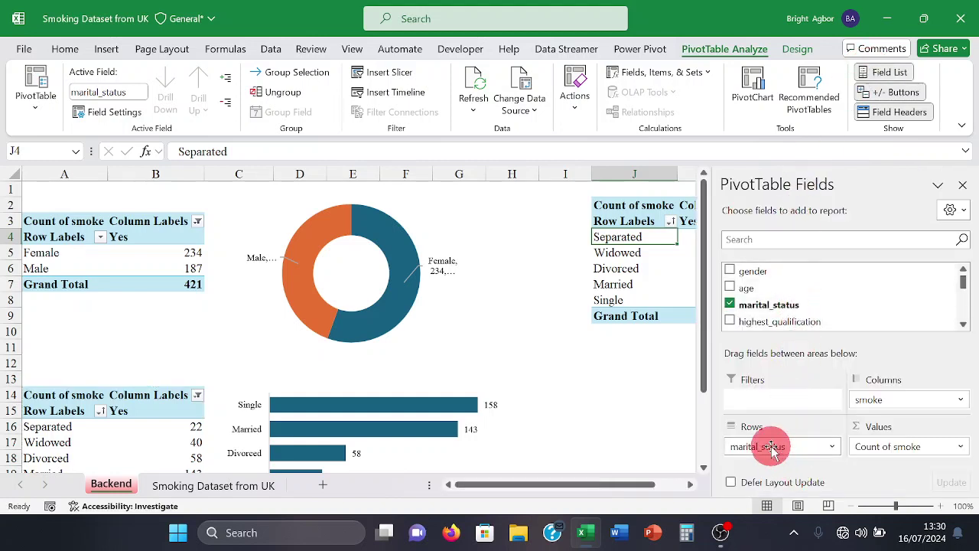
left_click_drag(760, 445, 669, 433)
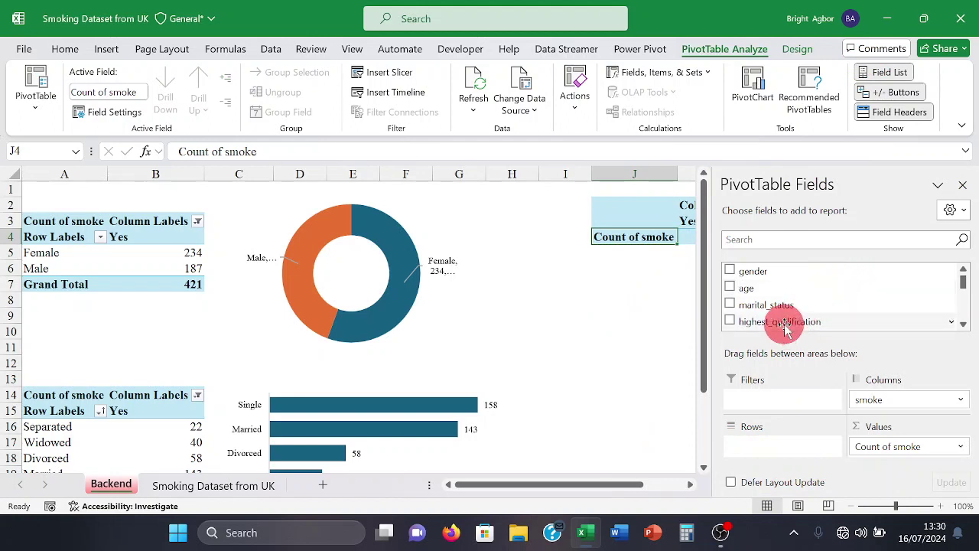
left_click_drag(786, 327, 776, 441)
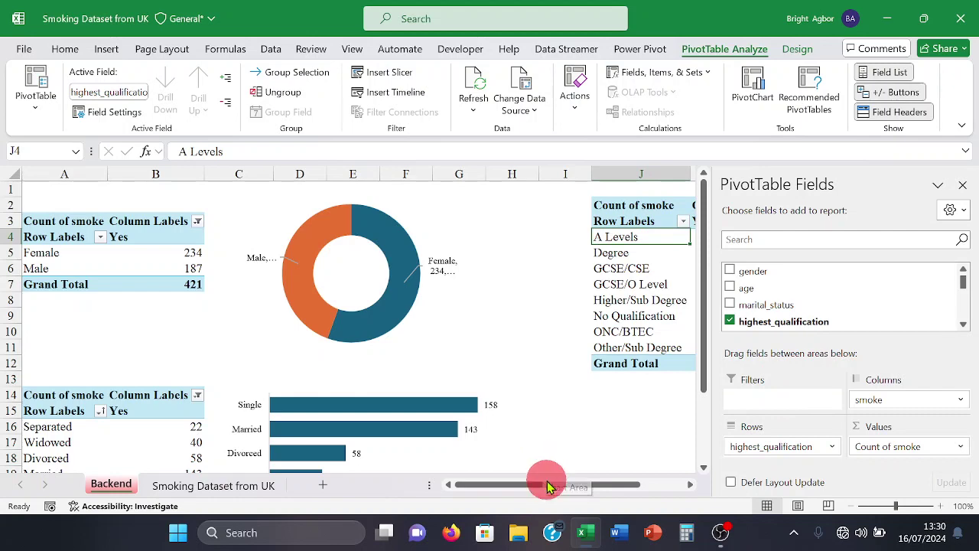
- Insert a Clustered Bar PivotChart from the highest_qualification PivotTable and hide all its field buttons
left_click_drag(546, 484, 600, 499)
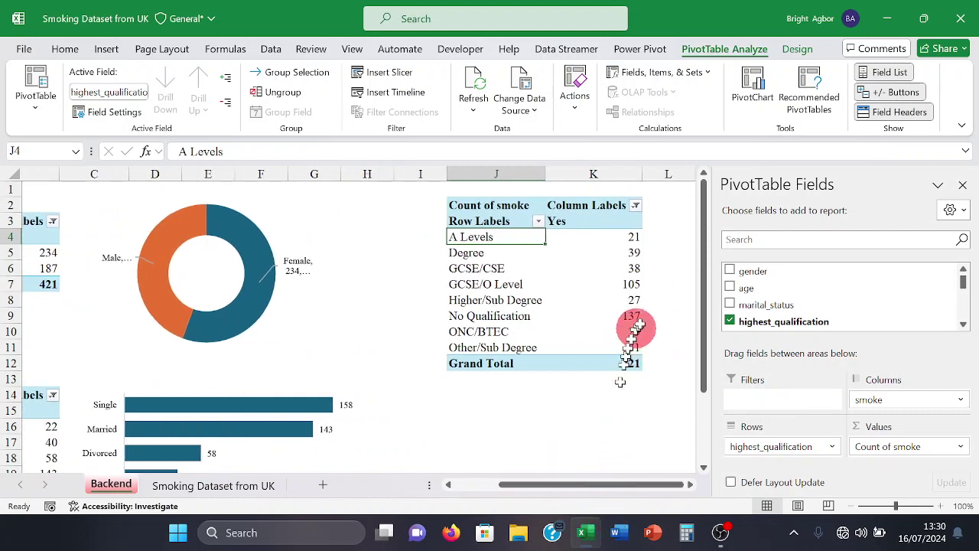
left_click(643, 283)
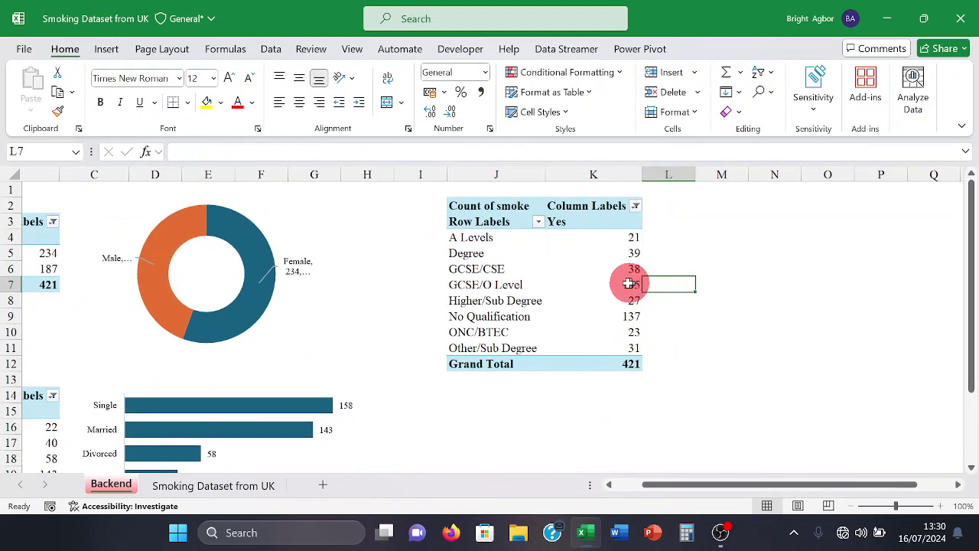
left_click(619, 284)
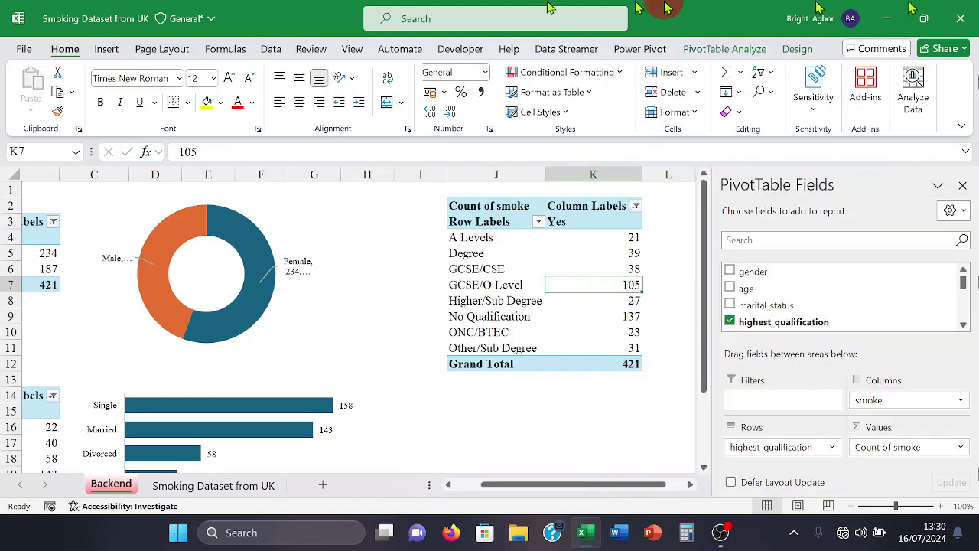
left_click(104, 52)
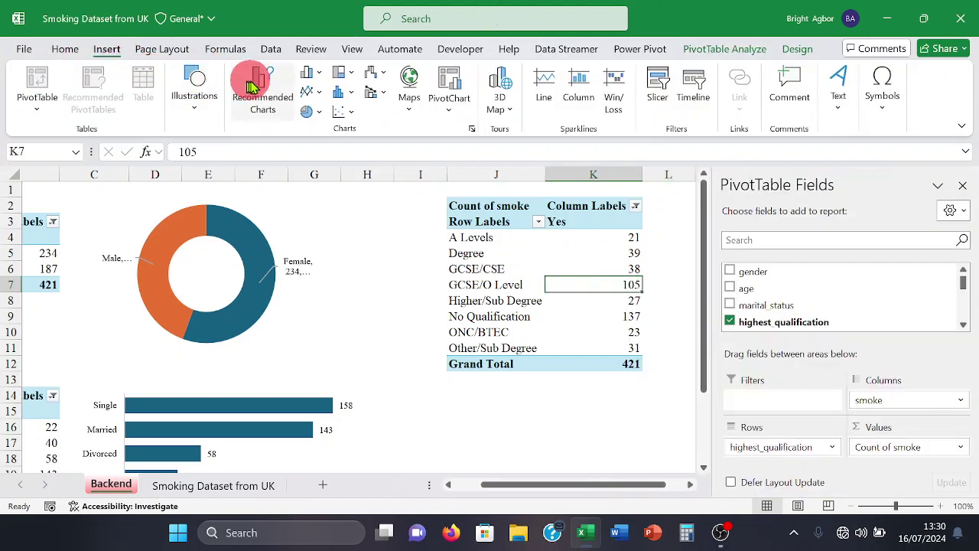
left_click(244, 88)
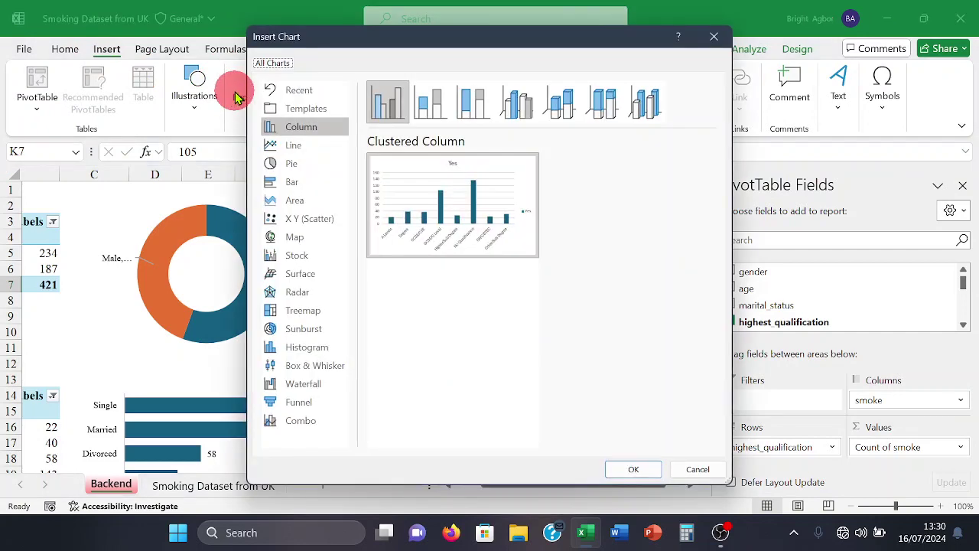
left_click(295, 182)
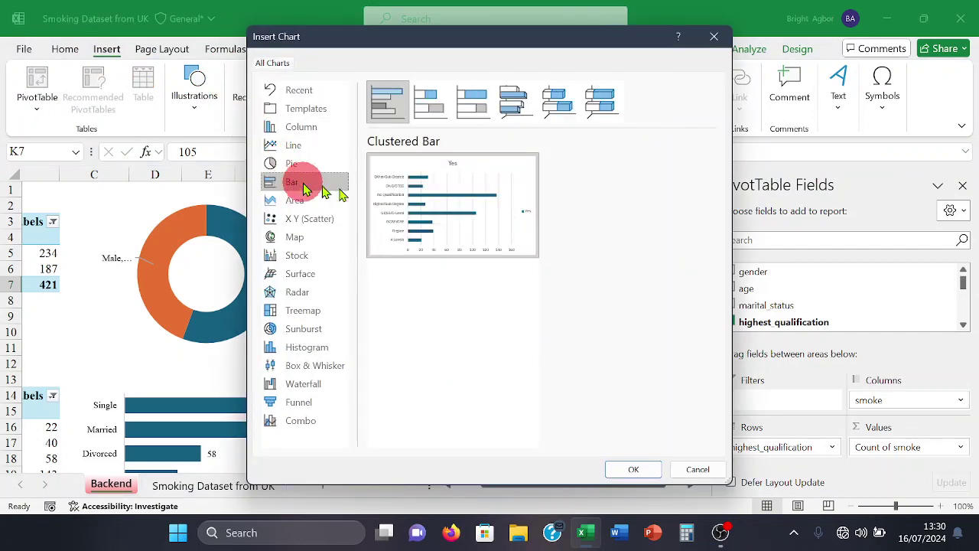
left_click(624, 470)
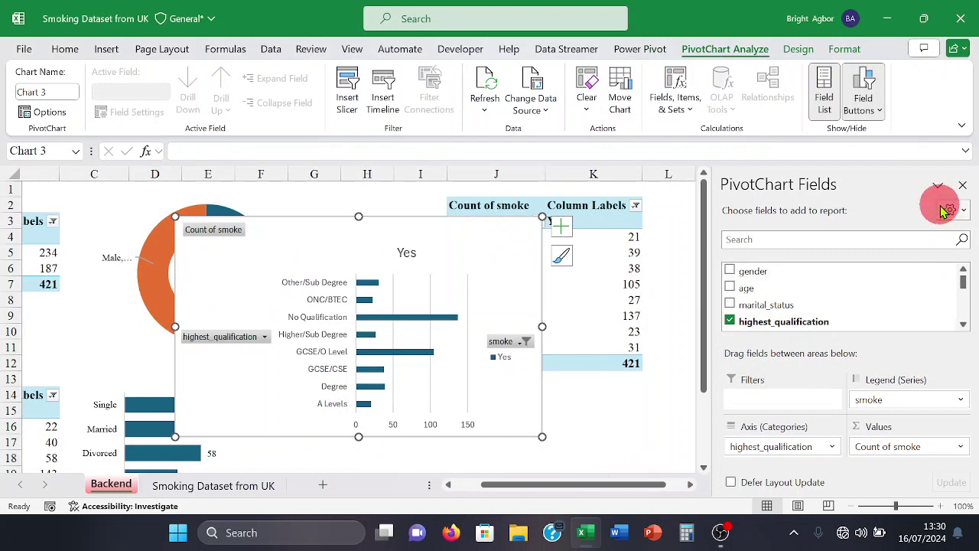
left_click(962, 187)
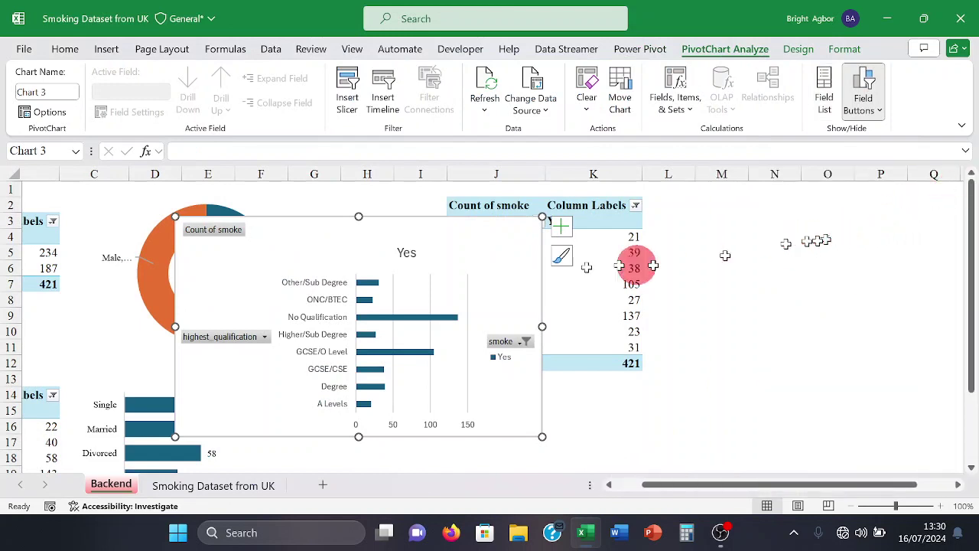
left_click(861, 83)
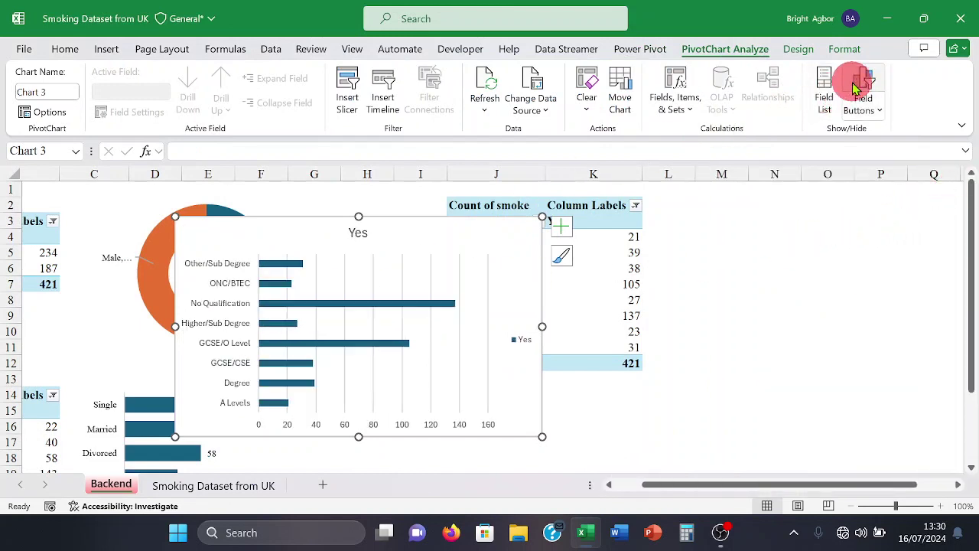
- Remove the qualification bar chart's title, gridlines, legend and horizontal value axis, and add data labels
left_click(564, 225)
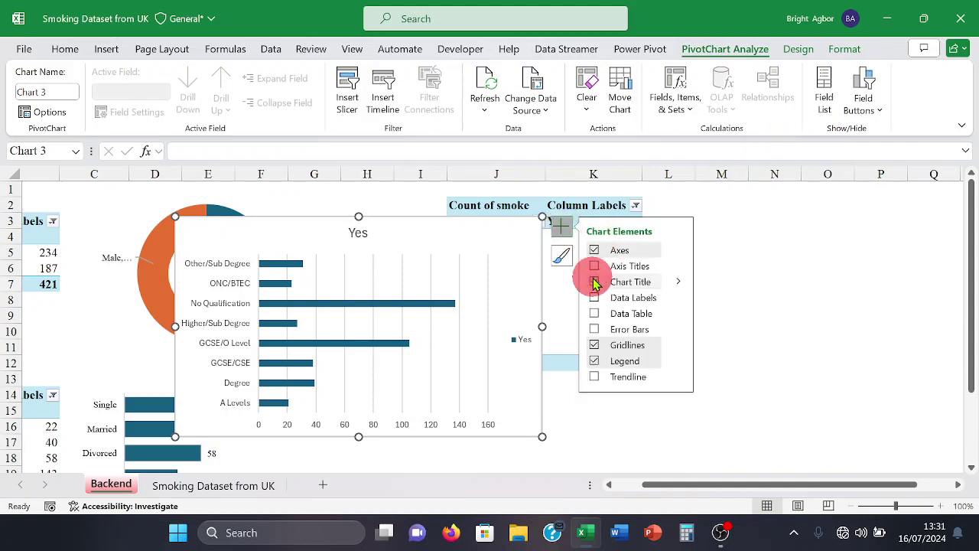
left_click(595, 346)
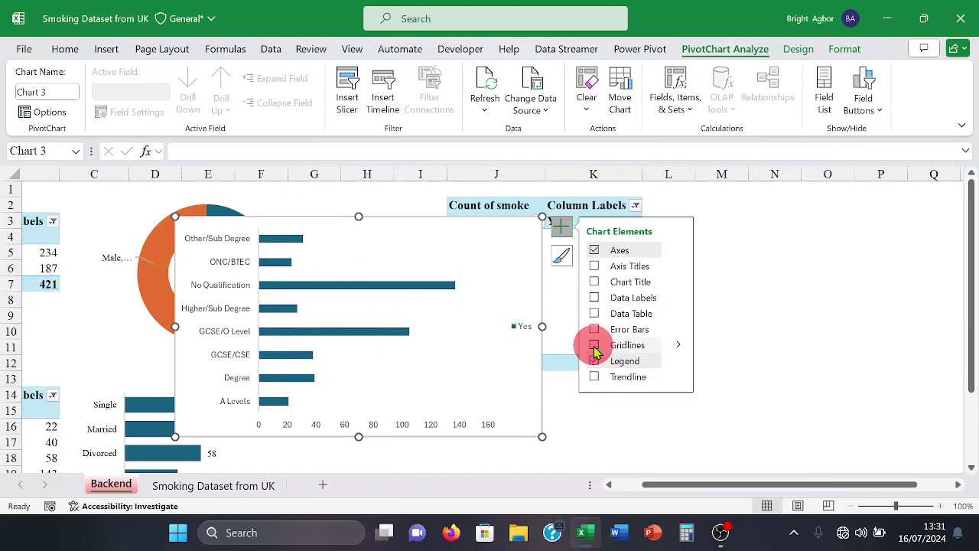
left_click(595, 361)
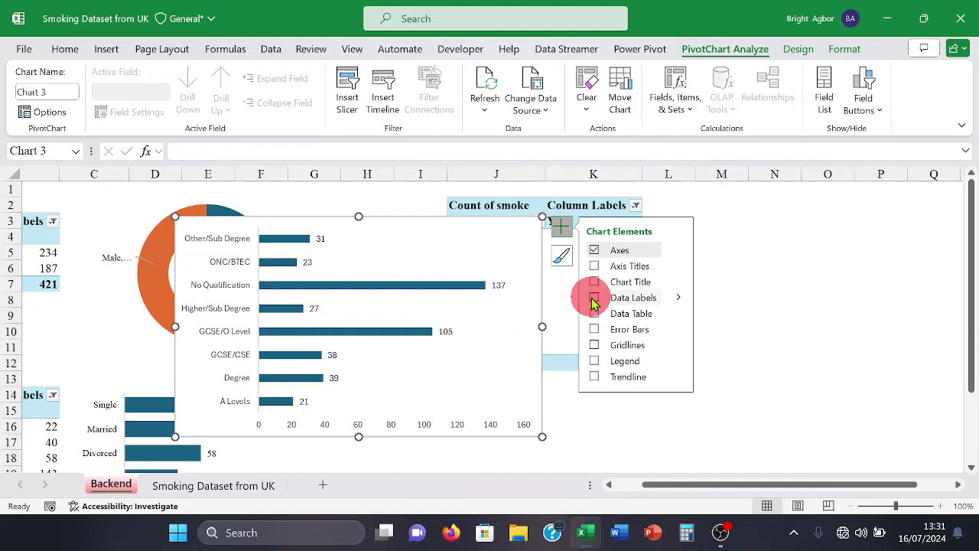
left_click(594, 298)
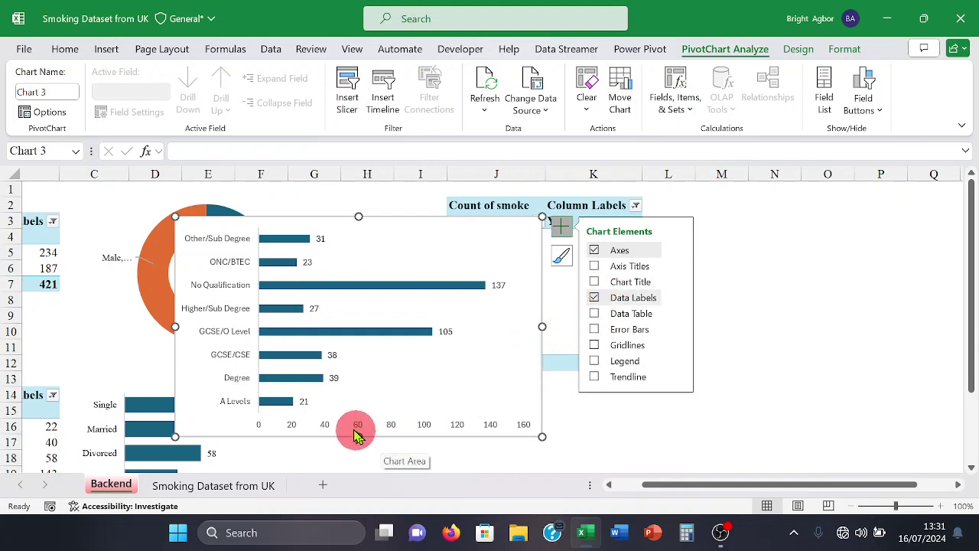
left_click(361, 431)
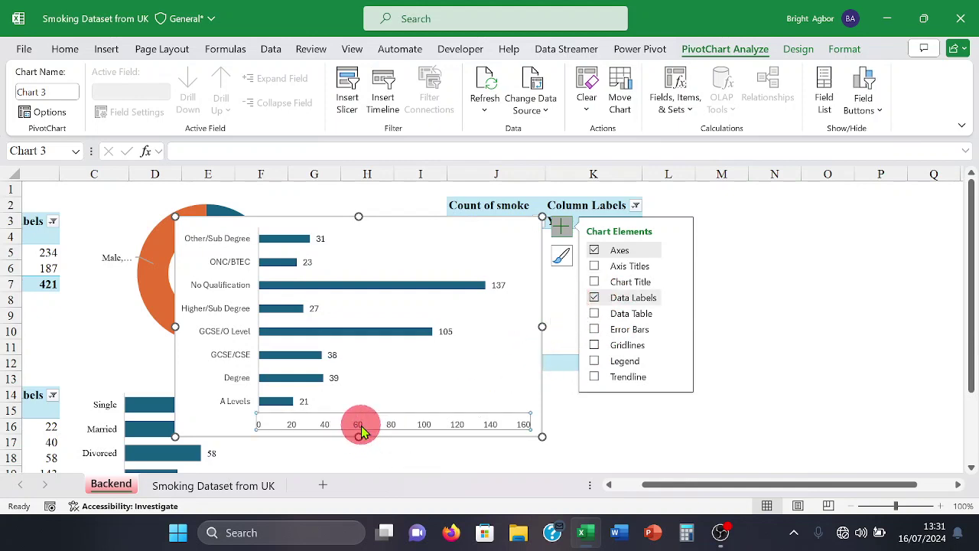
key("Delete")
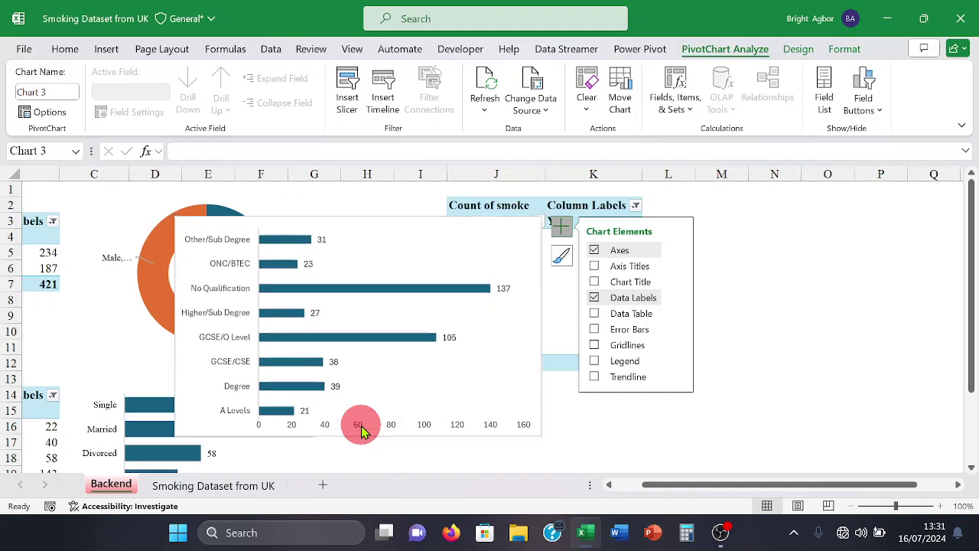
- Set the font of the qualification bar chart's category axis labels to Times New Roman
left_click(237, 367)
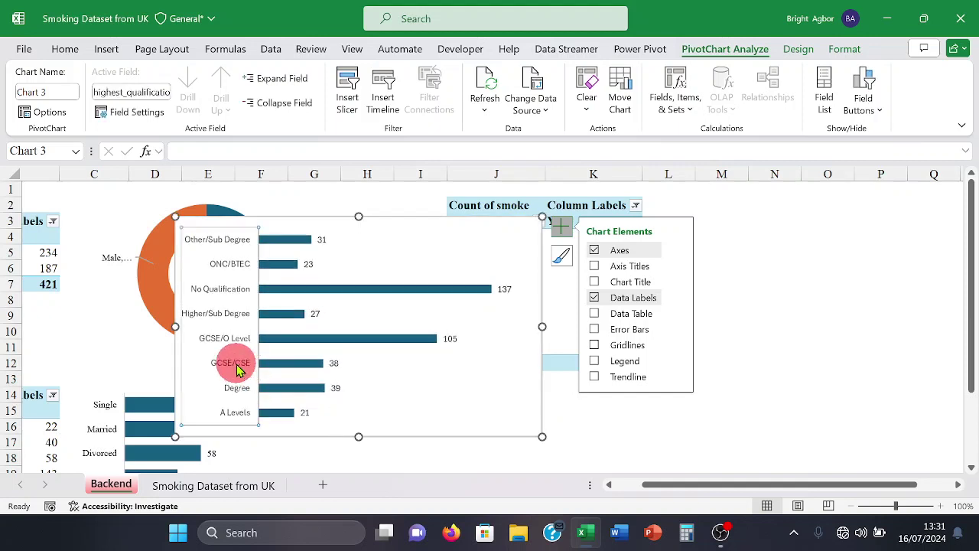
left_click(63, 52)
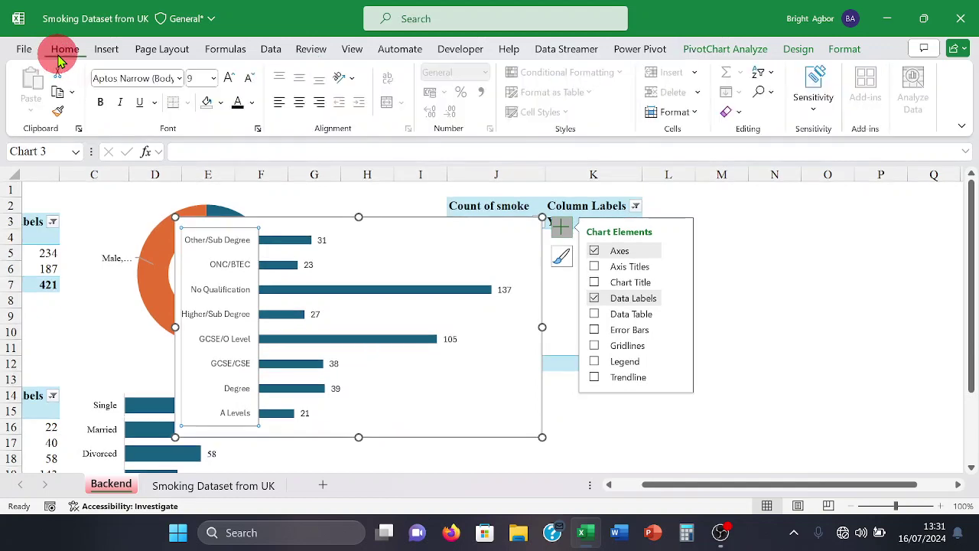
left_click(179, 79)
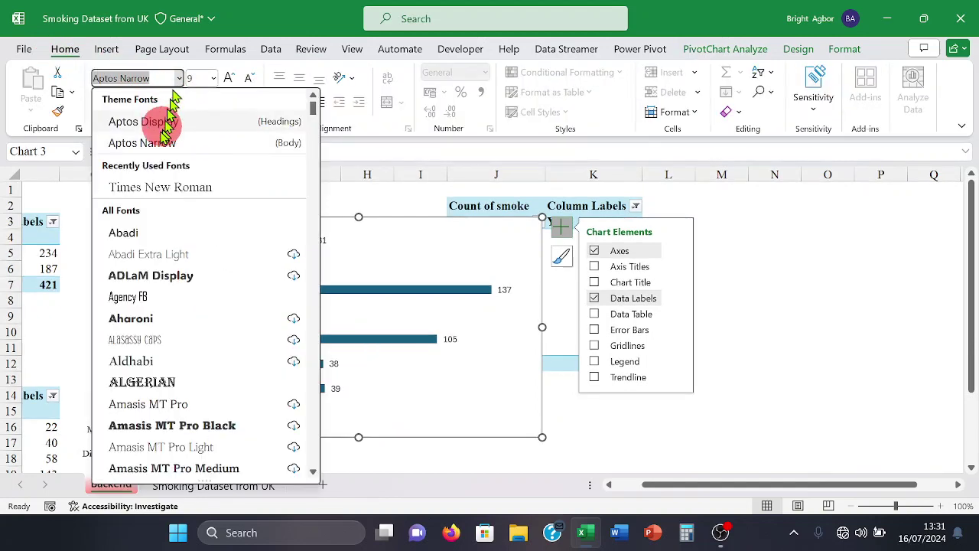
left_click(159, 188)
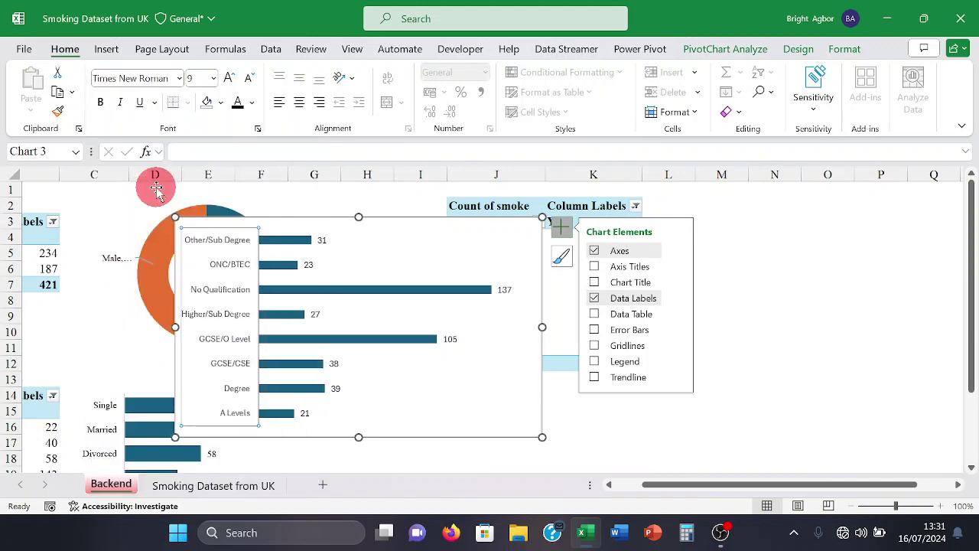
- Format the qualification bar chart's data labels in black Times New Roman
left_click(318, 314)
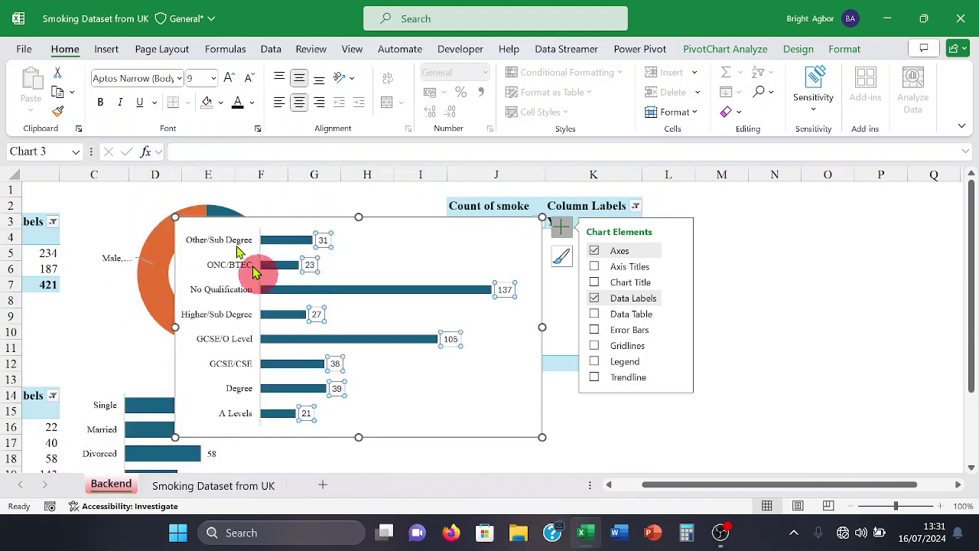
left_click(193, 83)
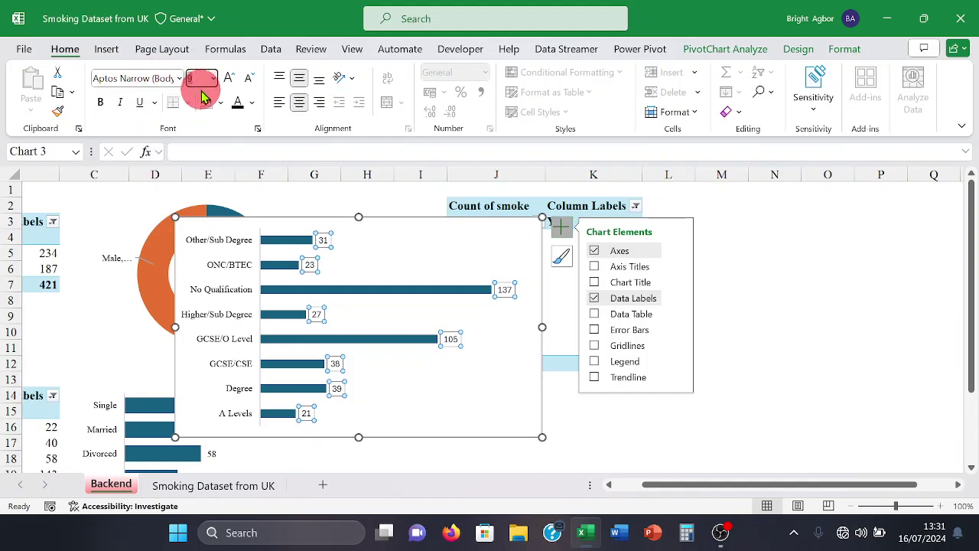
left_click(182, 80)
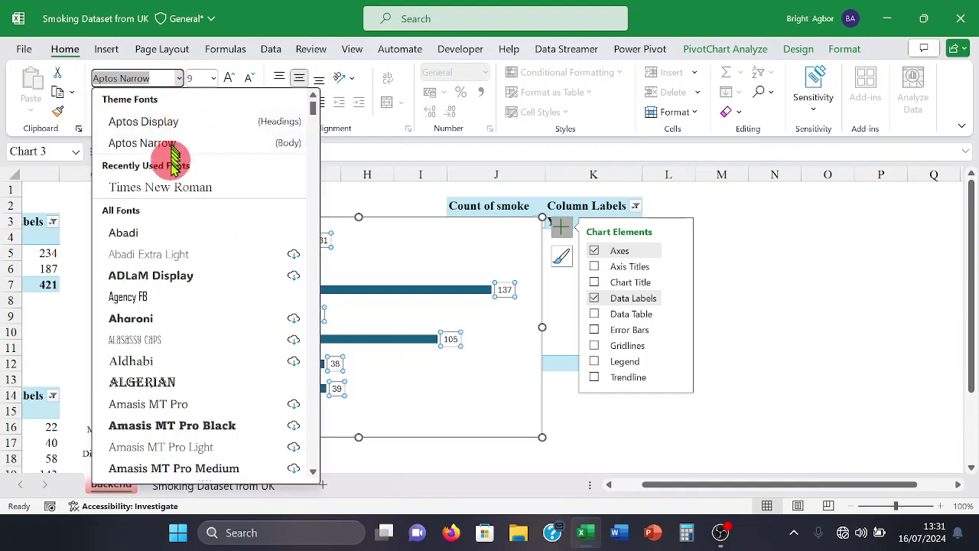
left_click(173, 185)
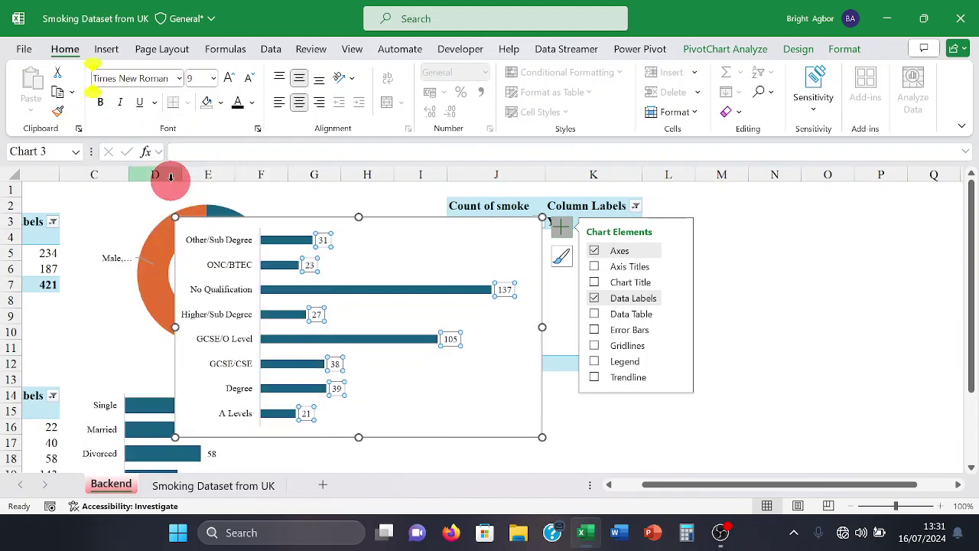
left_click(238, 109)
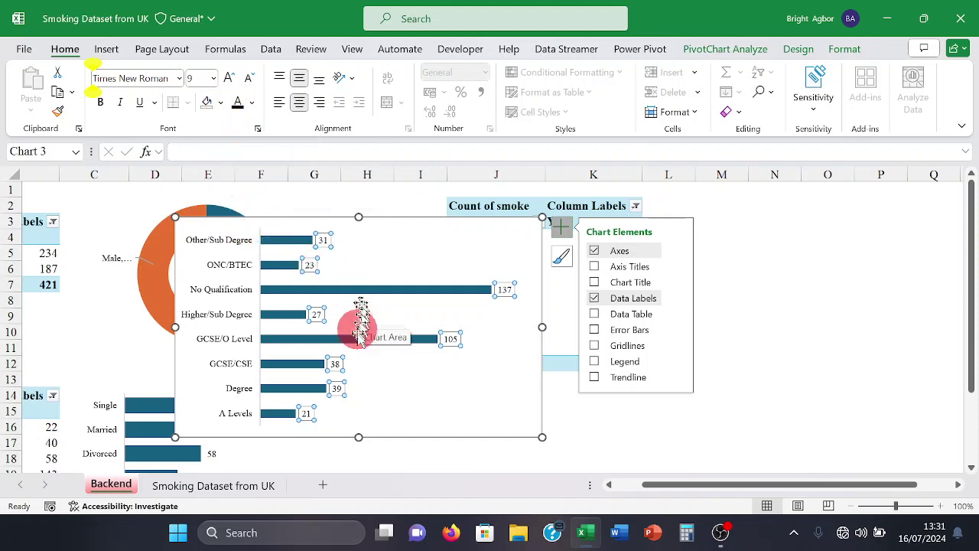
- Set the gap width of the qualification bar chart's data series to 50%
left_click(359, 346)
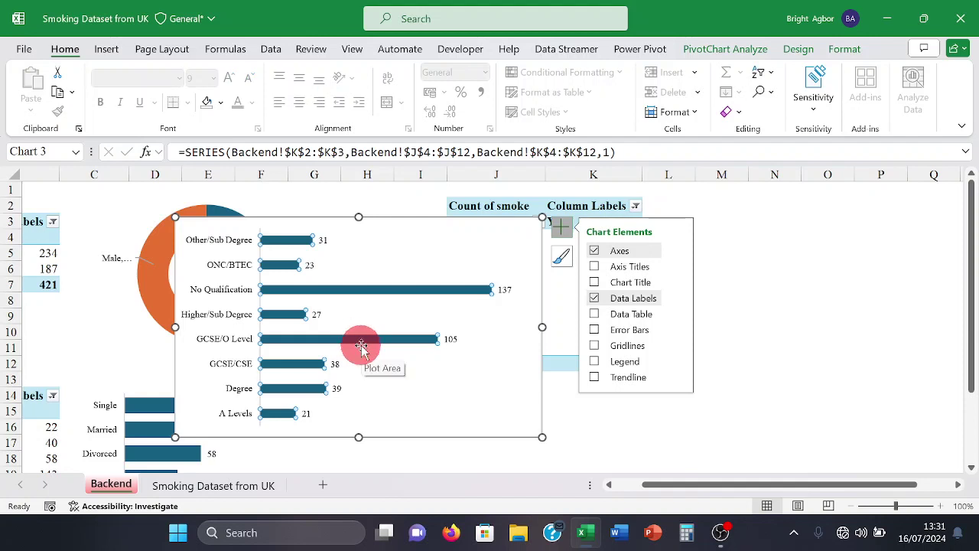
double_click(361, 346)
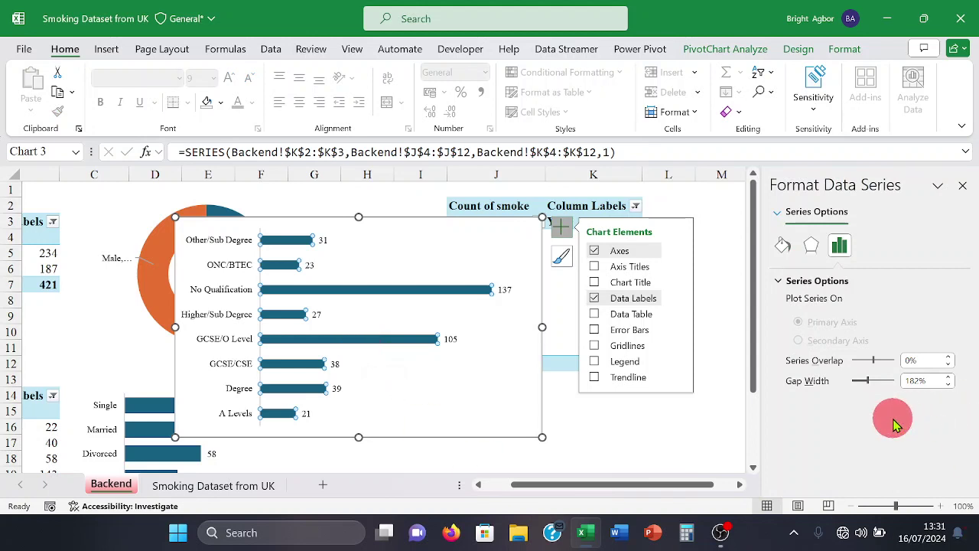
left_click(916, 375)
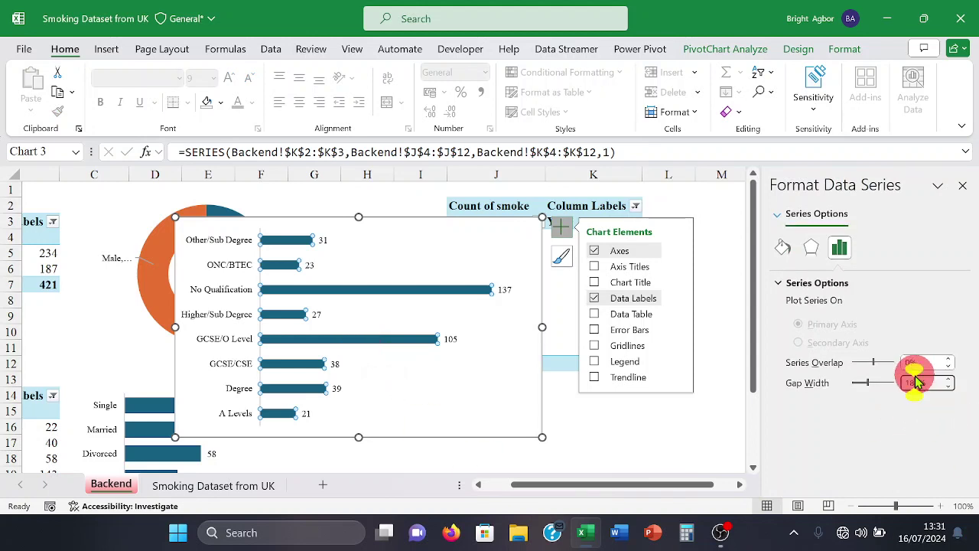
key("BackSpace")
key("BackSpace")
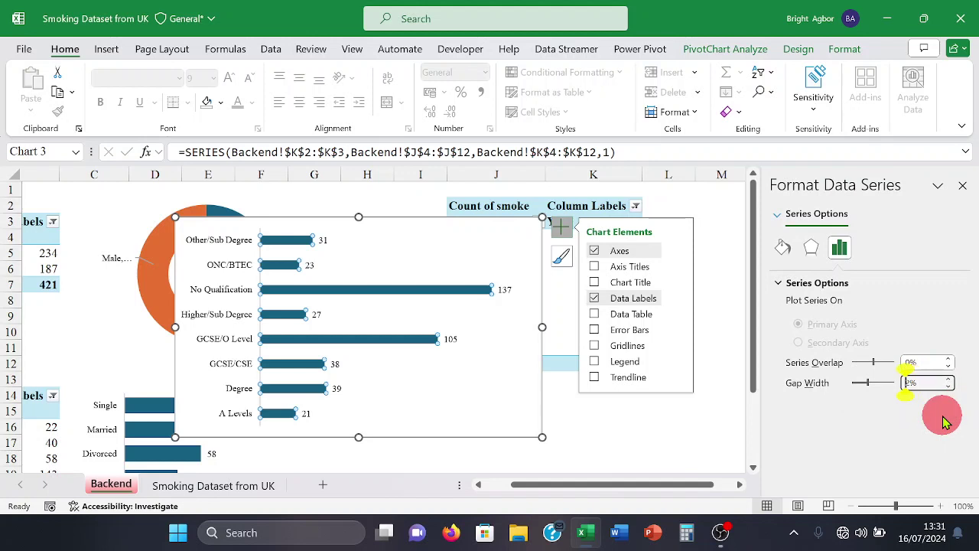
type("50")
key("Return")
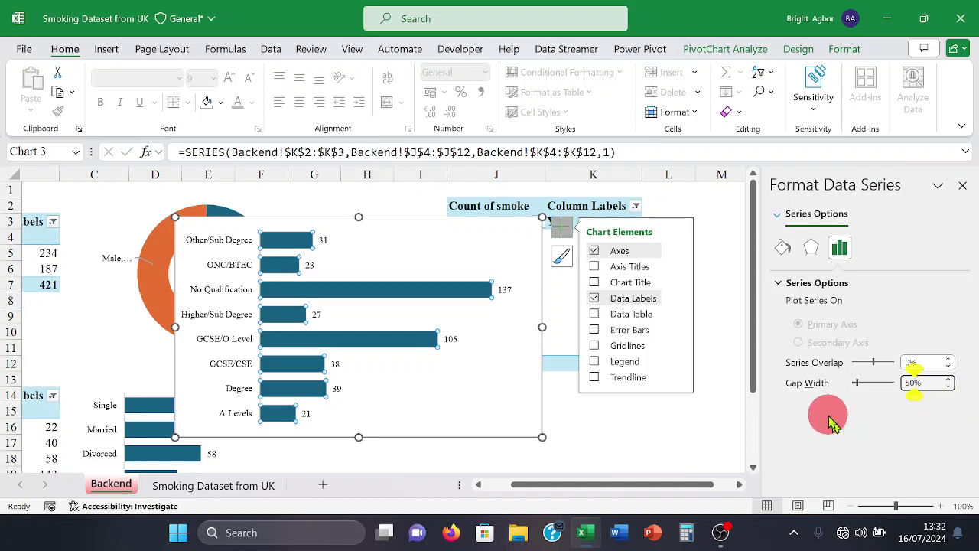
left_click(523, 462)
scroll(372, 421, "down", 1)
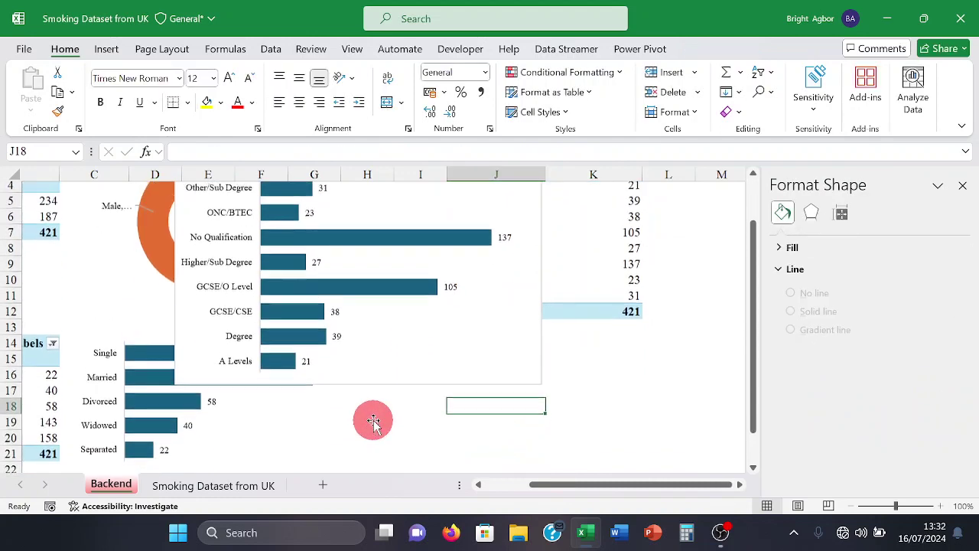
- Sort the smoker counts in the highest-qualification pivot table from smallest to largest
scroll(379, 419, "up", 1)
left_click(616, 296)
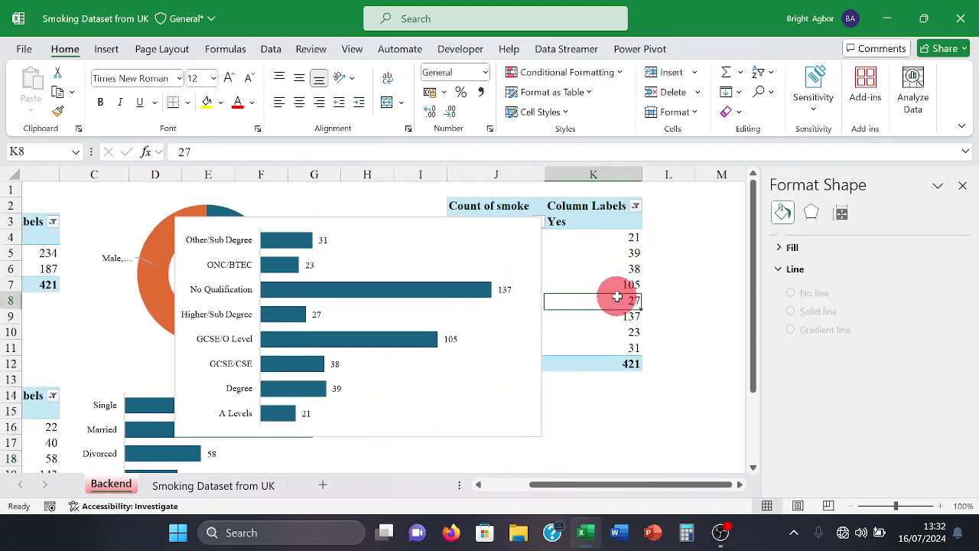
right_click(616, 297)
mouse_move(714, 340)
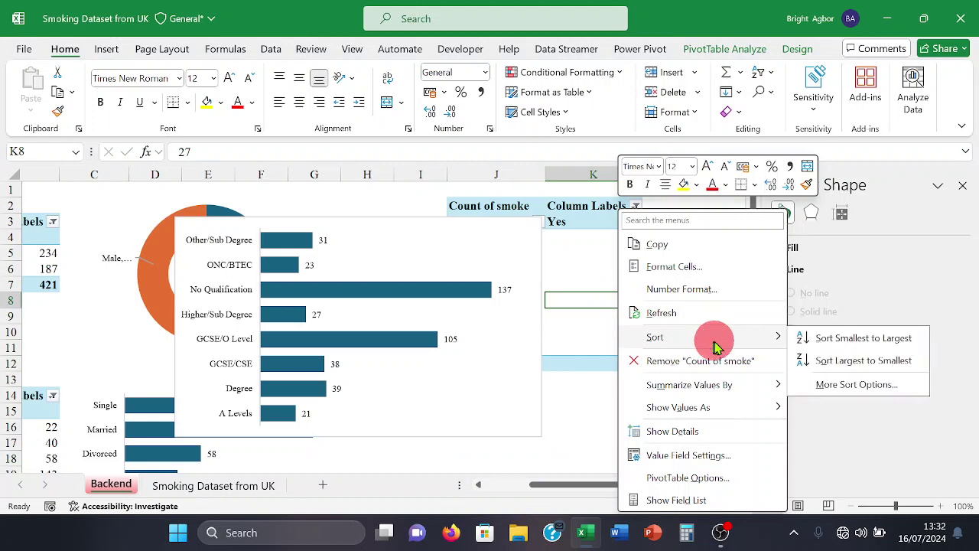
left_click(855, 341)
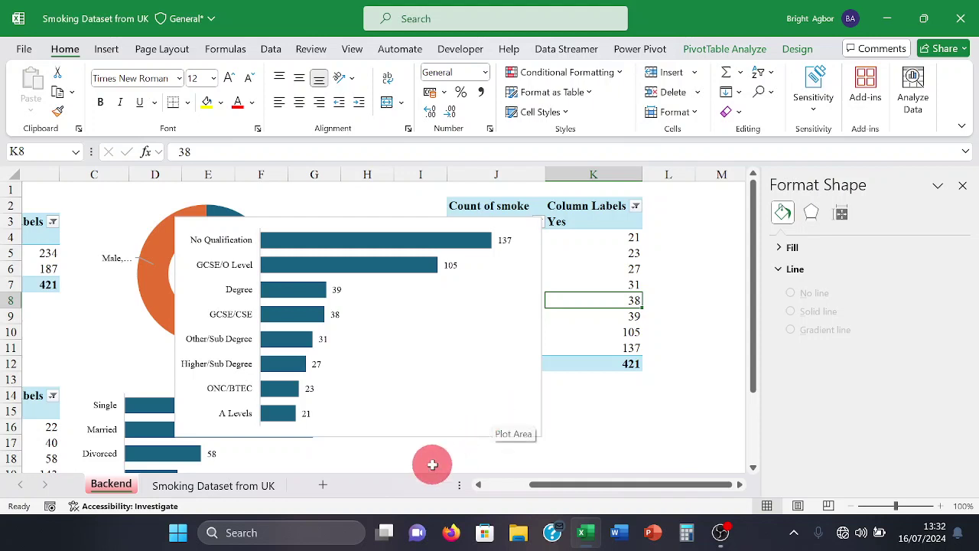
- Remove the fill and the outline from the highest-qualification bar chart
left_click(426, 433)
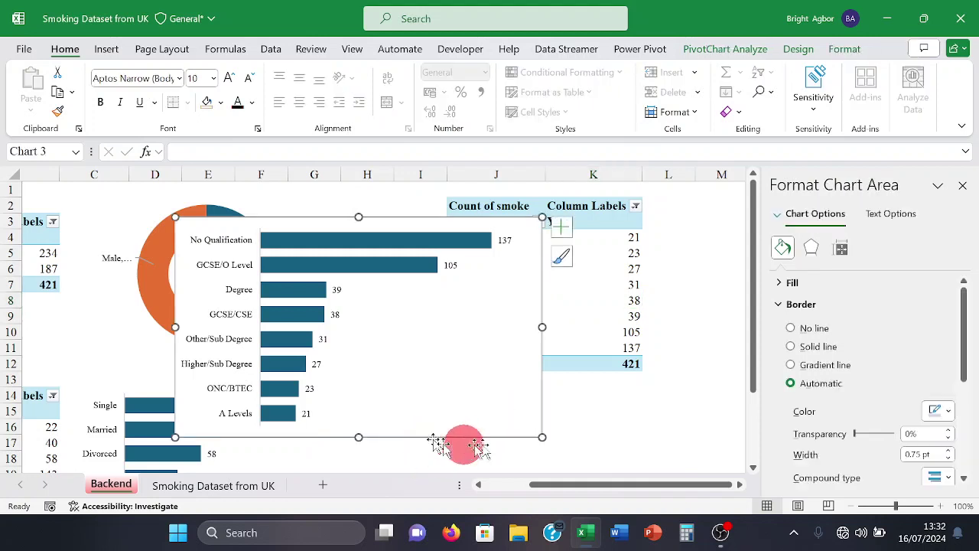
left_click(847, 50)
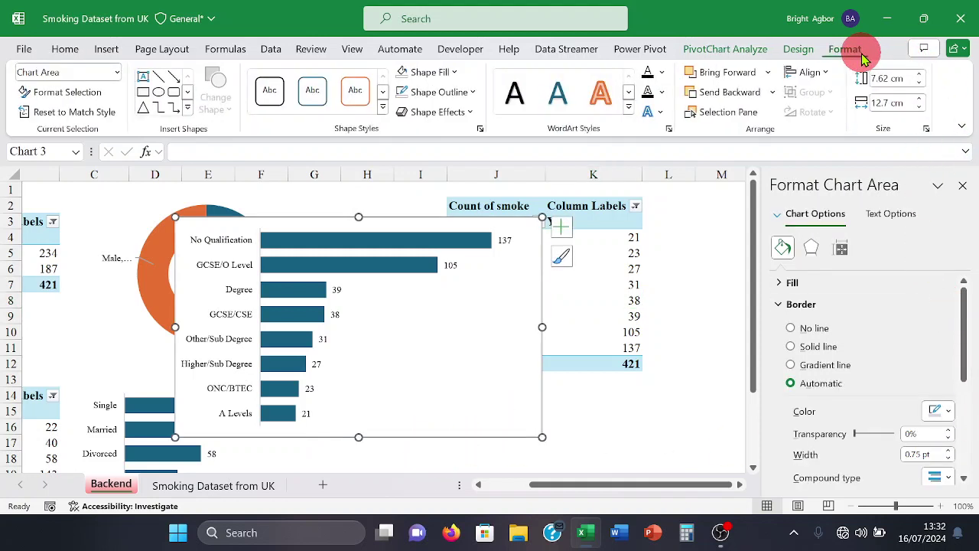
left_click(402, 77)
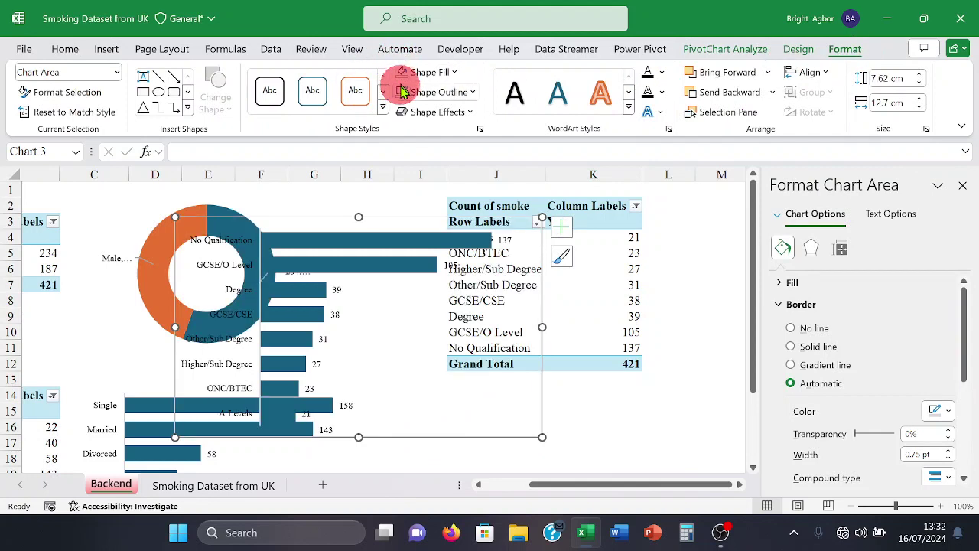
left_click(405, 323)
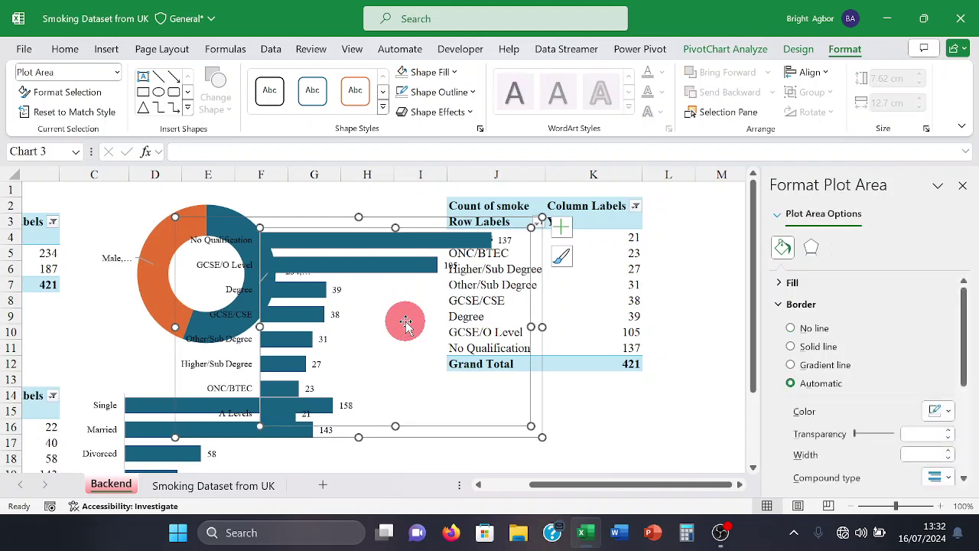
left_click(398, 92)
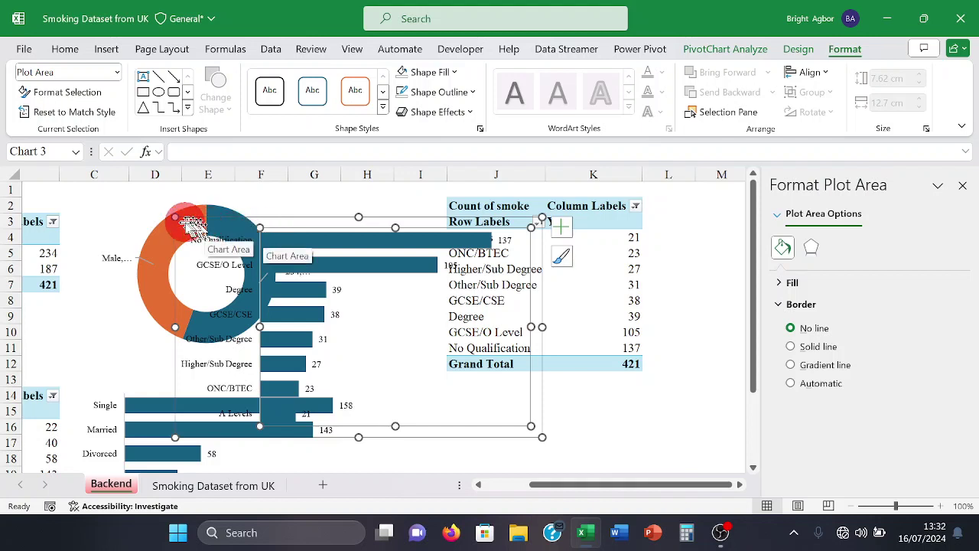
- Shrink the qualification bar chart to about 6.02 by 7.82 cm and place it beside its pivot table, starting at column L
left_click_drag(177, 220, 316, 263)
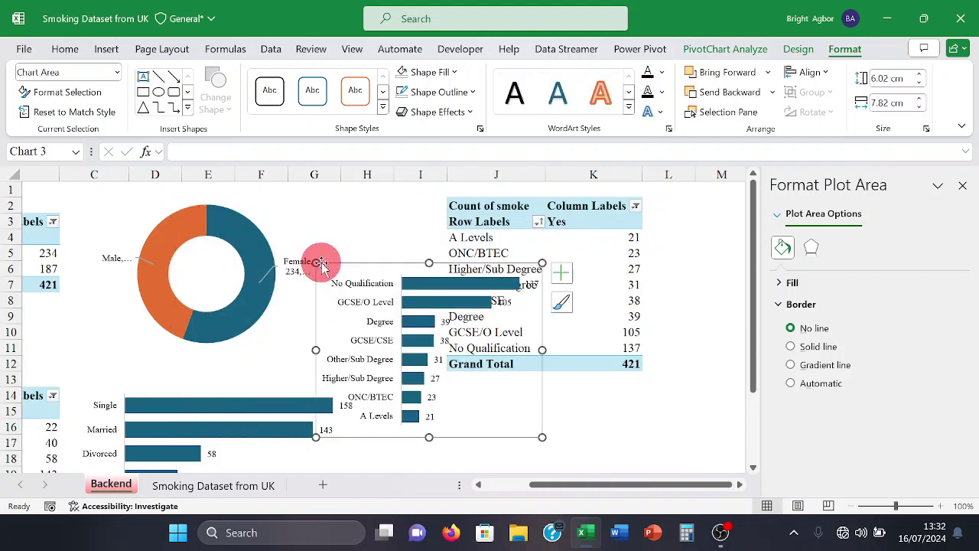
left_click(962, 186)
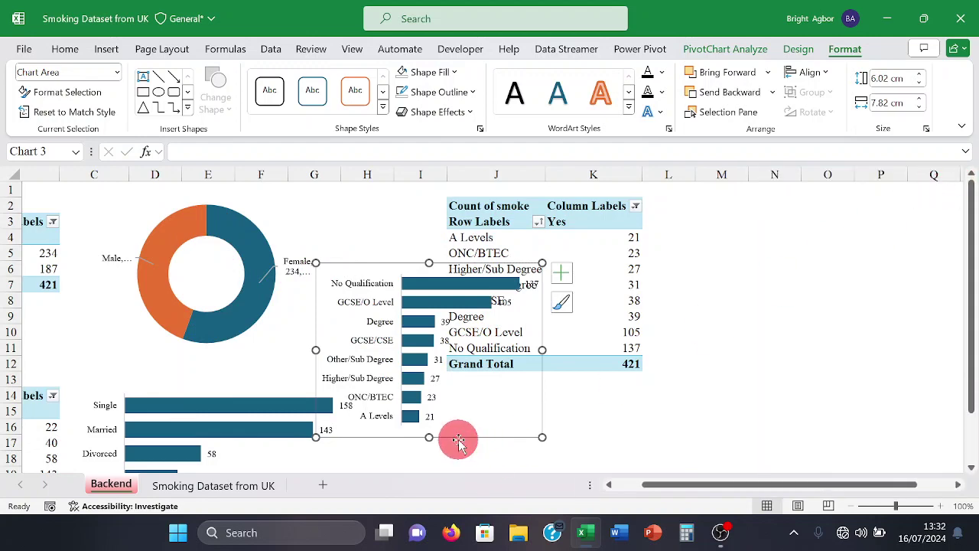
left_click_drag(459, 442, 777, 372)
left_click(495, 413)
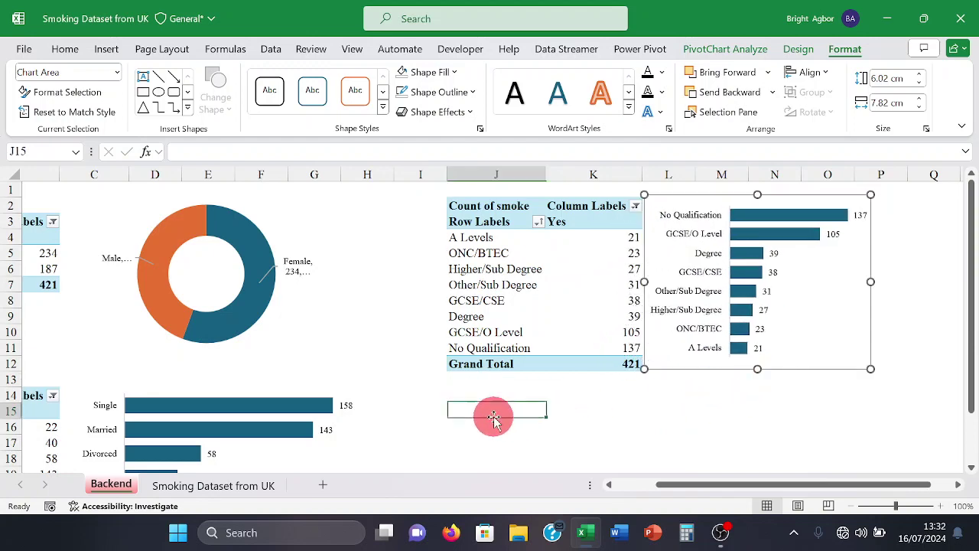
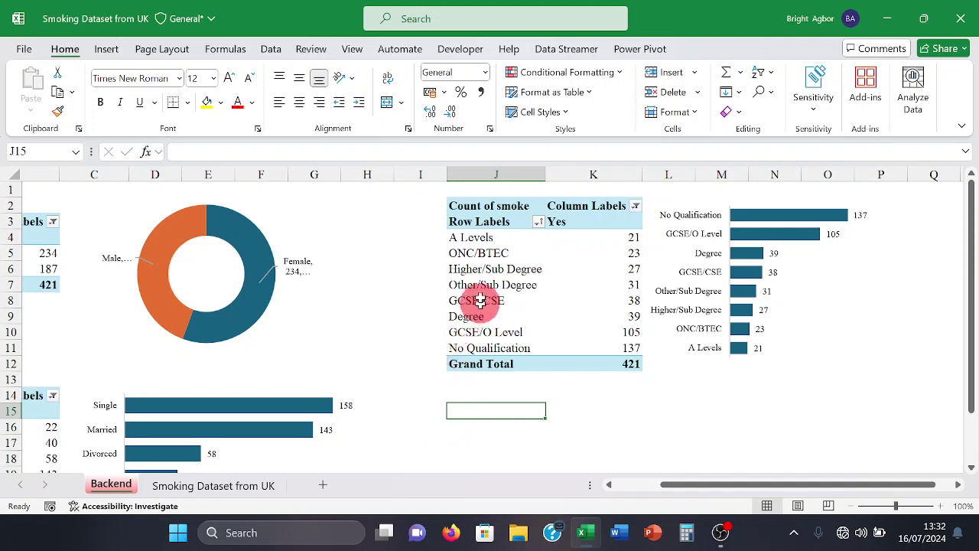
- Copy the whole highest-qualification pivot table and paste the duplicate at cell J15
left_click(461, 210)
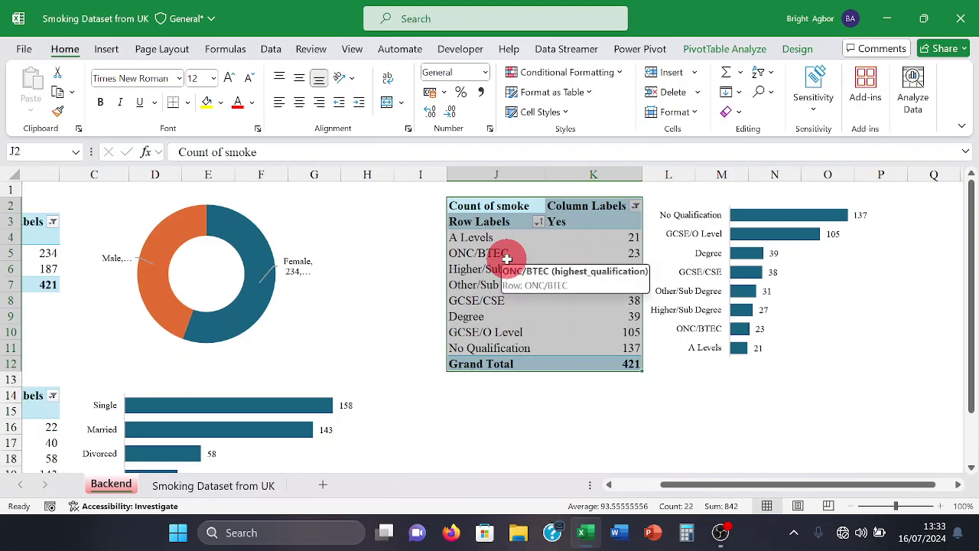
right_click(504, 263)
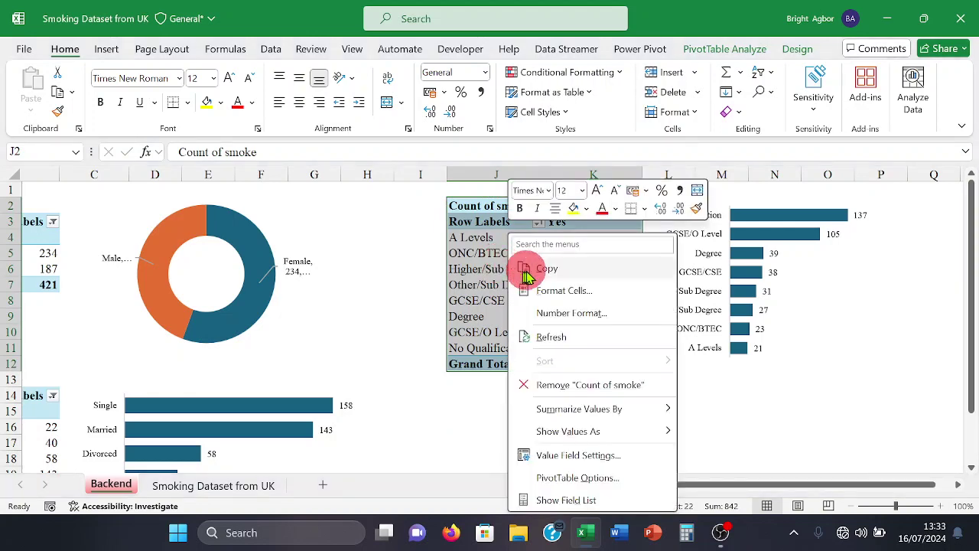
left_click(526, 268)
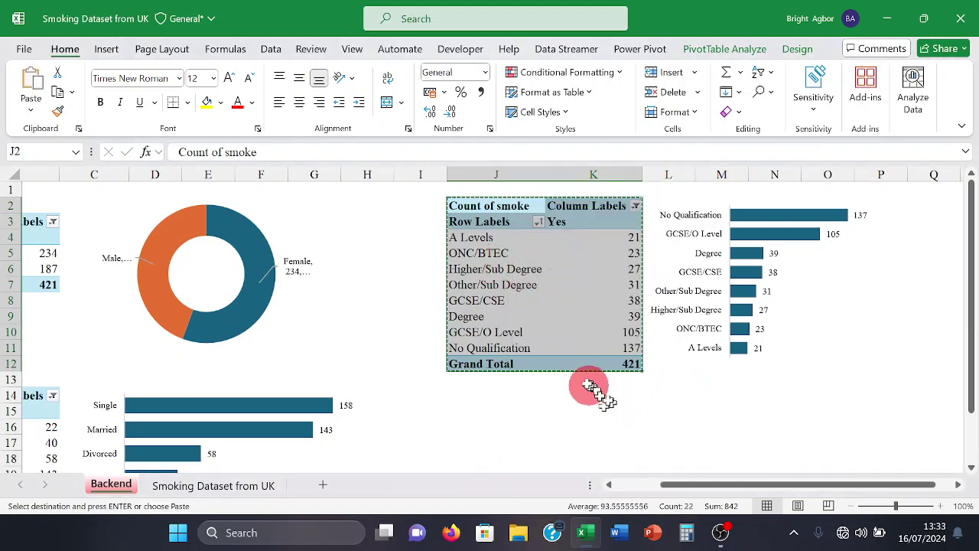
scroll(565, 390, "down", 3)
scroll(528, 375, "up", 1)
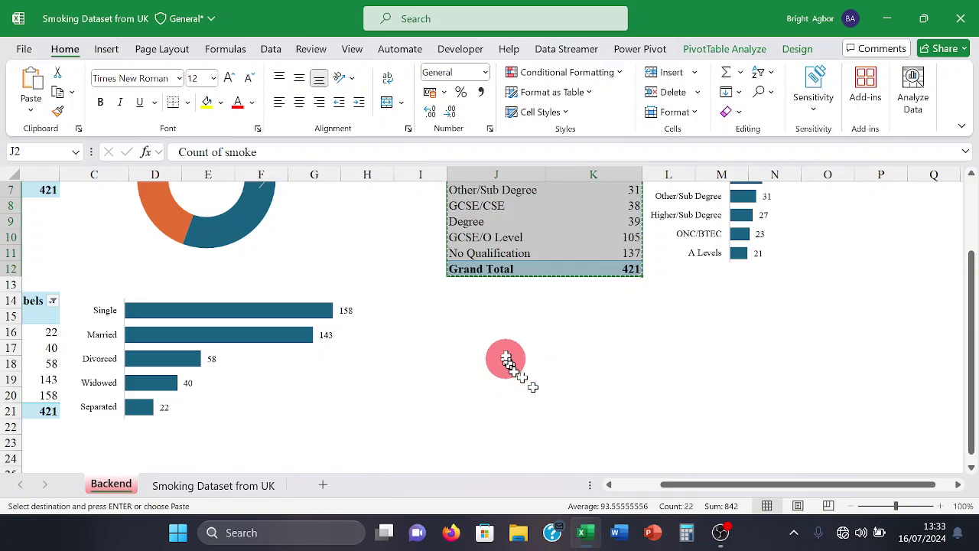
left_click(458, 318)
right_click(458, 317)
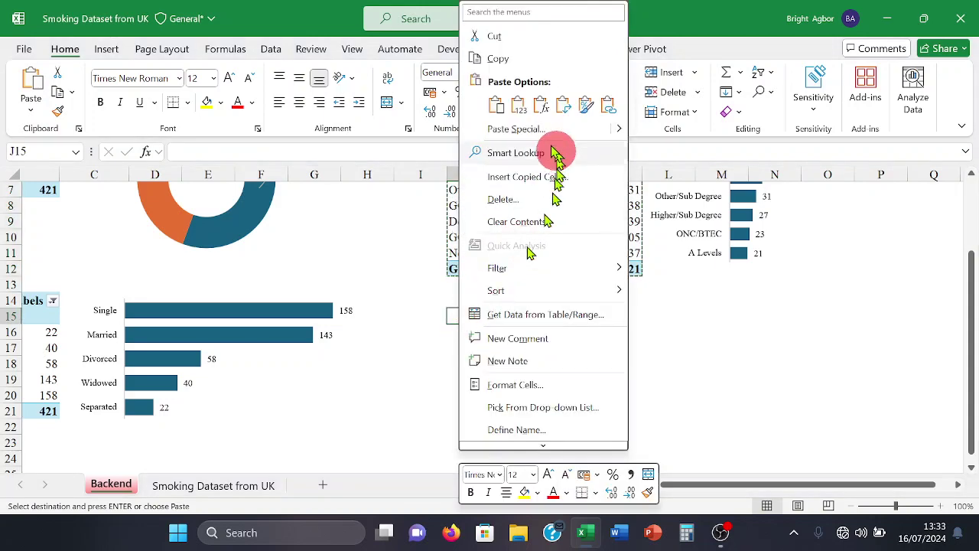
left_click(497, 103)
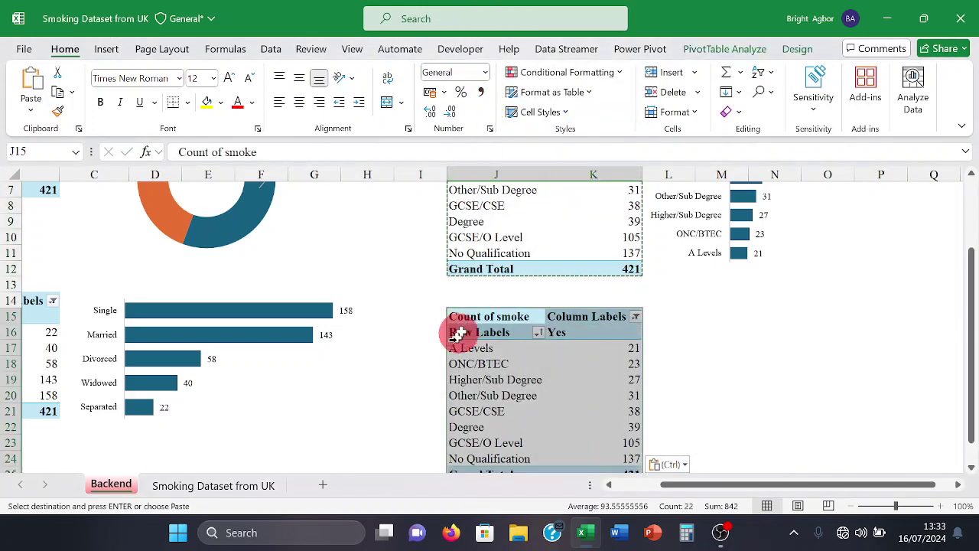
- Show the field list for the pasted pivot table and remove highest_qualification from its rows
scroll(459, 329, "down", 1)
left_click(462, 349)
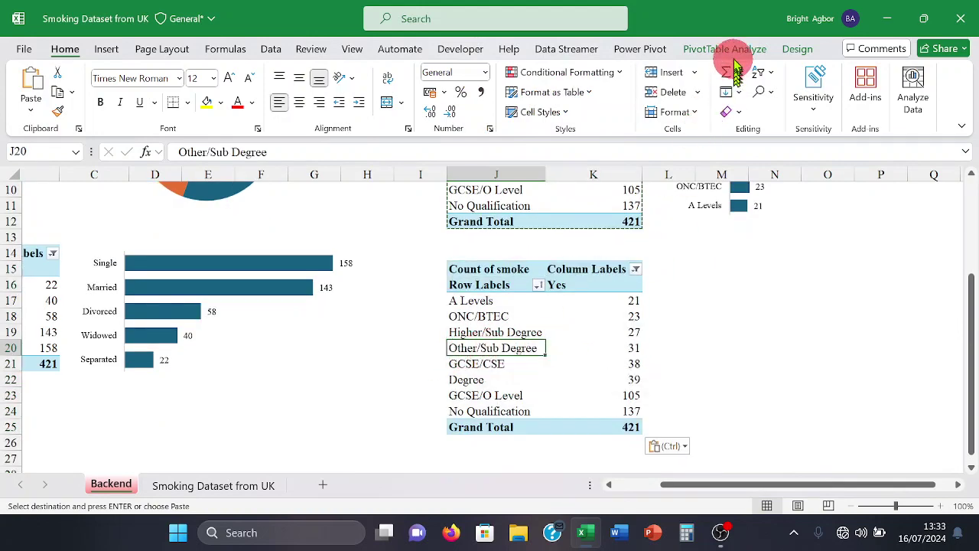
left_click(733, 53)
left_click(878, 72)
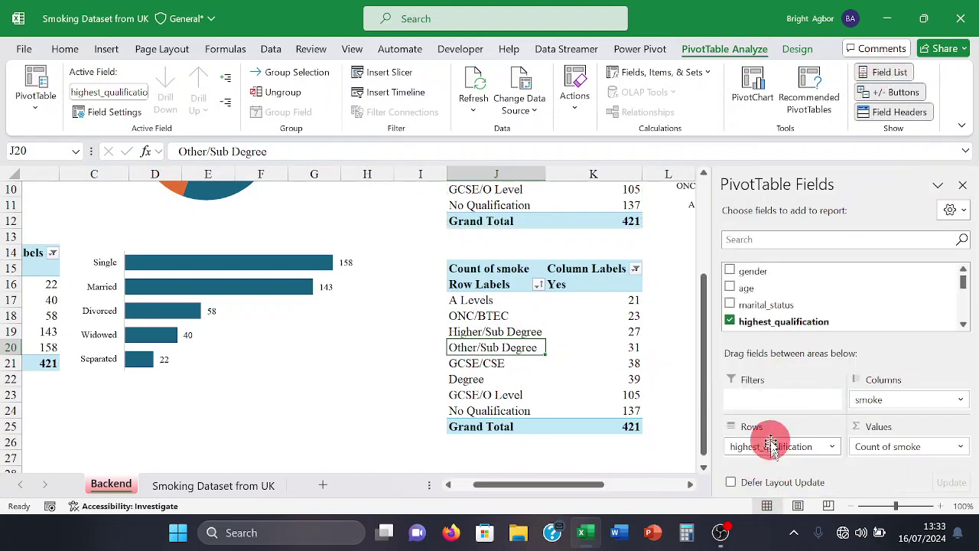
left_click_drag(770, 447, 666, 448)
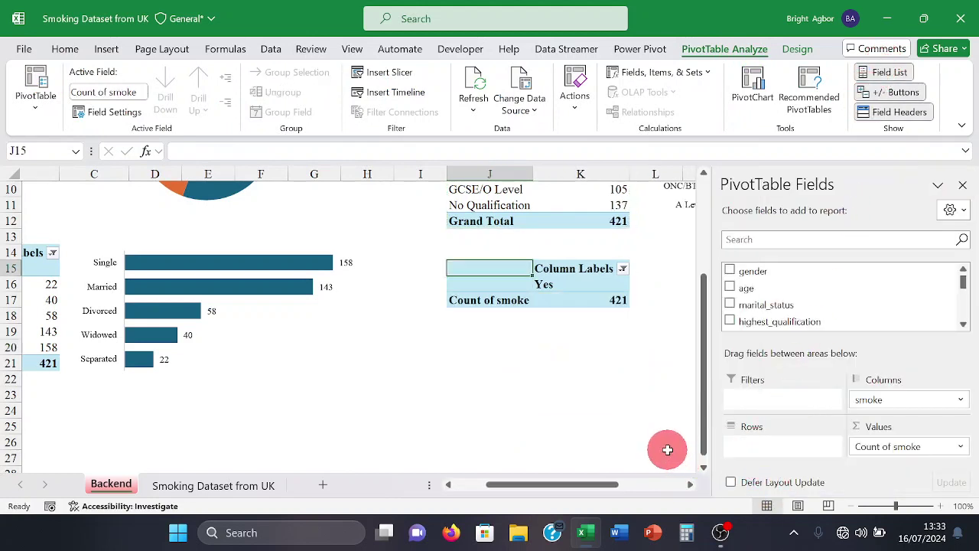
- Add the region field to the rows of the duplicated pivot table
scroll(767, 290, "down", 1)
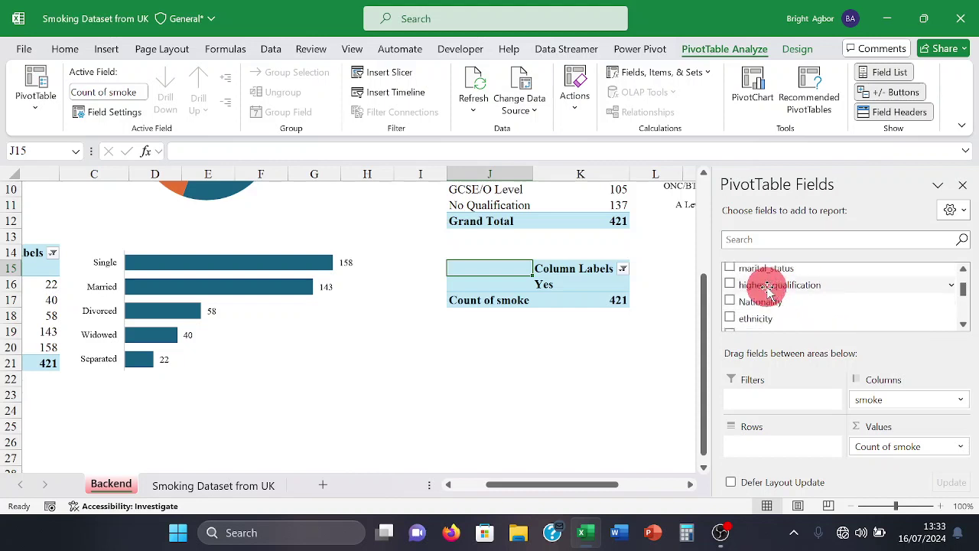
scroll(767, 291, "down", 4)
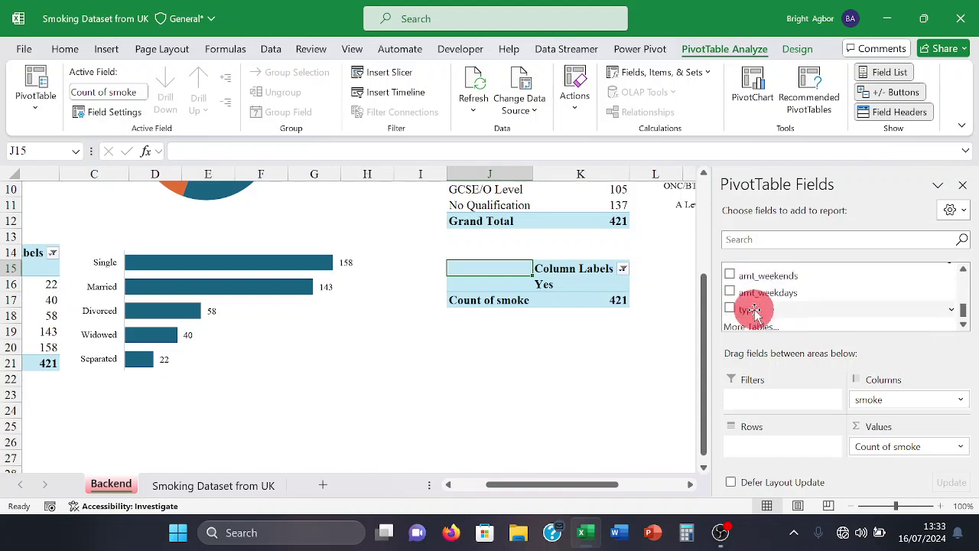
scroll(755, 310, "up", 1)
scroll(754, 306, "down", 1)
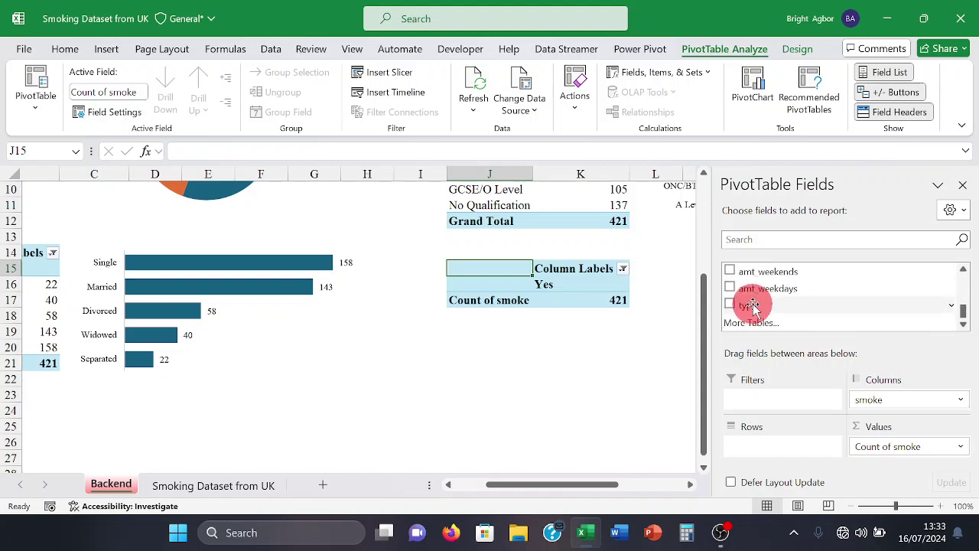
scroll(757, 302, "up", 1)
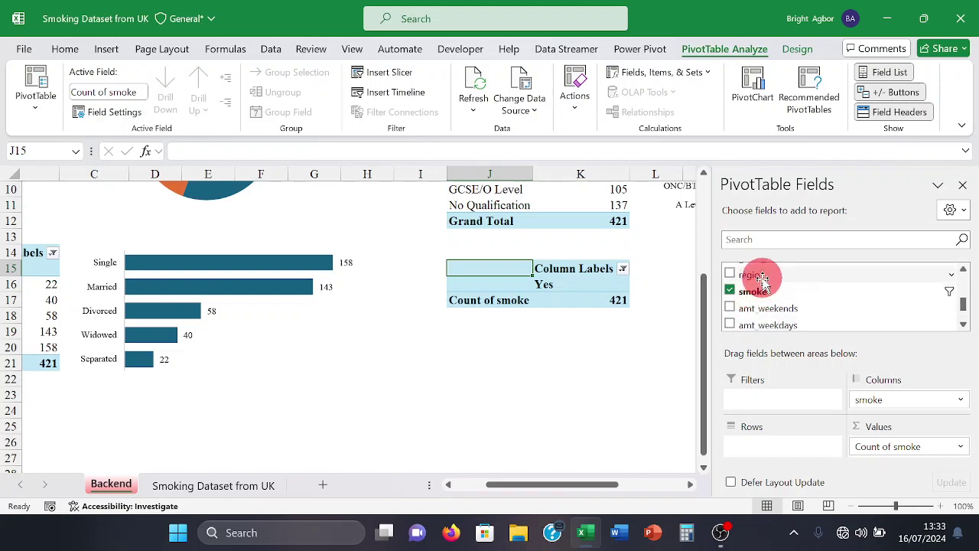
left_click_drag(754, 276, 765, 445)
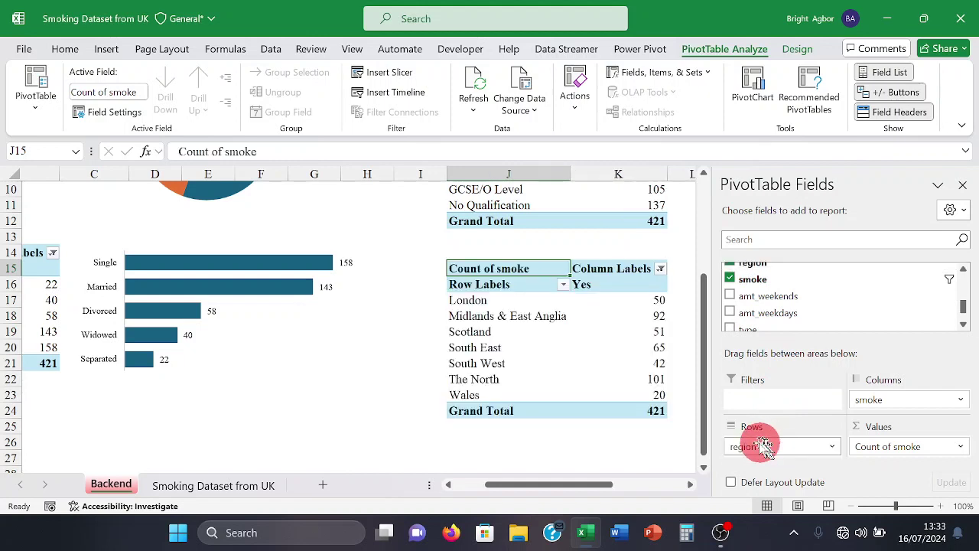
- Insert a clustered bar chart based on the region pivot table
left_click(656, 335)
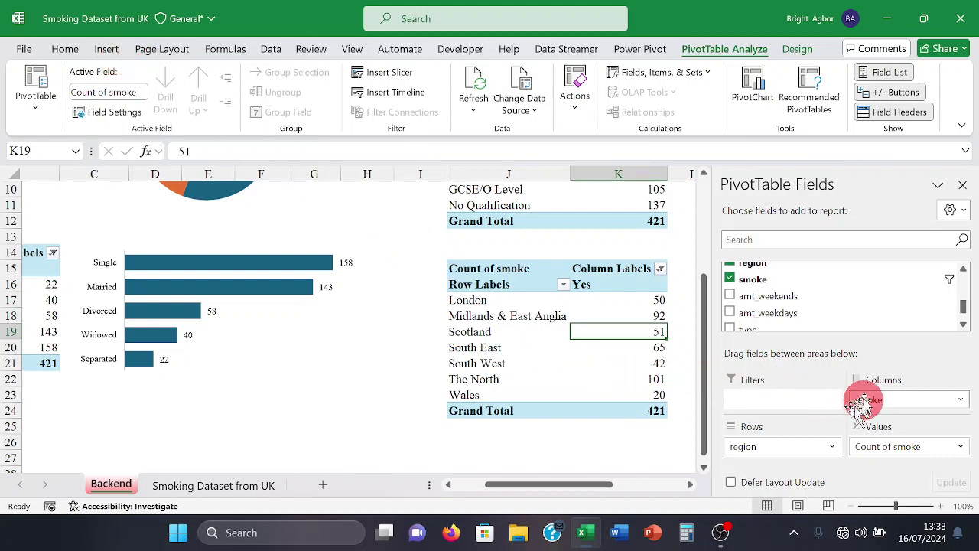
left_click_drag(863, 401, 135, 67)
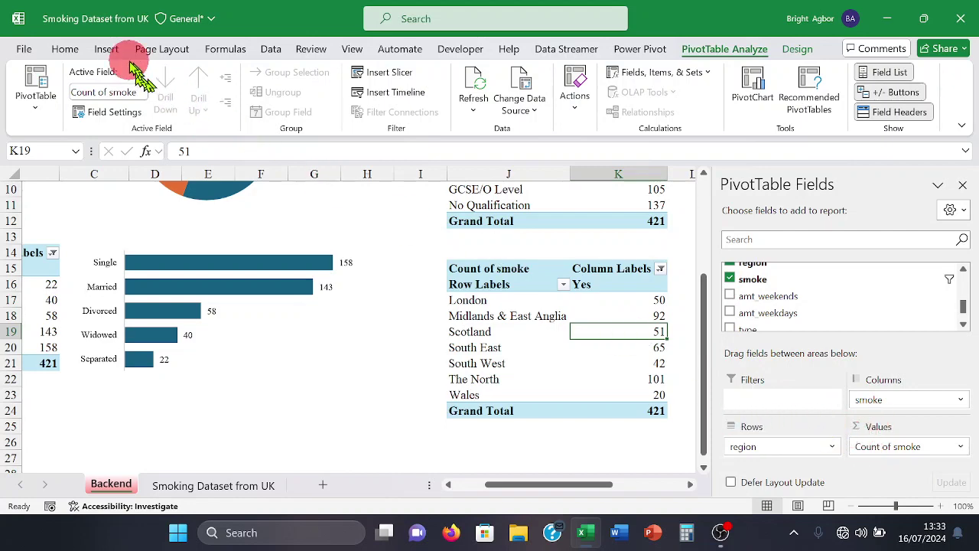
left_click(111, 52)
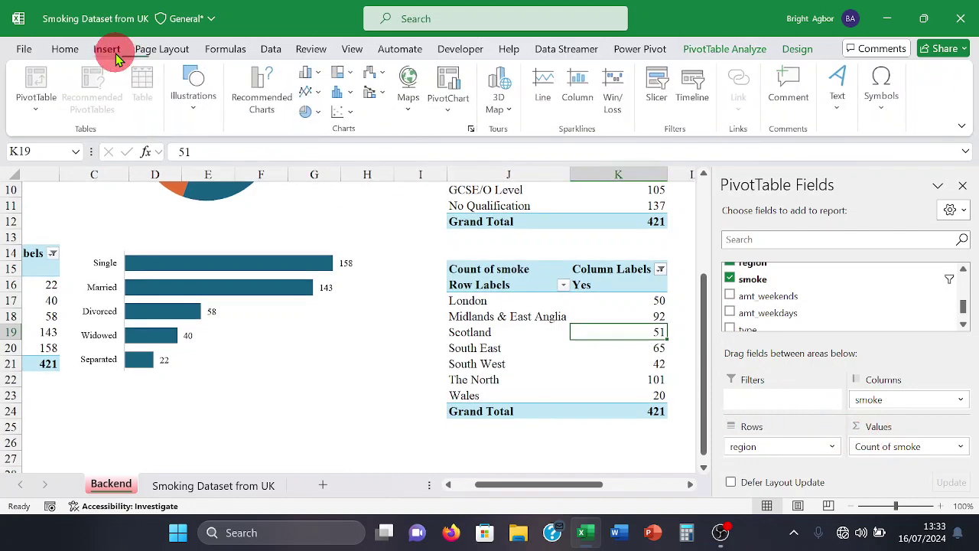
left_click(249, 85)
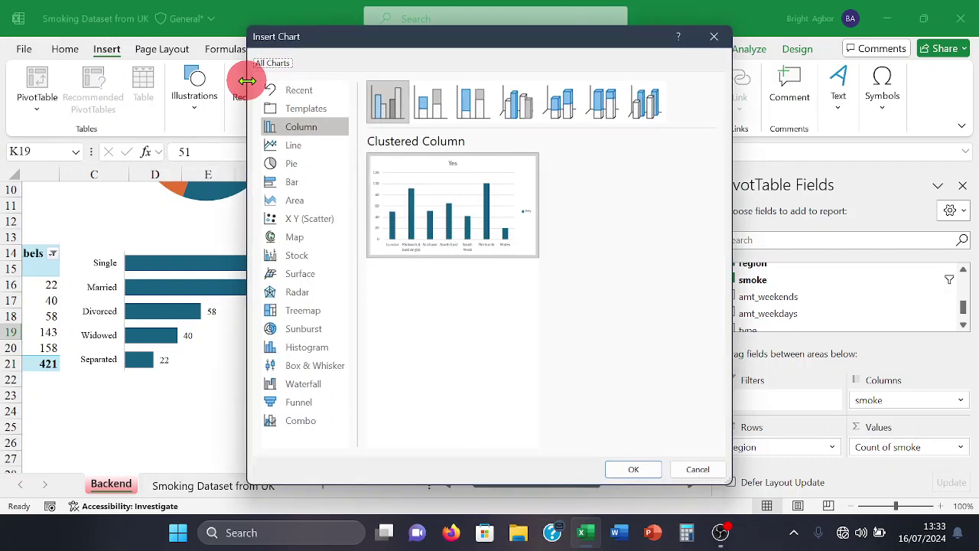
left_click(302, 181)
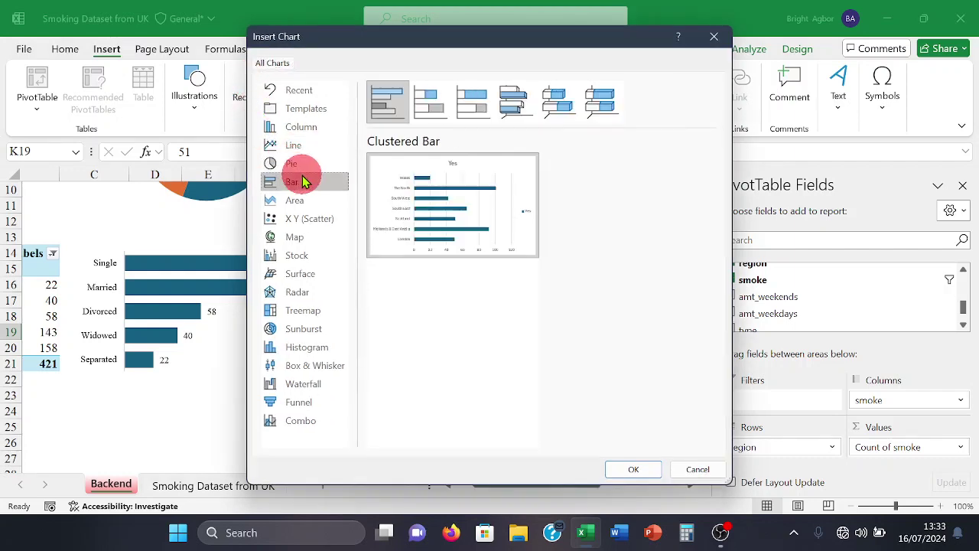
left_click(628, 468)
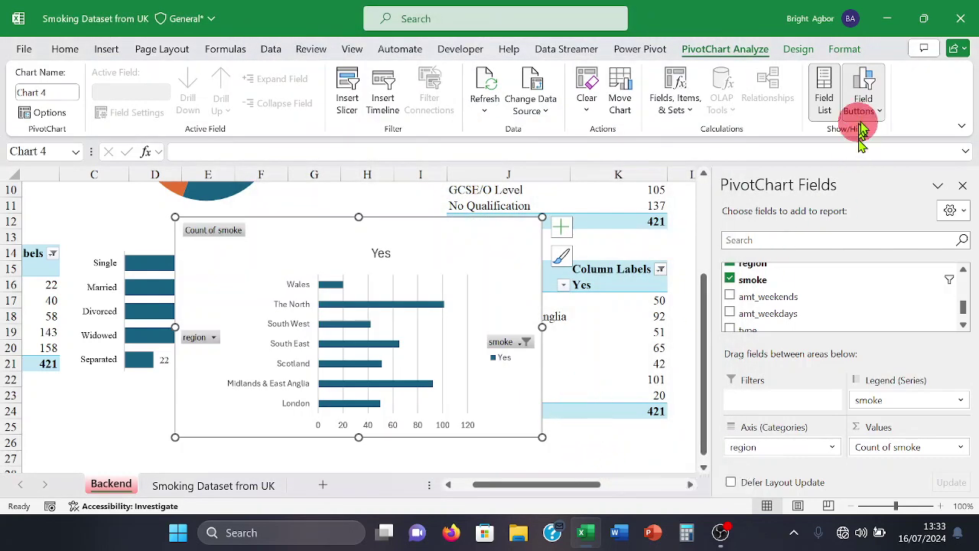
- Hide the region chart's field buttons, remove its title, gridlines, legend and value axis, and add data labels
left_click(869, 92)
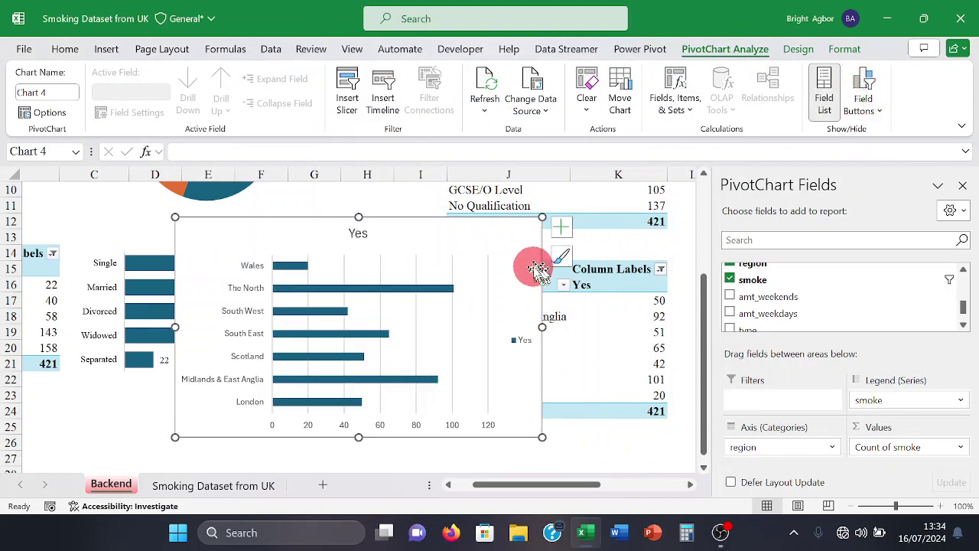
left_click(559, 229)
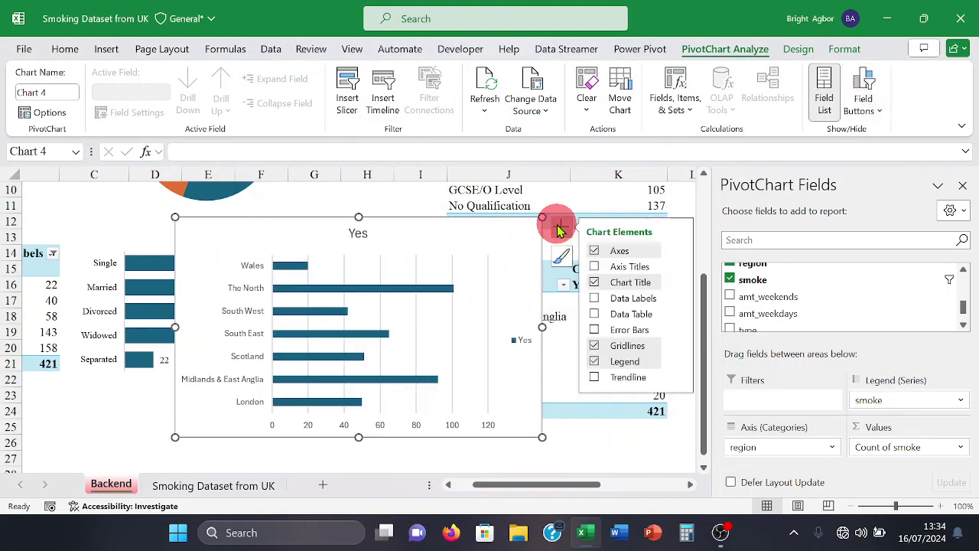
left_click(594, 282)
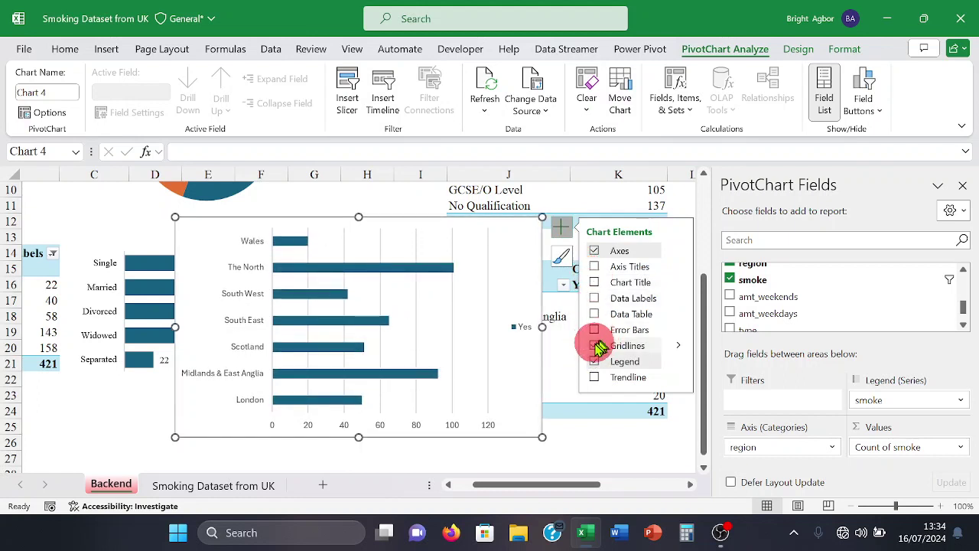
left_click(597, 346)
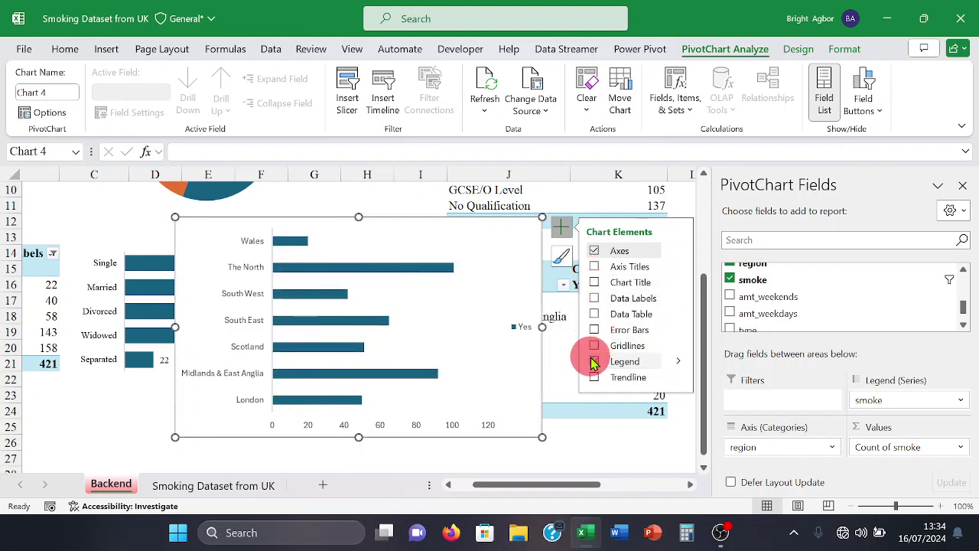
left_click(594, 362)
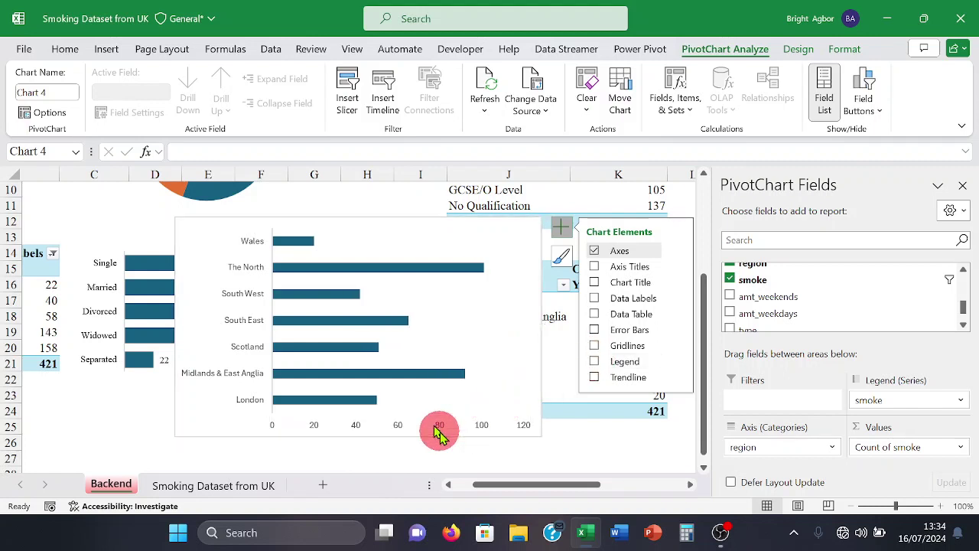
key("Delete")
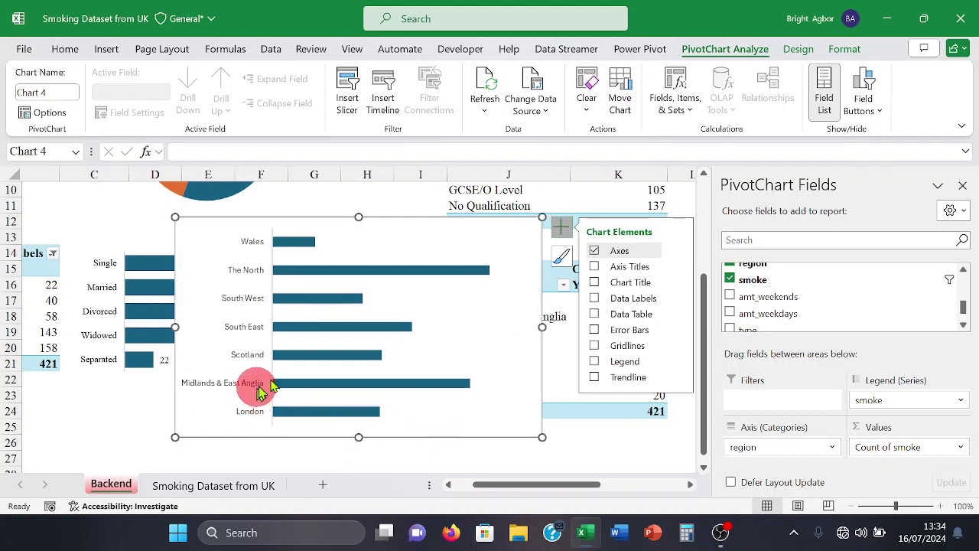
left_click(595, 283)
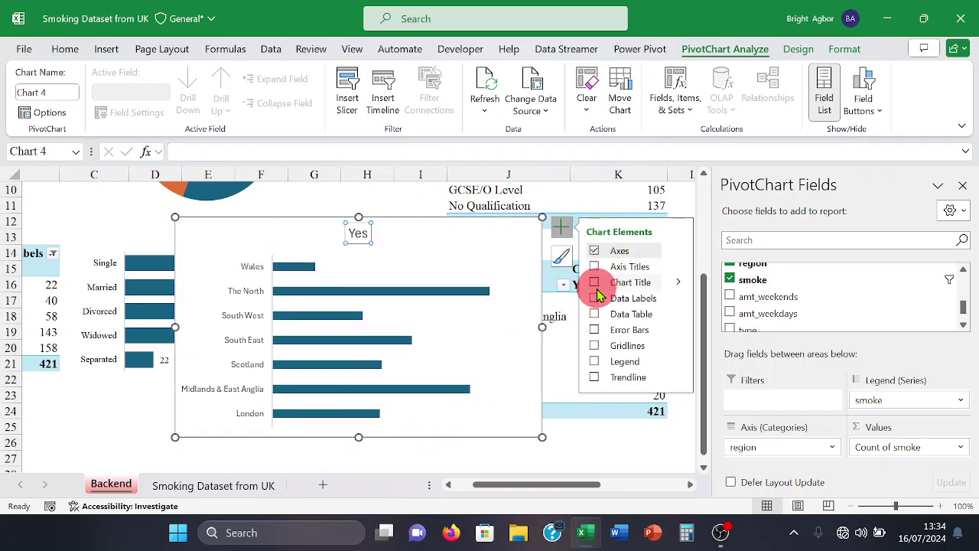
left_click(594, 298)
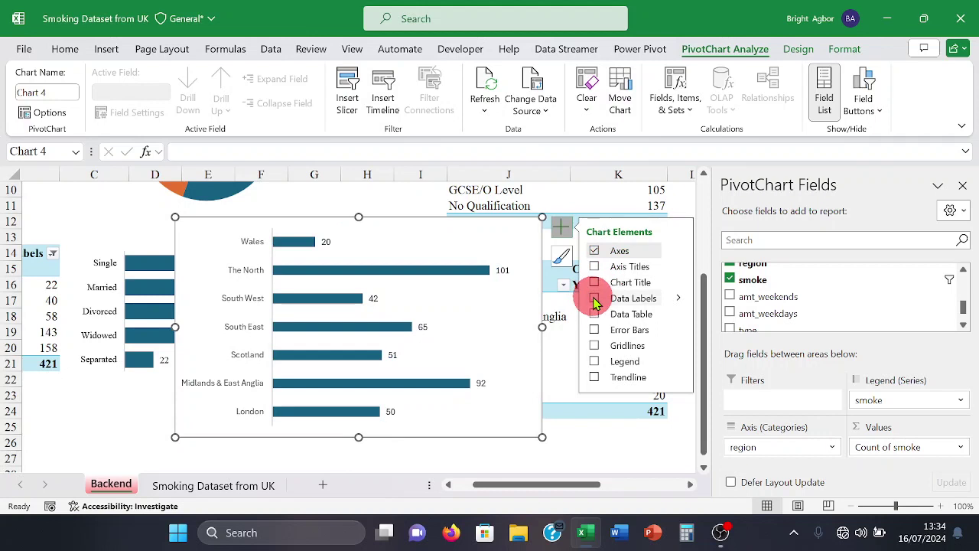
- Set the font of the region chart's category axis labels and data labels to Times New Roman
left_click(225, 334)
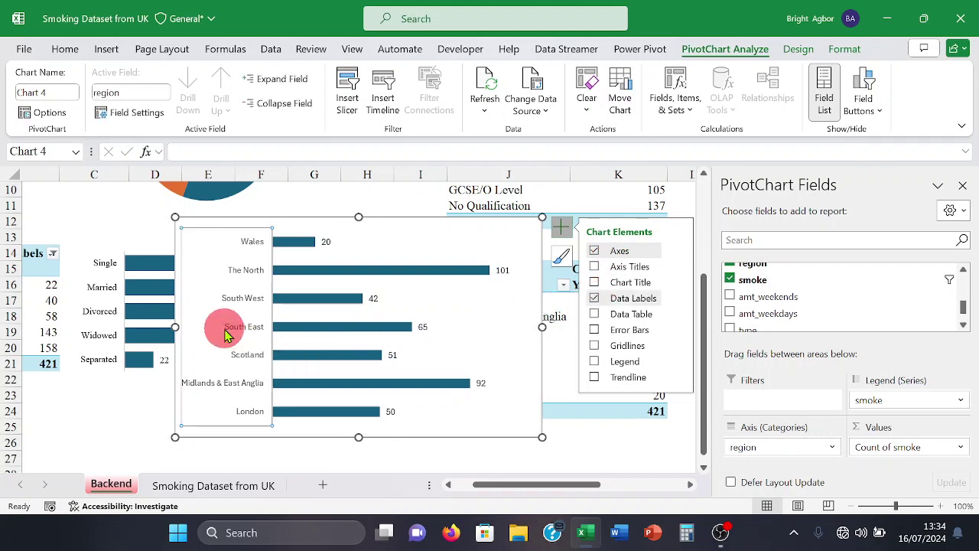
left_click(65, 50)
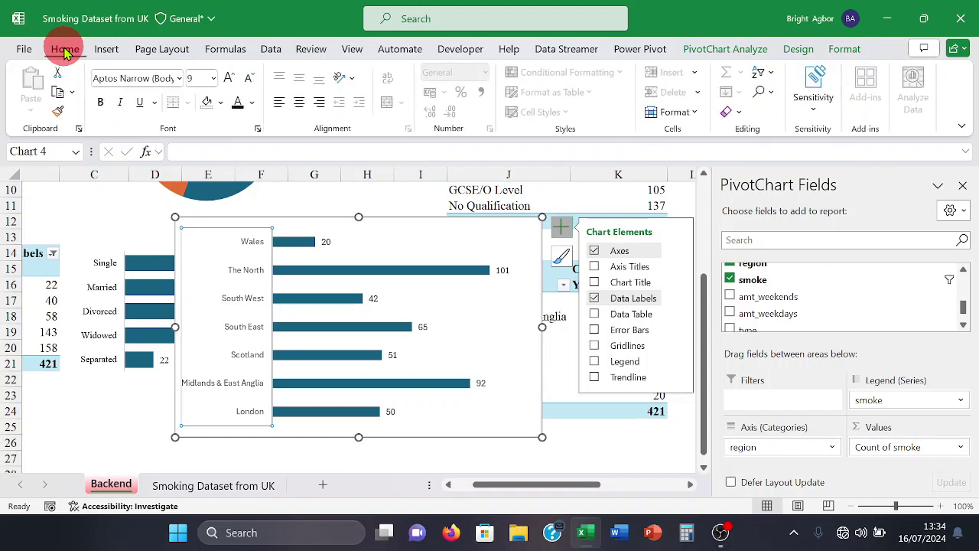
left_click(181, 78)
left_click(170, 186)
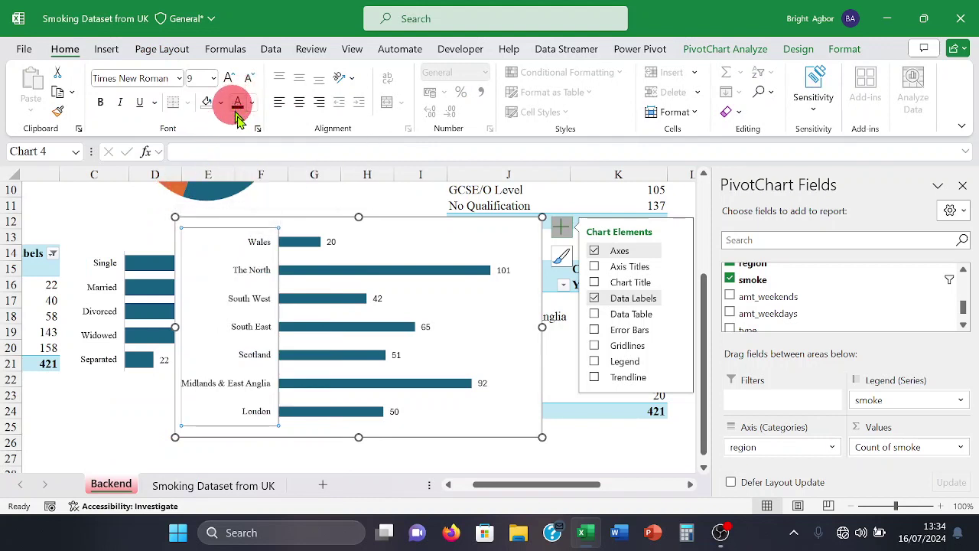
left_click(332, 249)
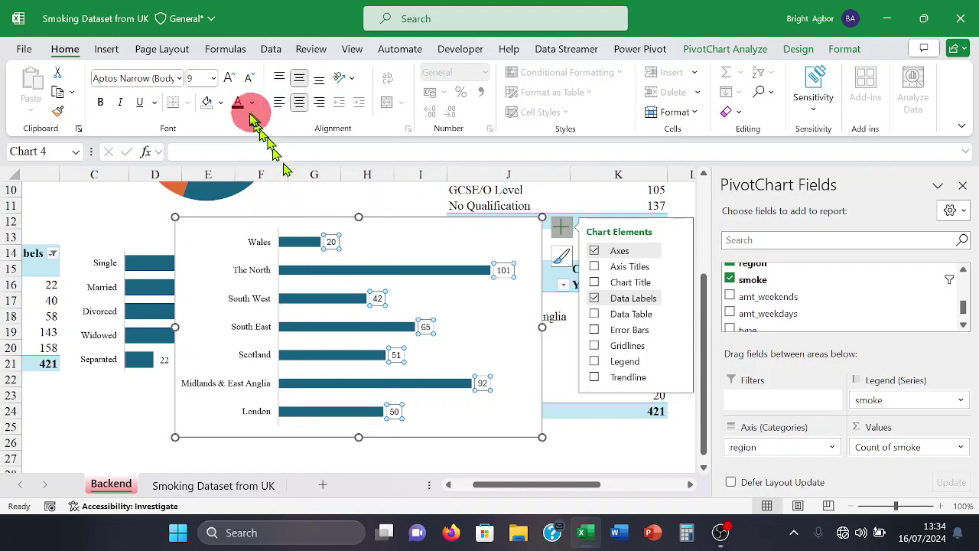
left_click(180, 84)
left_click(186, 185)
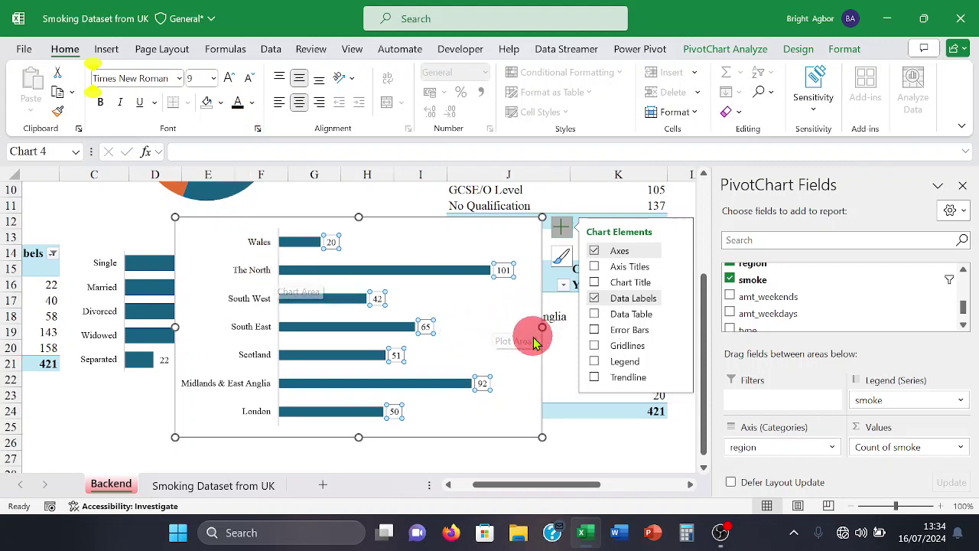
- Sort the region pivot table by its smoke counts from smallest to largest
left_click(631, 430)
left_click(631, 429)
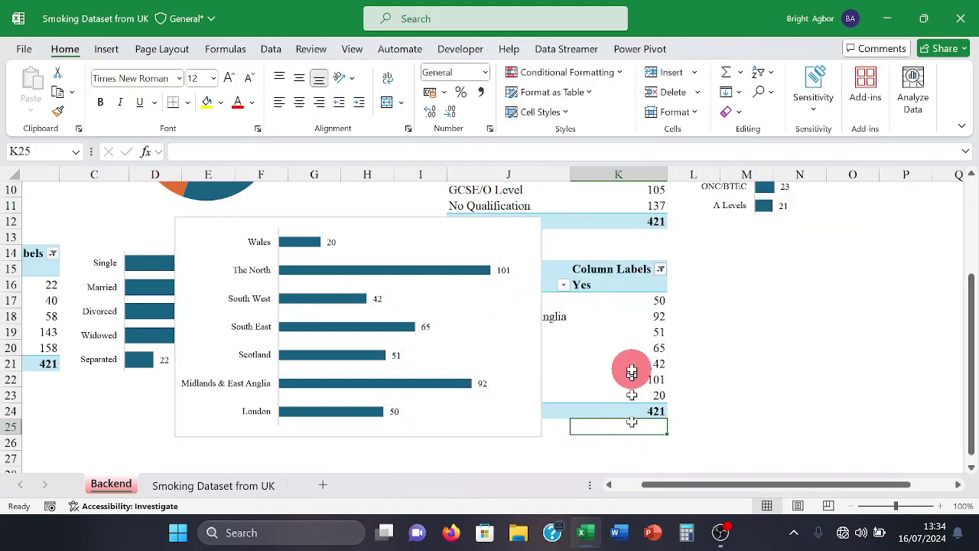
left_click(648, 354)
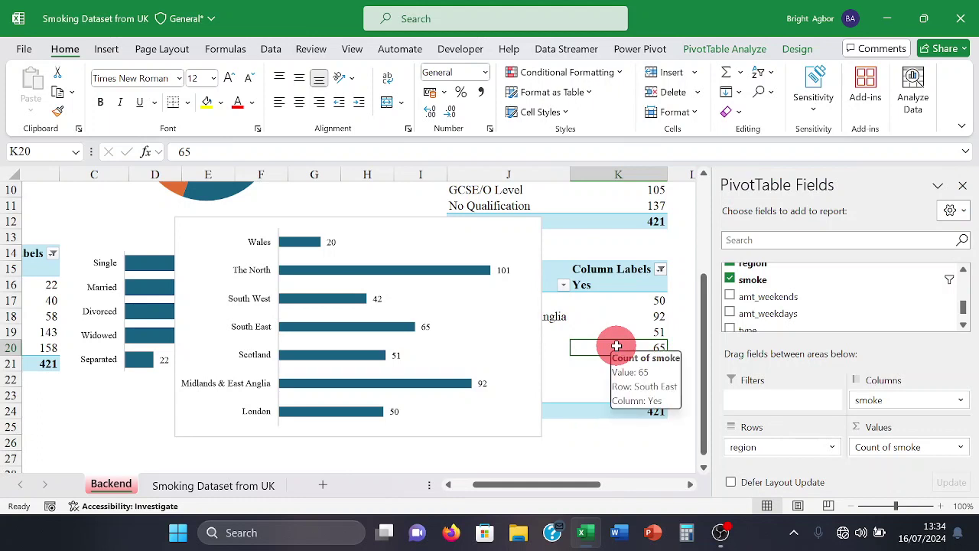
right_click(616, 348)
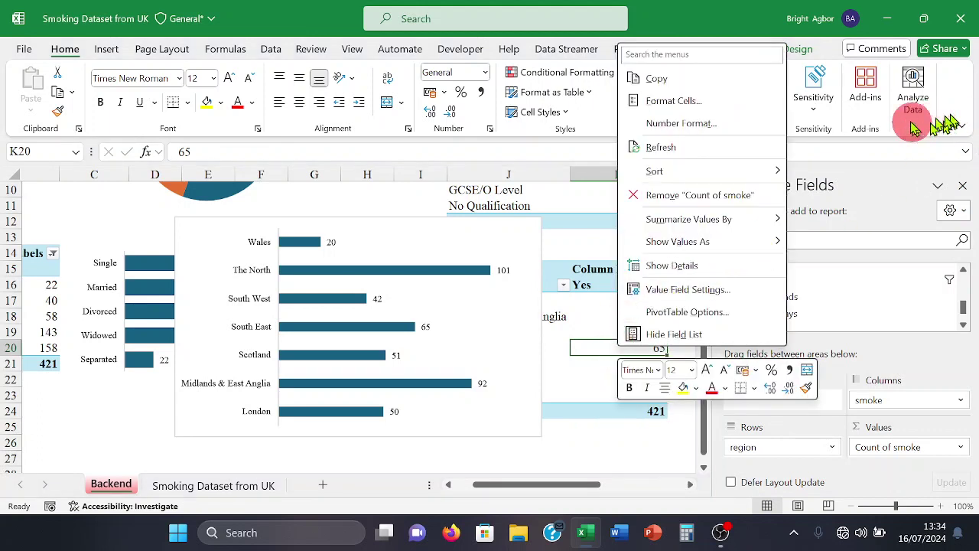
mouse_move(764, 174)
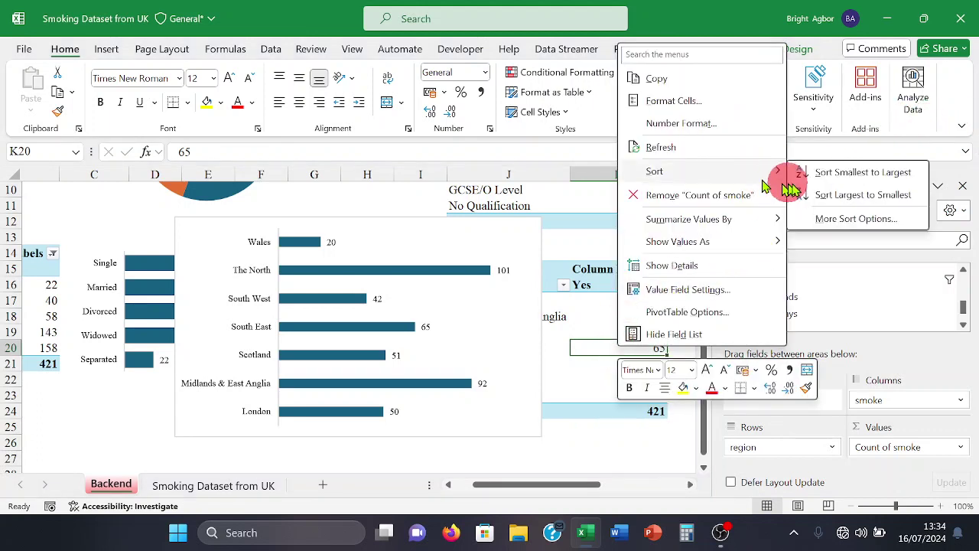
left_click(826, 175)
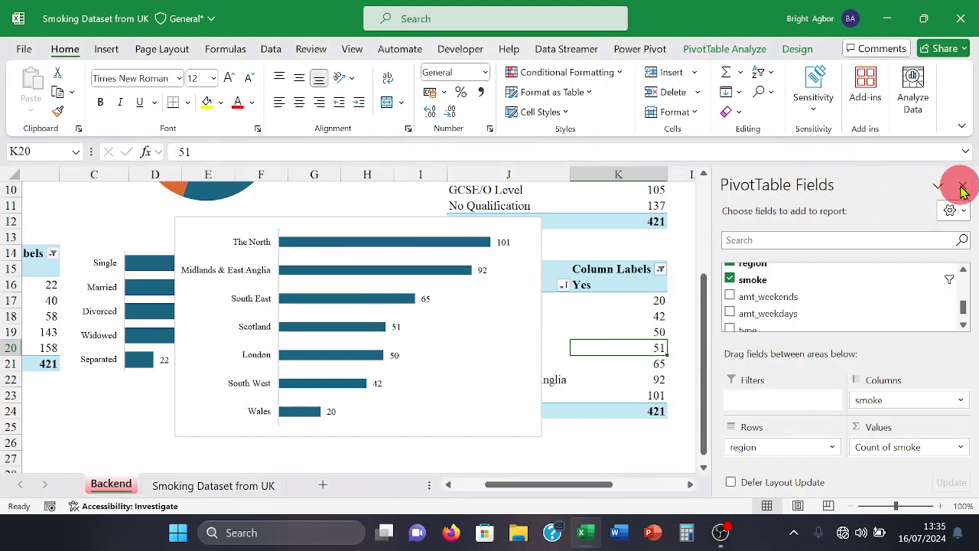
- Set the gap width of the region chart's bars to 52%
left_click(355, 305)
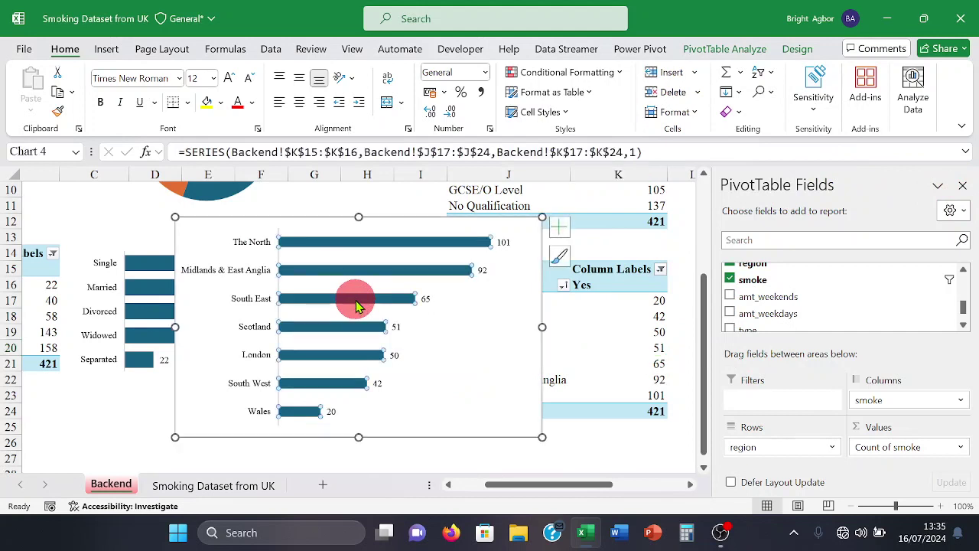
double_click(412, 306)
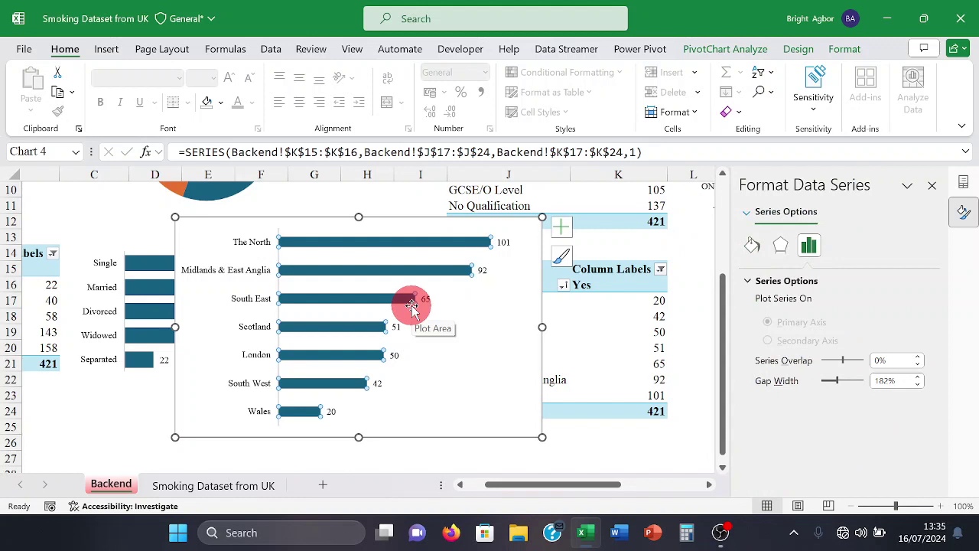
left_click(884, 382)
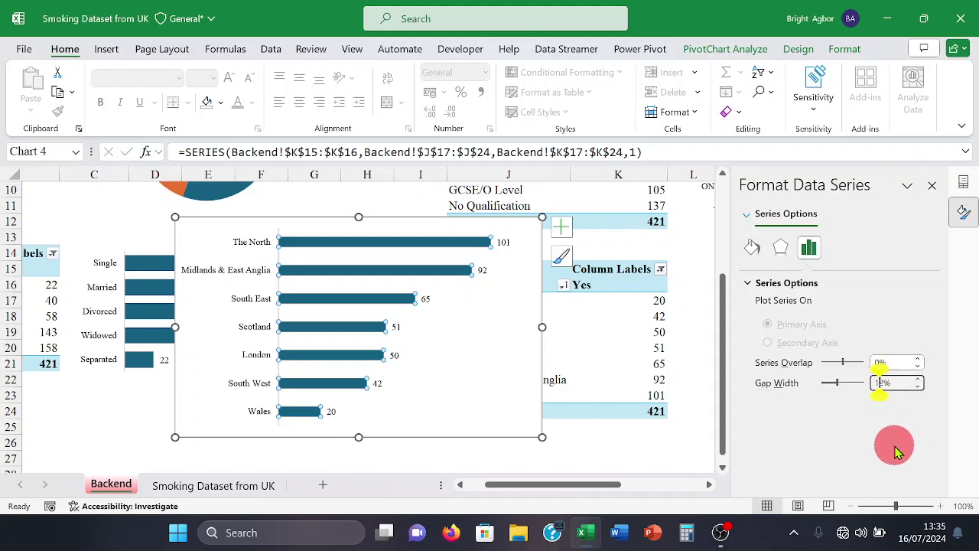
type("52")
key("Return")
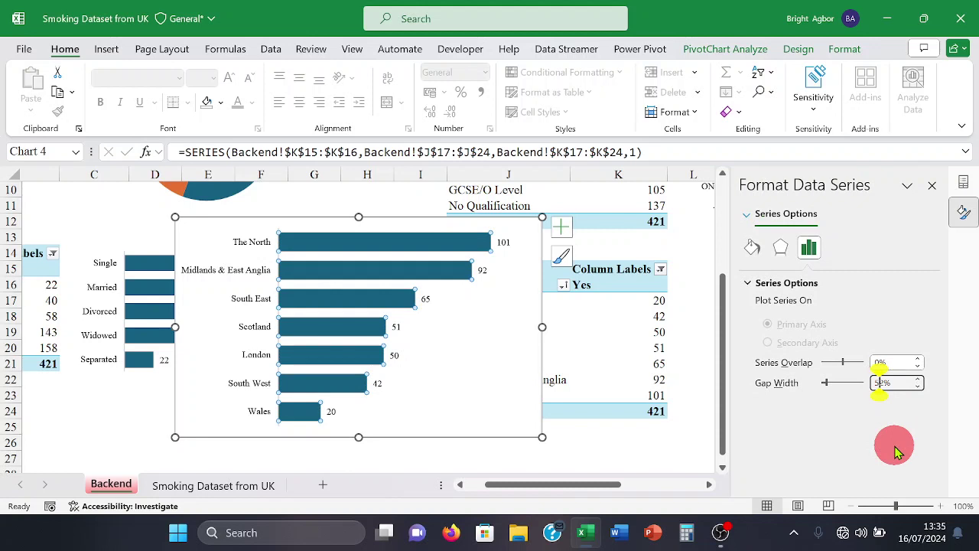
- Remove the fill and the border line from the region chart area
left_click(489, 438)
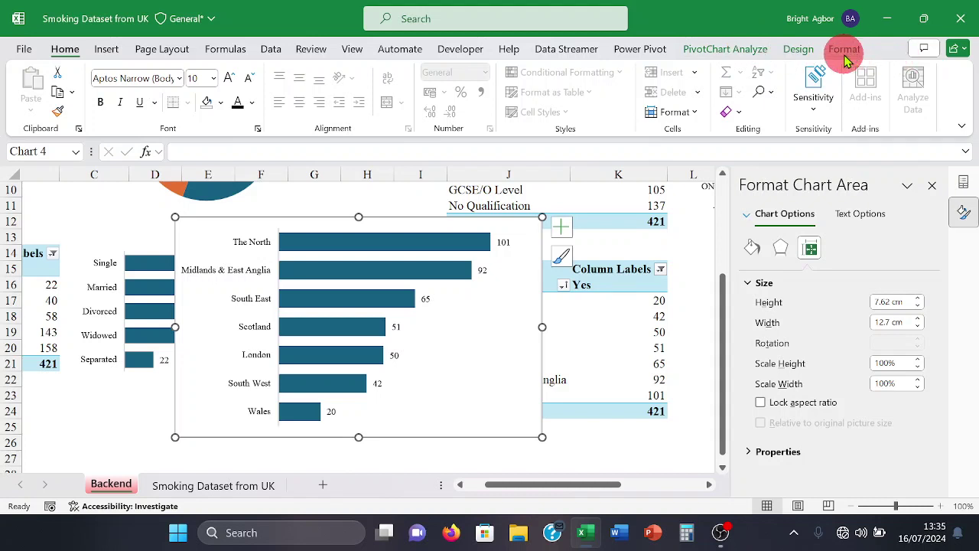
left_click(846, 55)
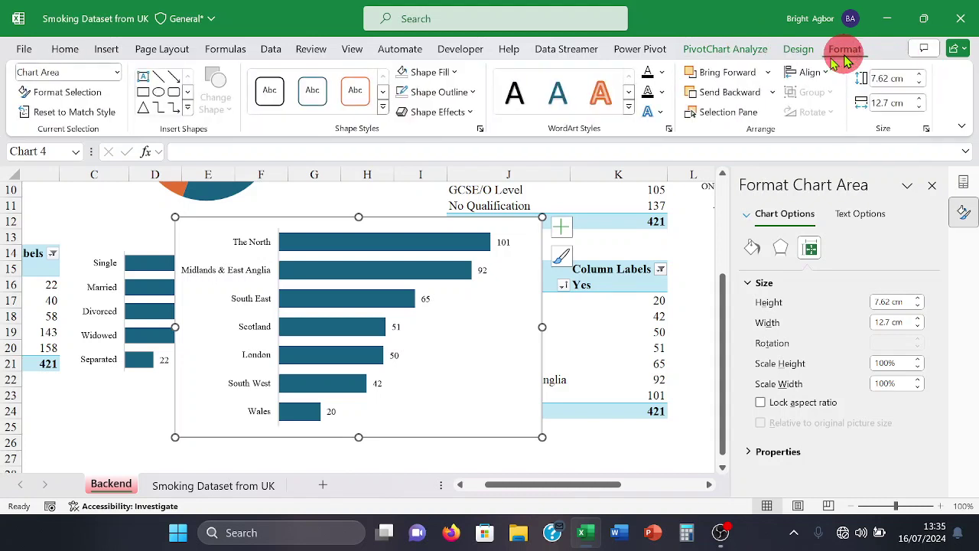
left_click(403, 73)
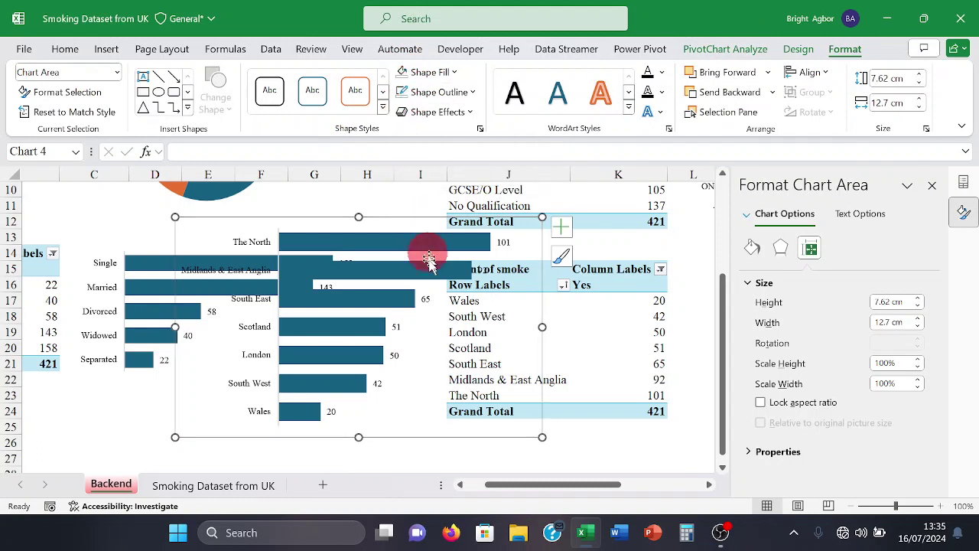
left_click(433, 314)
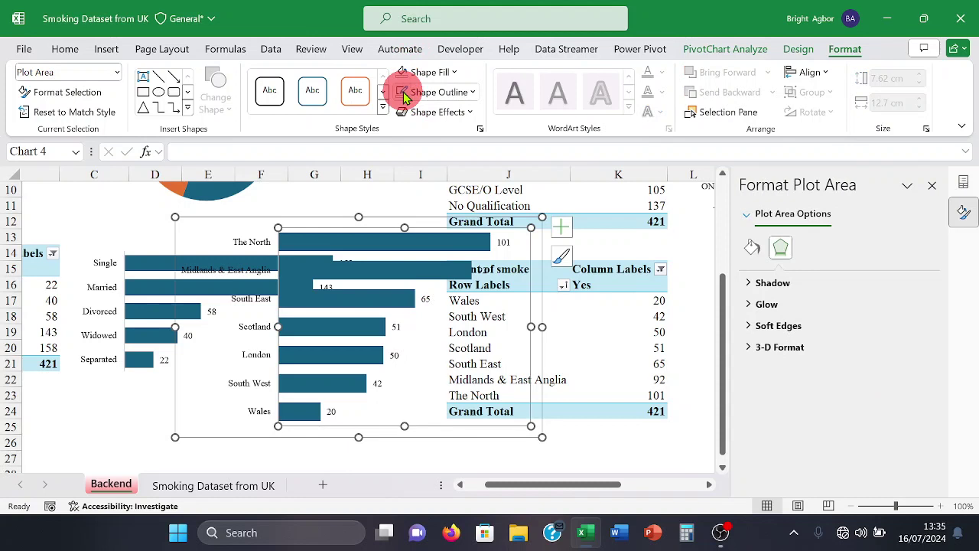
left_click(932, 186)
left_click(963, 187)
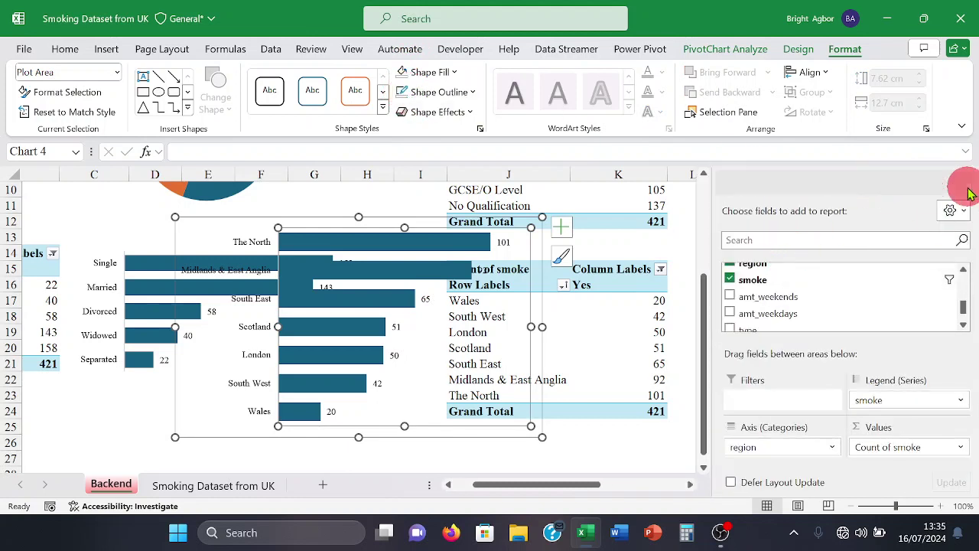
double_click(177, 380)
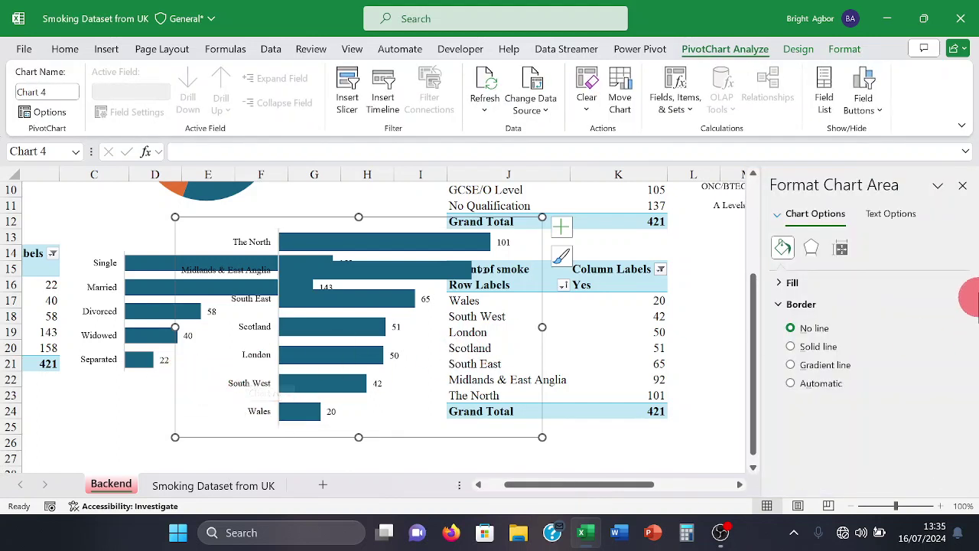
left_click(962, 186)
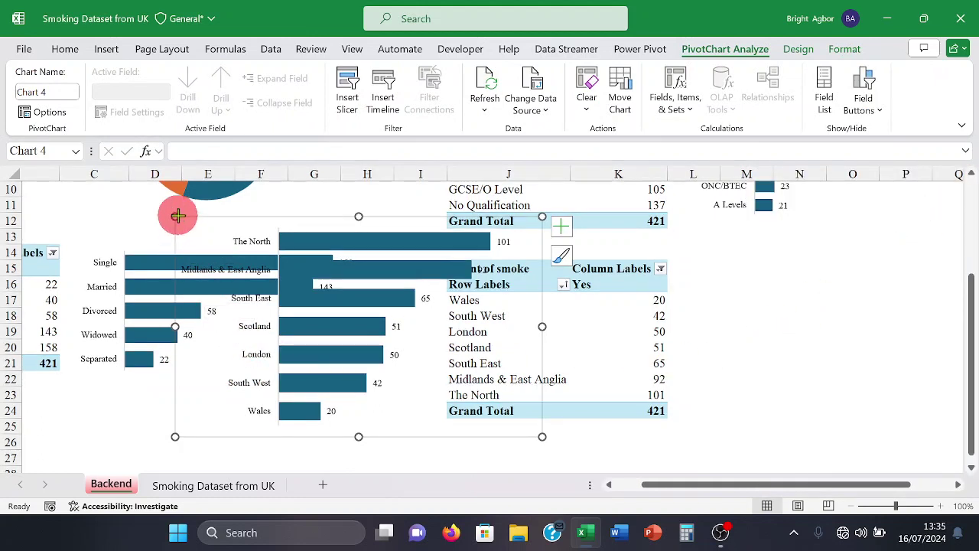
- Shrink the region chart and place it beside the region pivot table, starting at column L
left_click_drag(177, 217, 287, 258)
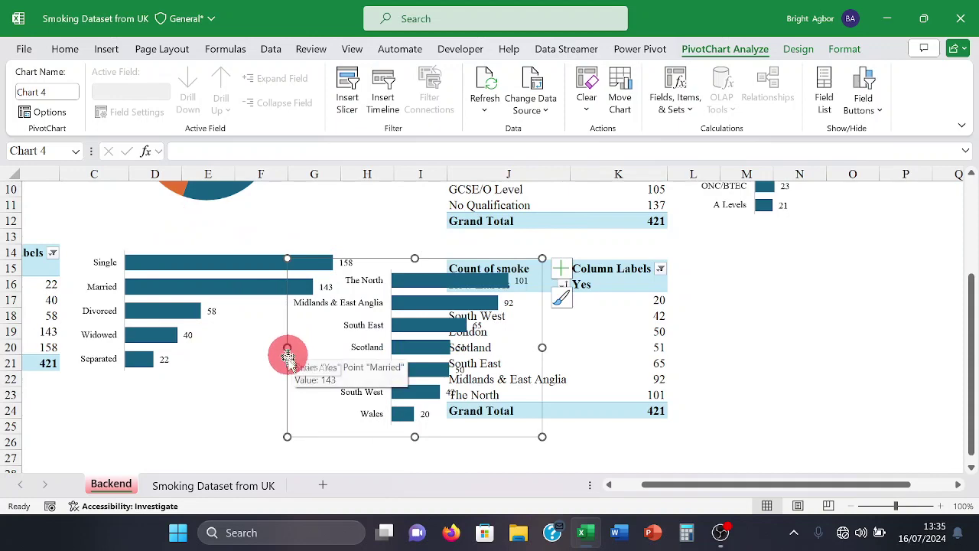
left_click_drag(287, 356, 676, 354)
left_click(313, 398)
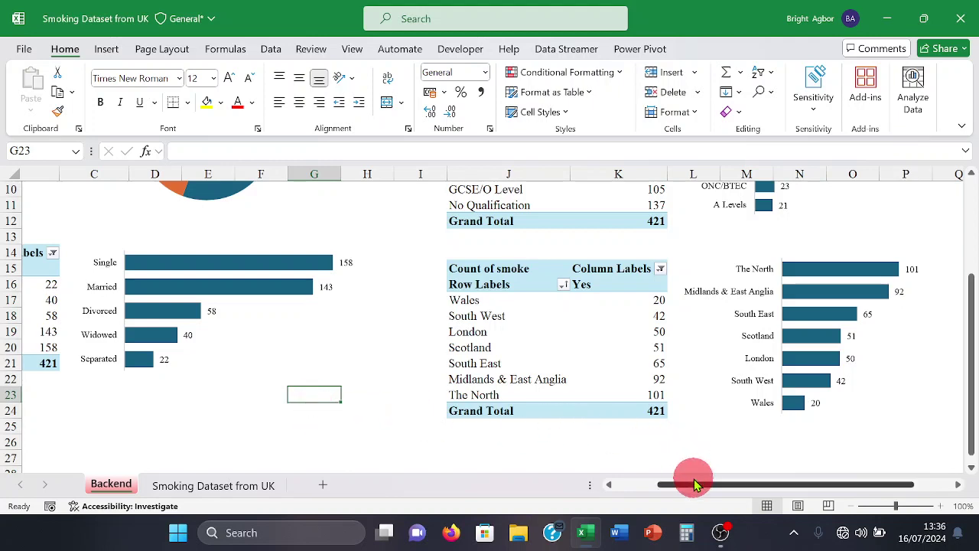
- Copy the whole region pivot table in J15:K24, including its header rows and grand total
left_click_drag(739, 486, 790, 482)
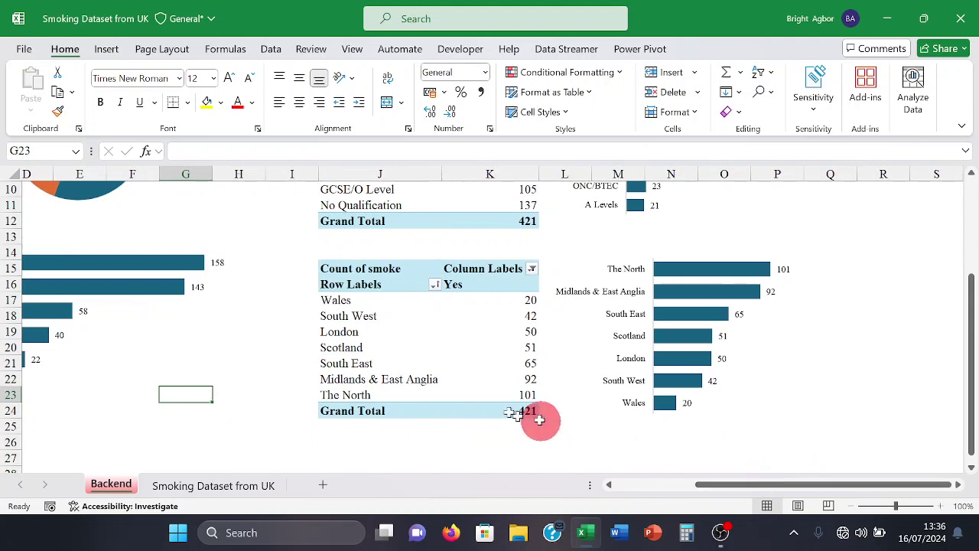
left_click(345, 281)
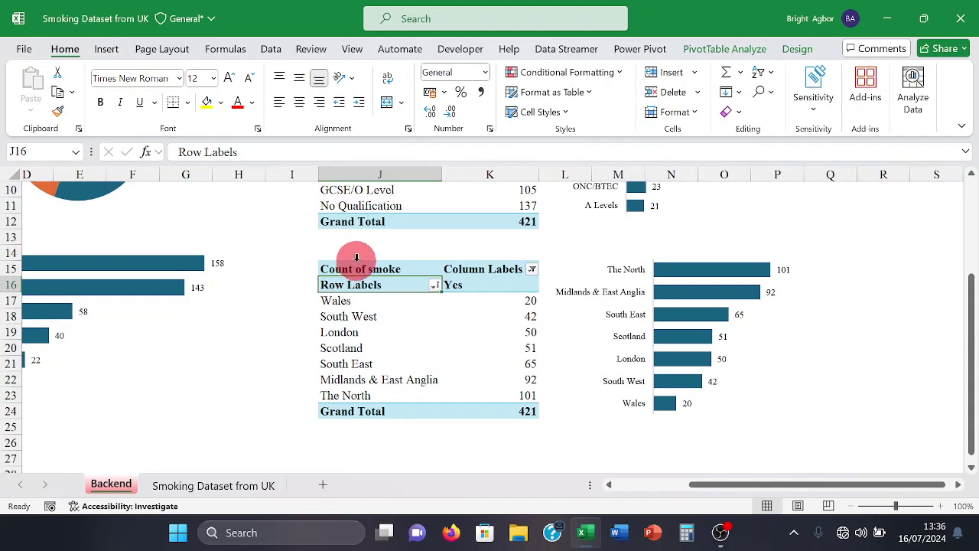
left_click(357, 269)
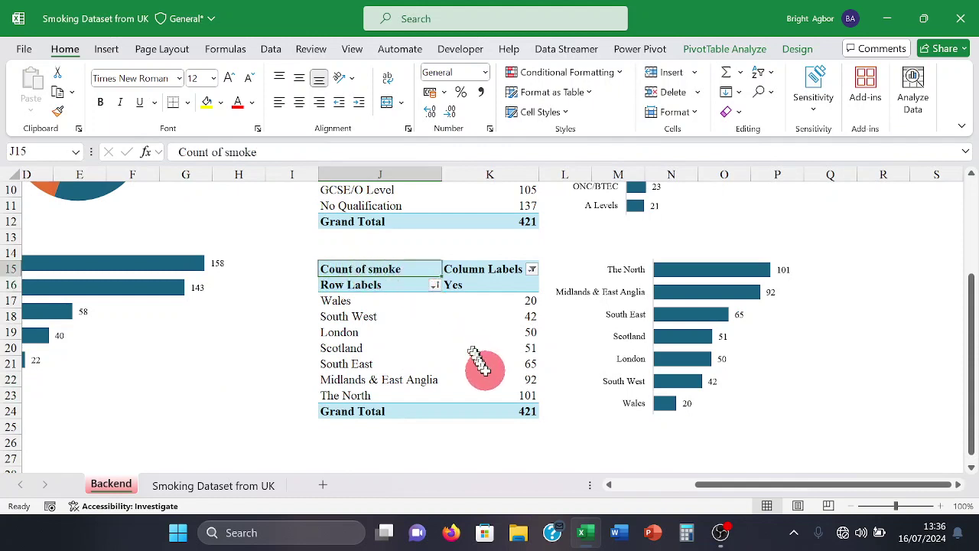
left_click_drag(382, 267, 486, 406)
right_click(447, 344)
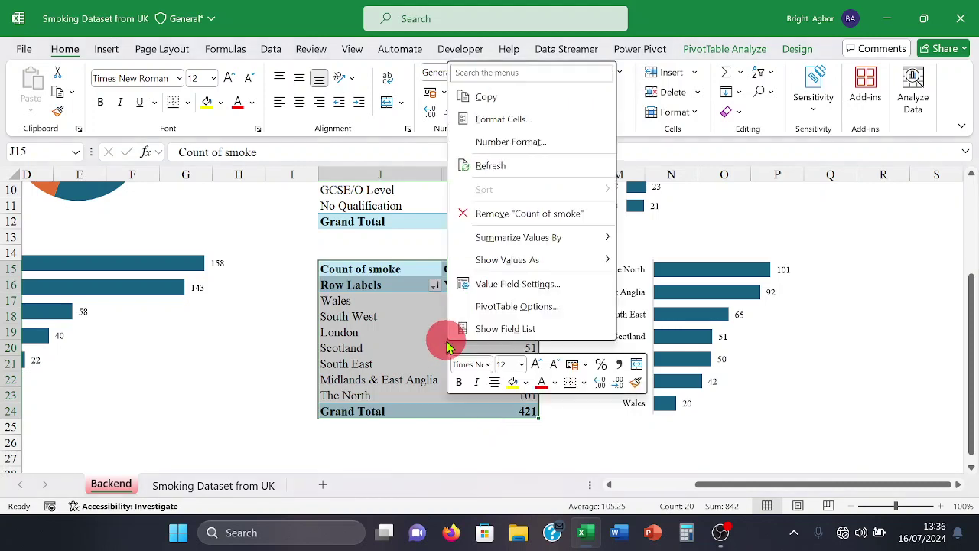
left_click(485, 97)
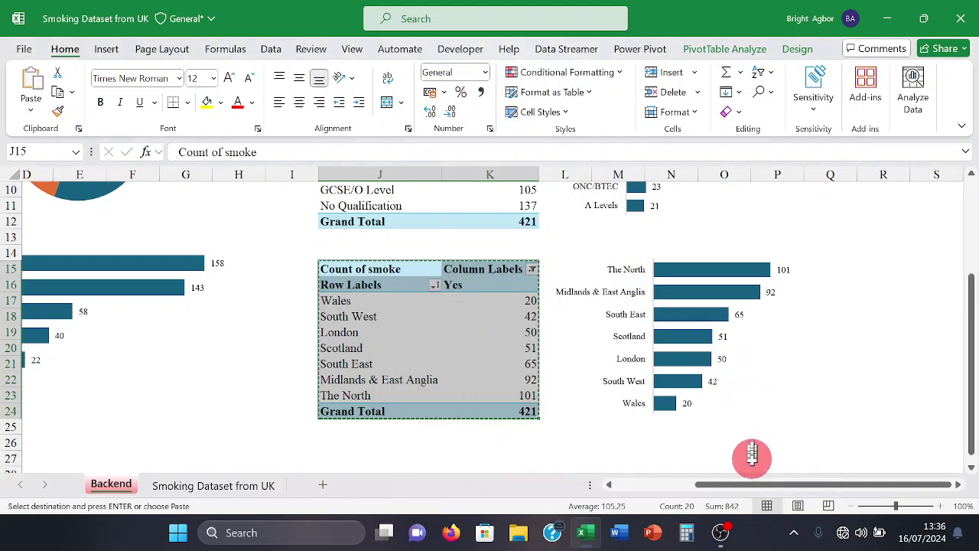
- Paste the copied region pivot table at cell S2 and autofit the width of column S
left_click(883, 362)
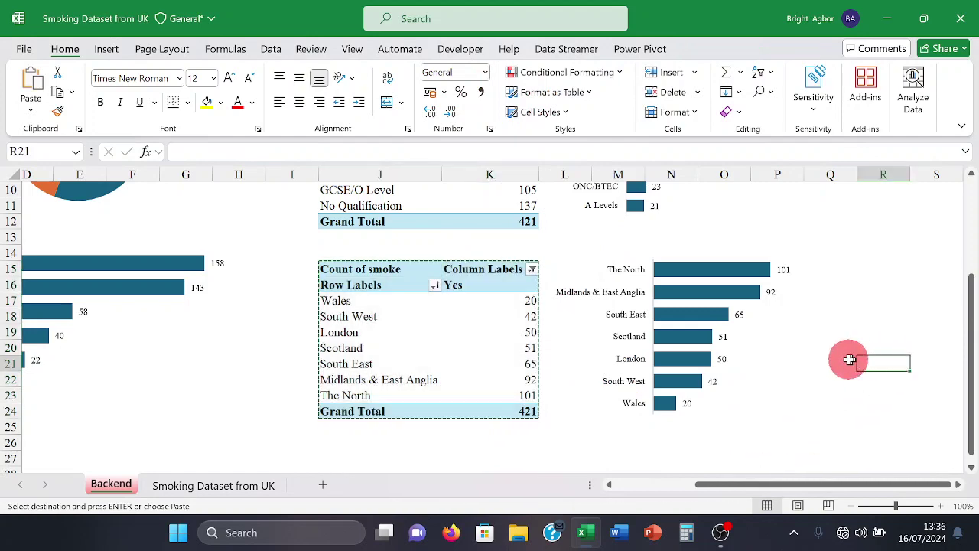
key("Up")
key("Up")
key("Up")
key("Up")
key("Up")
key("Up")
key("Up")
key("Up")
key("Up")
key("Up")
key("Up")
key("Up")
key("Up")
key("Up")
key("Up")
key("Up")
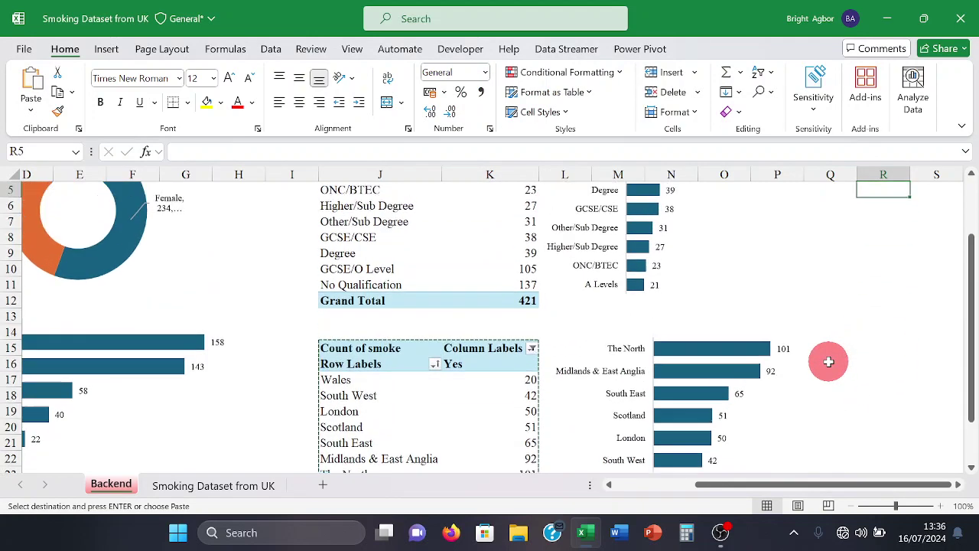
key("Up")
key("Up")
key("Up")
key("Up")
key("Right")
key("Right")
key("Right")
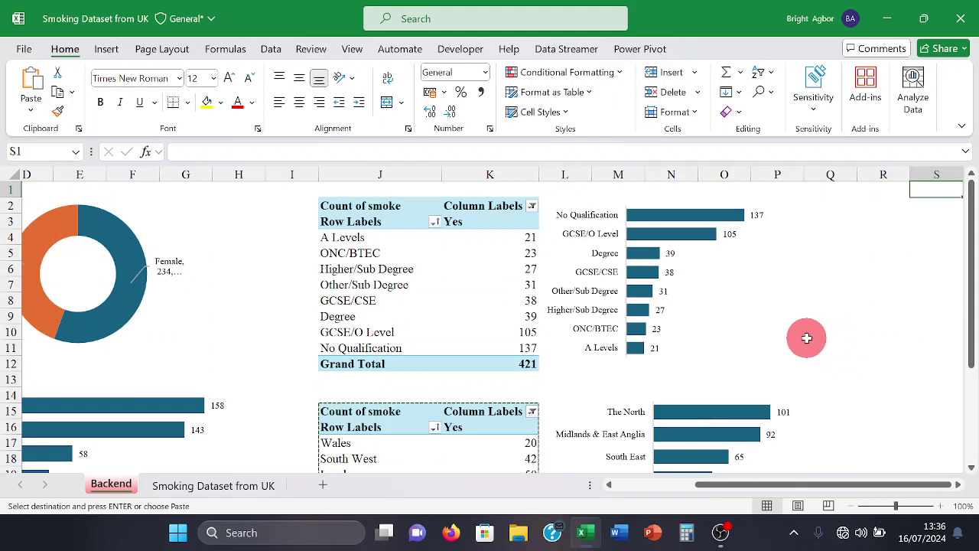
key("Right")
key("Right")
key("Right")
key("Right")
key("Right")
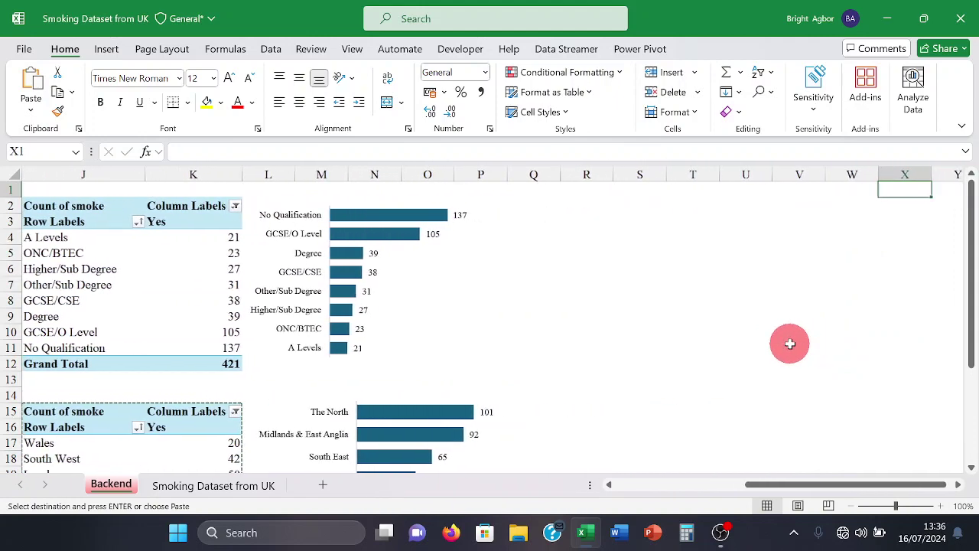
left_click(526, 201)
right_click(527, 202)
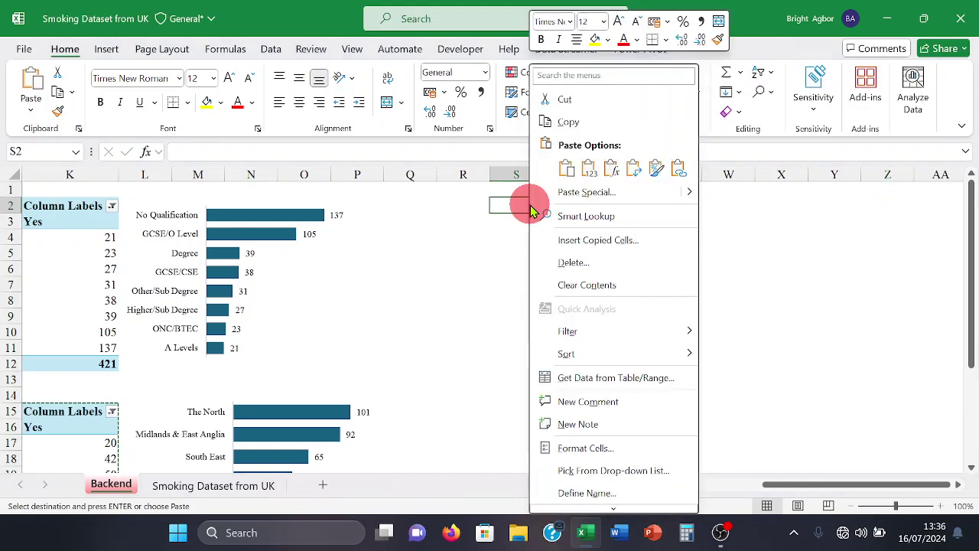
left_click(561, 164)
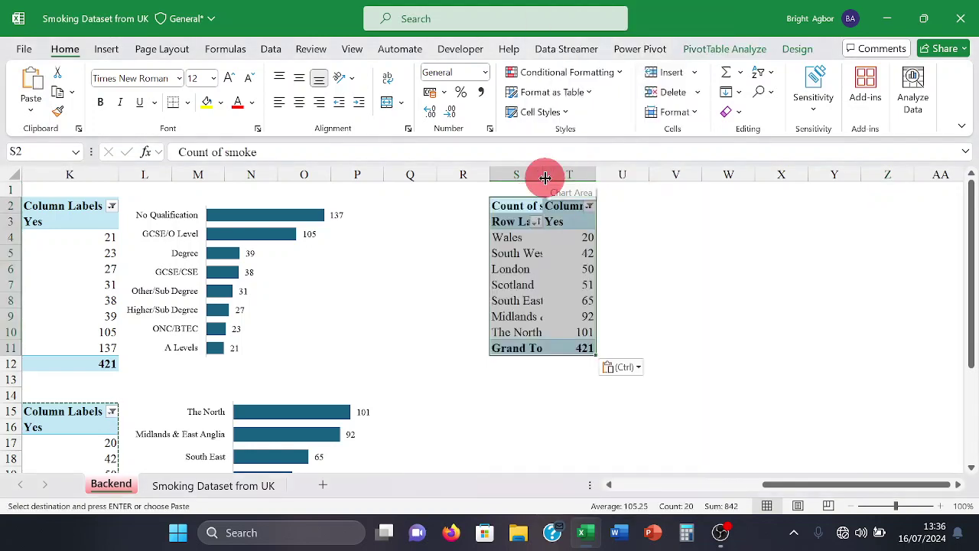
double_click(546, 178)
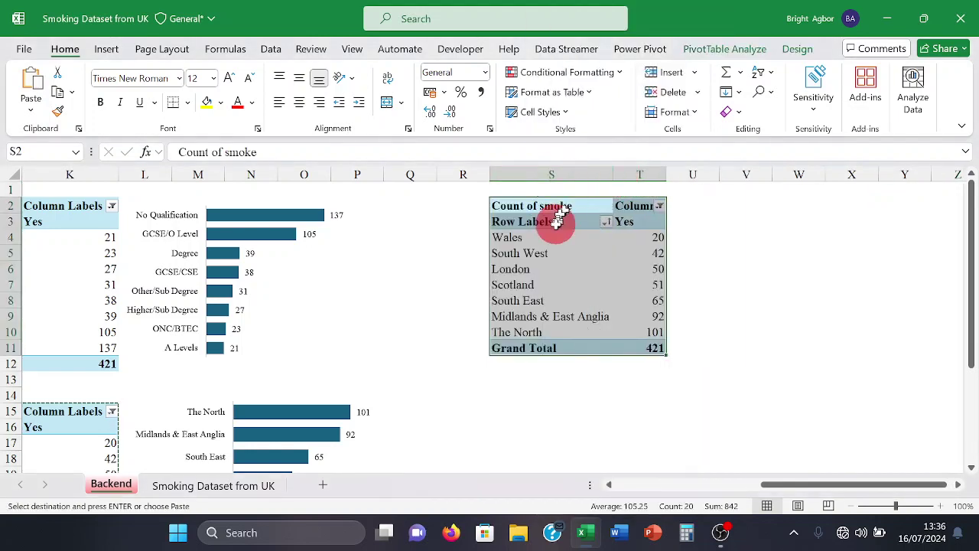
- Replace region with gross_income as the row field of the pivot table at S2
left_click(554, 268)
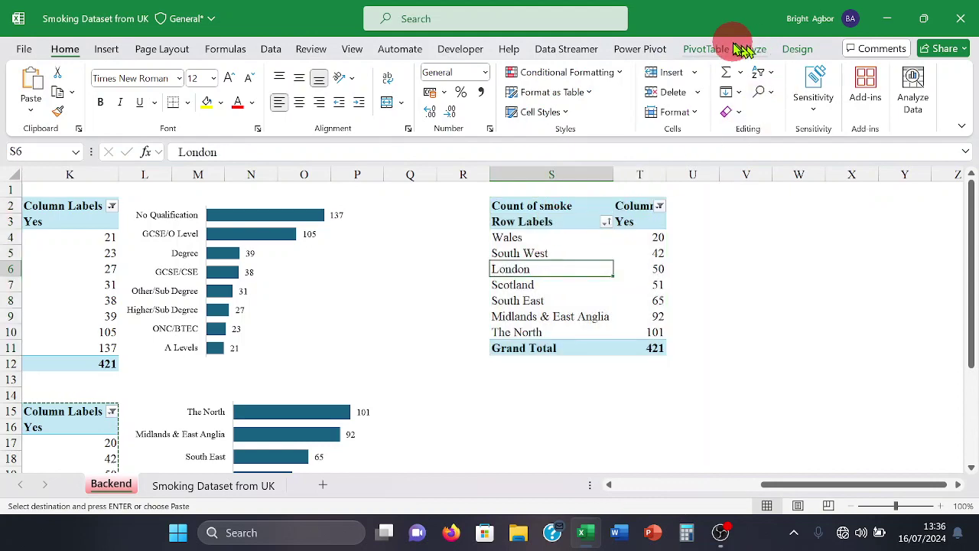
left_click(732, 49)
left_click(883, 72)
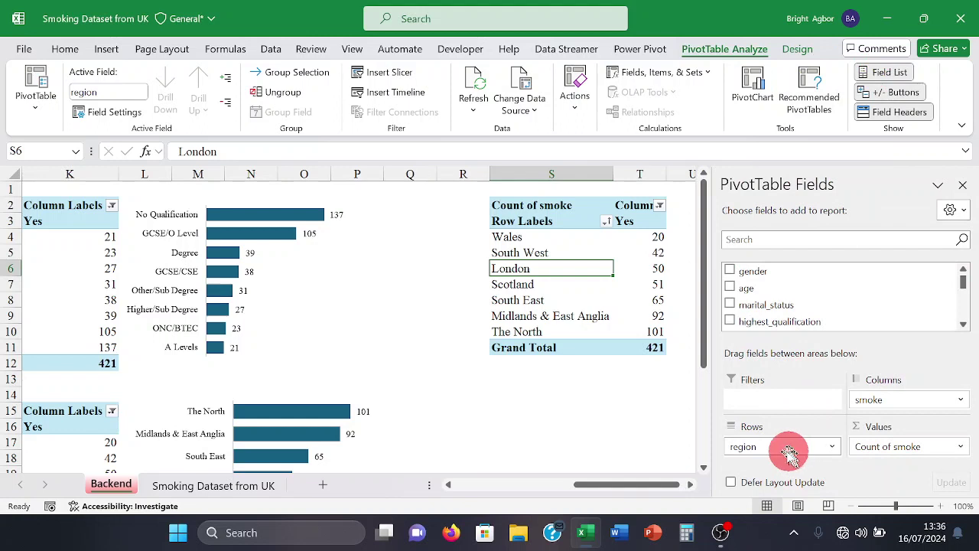
mouse_move(789, 453)
left_mouse_down()
mouse_move(704, 466)
mouse_move(632, 439)
mouse_move(793, 271)
mouse_move(757, 281)
mouse_move(752, 304)
mouse_move(789, 299)
mouse_move(790, 319)
mouse_move(826, 316)
mouse_move(813, 308)
mouse_move(788, 317)
mouse_move(769, 305)
mouse_move(782, 441)
left_mouse_up()
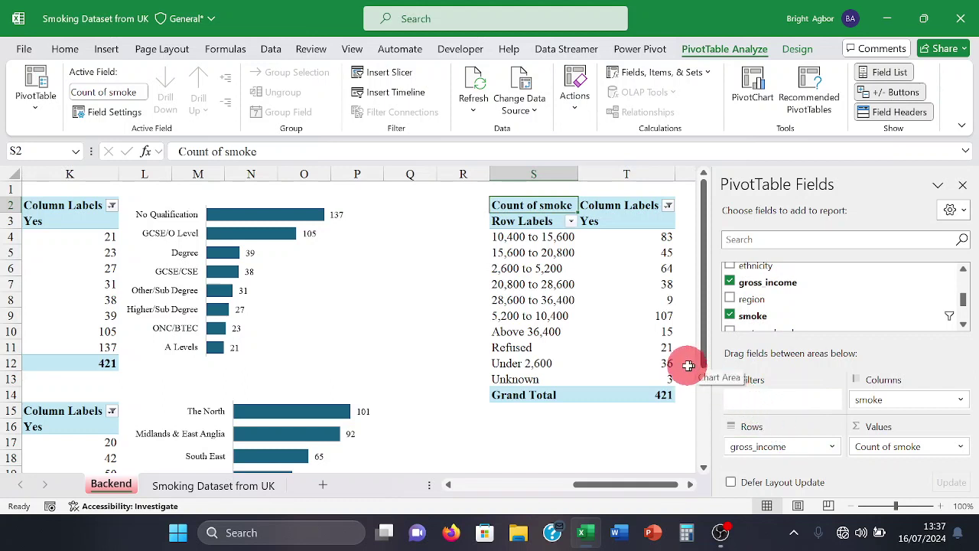
- Insert a clustered bar chart based on the gross_income pivot table
left_click(673, 303)
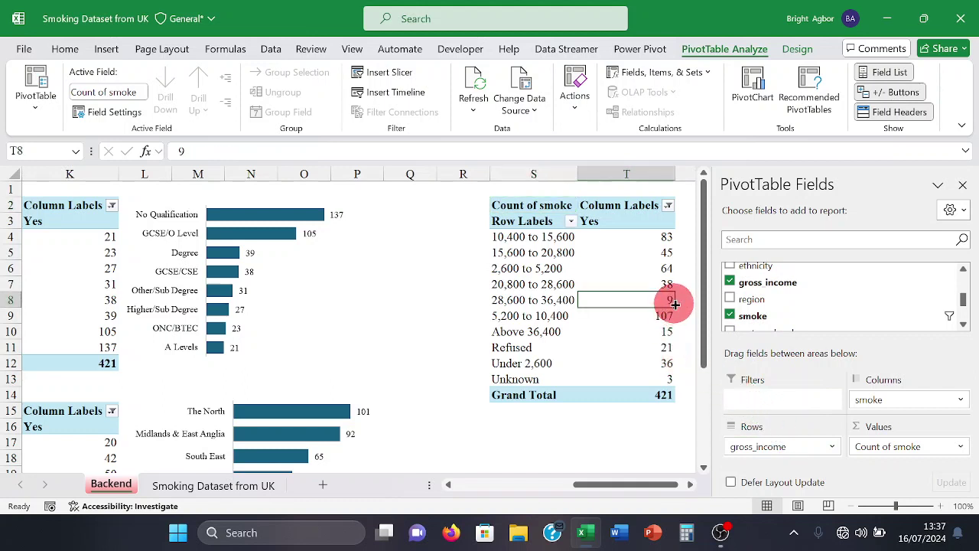
left_click(106, 48)
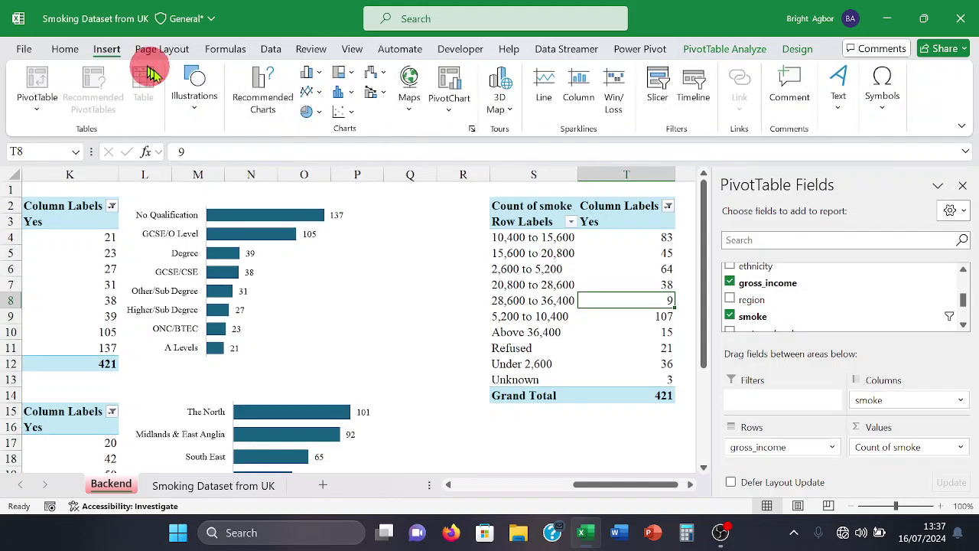
left_click(262, 99)
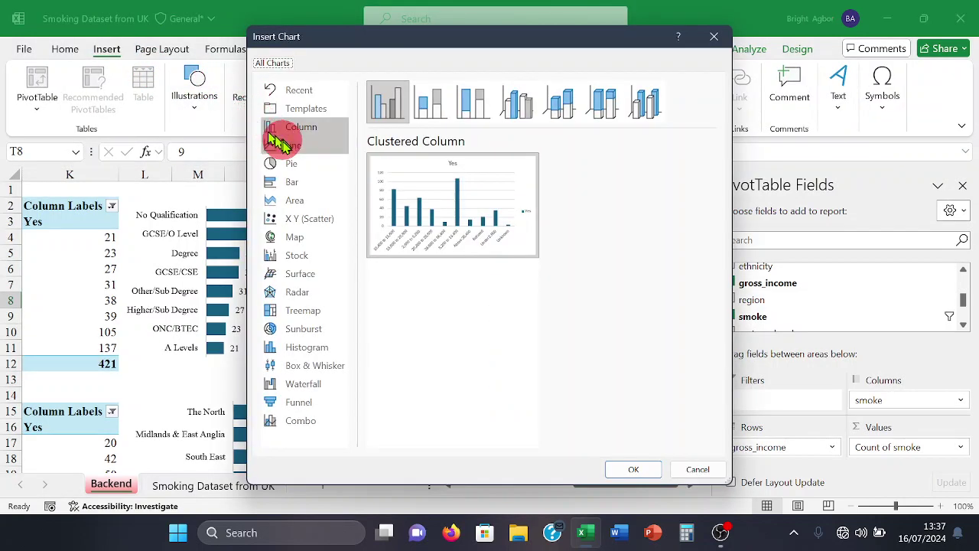
left_click(286, 146)
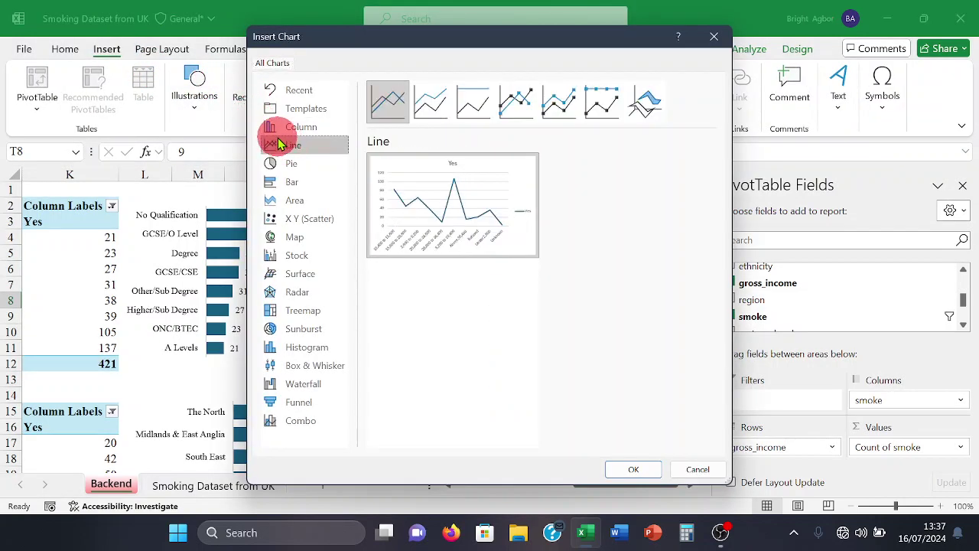
left_click(291, 183)
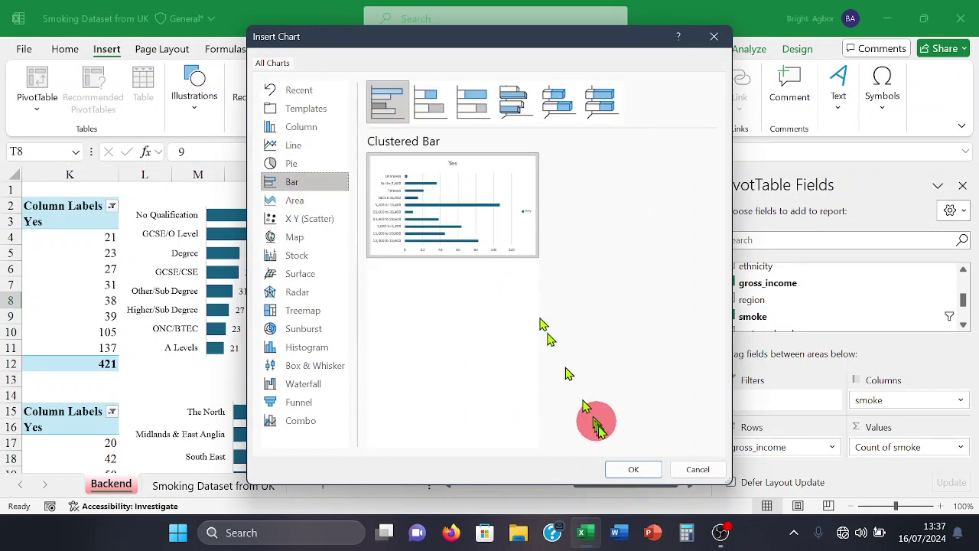
left_click(621, 468)
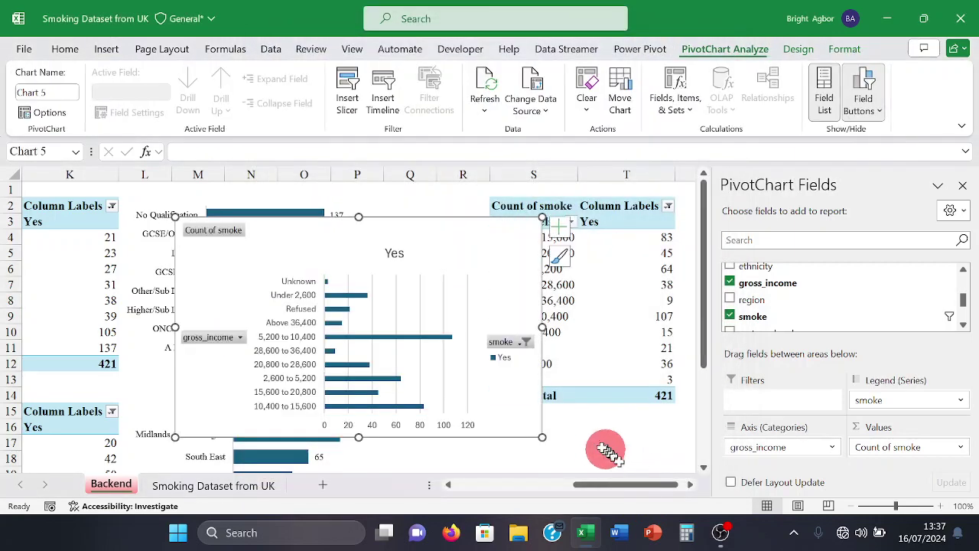
- Hide the gross income chart's field buttons, remove its title, gridlines, legend and value axis, and show data labels
left_click(866, 80)
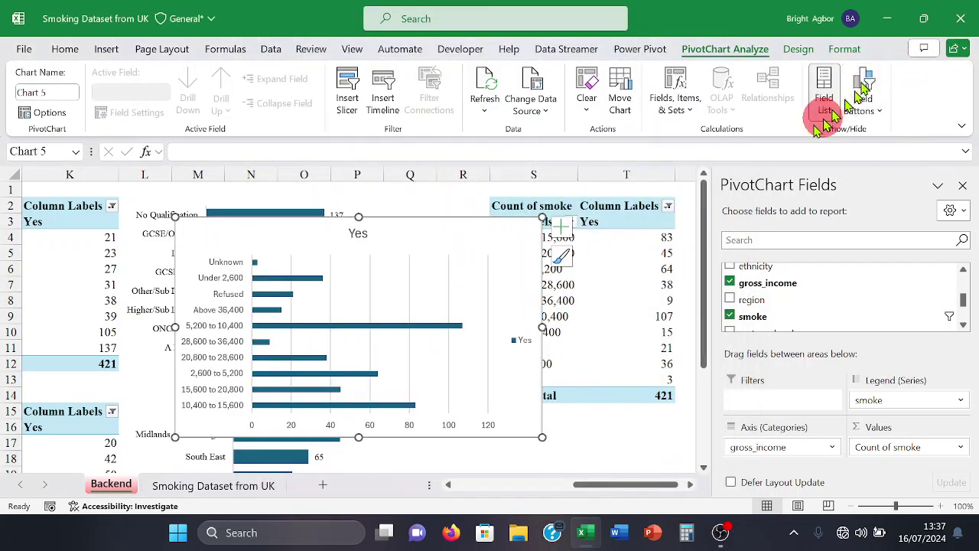
left_click(559, 231)
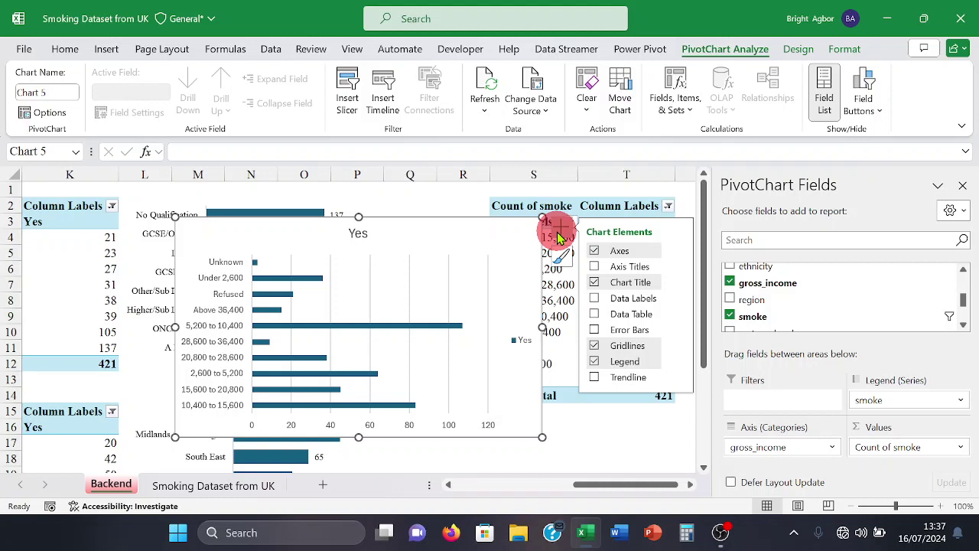
left_click(595, 282)
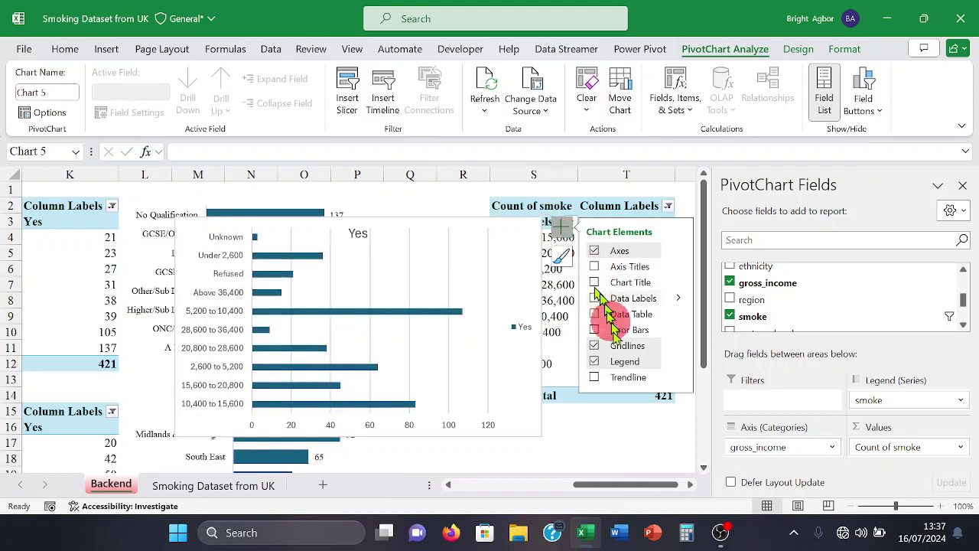
left_click(595, 345)
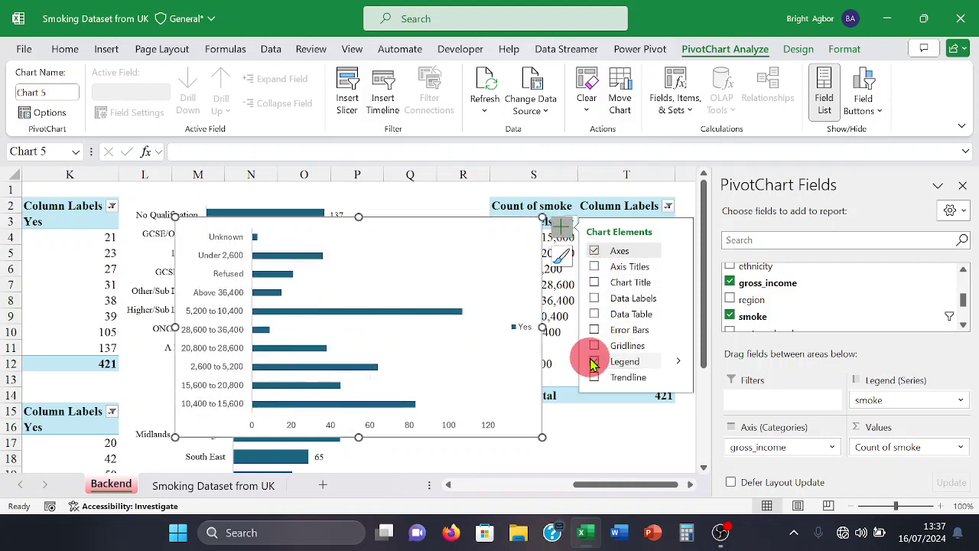
left_click(594, 361)
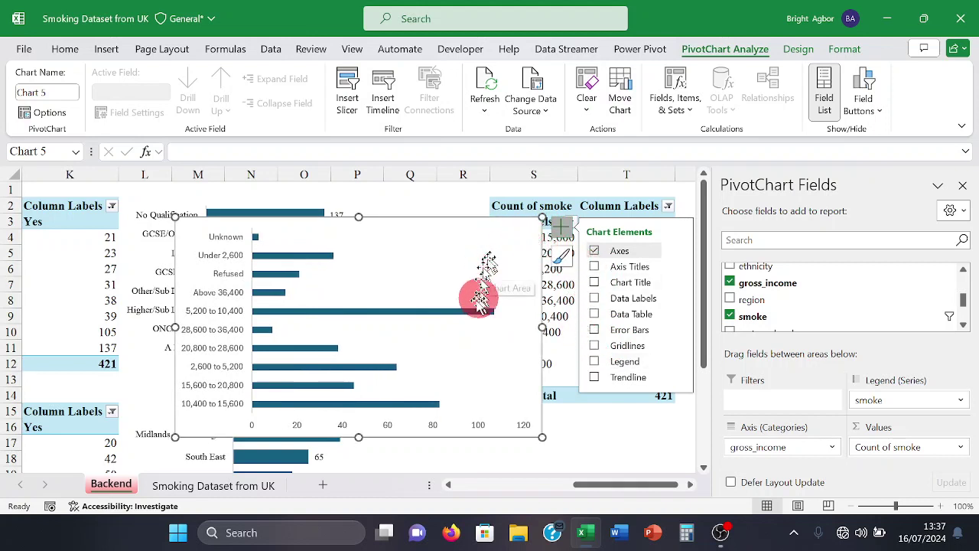
left_click(435, 427)
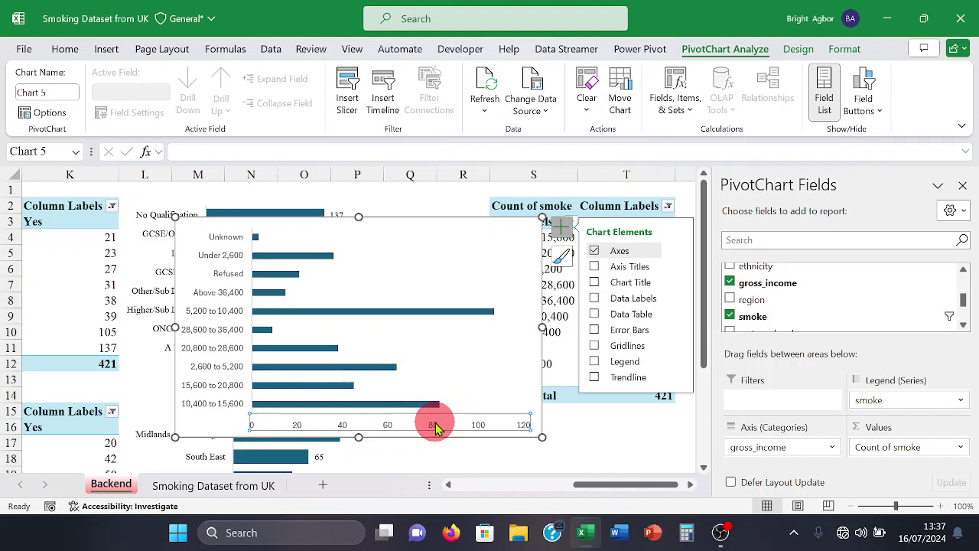
key("Delete")
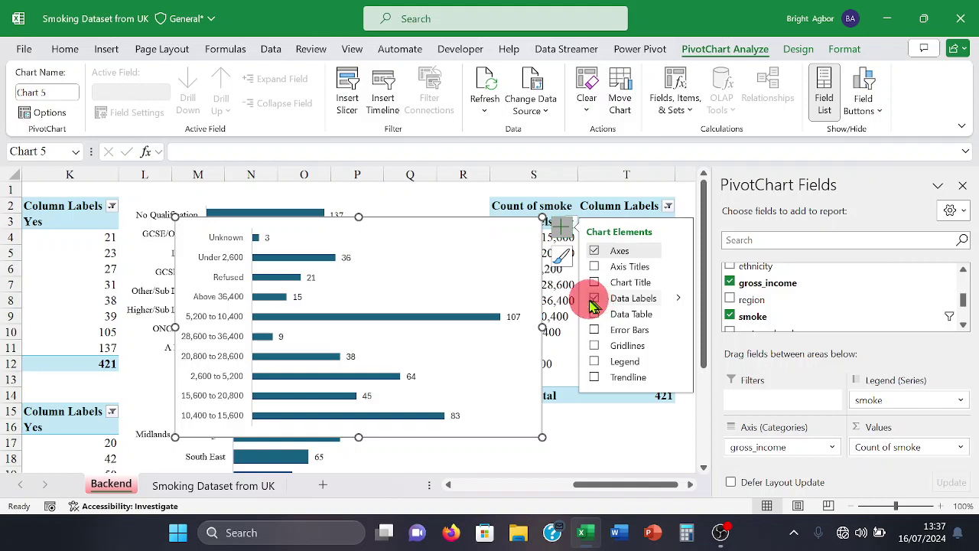
- Set the font of the gross income chart's data labels and category axis labels to Times New Roman
left_click(519, 320)
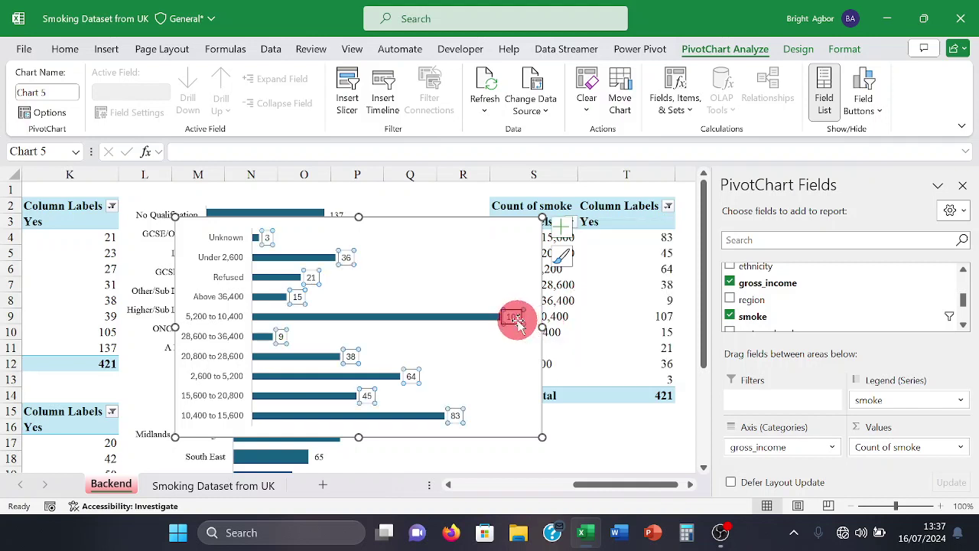
left_click(71, 49)
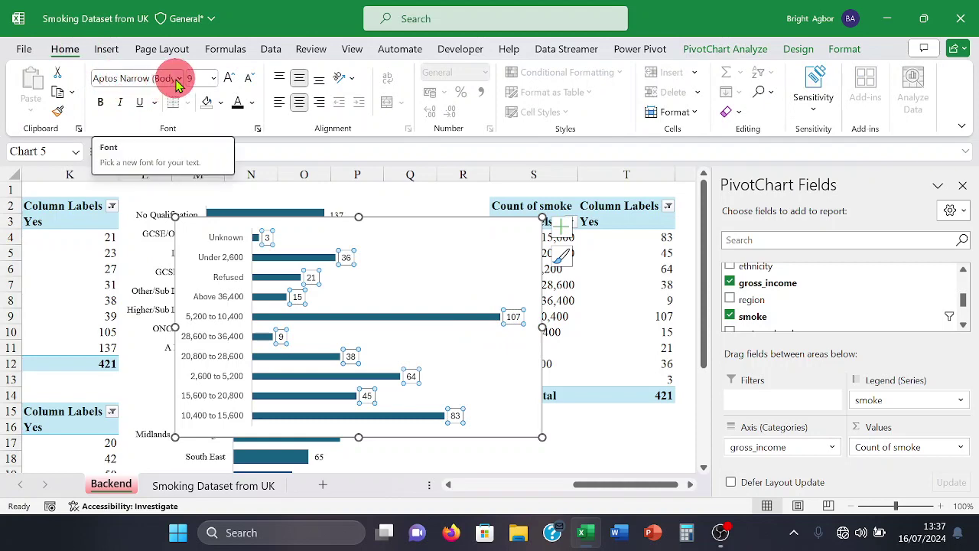
left_click(177, 79)
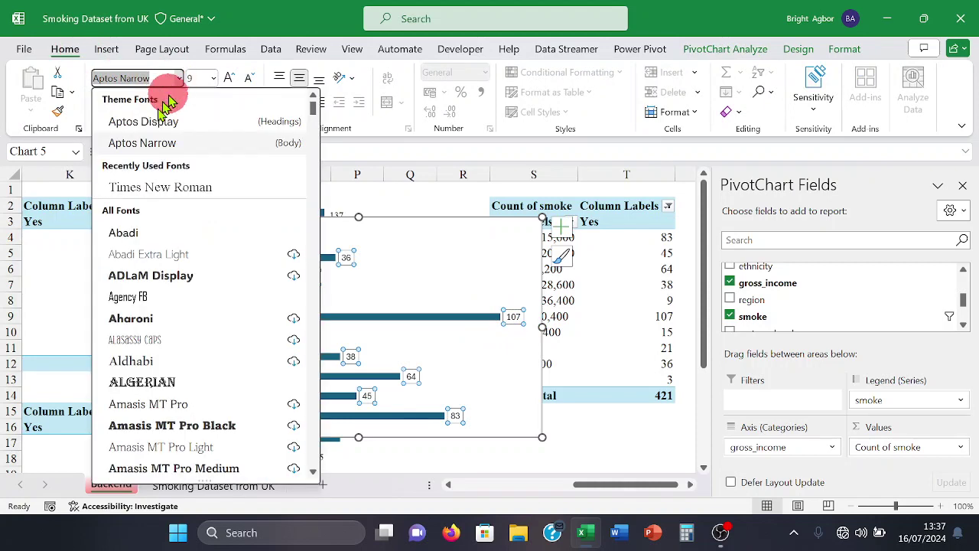
left_click(153, 186)
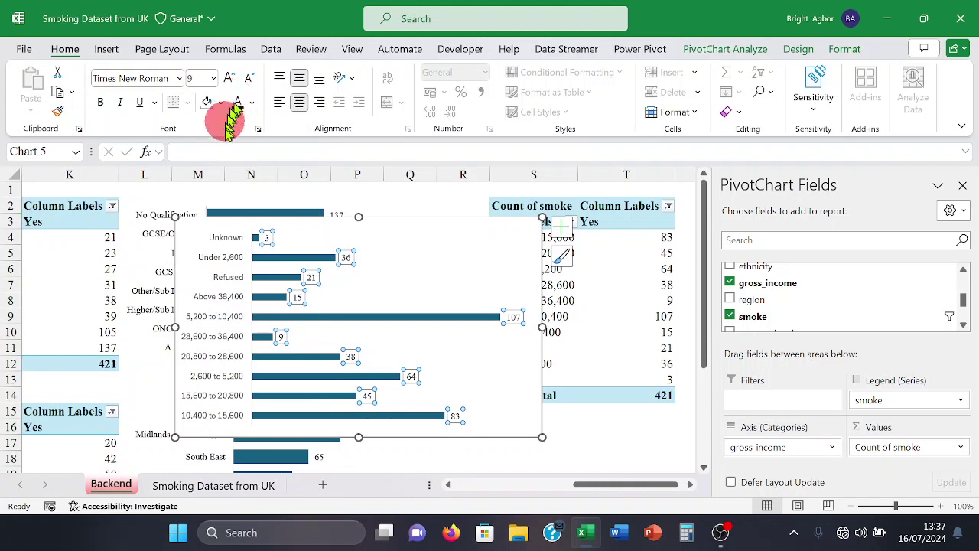
left_click(216, 266)
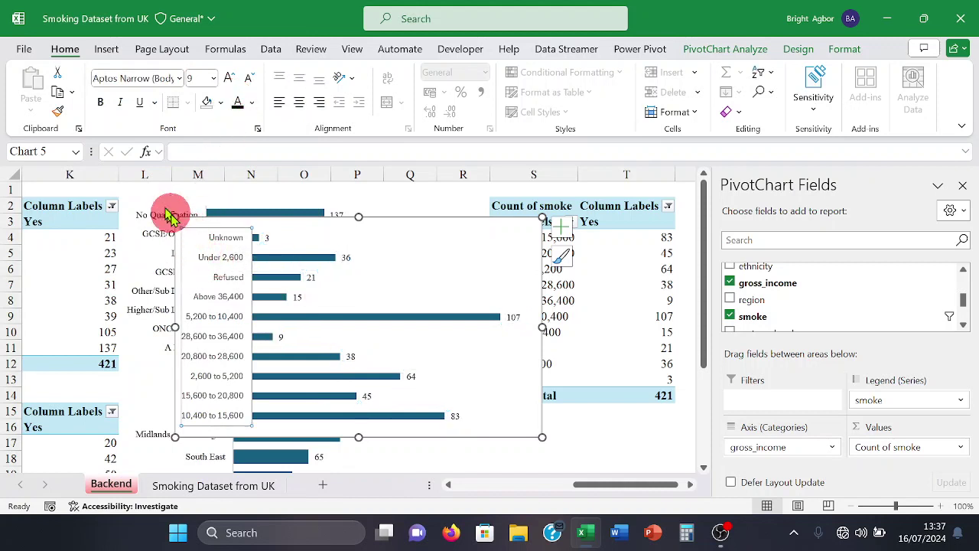
left_click(183, 79)
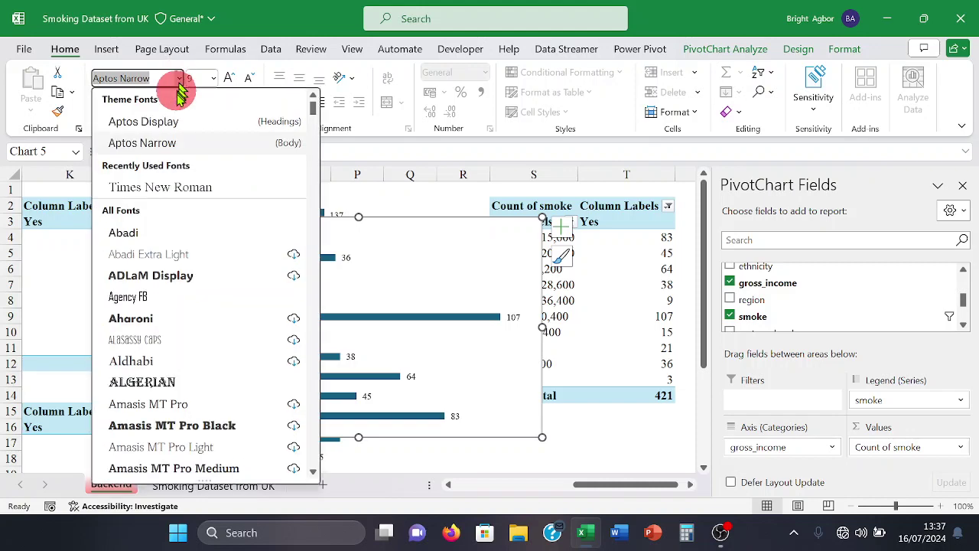
left_click(182, 186)
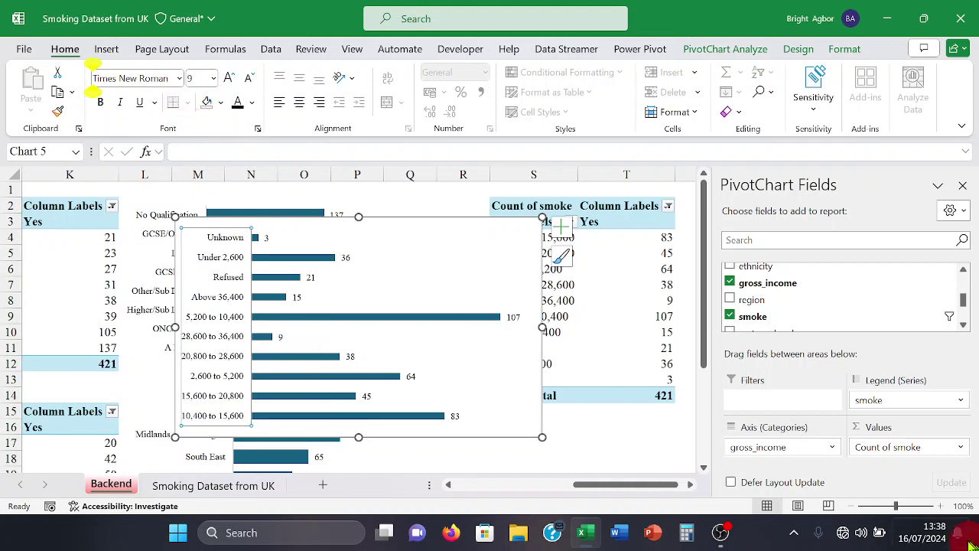
- Sort the gross_income pivot table by its smoker counts from smallest to largest
left_click(655, 349)
right_click(656, 352)
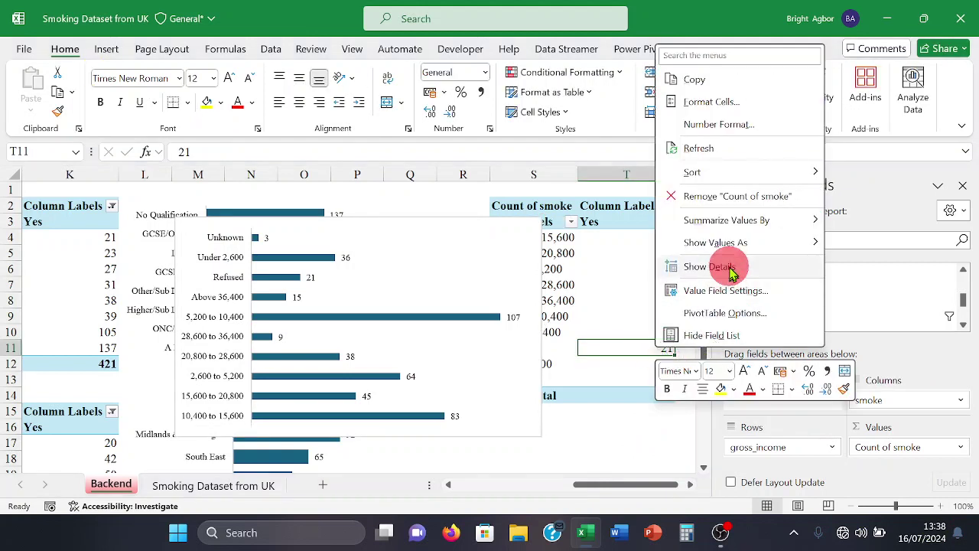
mouse_move(804, 171)
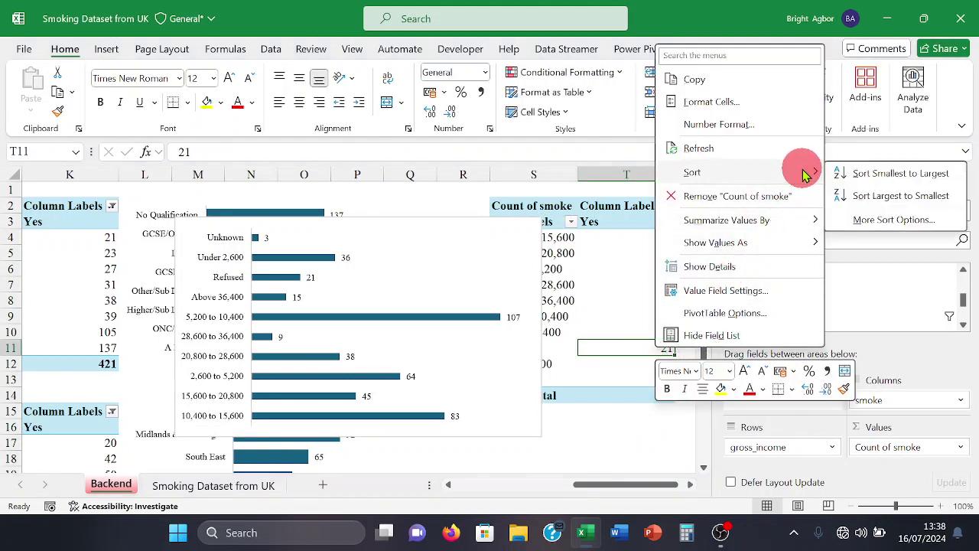
left_click(868, 174)
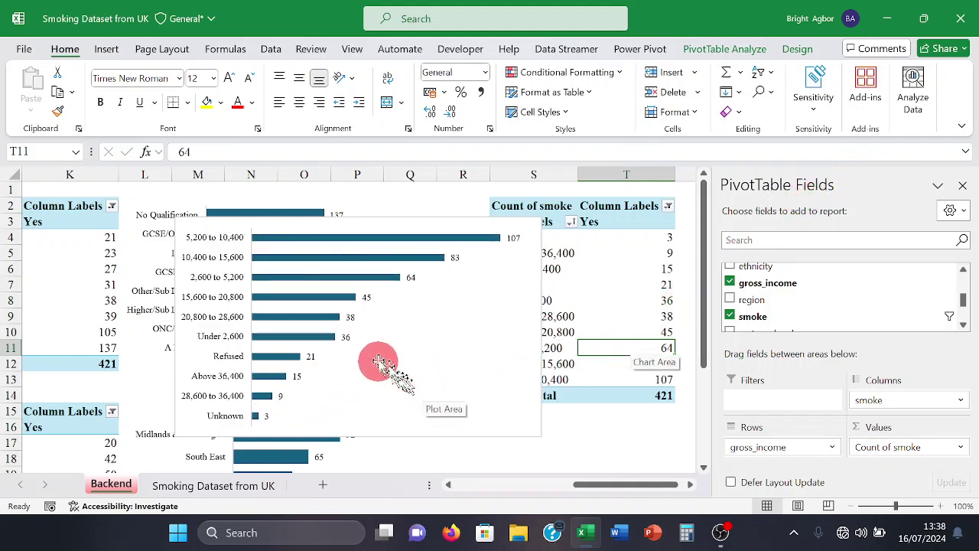
- Set the gap width of the gross income chart's bars to 25%
left_click(313, 320)
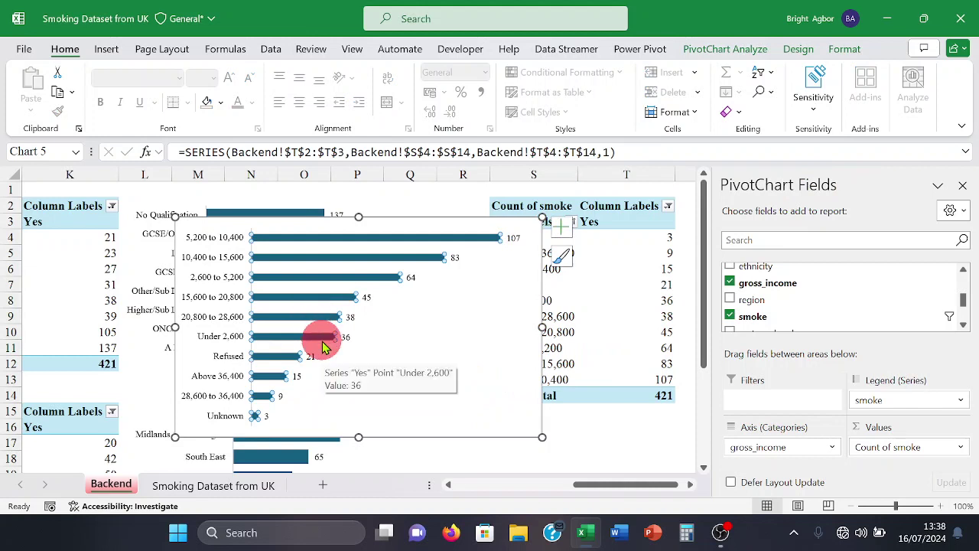
double_click(323, 347)
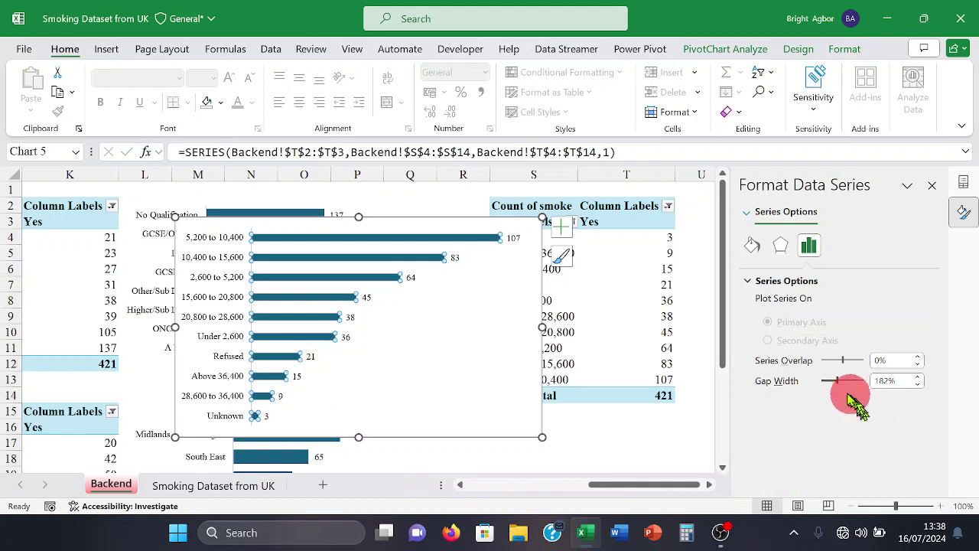
left_click(898, 380)
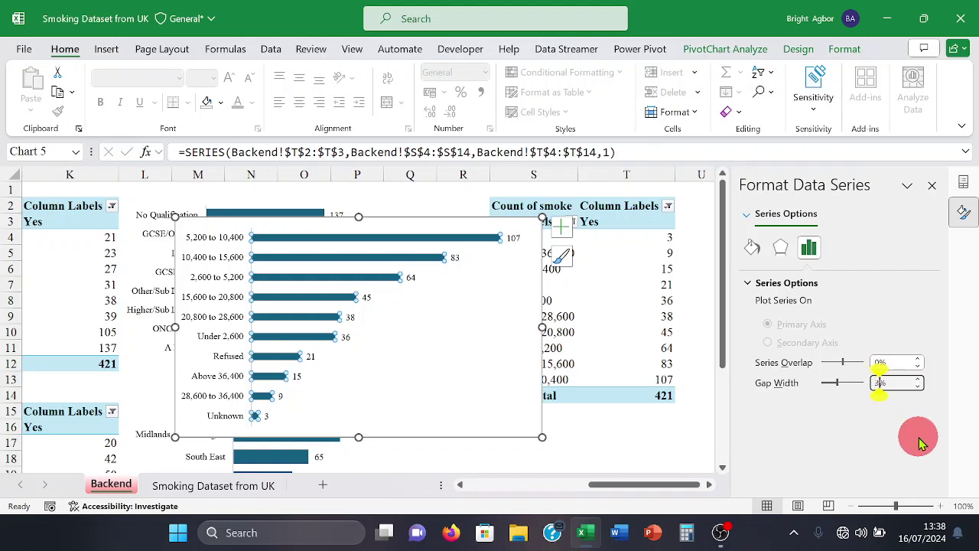
key("Return")
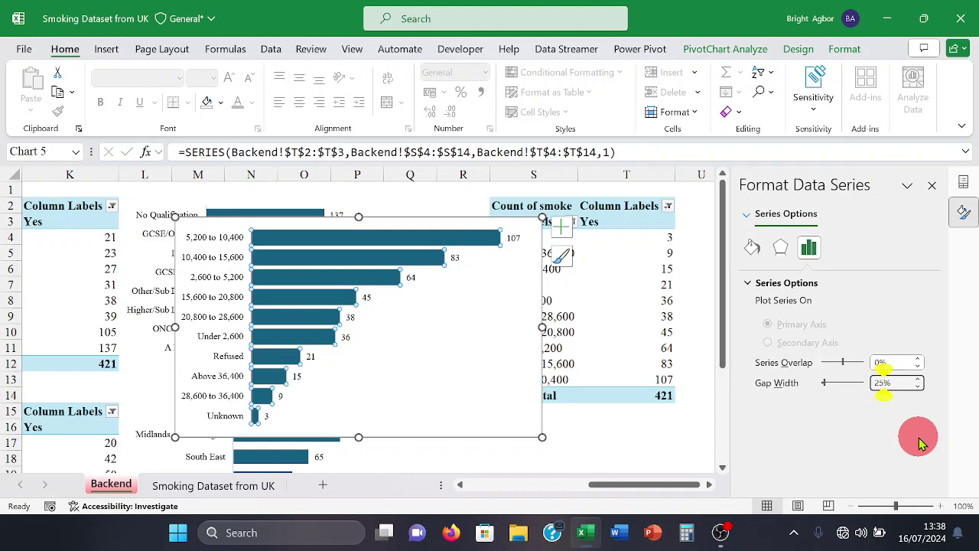
left_click(564, 446)
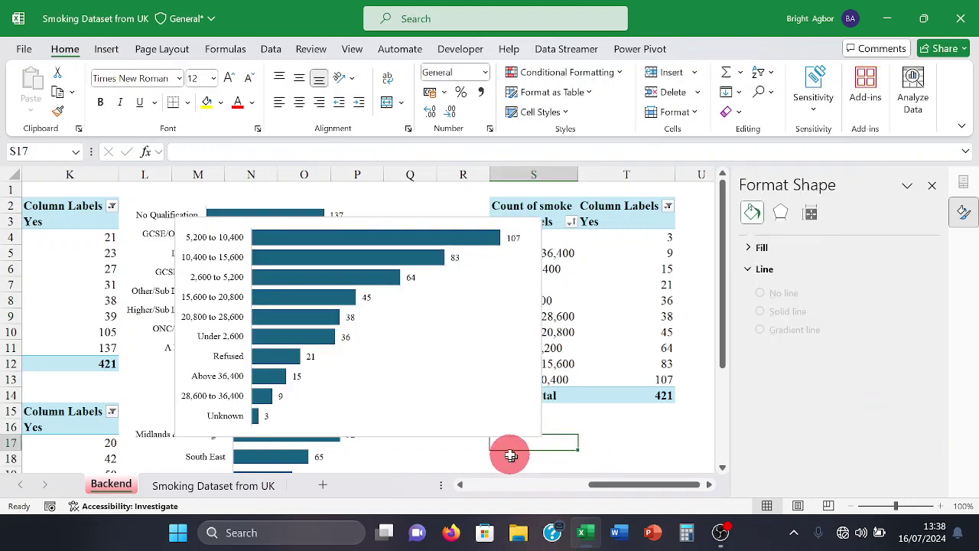
- Remove the gross income chart's fill and outline as well as its plot area's outline, and close the formatting and field panes
left_click(485, 436)
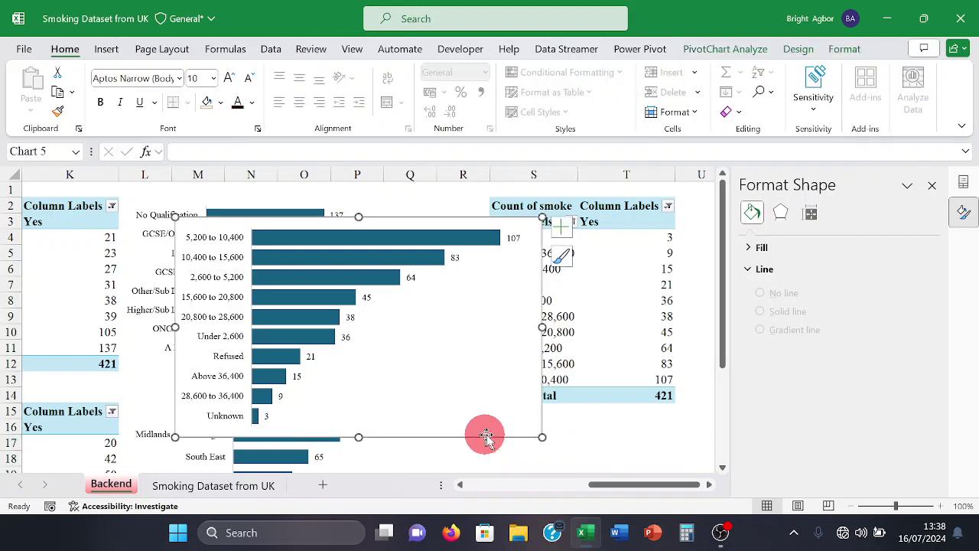
left_click(847, 48)
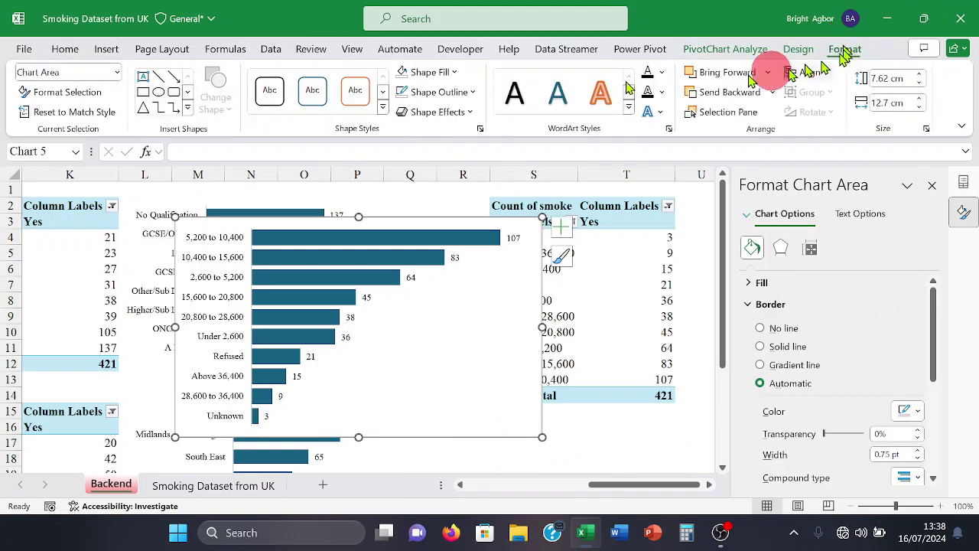
left_click(406, 72)
left_click(408, 92)
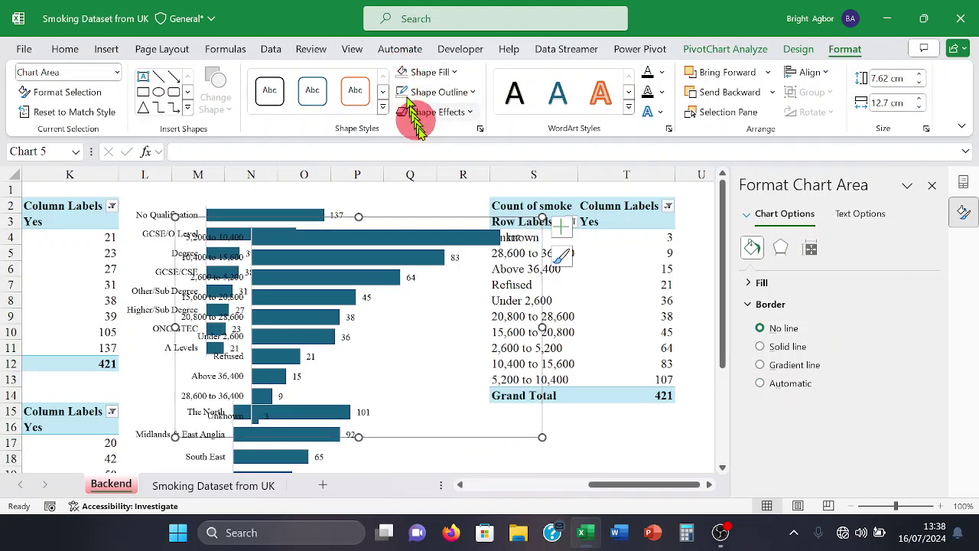
left_click(386, 294)
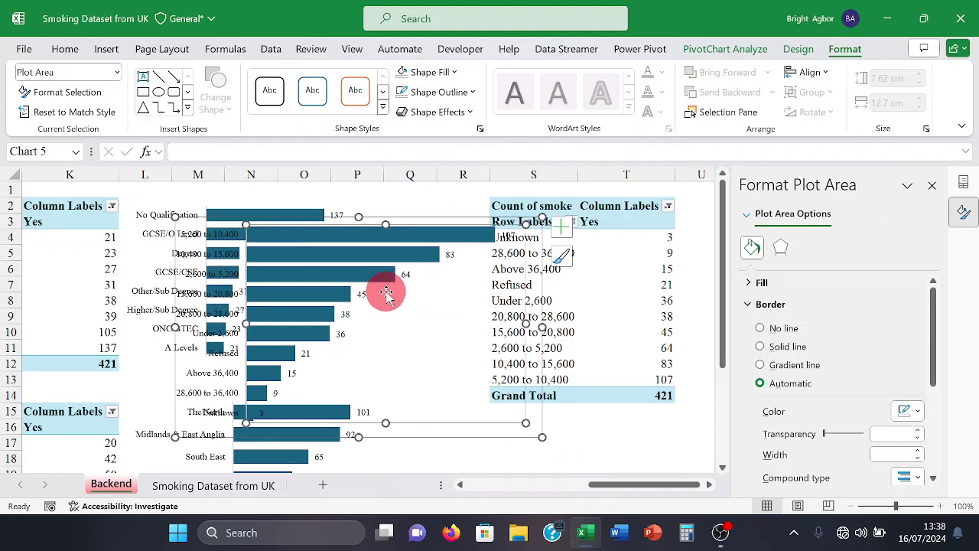
key("ctrl+z")
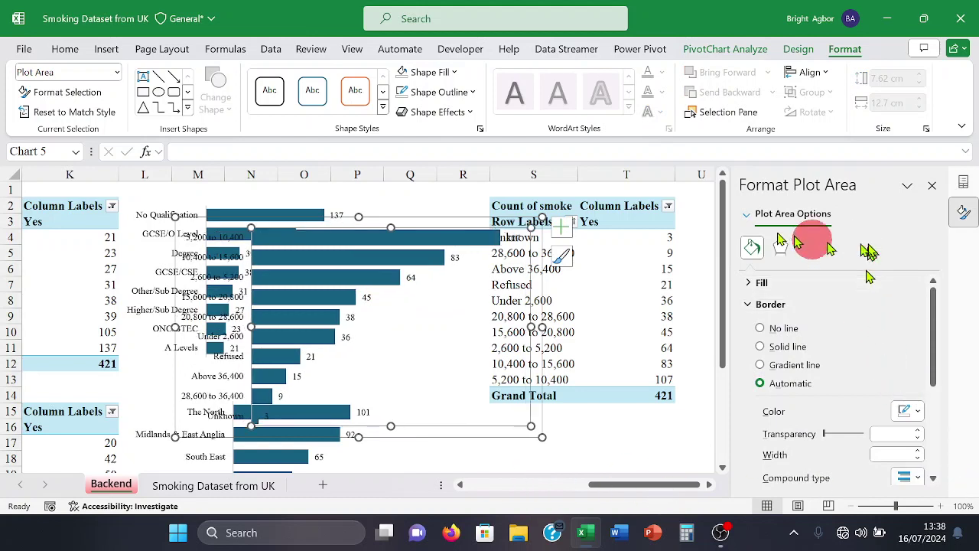
left_click(397, 92)
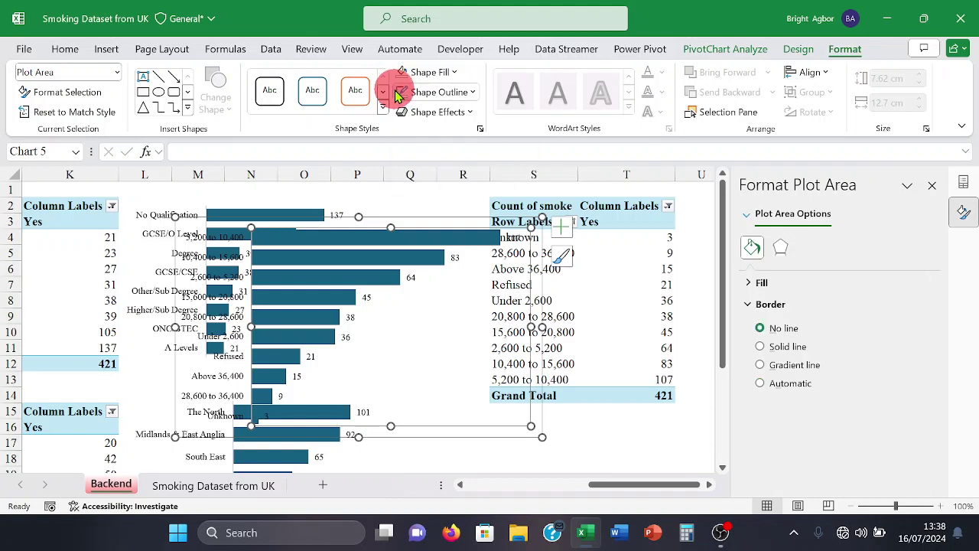
left_click(935, 185)
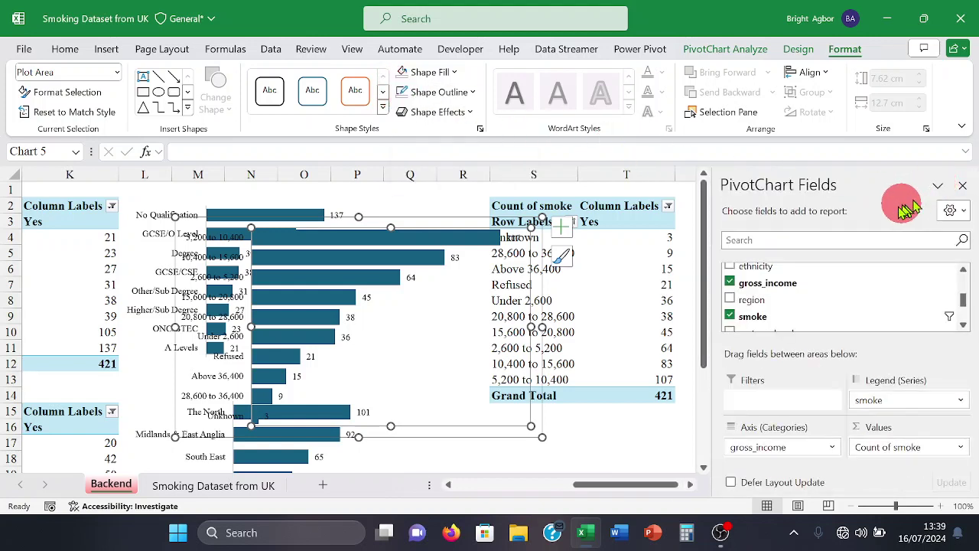
left_click(961, 188)
left_click(793, 315)
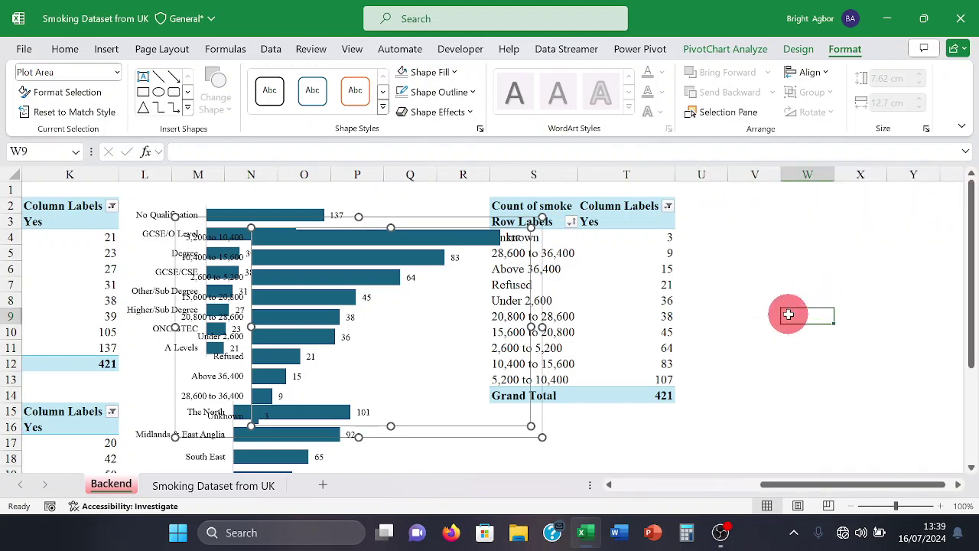
- Move the gross income chart over columns U to Y beside its pivot table and shrink it to about the table's height
left_click(423, 408)
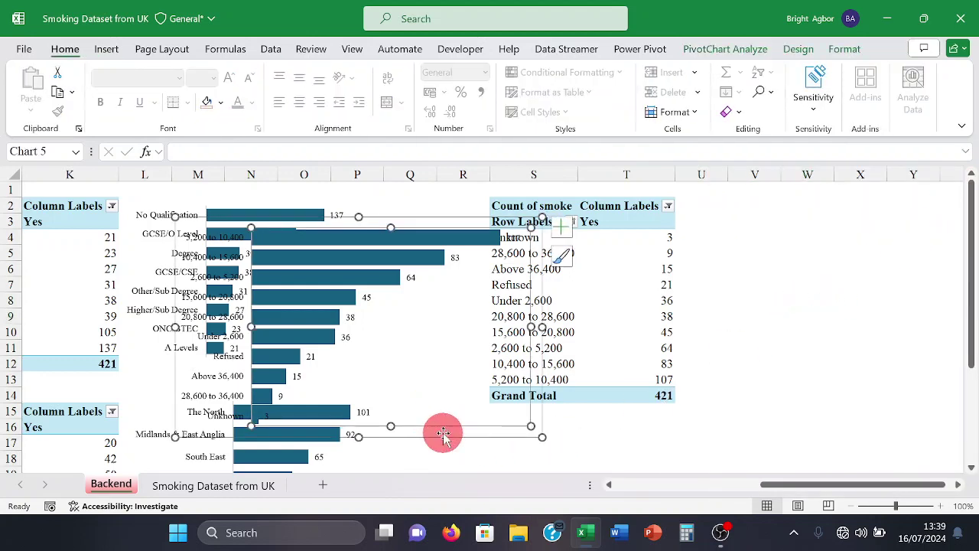
left_click_drag(443, 433, 854, 426)
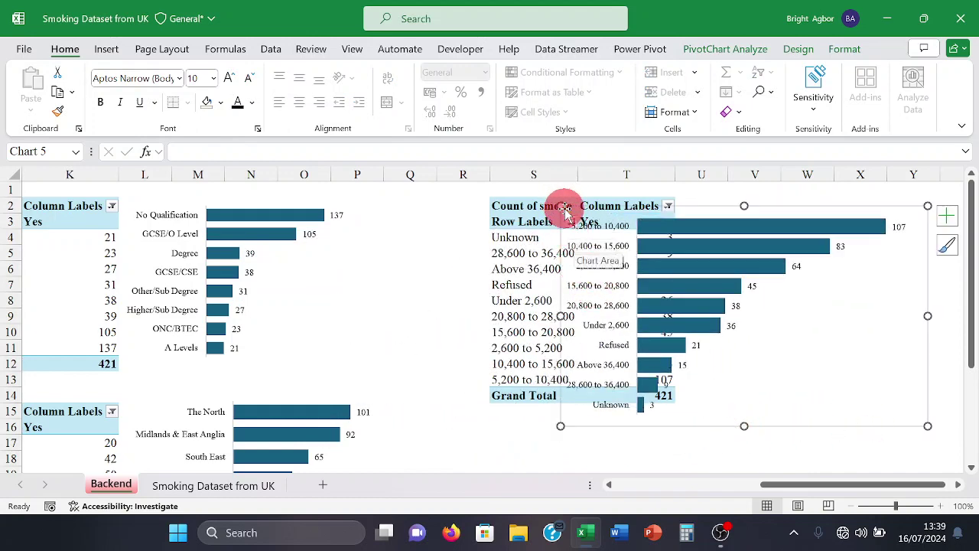
left_click_drag(566, 213, 691, 219)
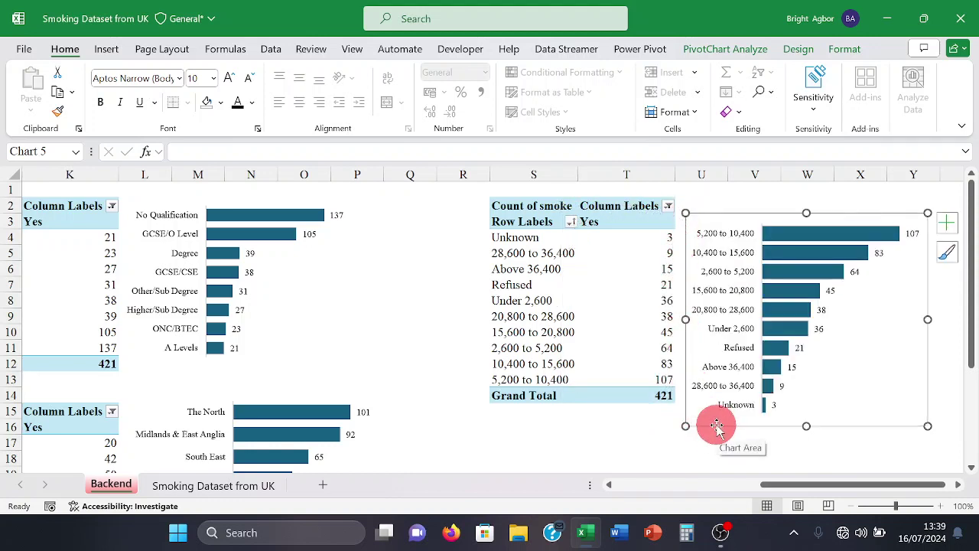
left_click_drag(716, 425, 721, 404)
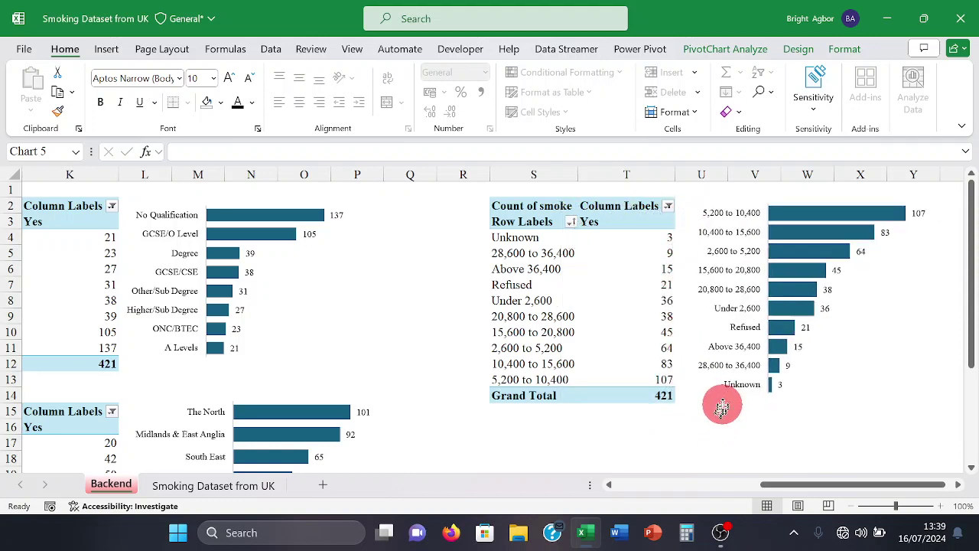
left_click(645, 426)
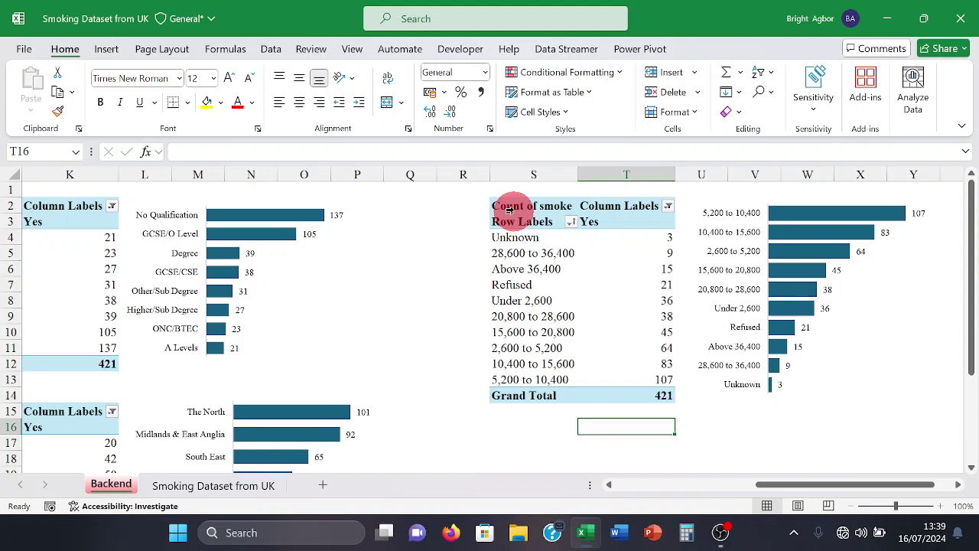
- Copy the gross_income pivot table in S2:T14 to cell AC2 and auto-fit the width of column AC
left_click_drag(525, 203, 630, 392)
right_click(541, 302)
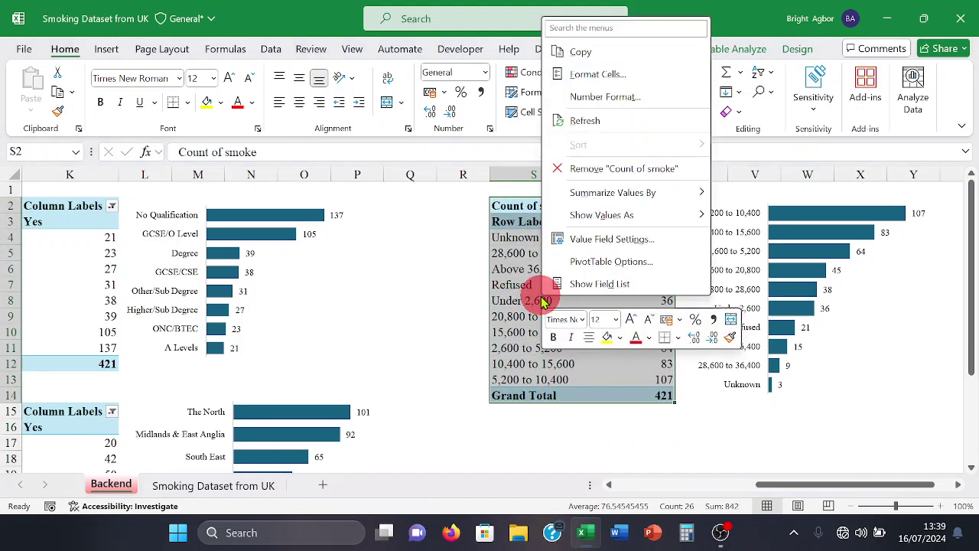
left_click(585, 54)
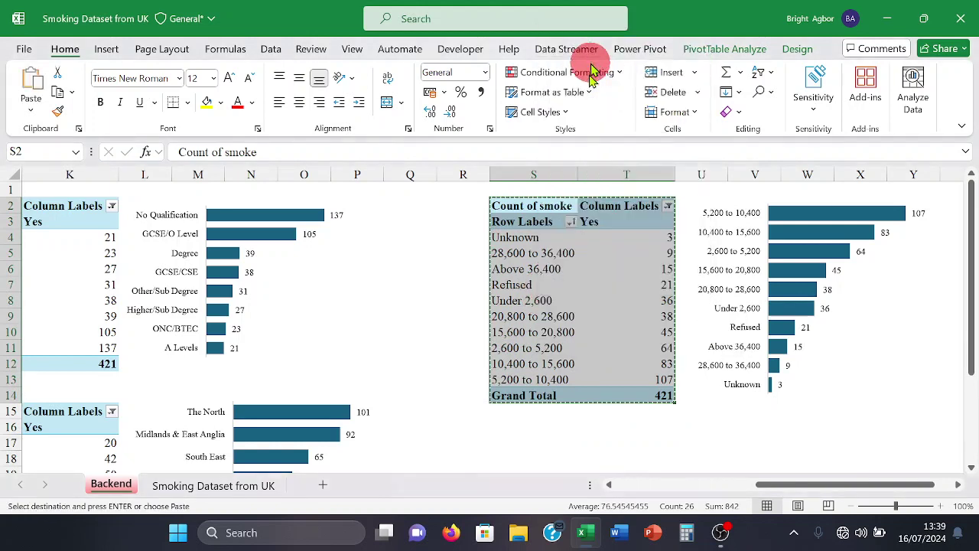
left_click(834, 459)
key("Right")
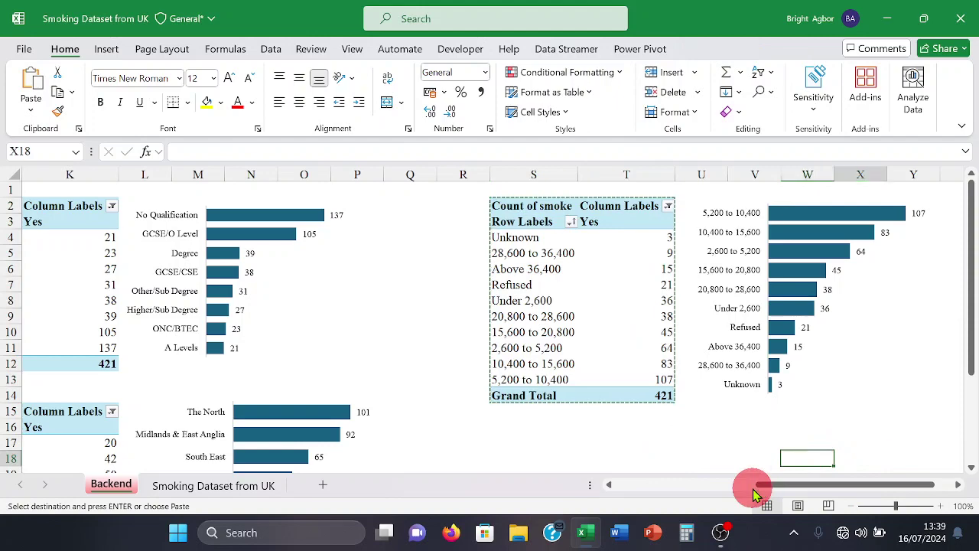
key("Right")
key("Right")
key("Right")
key("Right")
key("Right")
key("Right")
key("Right")
key("Right")
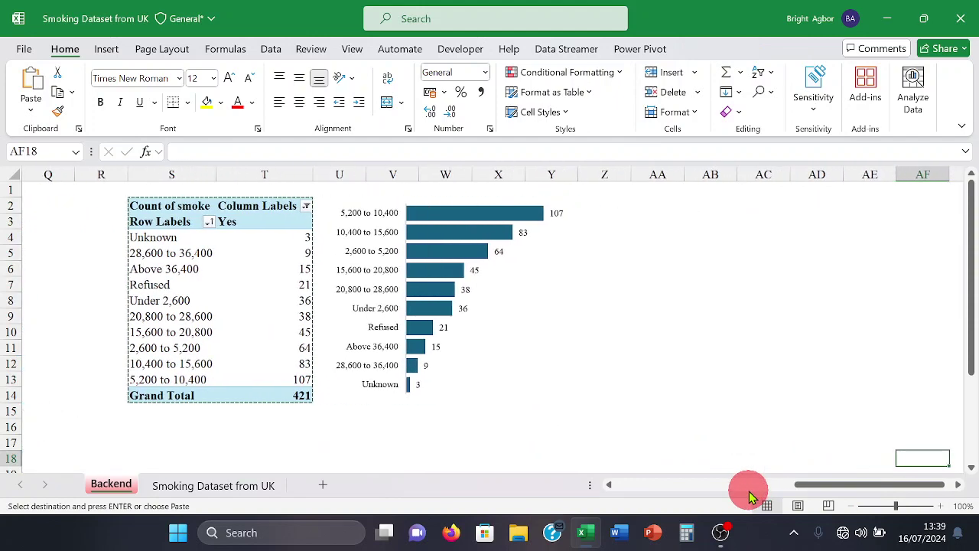
key("Right")
key("Right")
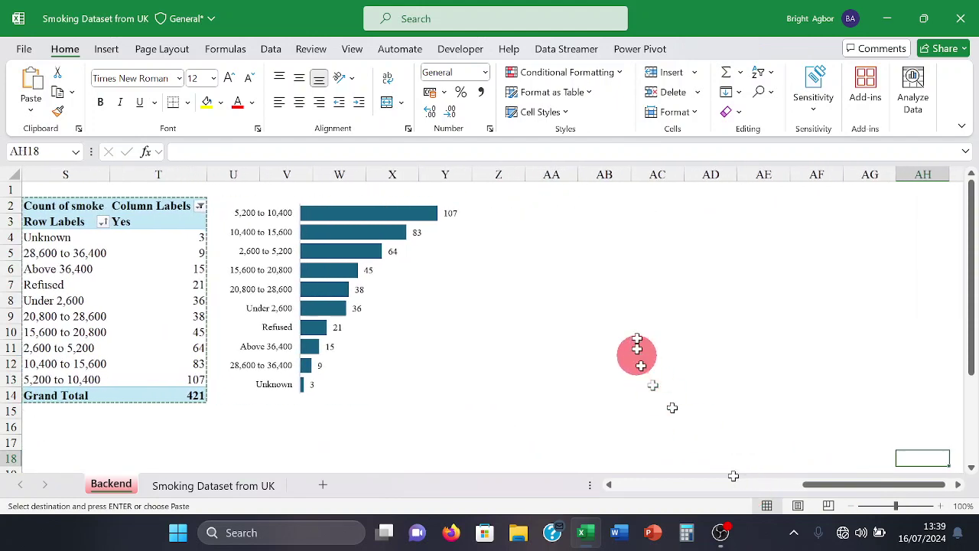
left_click(658, 209)
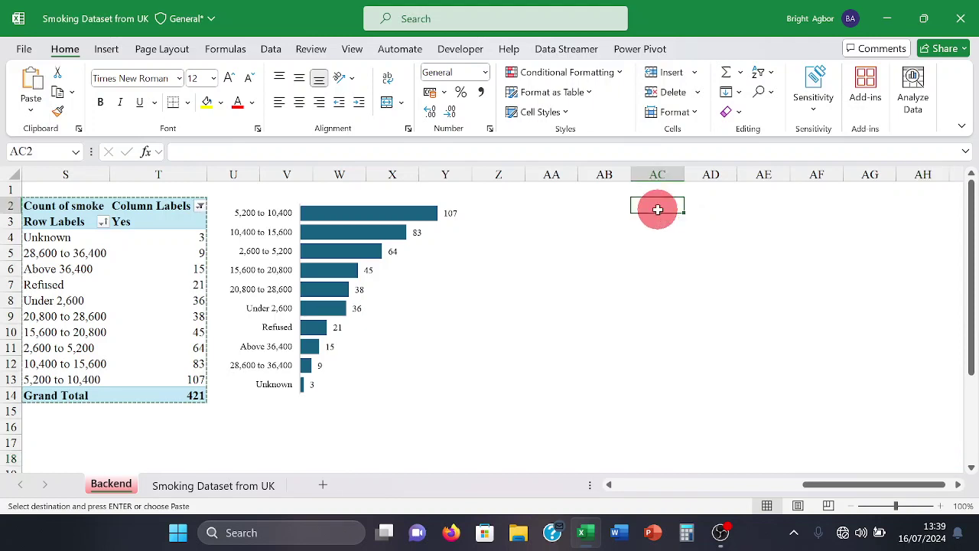
right_click(657, 210)
left_click(695, 175)
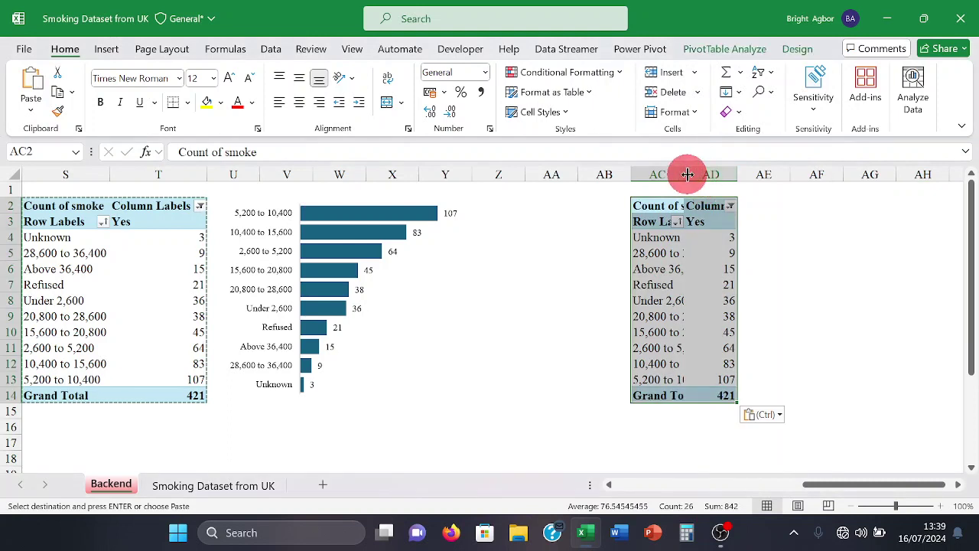
double_click(687, 174)
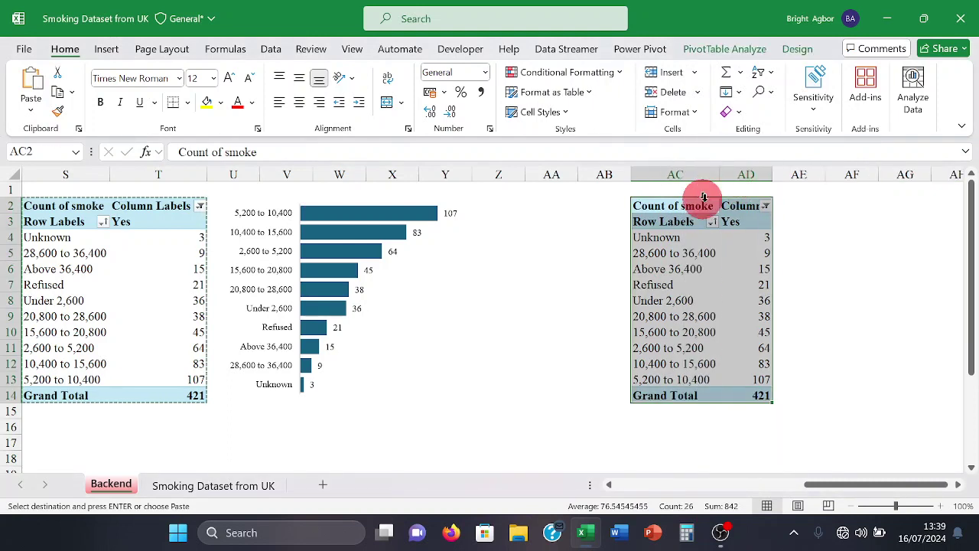
- Replace gross_income with age as the row field of the pivot table at AC2 and close the field list
left_click(693, 260)
left_click(742, 49)
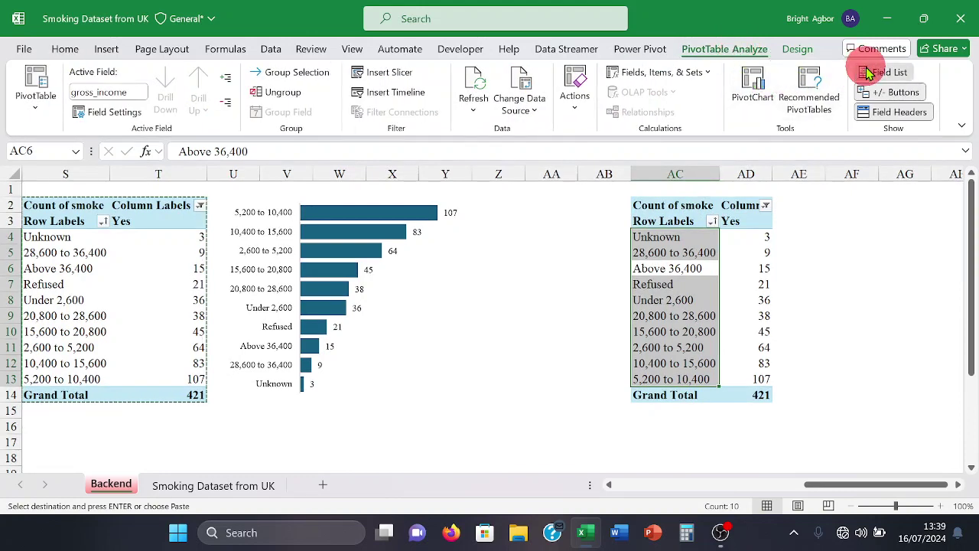
left_click(868, 72)
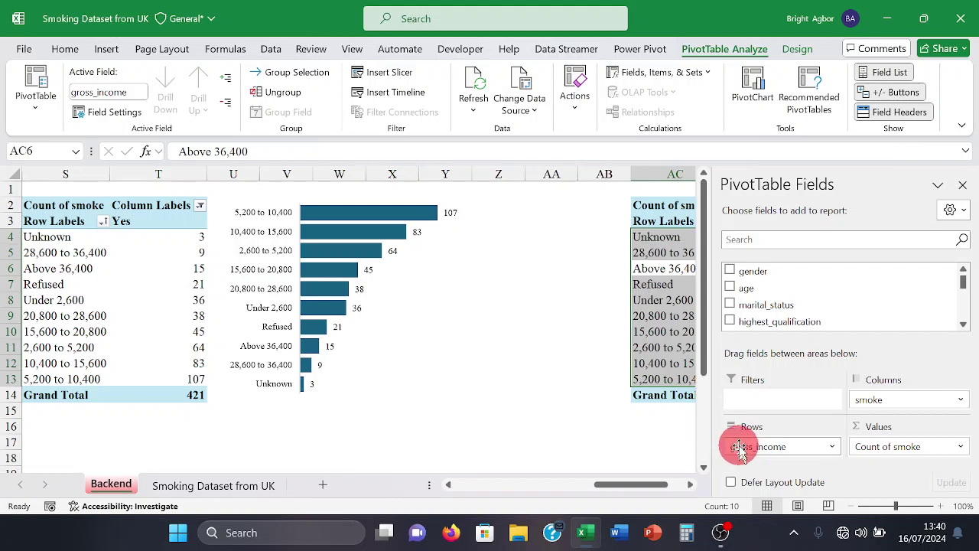
left_click_drag(739, 448, 620, 398)
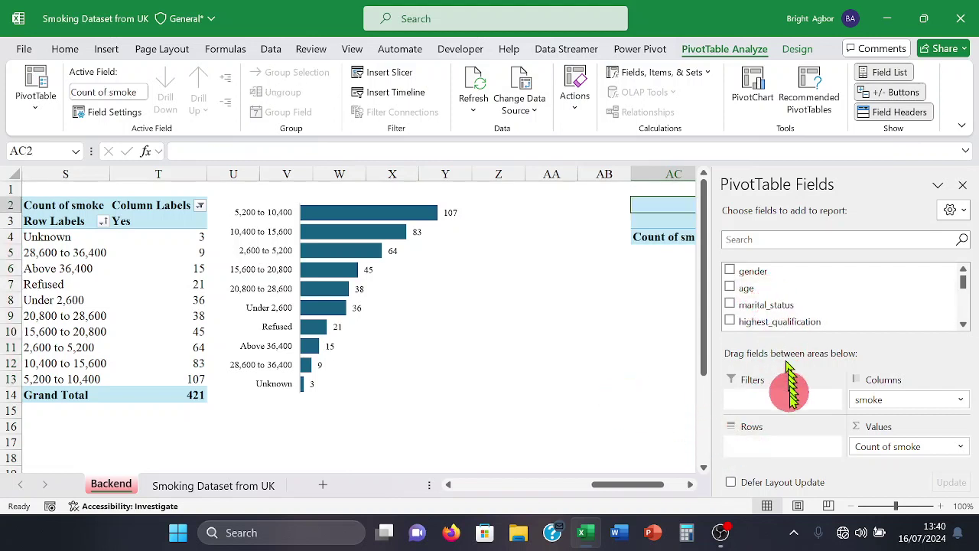
left_click_drag(756, 289, 761, 447)
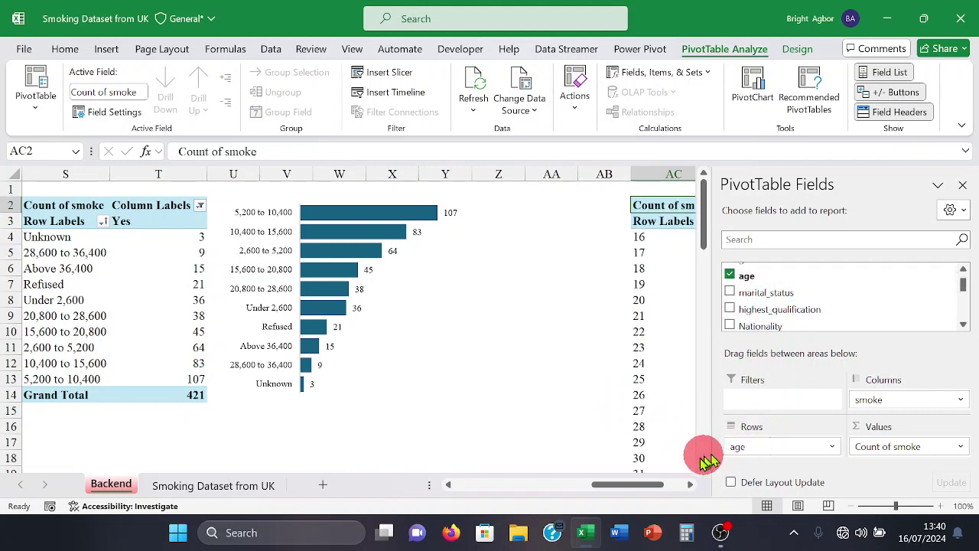
left_click_drag(647, 484, 665, 489)
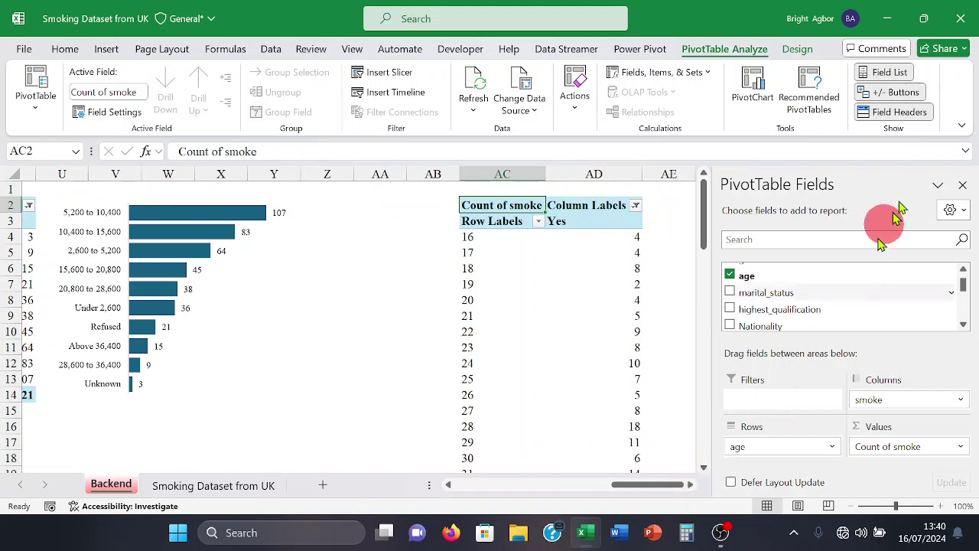
left_click(960, 187)
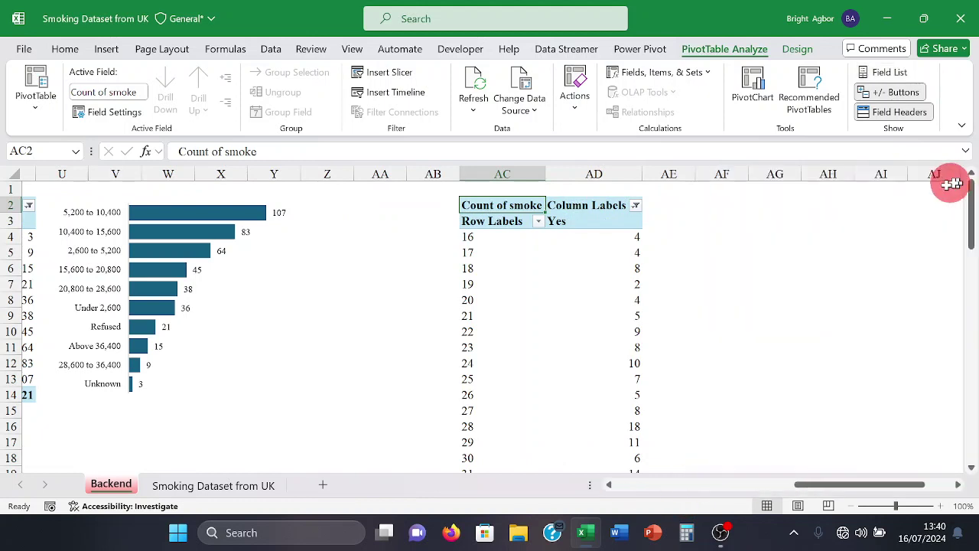
- Enter the label "Youngest smoker" in cell AF3 beside the age pivot table
left_click(763, 243)
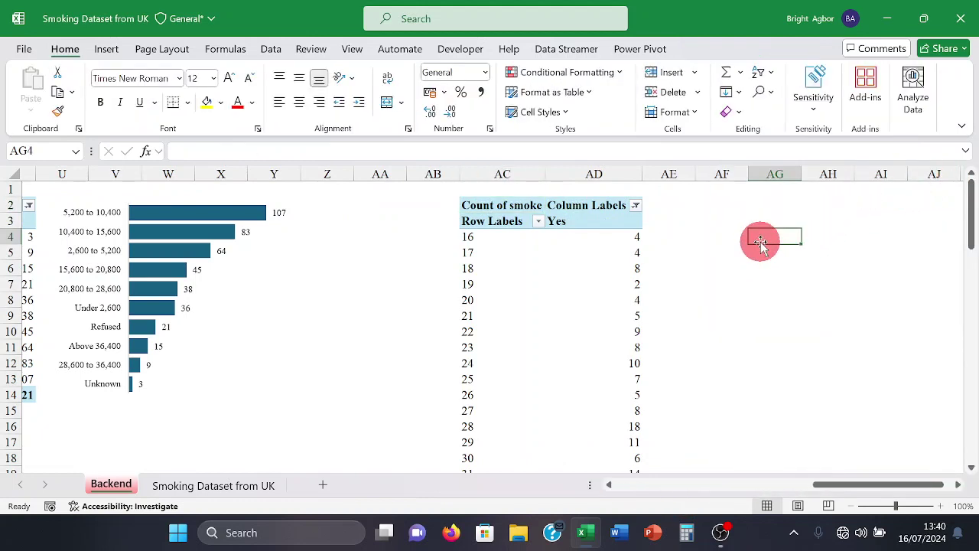
left_click(741, 220)
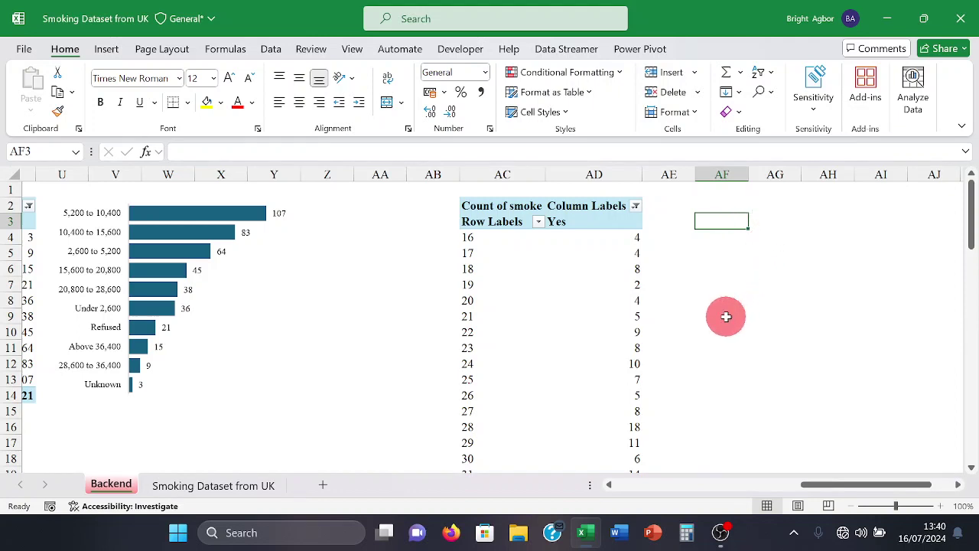
type("Y")
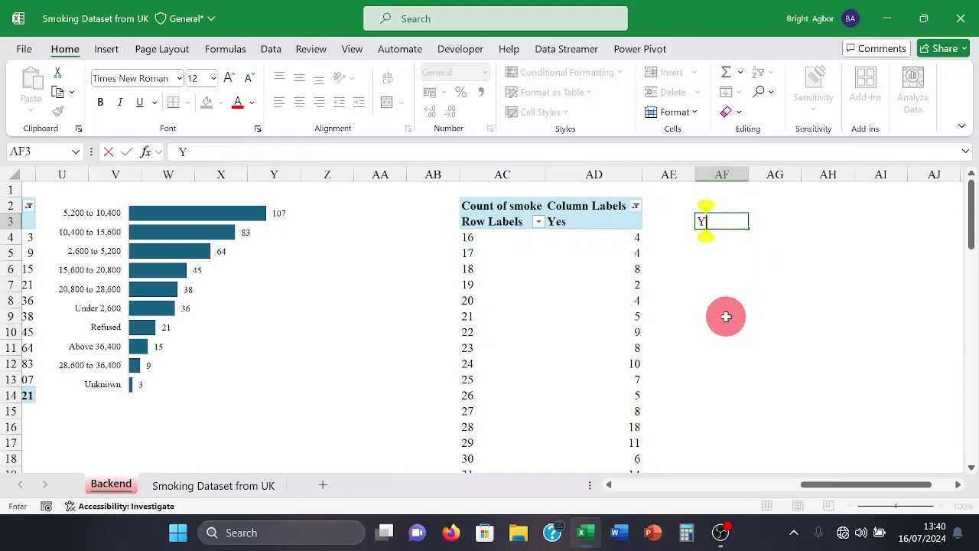
type("oung")
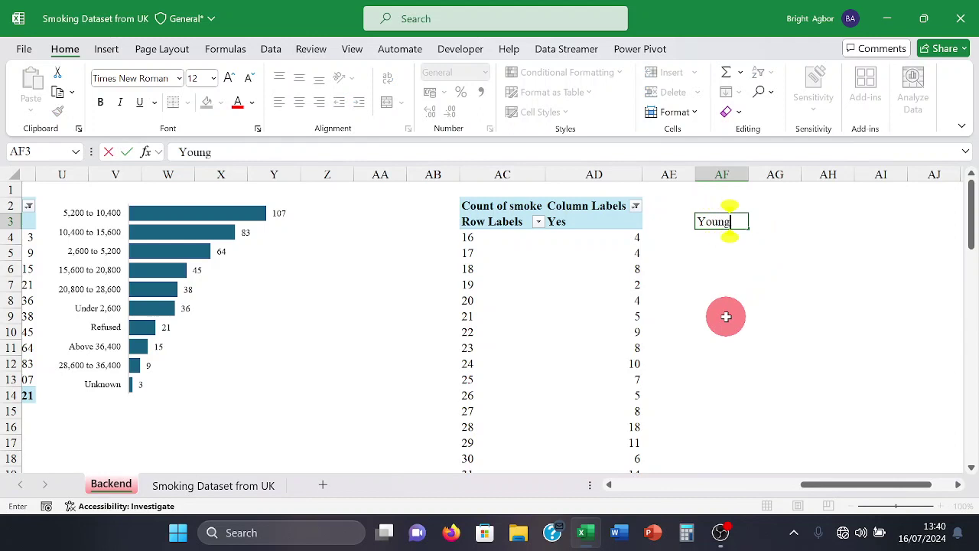
type("est s")
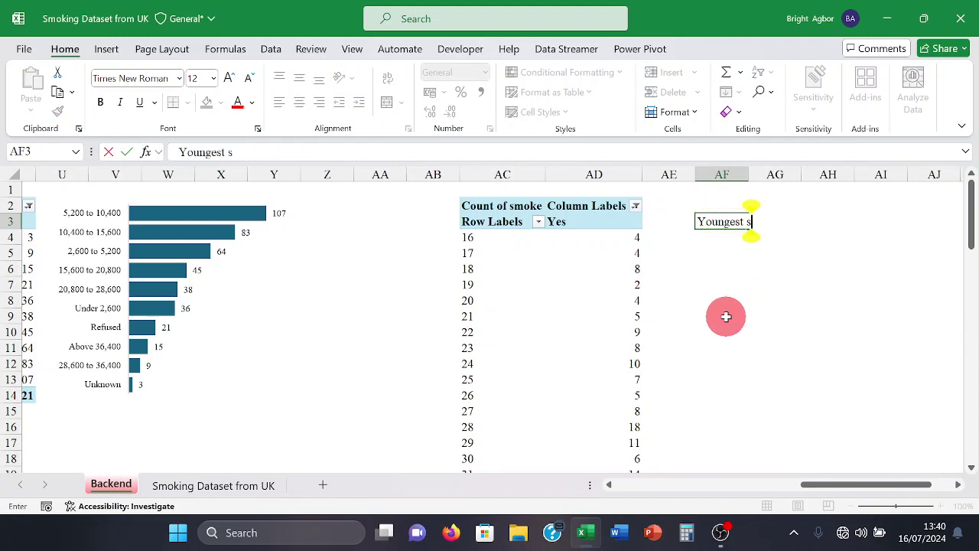
type("moker")
key("Return")
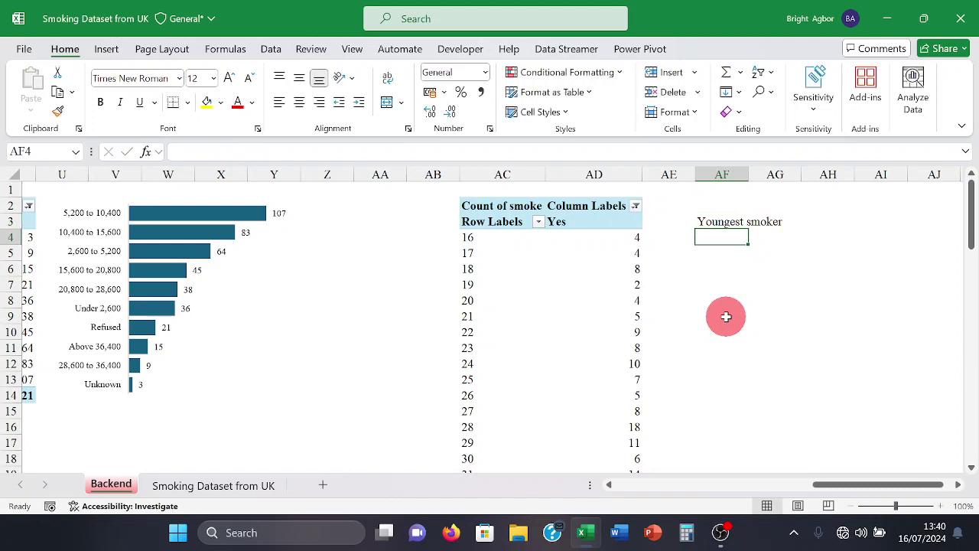
- Enter the formula =AC4 in cell AF4 to pull in the first age of the age pivot table
type("=")
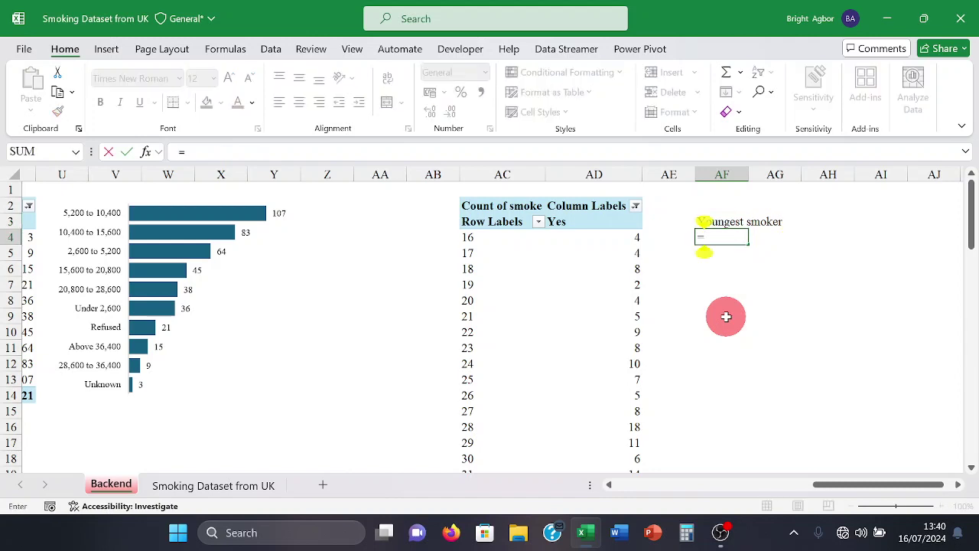
type("ac")
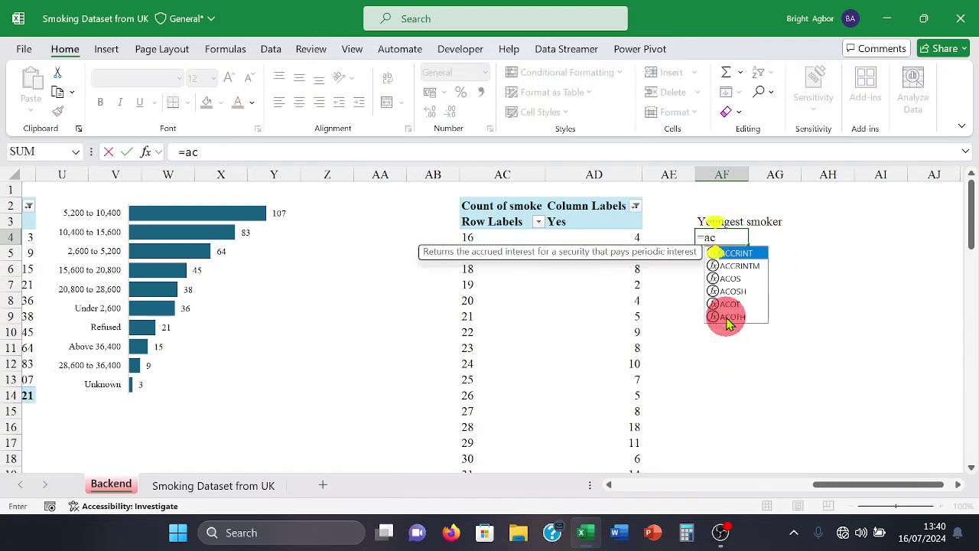
type("2")
key("BackSpace")
type("3")
key("BackSpace")
type("4")
key("Return")
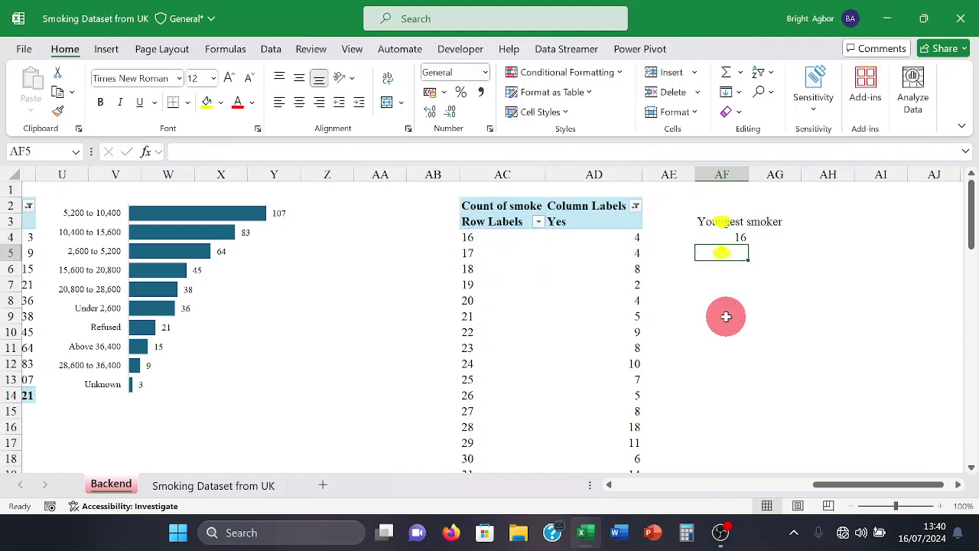
key("Up")
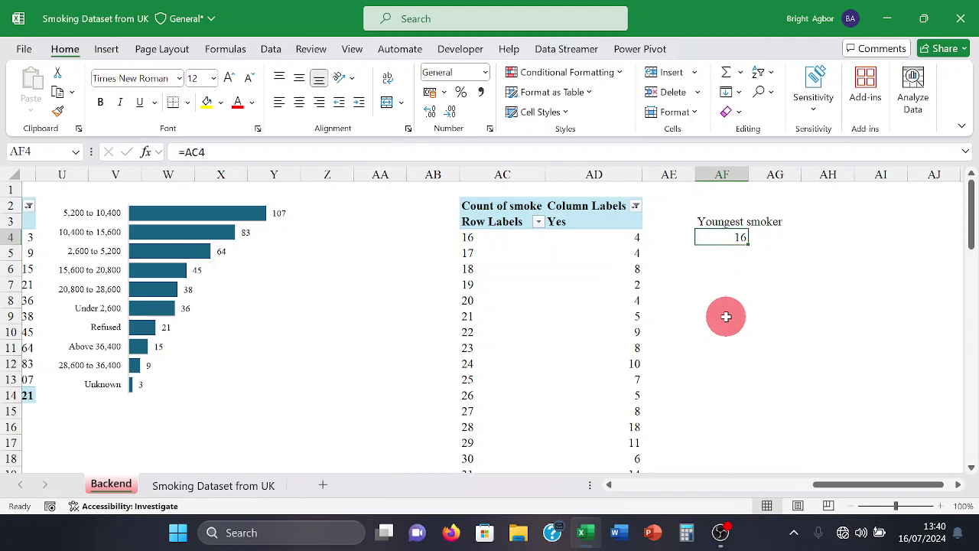
- Enter the label "oldest smoker" in cell AF6
key("Down")
key("Down")
type("ol")
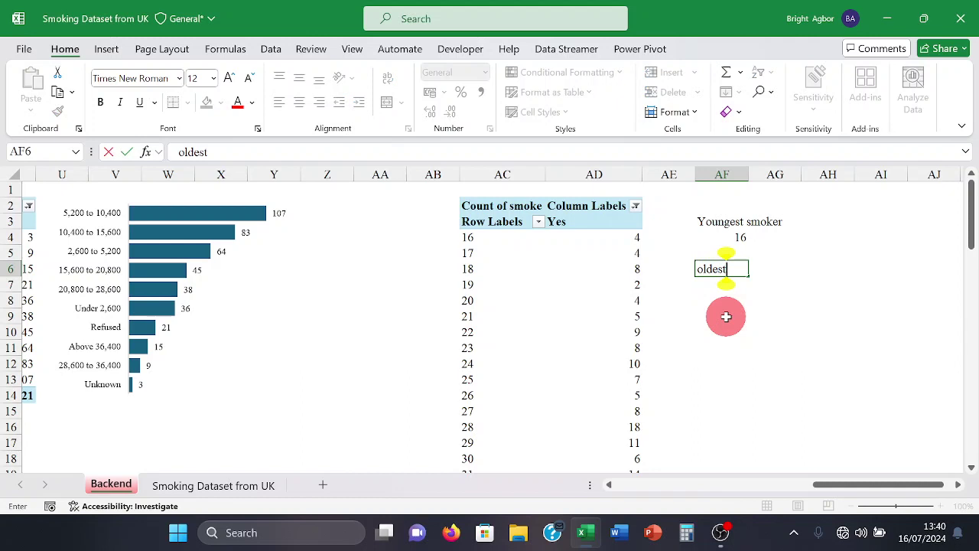
type("dest smoker")
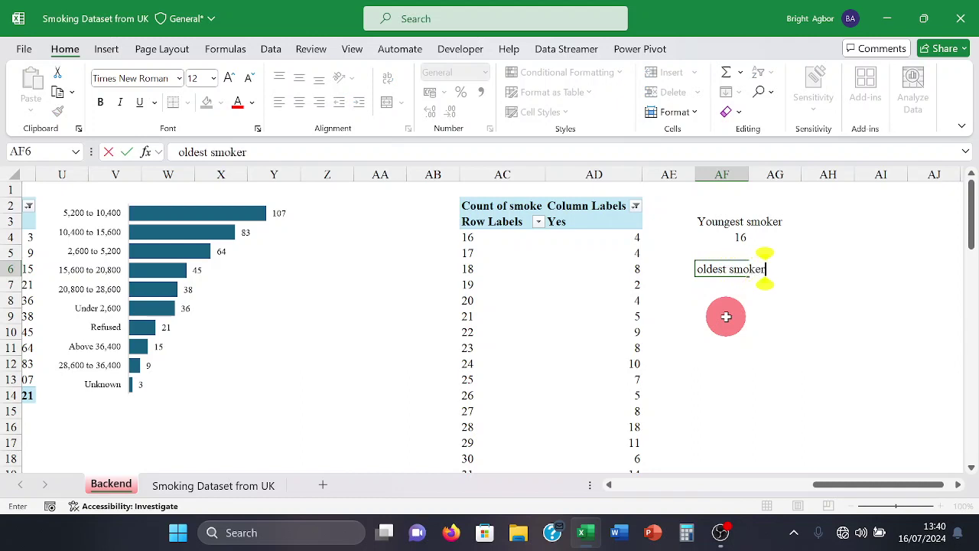
key("Up")
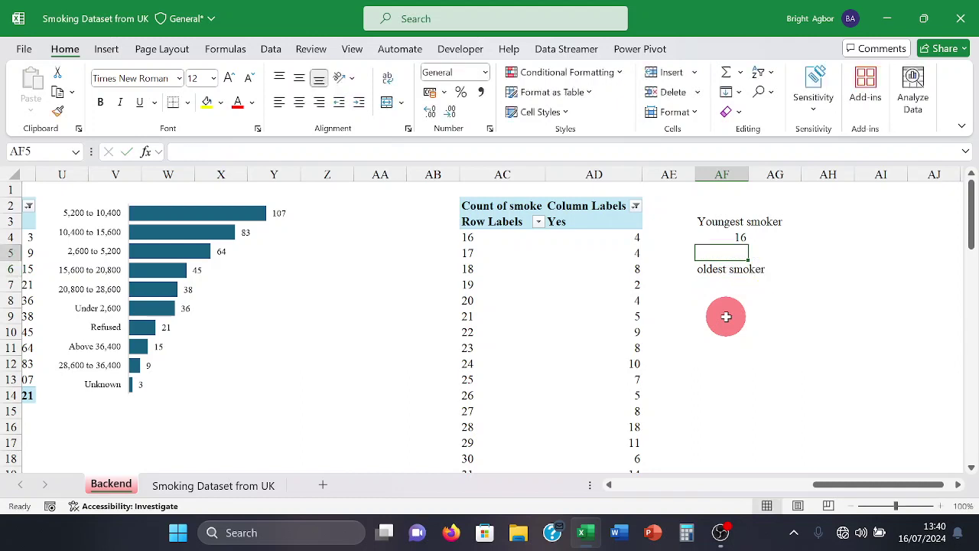
- Locate the last age row of the age pivot table and try to reference it in cell AF7 with =AC96
key("Down")
key("Down")
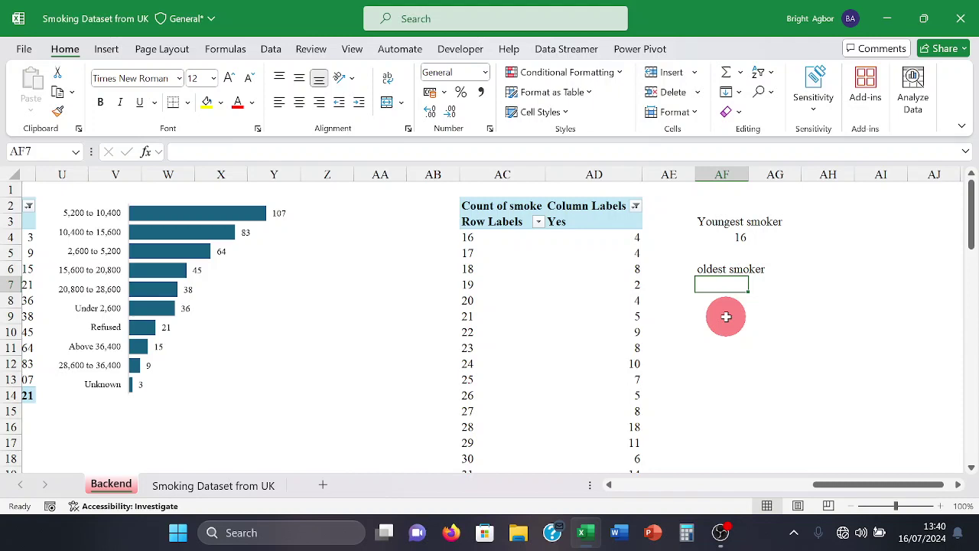
key("ctrl+Down")
key("ctrl+Up")
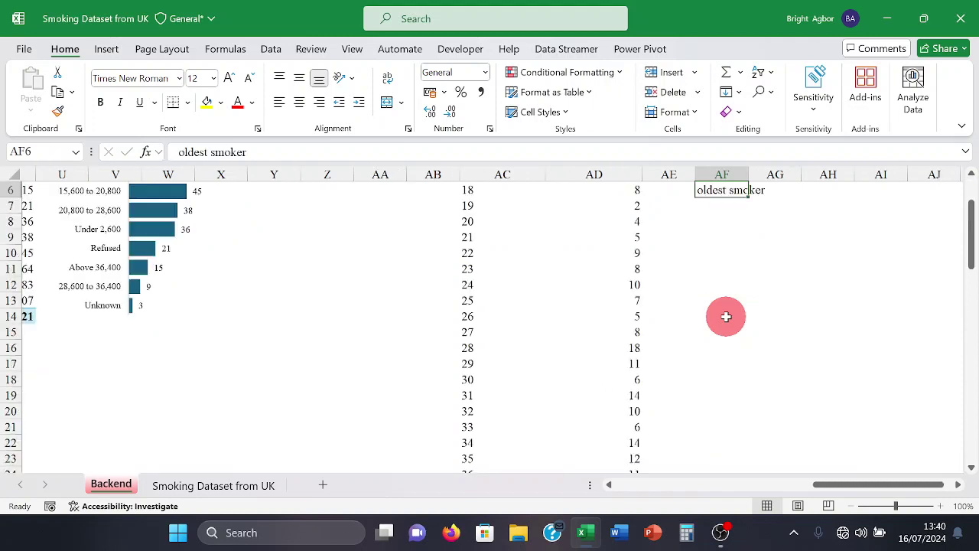
key("Left")
key("Left")
key("ctrl+Down")
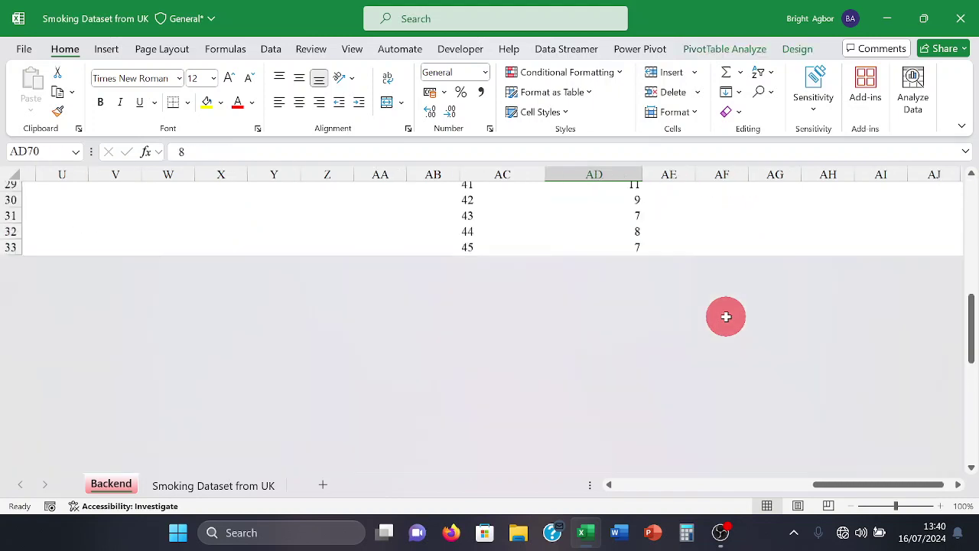
key("Up")
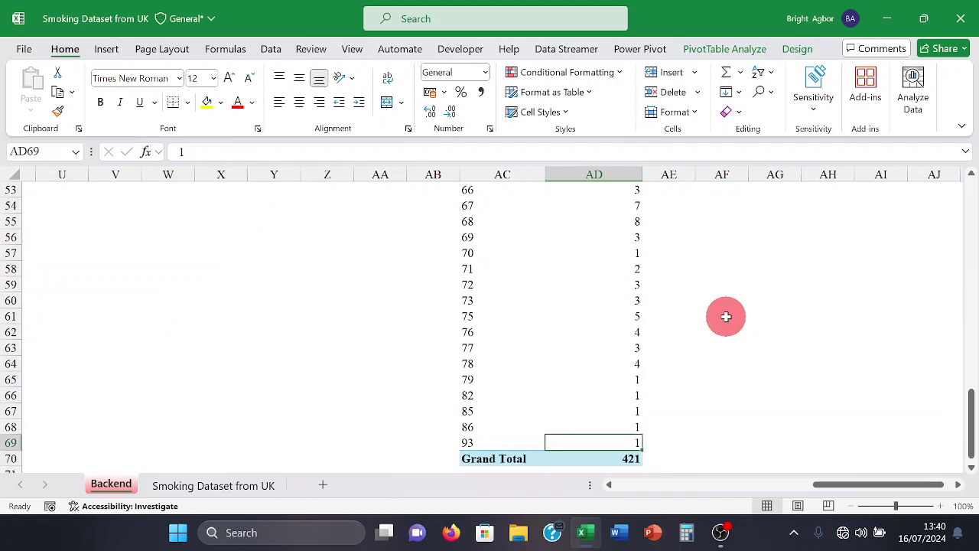
key("Left")
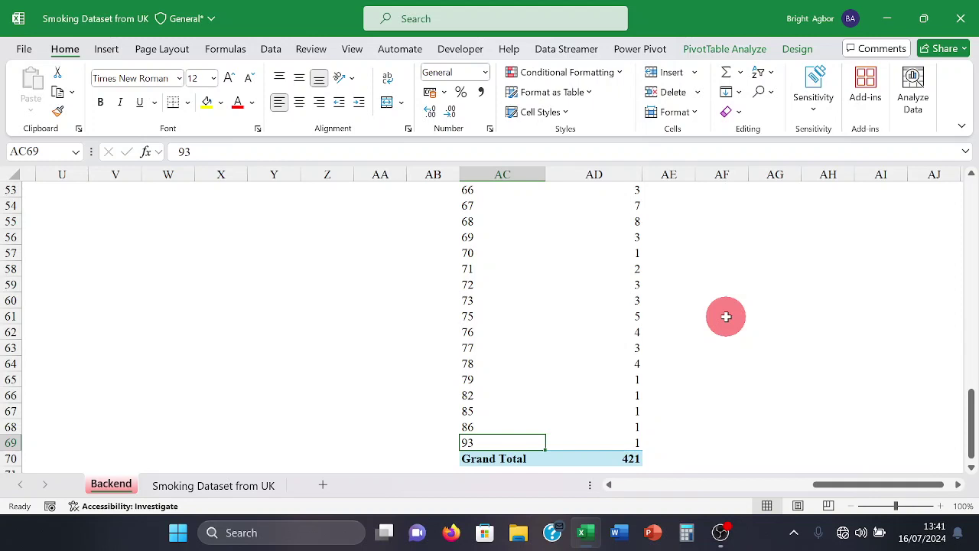
key("Right")
key("Right")
key("ctrl+Up")
key("Down")
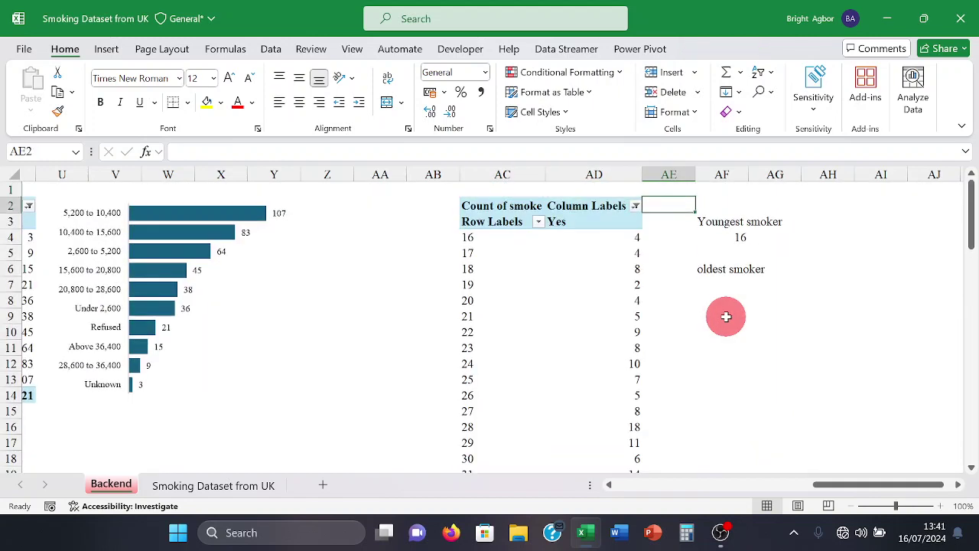
key("Down")
key("Down")
key("Down")
key("Down")
key("Down")
key("Right")
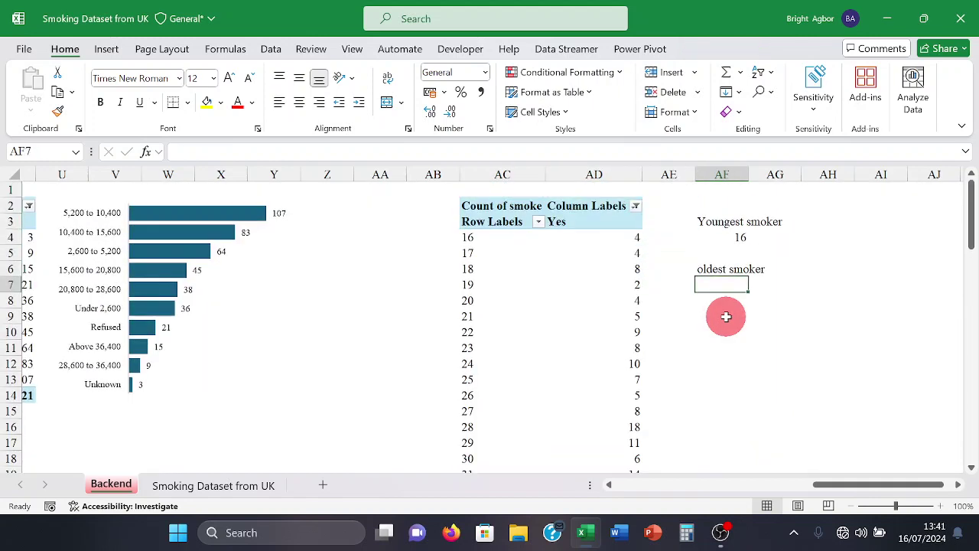
type("=")
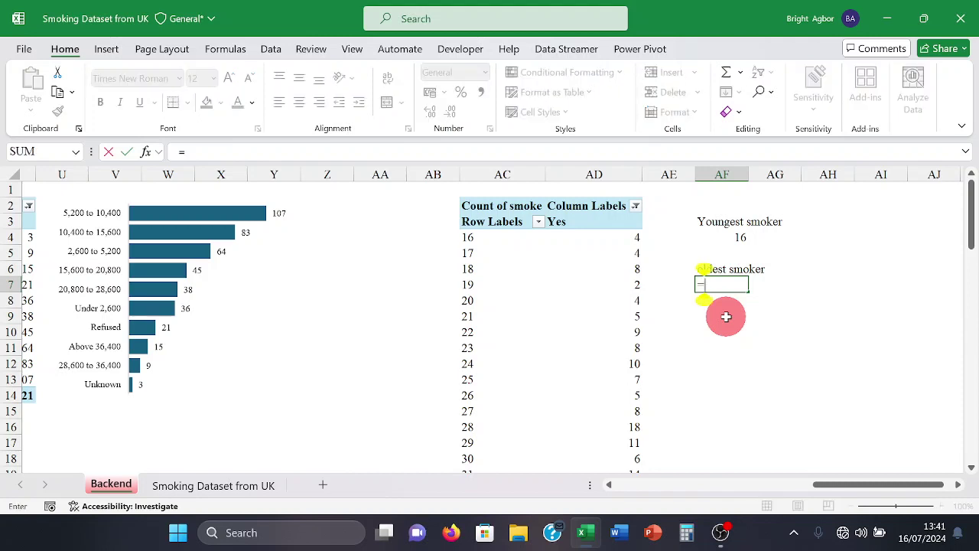
type("ac96")
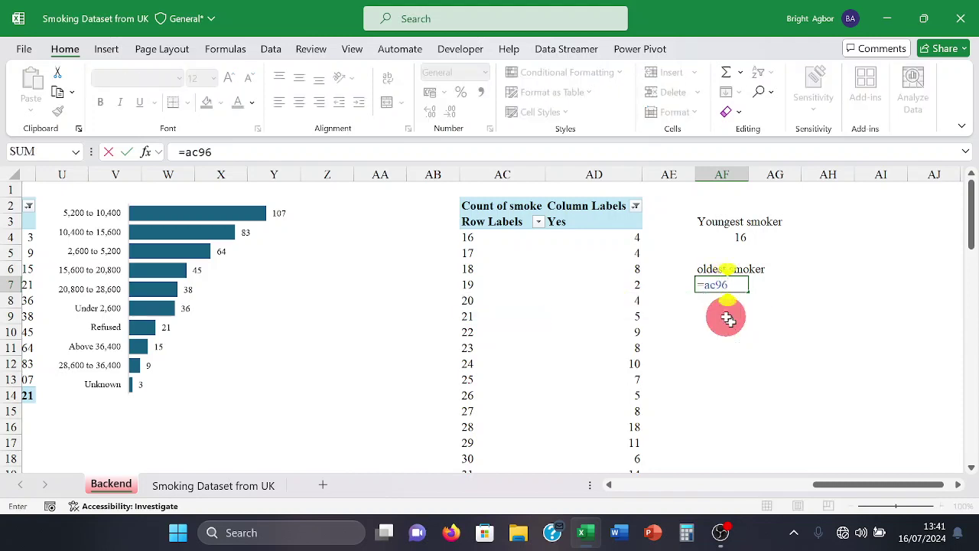
key("Return")
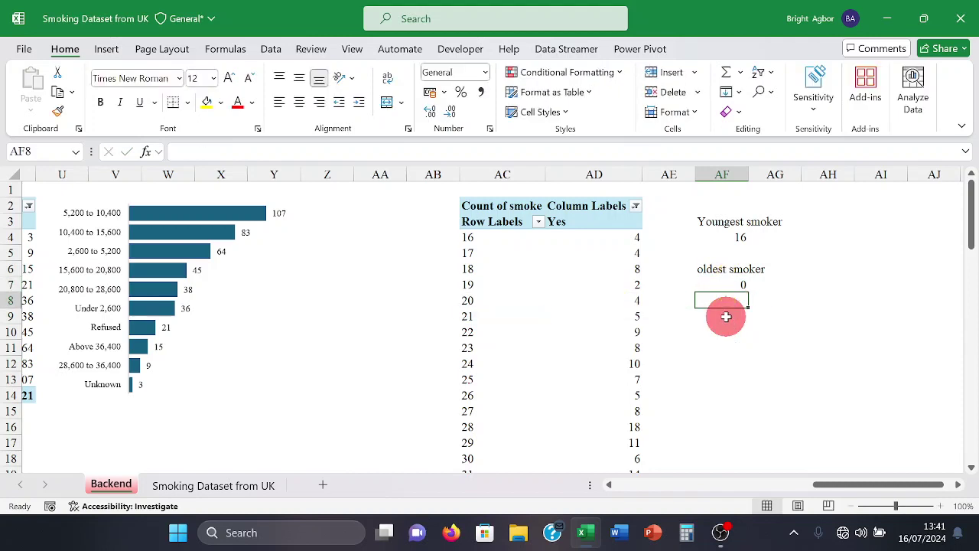
key("Up")
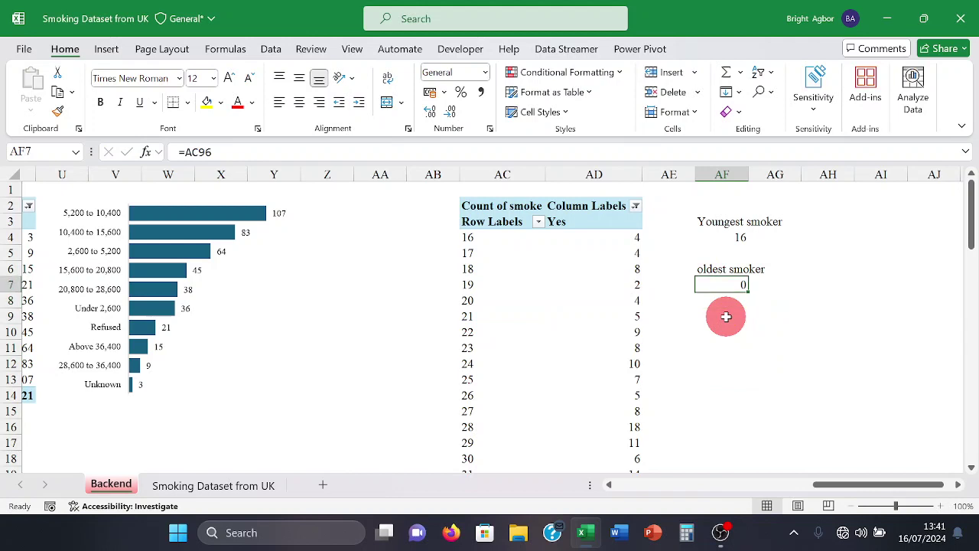
- Recheck the cell address of the age pivot table's last age and replace the formula in AF7 with =AC69
key("Left")
key("Left")
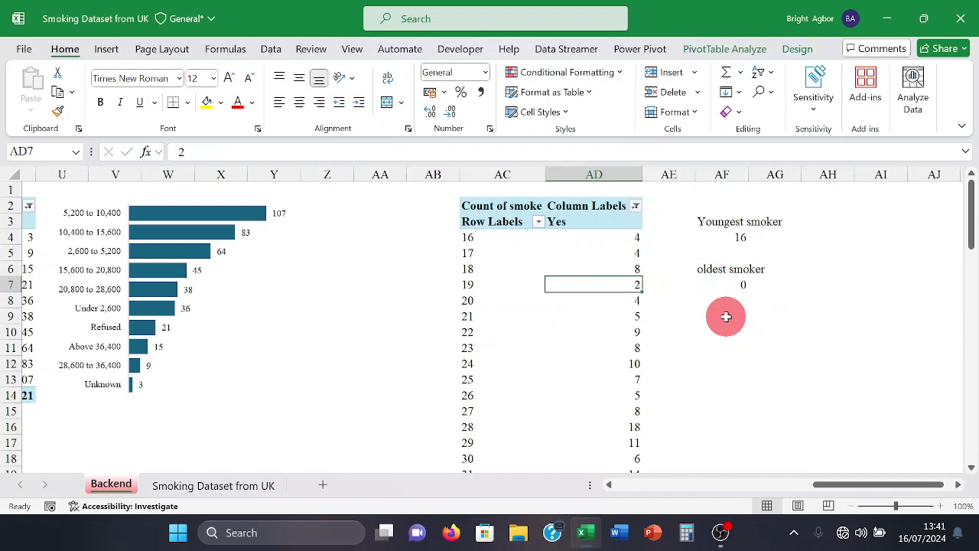
key("ctrl+Down")
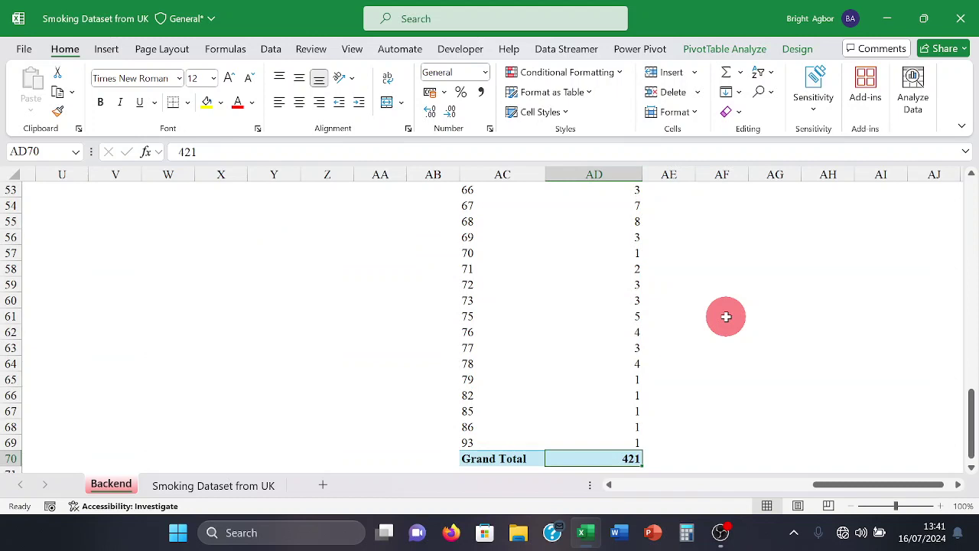
key("Up")
key("Left")
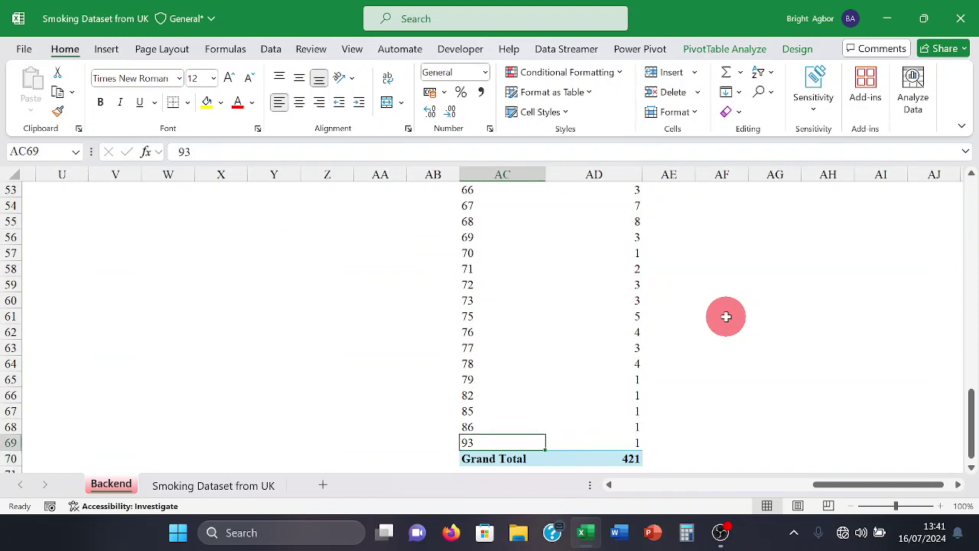
key("Right")
key("Right")
key("ctrl+Up")
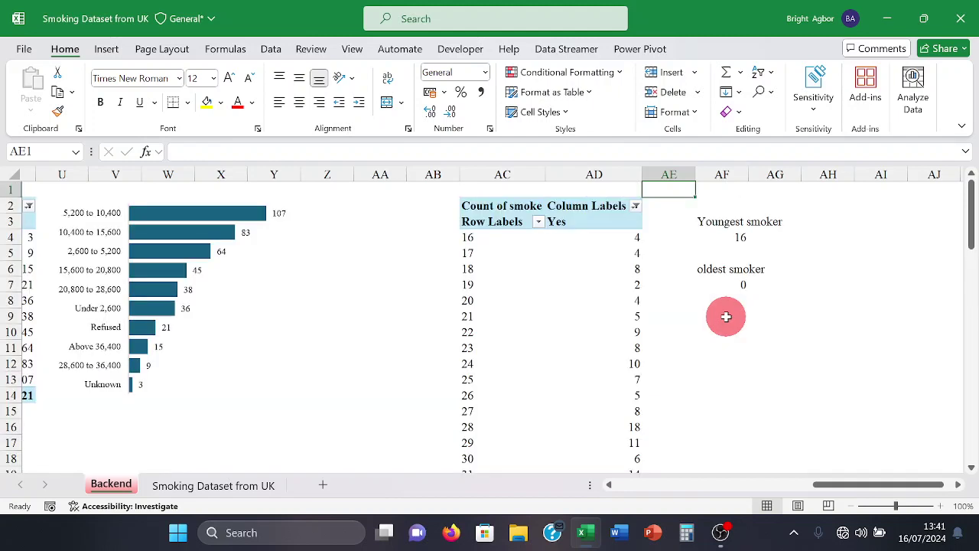
key("Down")
key("Down")
key("Down")
key("Down")
key("Down")
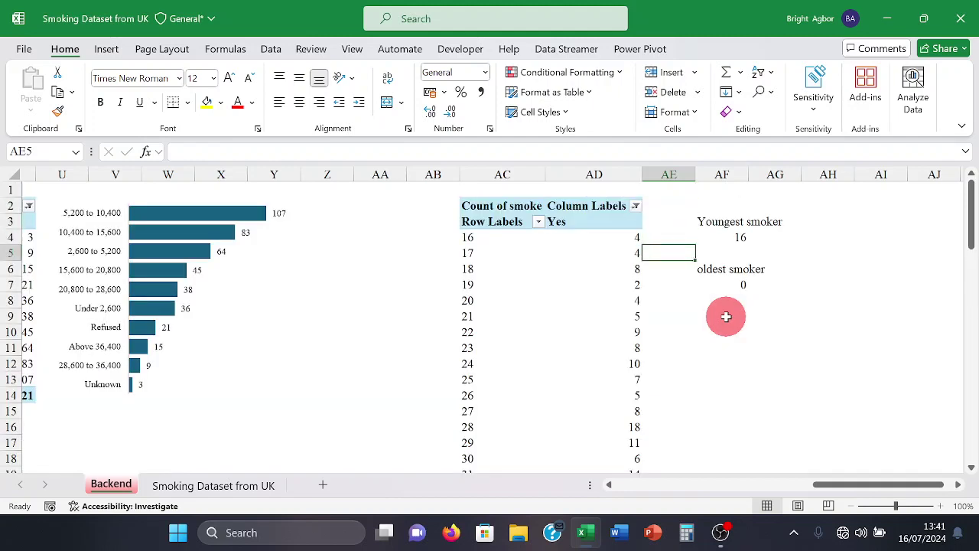
key("Down")
key("Right")
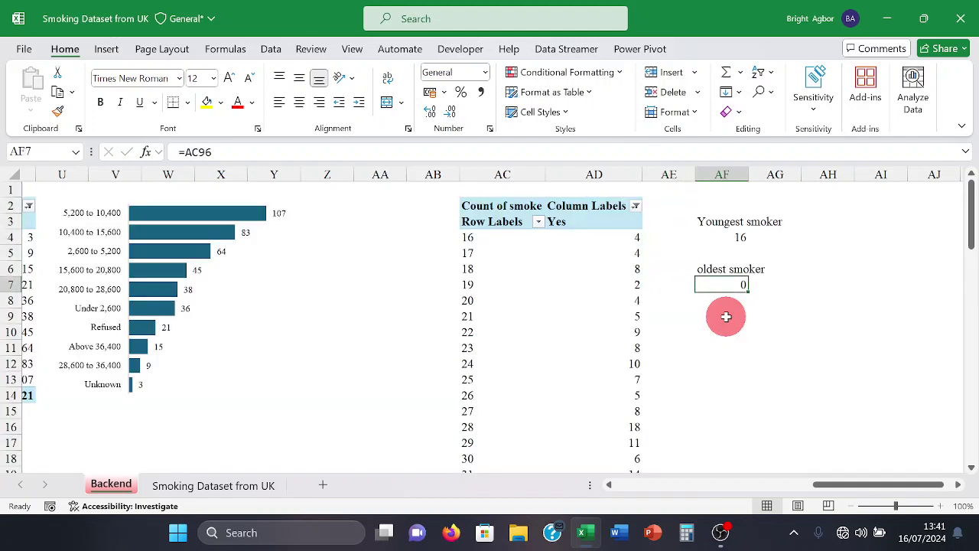
type("=a")
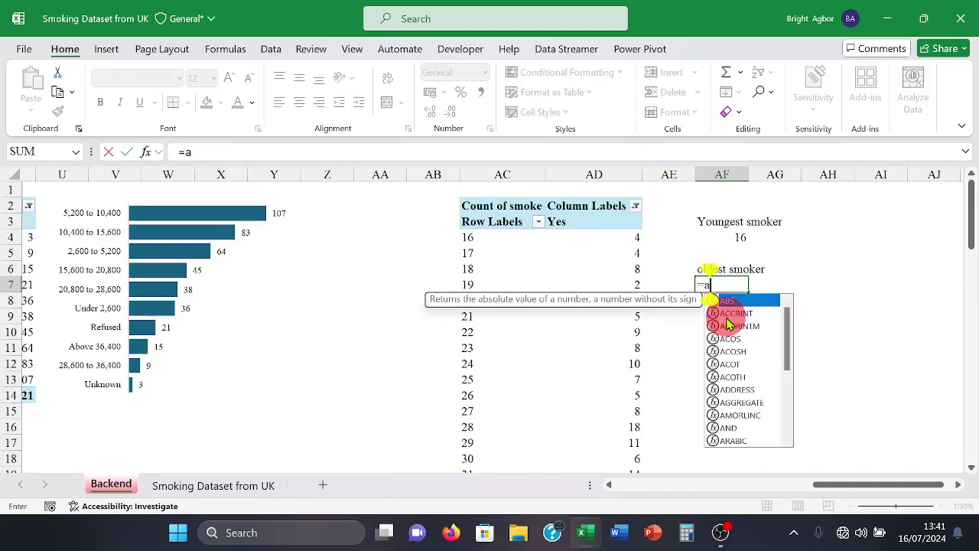
type("c69")
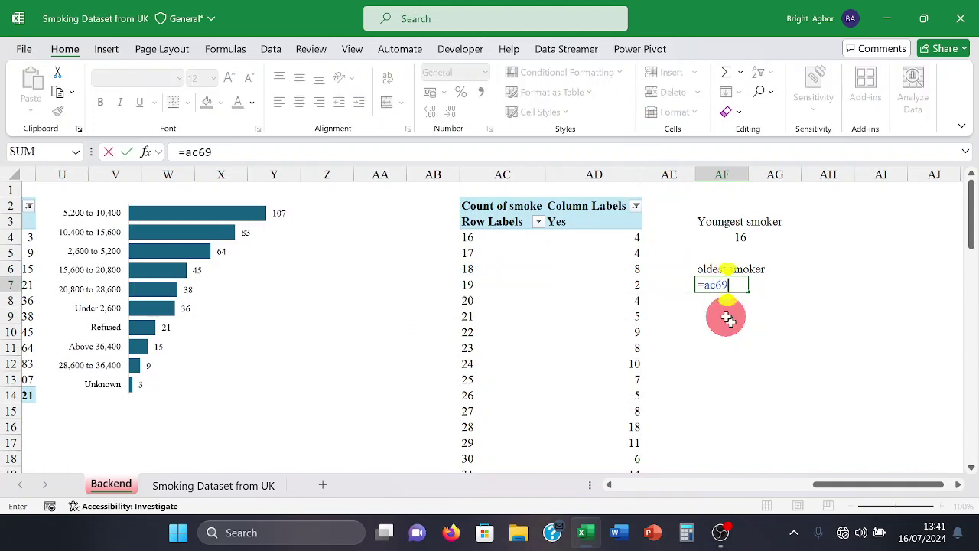
key("Return")
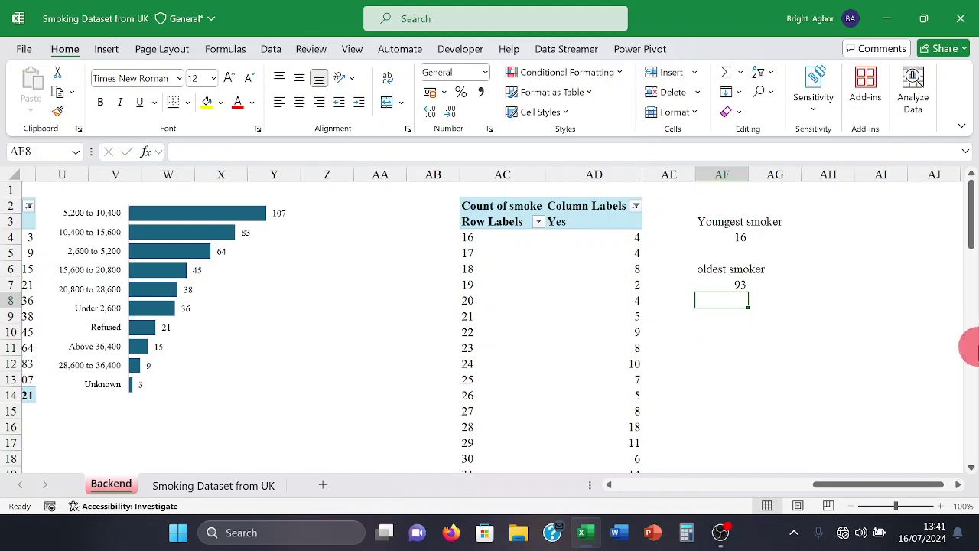
- Copy the gender pivot table in cells A3:B7 of the Backend sheet
left_click(863, 335)
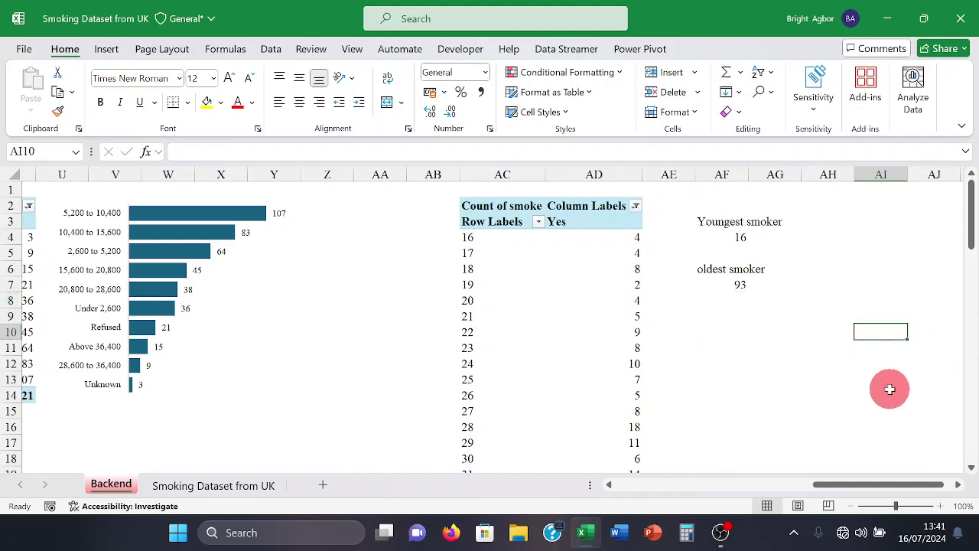
key("Left")
key("Left")
key("Left")
key("Left")
key("Left")
key("Left")
key("Left")
key("Left")
key("Left")
key("Left")
key("Left")
key("Left")
key("Left")
key("Left")
key("Left")
key("Left")
key("Left")
key("Left")
key("Left")
key("Left")
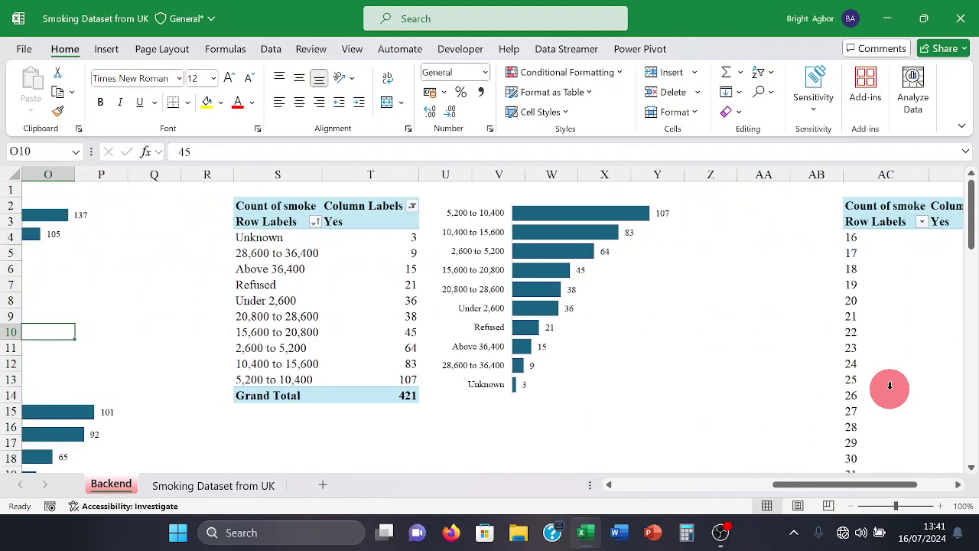
key("Left")
key("Left")
key("Left")
key("Left")
key("Left")
key("Left")
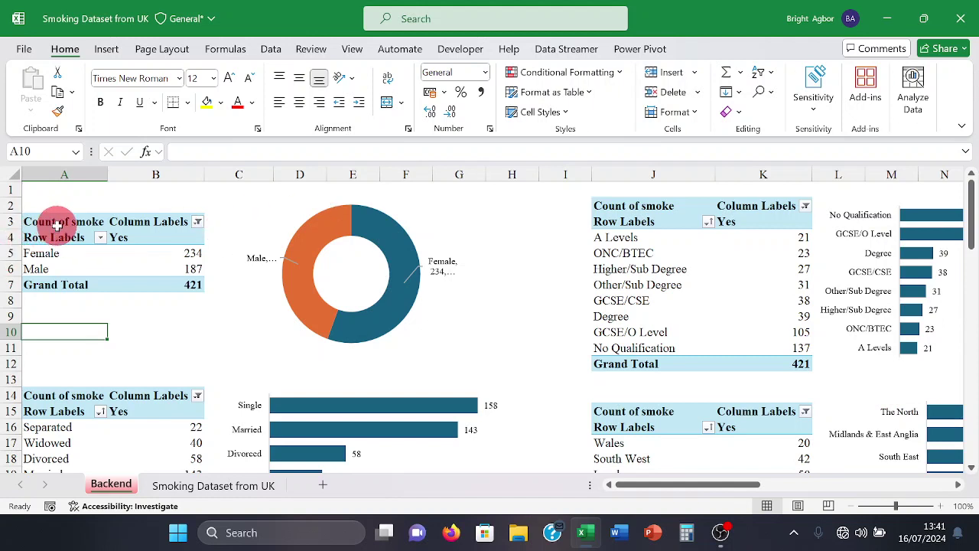
left_click_drag(58, 226, 120, 284)
right_click(98, 260)
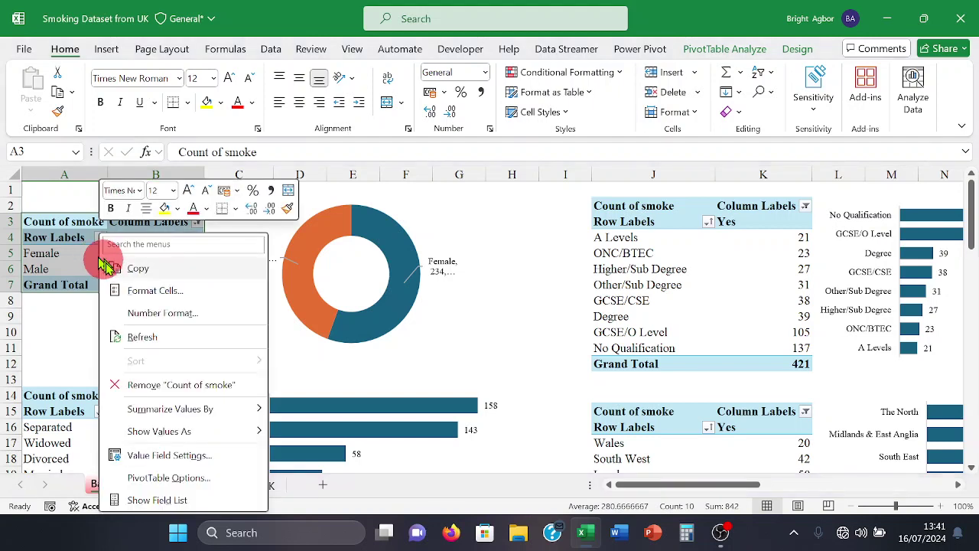
left_click(111, 265)
- Paste the copied gender pivot table at cell AJ3, beyond the age figures, and fit the width of column AJ to its contents
left_click(115, 317)
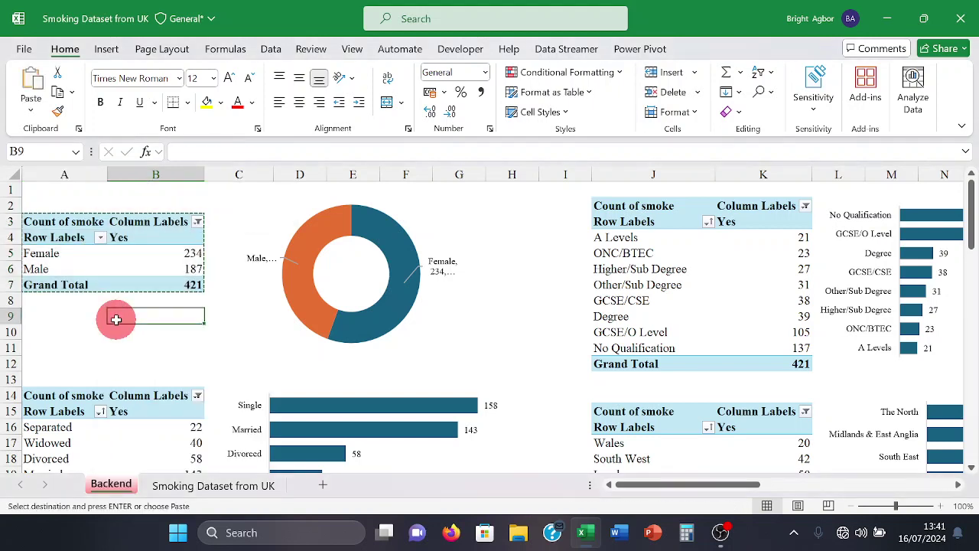
key("Right")
key("Right")
key("Right")
key("Right")
key("Right")
key("Right")
key("Right")
key("Right")
key("Right")
key("Right")
key("Right")
key("Right")
key("Right")
key("Right")
key("Right")
key("Right")
key("Right")
key("Right")
key("Right")
key("Right")
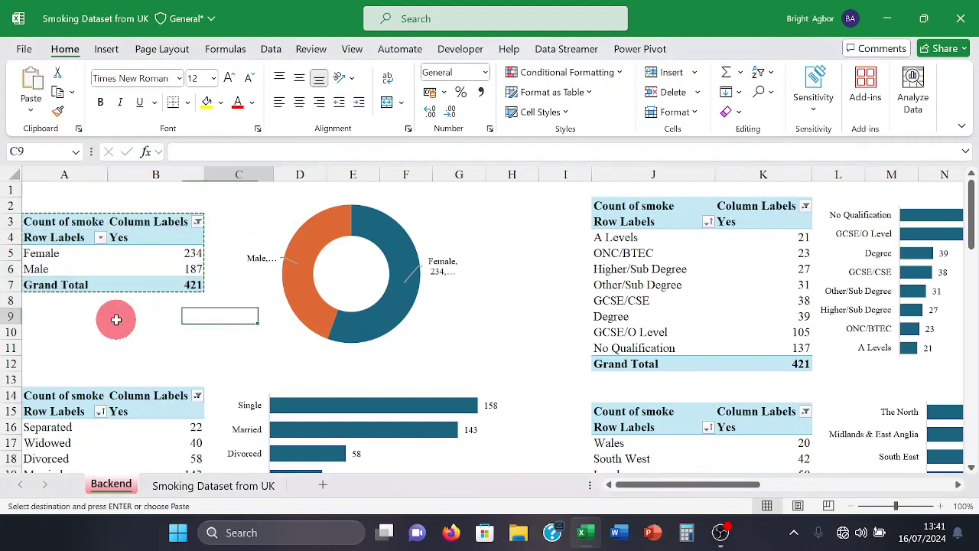
key("Right")
key("Right")
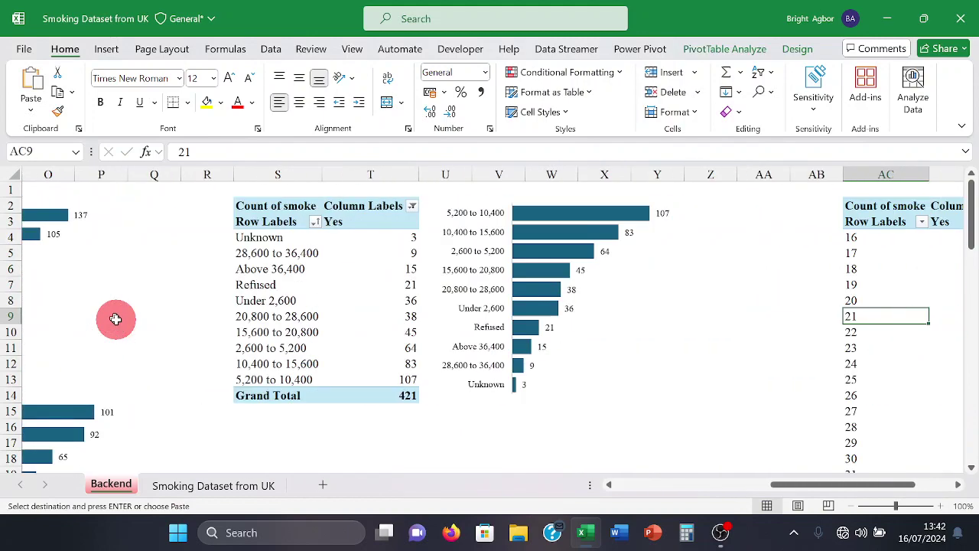
key("Right")
key("Right")
key("Right")
key("Right")
key("Right")
key("Right")
key("Right")
key("Right")
key("Right")
key("Right")
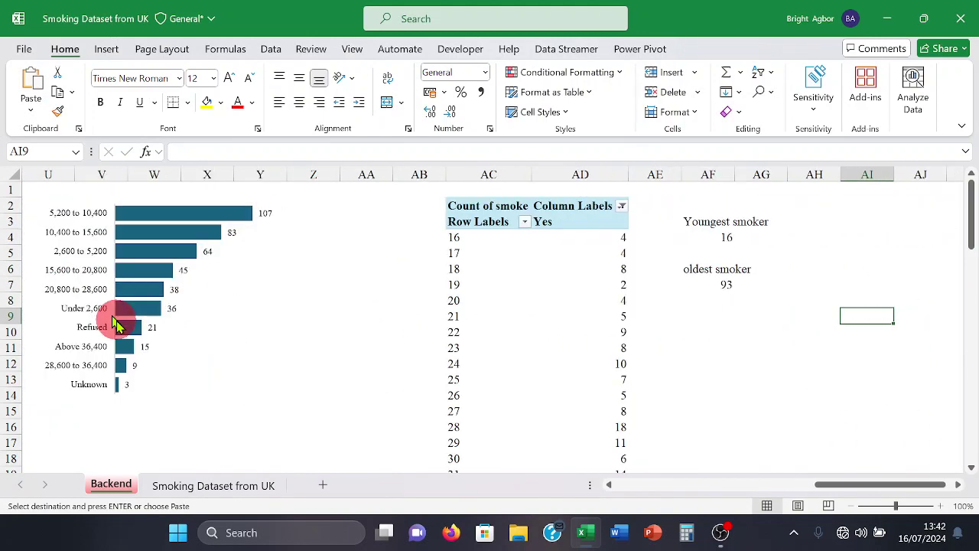
key("Right")
key("Right")
key("Right")
key("Right")
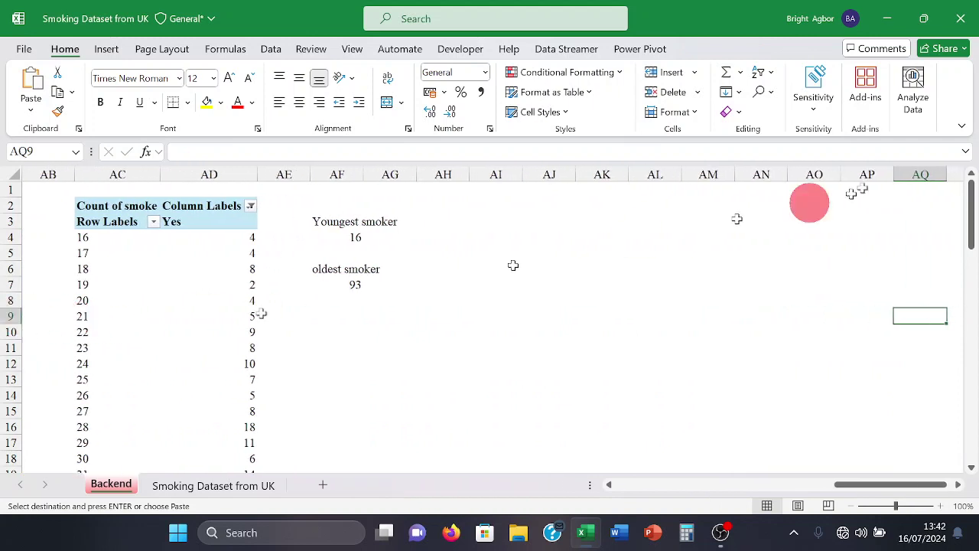
left_click(568, 218)
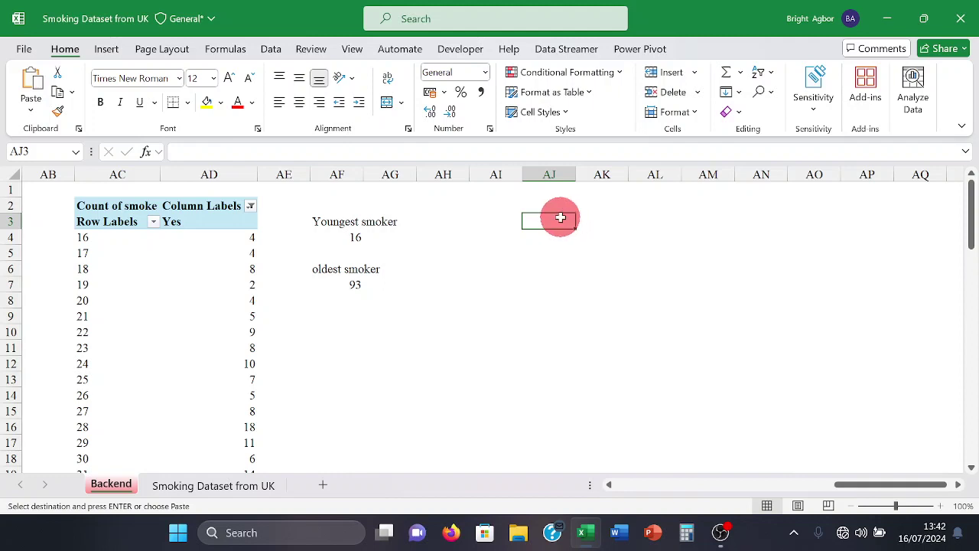
right_click(561, 218)
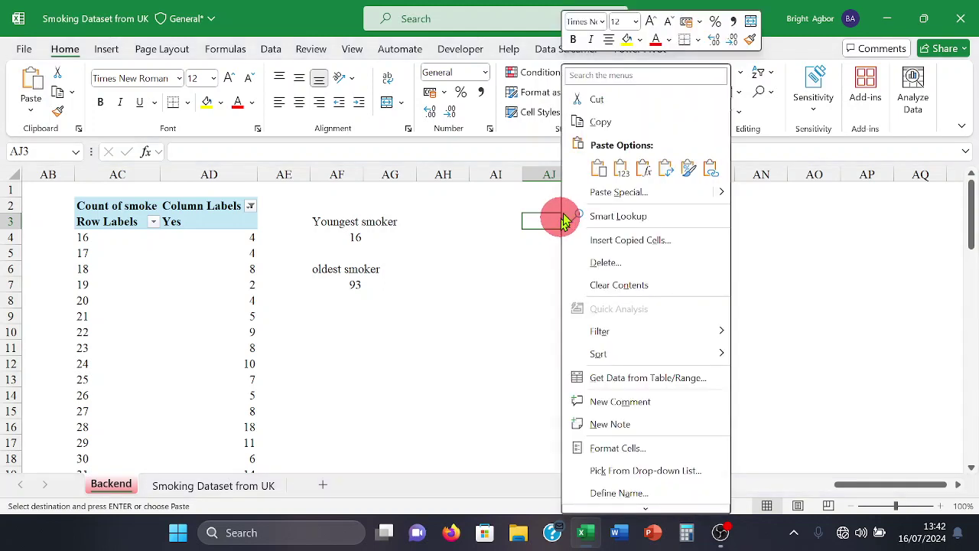
left_click(599, 170)
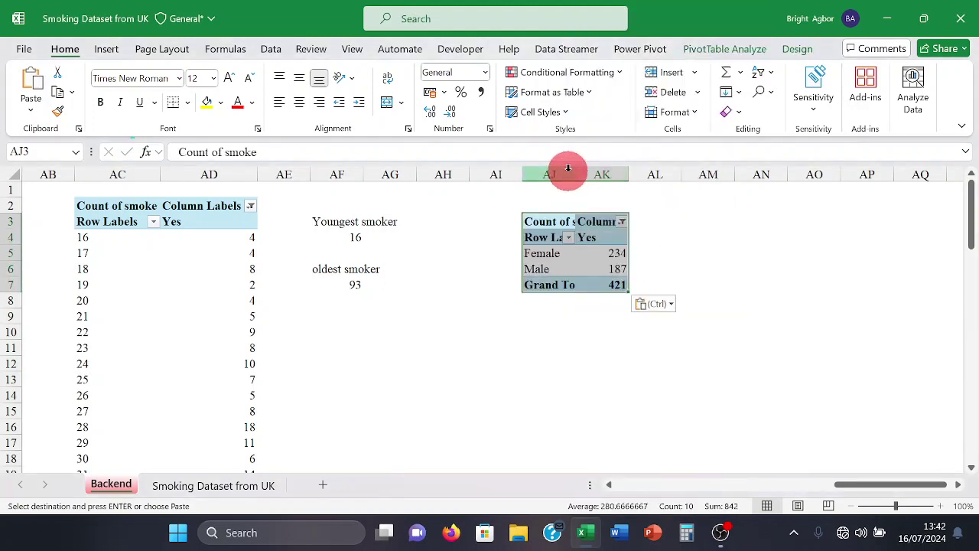
double_click(576, 173)
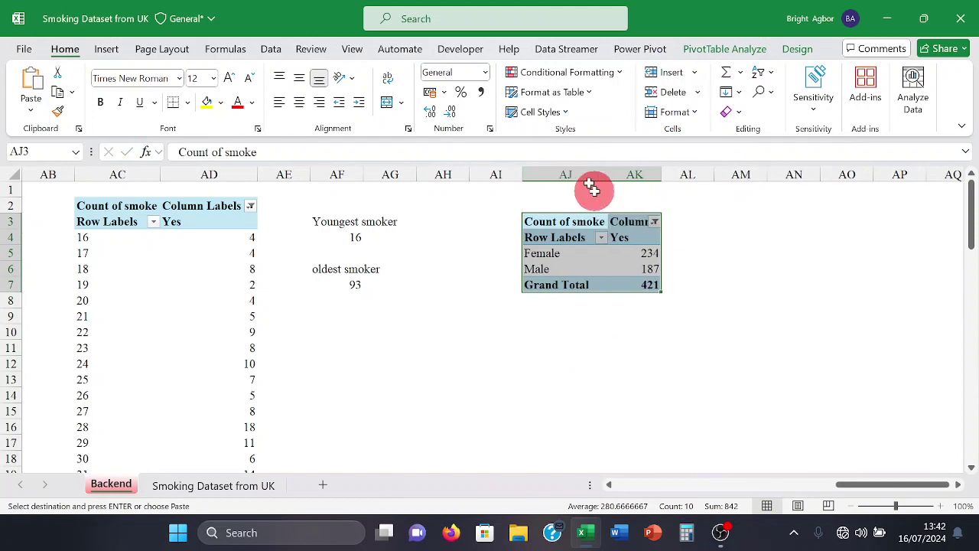
- Replace gender with type as the row field of the pasted pivot table at AJ3
left_click_drag(572, 252, 570, 269)
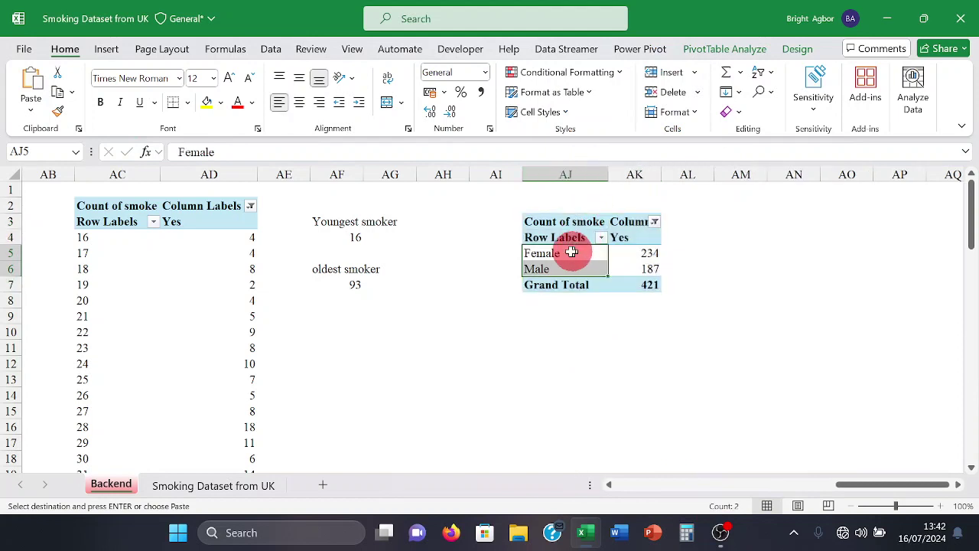
left_click(561, 254)
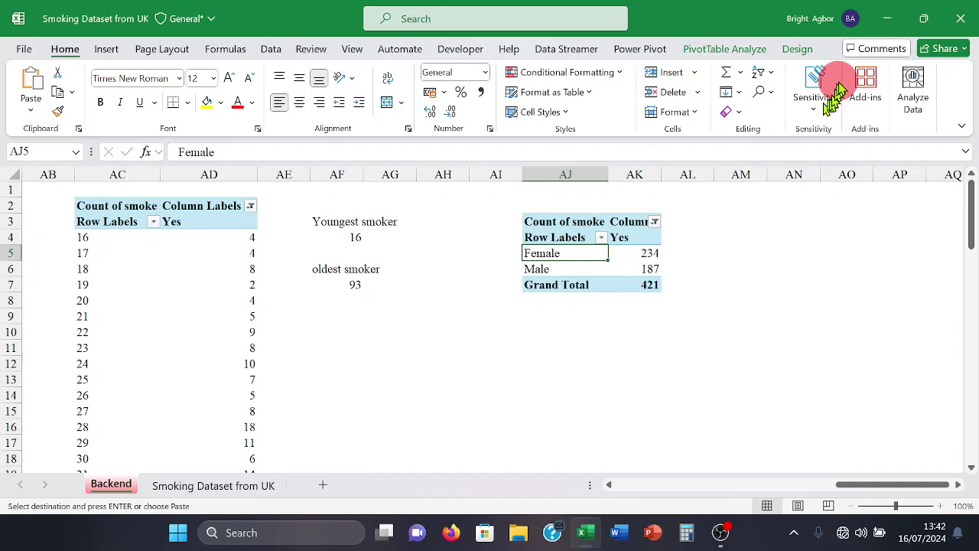
left_click(765, 51)
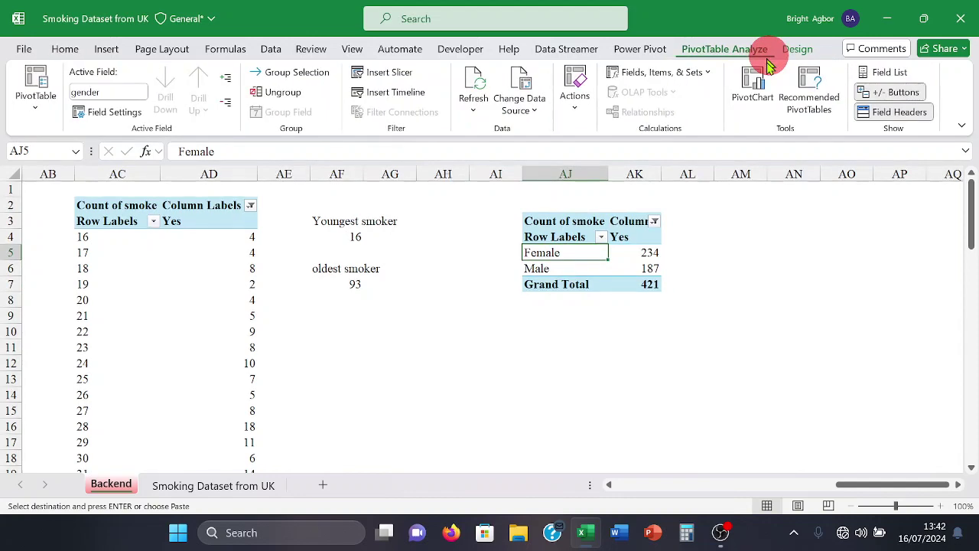
left_click(883, 75)
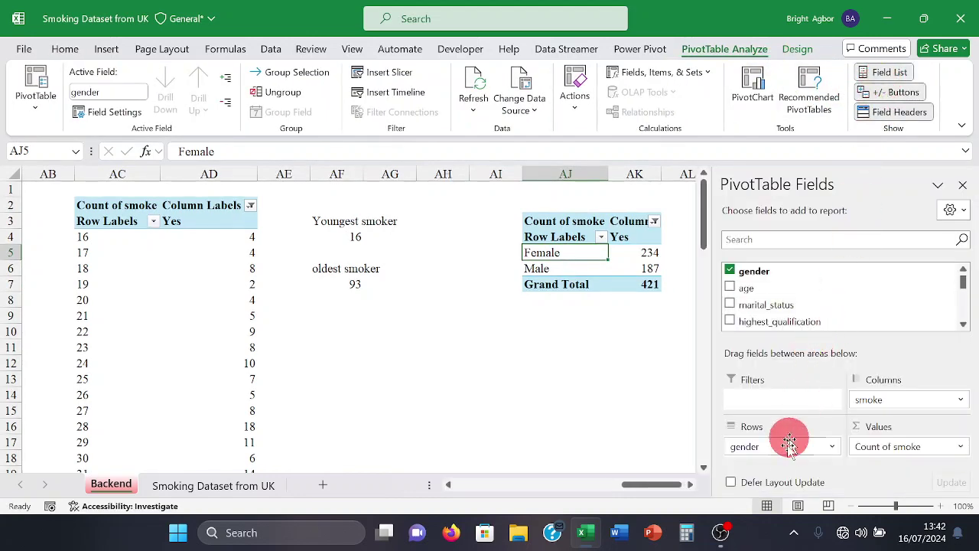
left_click_drag(788, 442, 658, 436)
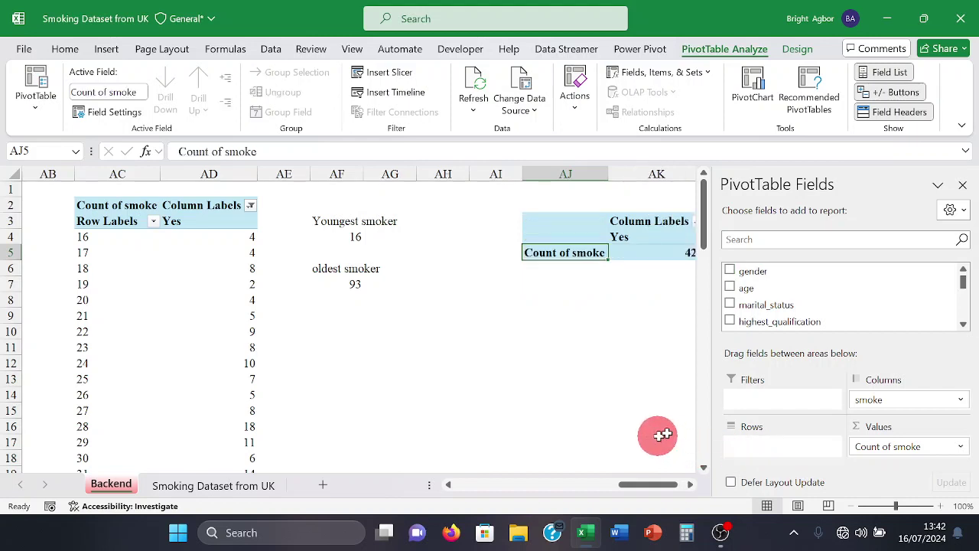
scroll(806, 299, "down", 3)
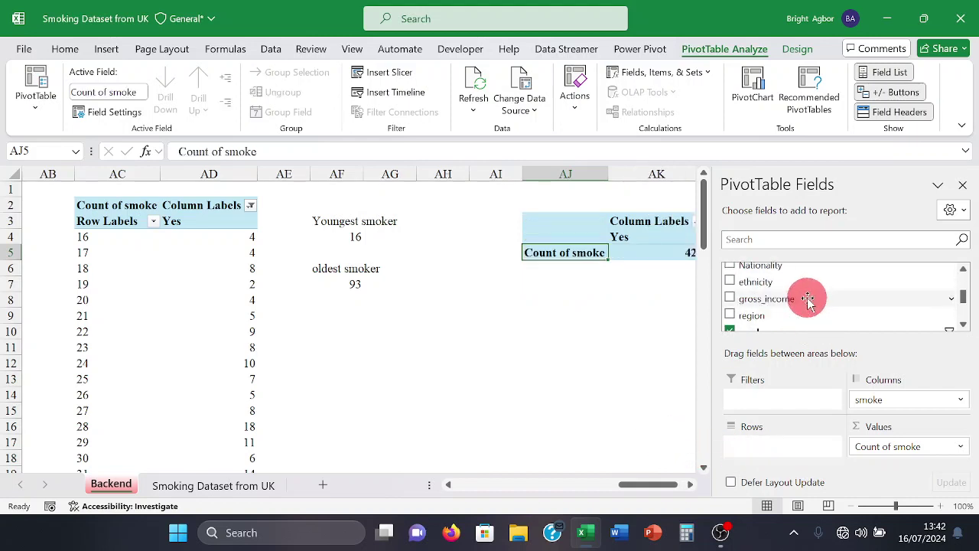
scroll(808, 299, "up", 1)
scroll(805, 303, "down", 1)
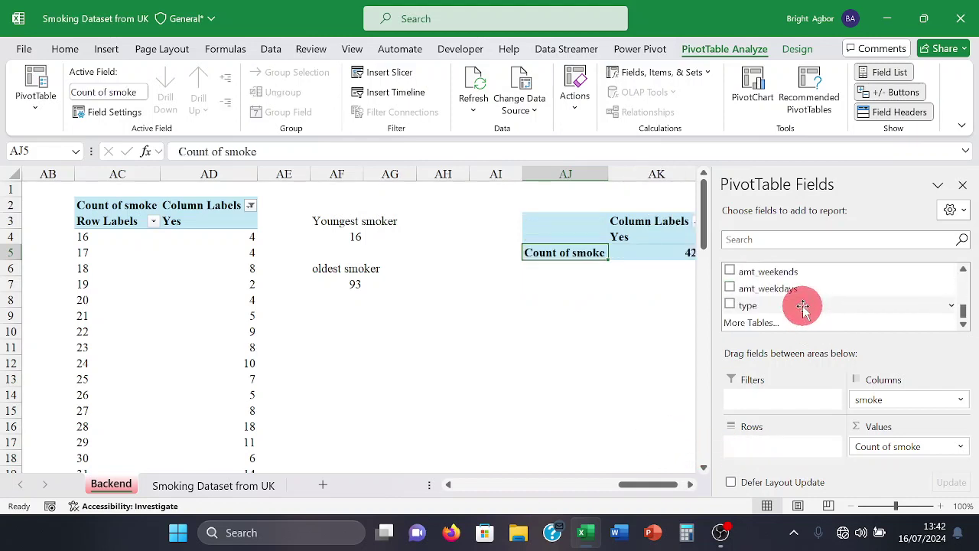
left_click_drag(795, 306, 808, 446)
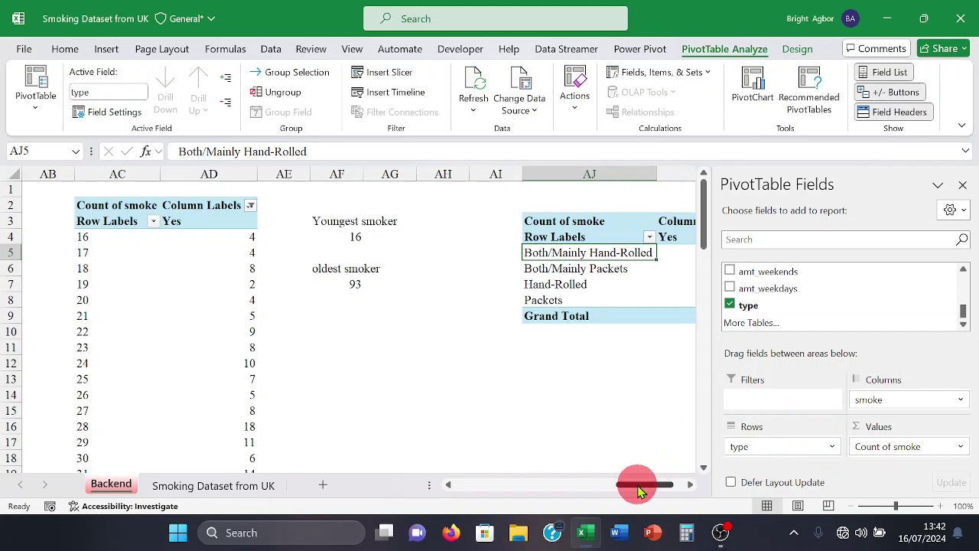
- Insert a Clustered Bar pivot chart based on the type pivot table
left_click_drag(634, 486, 662, 495)
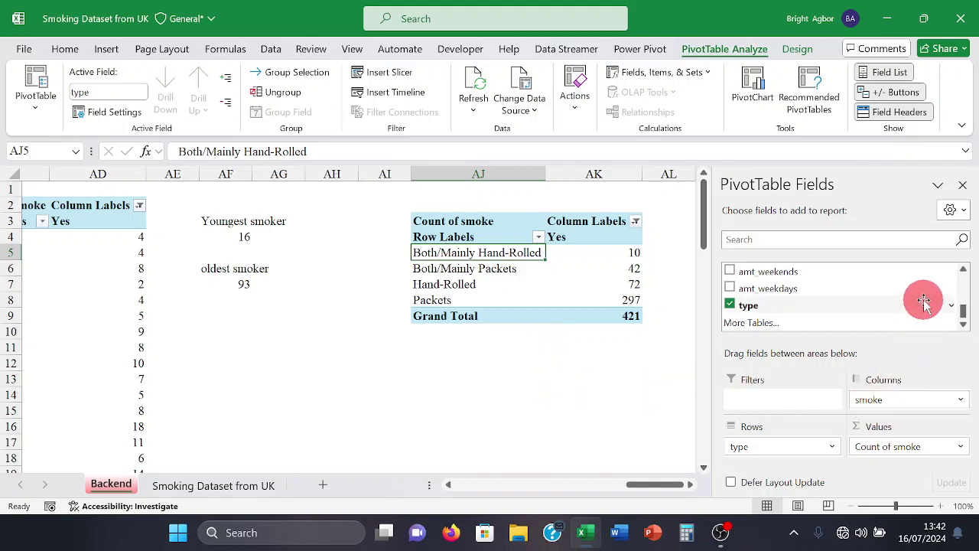
left_click_drag(918, 300, 639, 274)
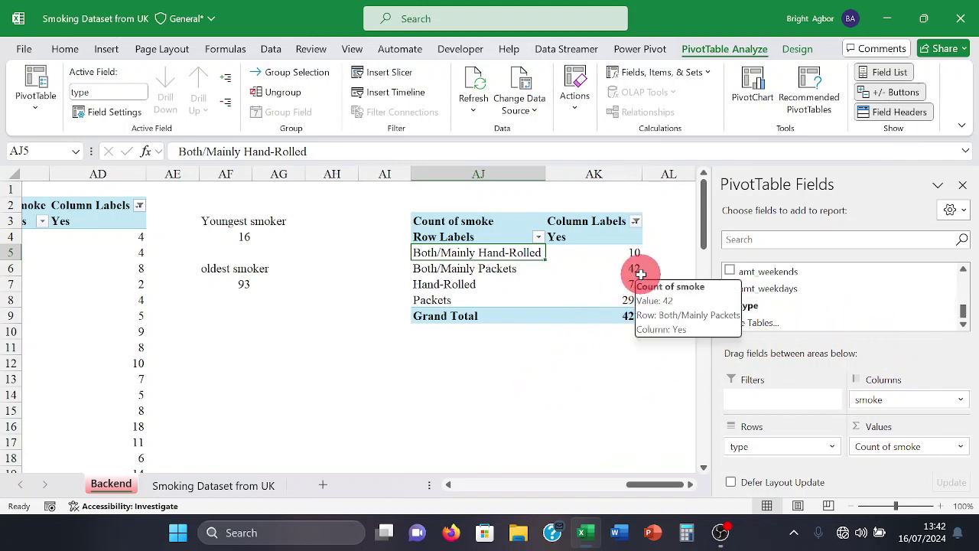
left_click(640, 274)
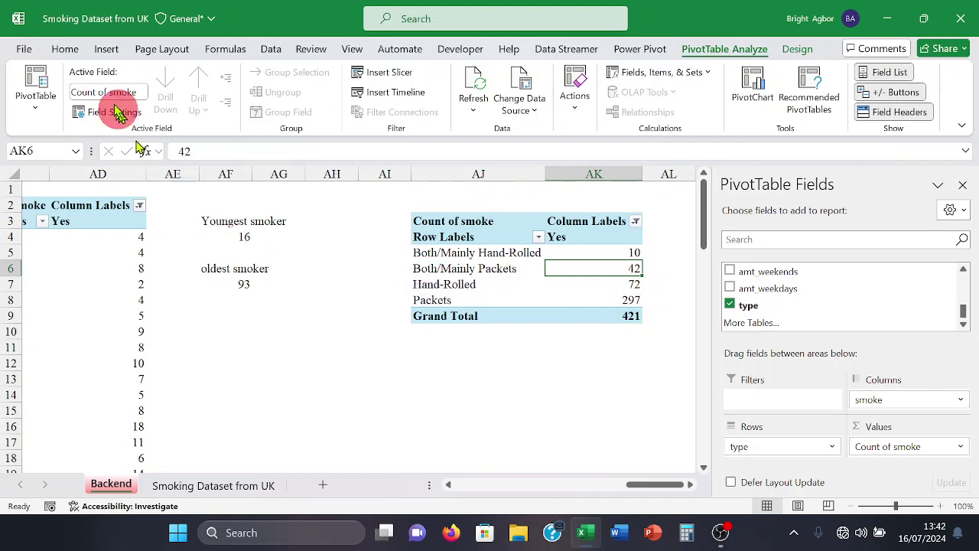
left_click(107, 49)
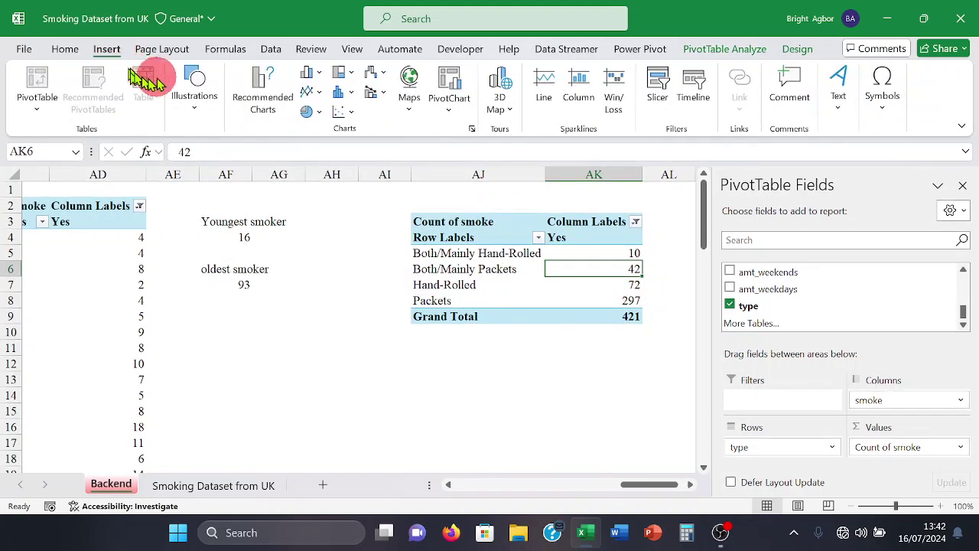
left_click(241, 79)
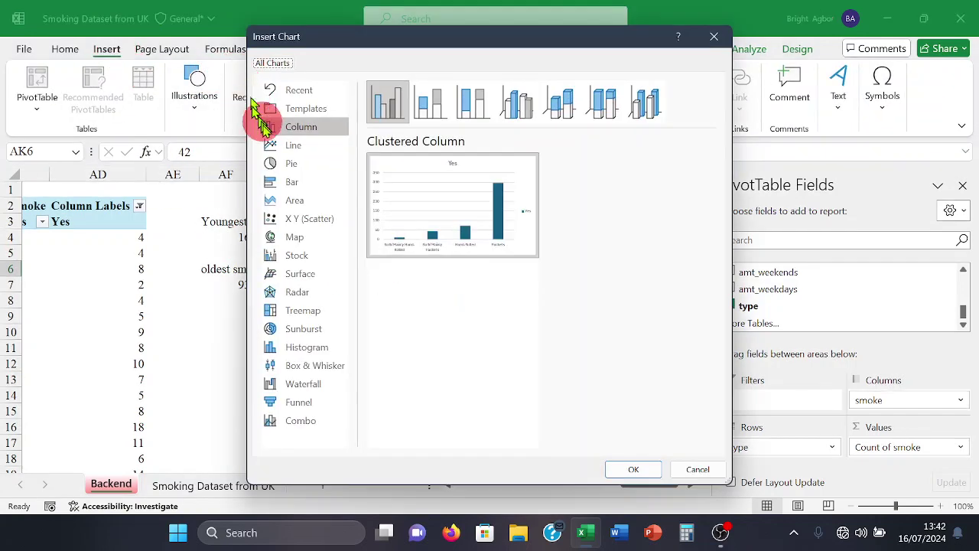
left_click(283, 187)
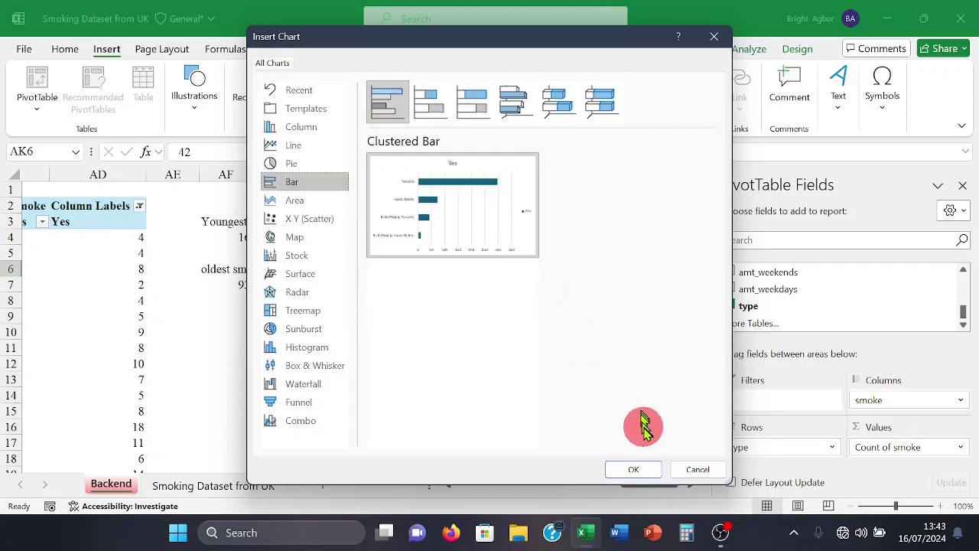
left_click(641, 469)
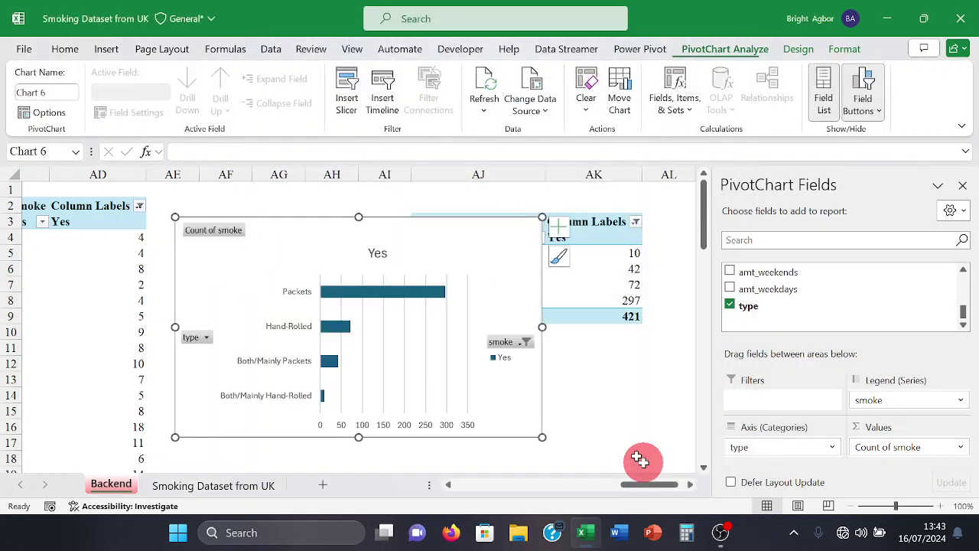
- Hide all field buttons on the type bar chart and remove its chart title, gridlines and legend
left_click(860, 83)
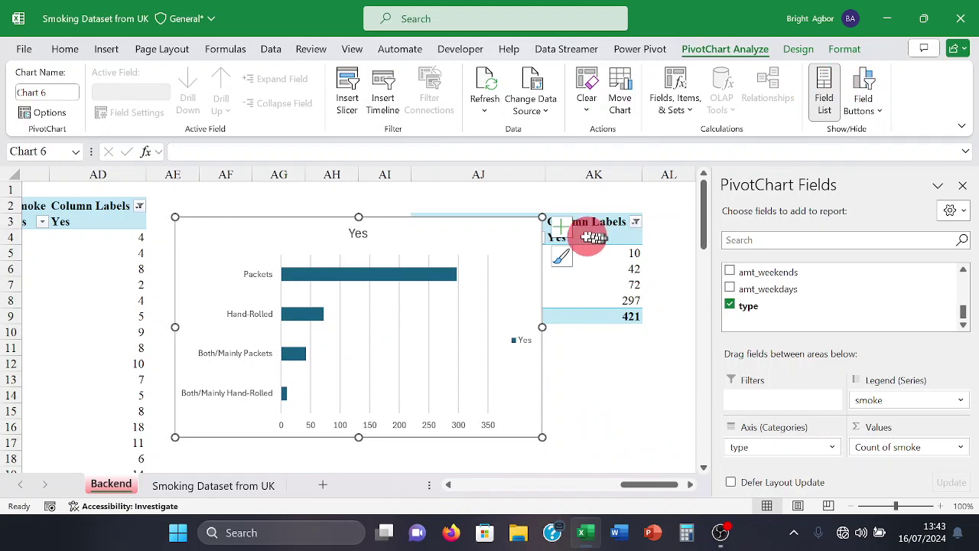
left_click(562, 227)
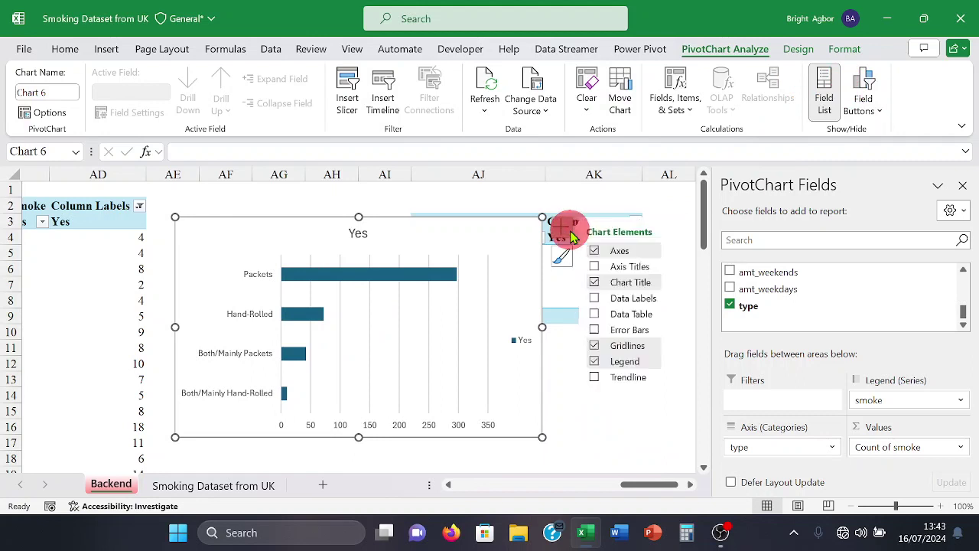
left_click(595, 282)
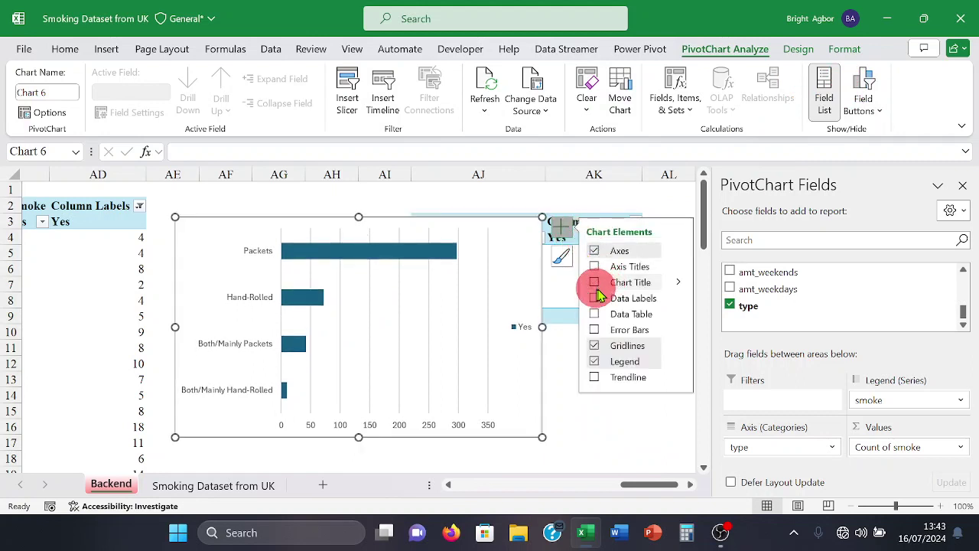
left_click(595, 346)
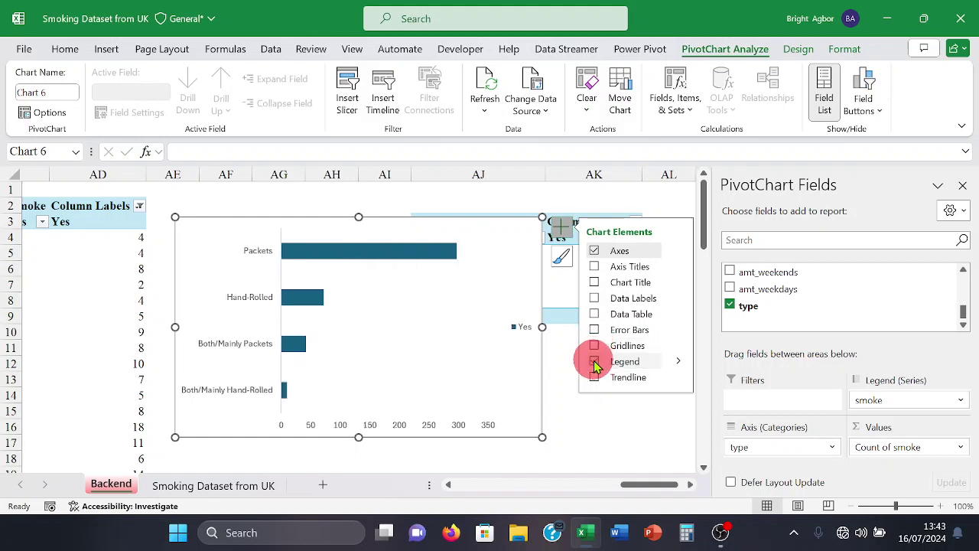
left_click(595, 363)
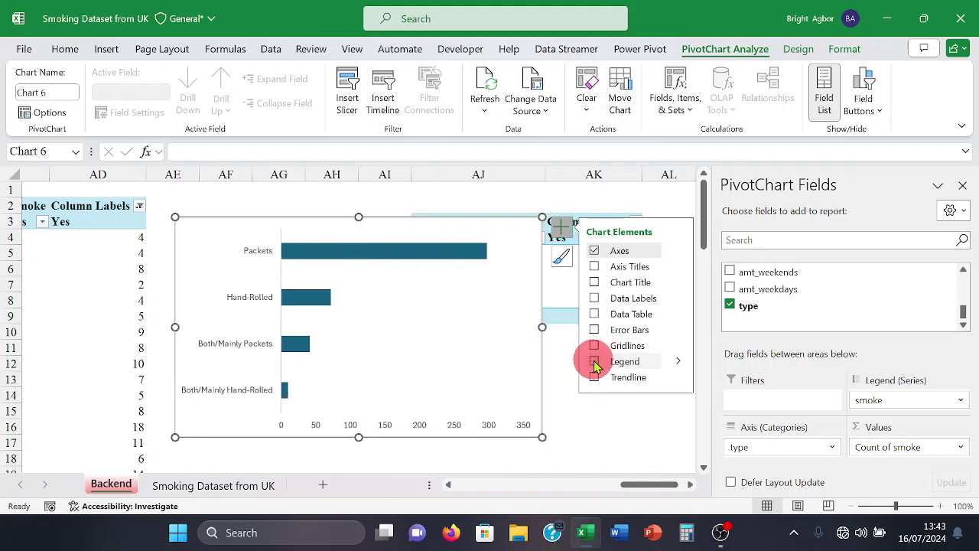
- Add data labels to the type bar chart and set their font to Times New Roman
left_click(595, 302)
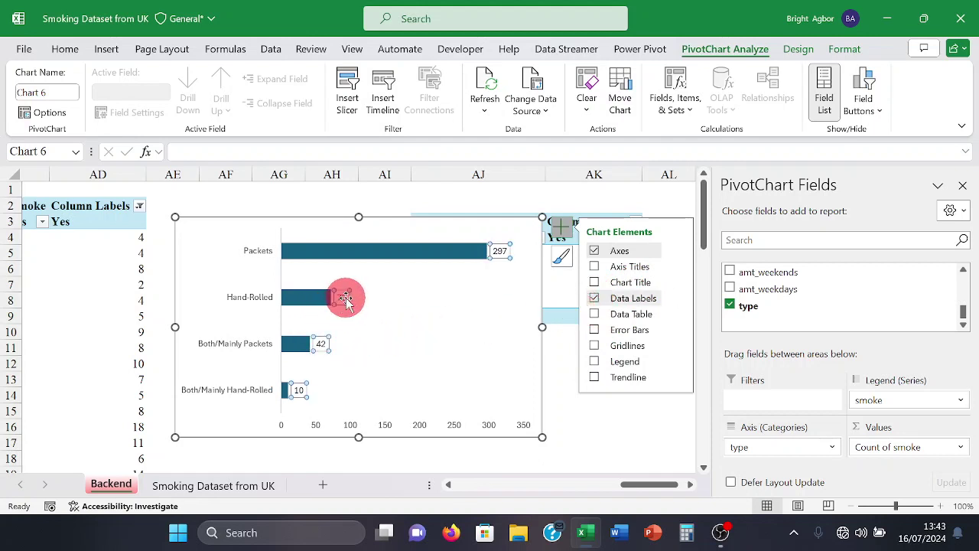
left_click(67, 54)
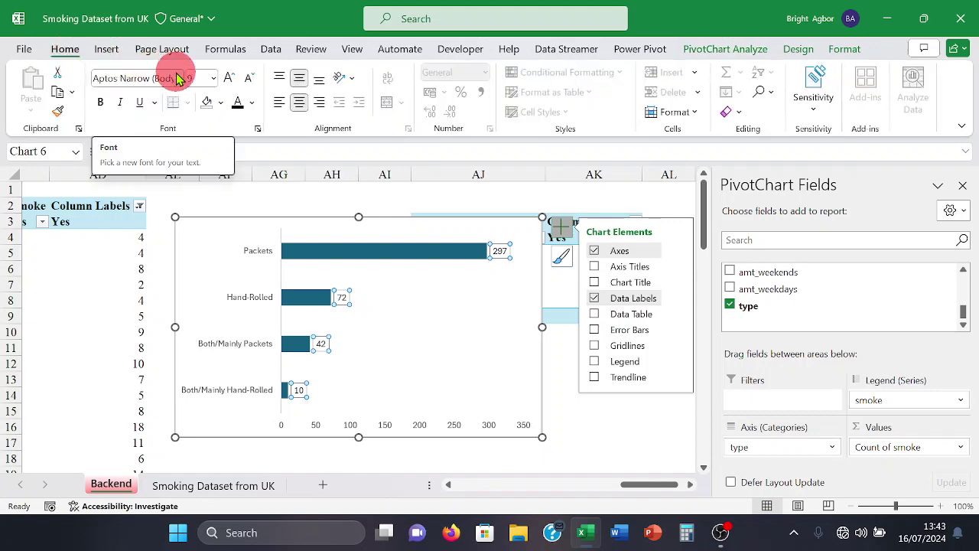
left_click(178, 78)
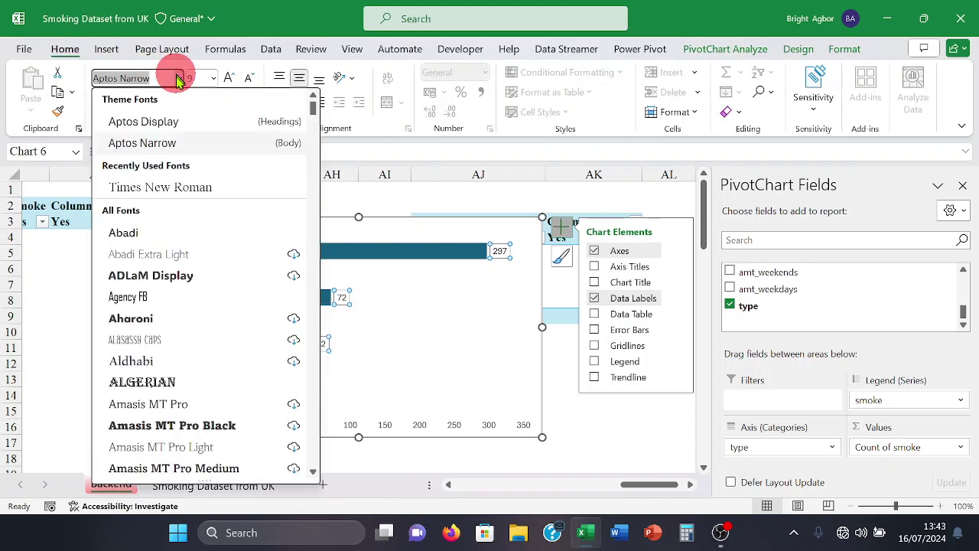
left_click(160, 187)
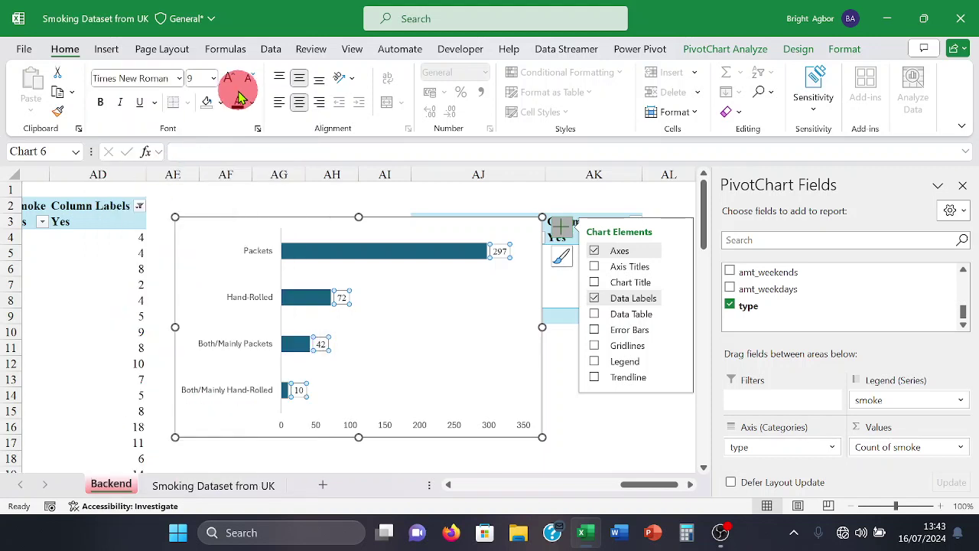
- Set the type chart's category axis labels to Times New Roman and delete its horizontal value axis
left_click(255, 242)
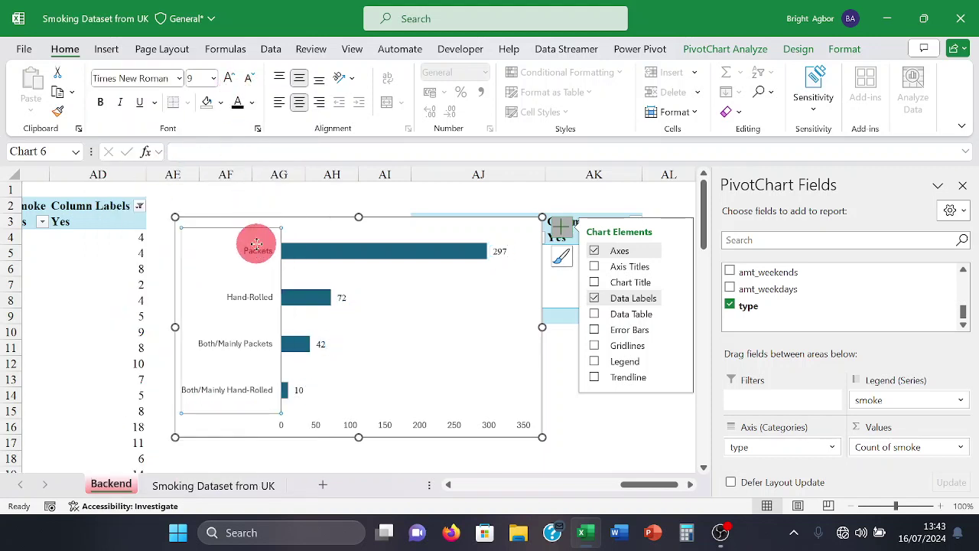
left_click(182, 78)
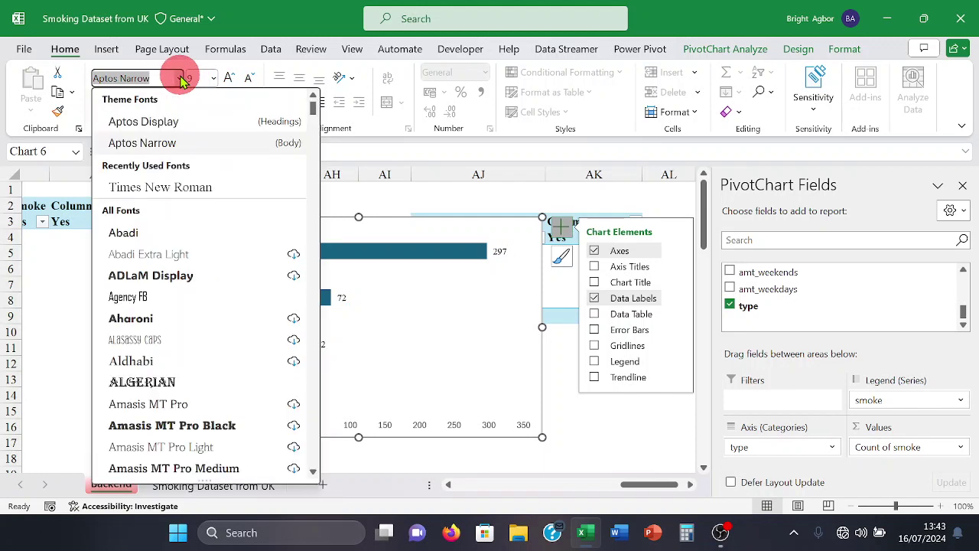
left_click(175, 186)
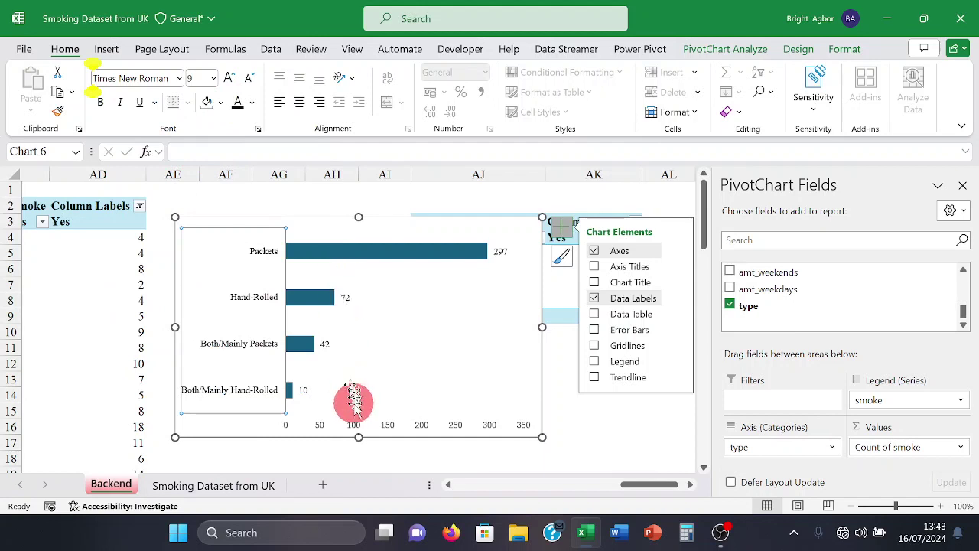
left_click(353, 426)
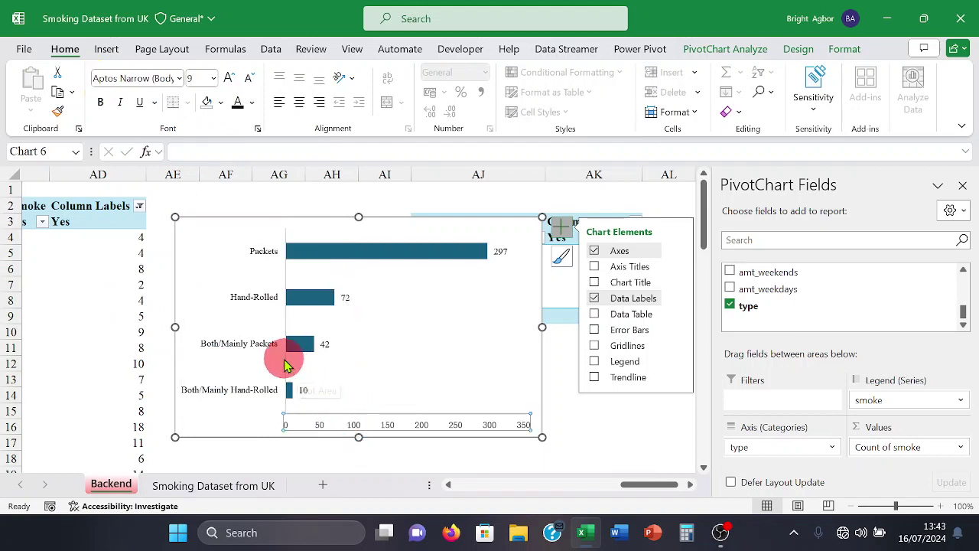
key("Delete")
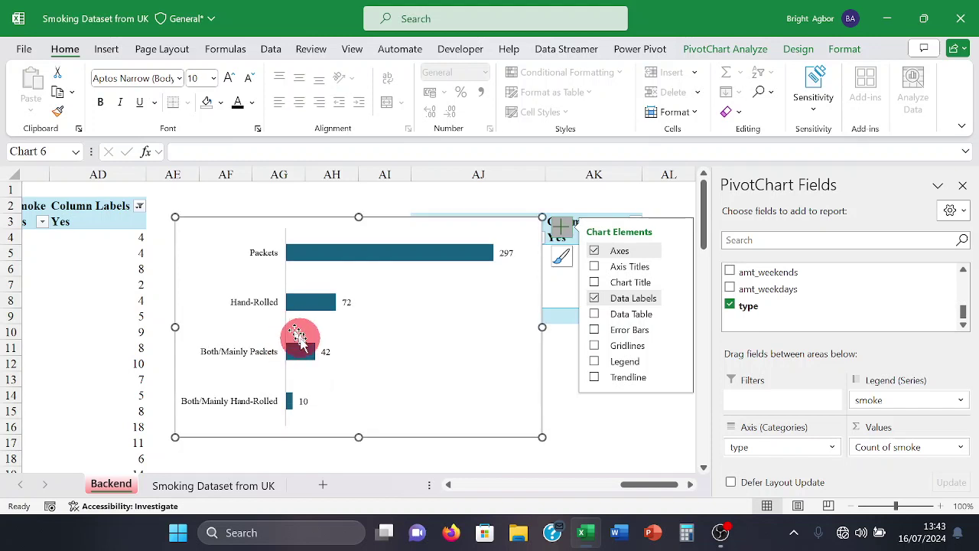
- Set the gap width of the type chart's bars to 40%
left_click(299, 352)
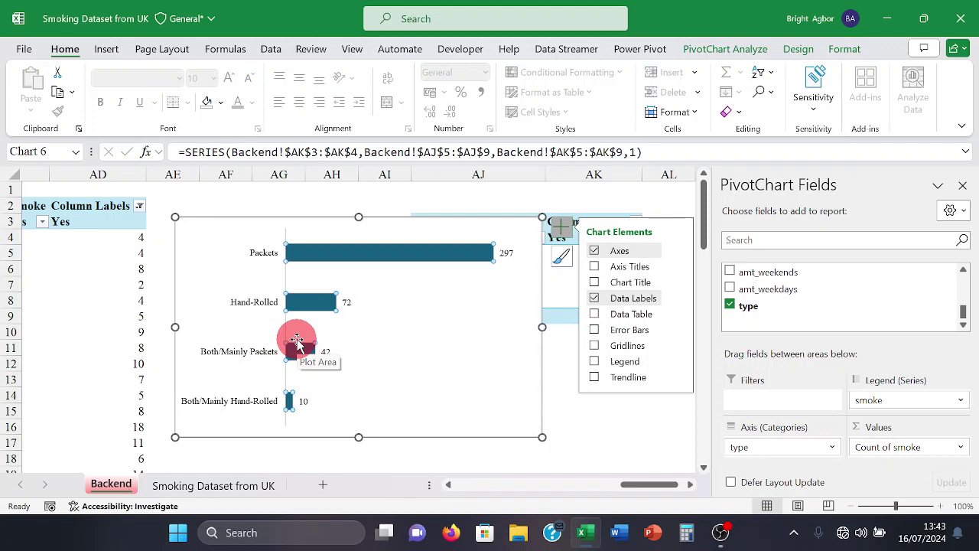
double_click(297, 342)
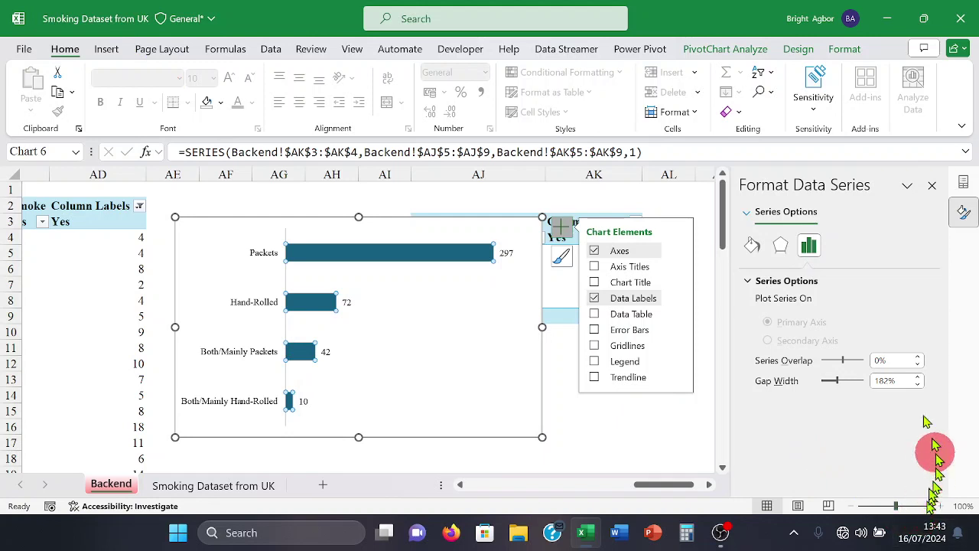
left_click(887, 380)
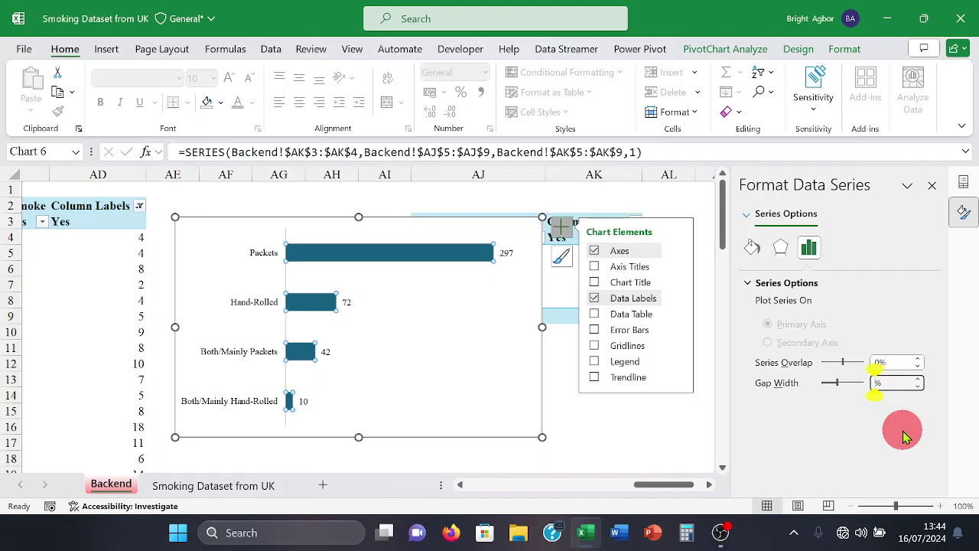
key("Return")
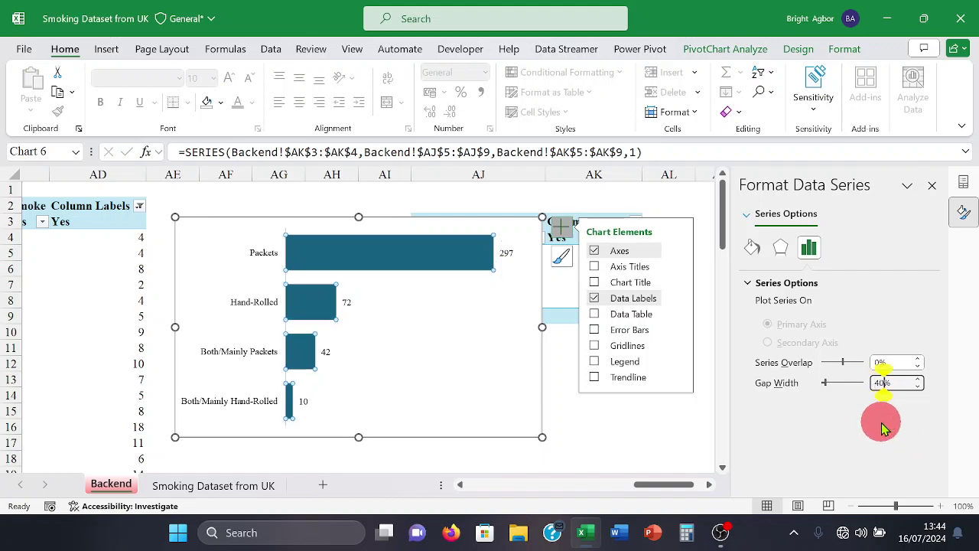
- Remove the fill and outline from the type bar chart's chart area
left_click(401, 434)
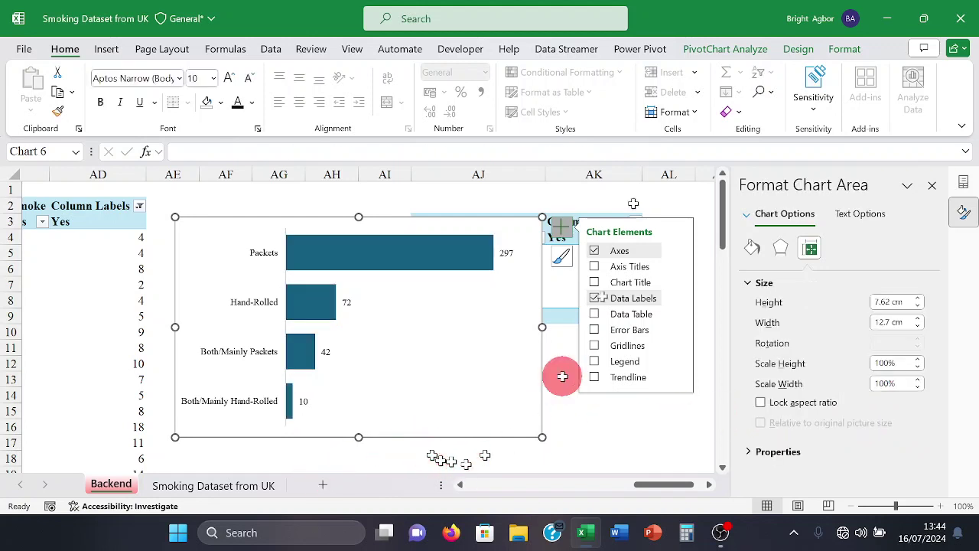
left_click(843, 49)
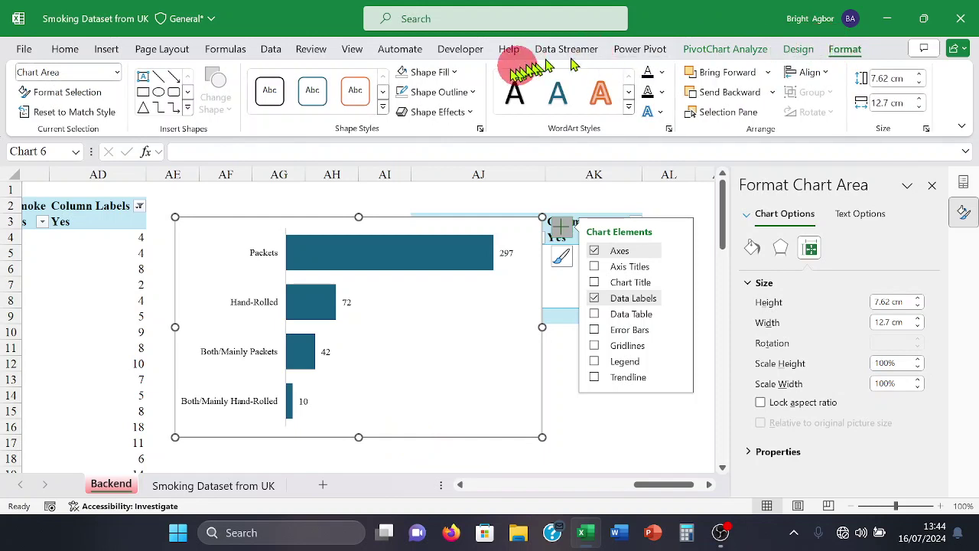
left_click(402, 72)
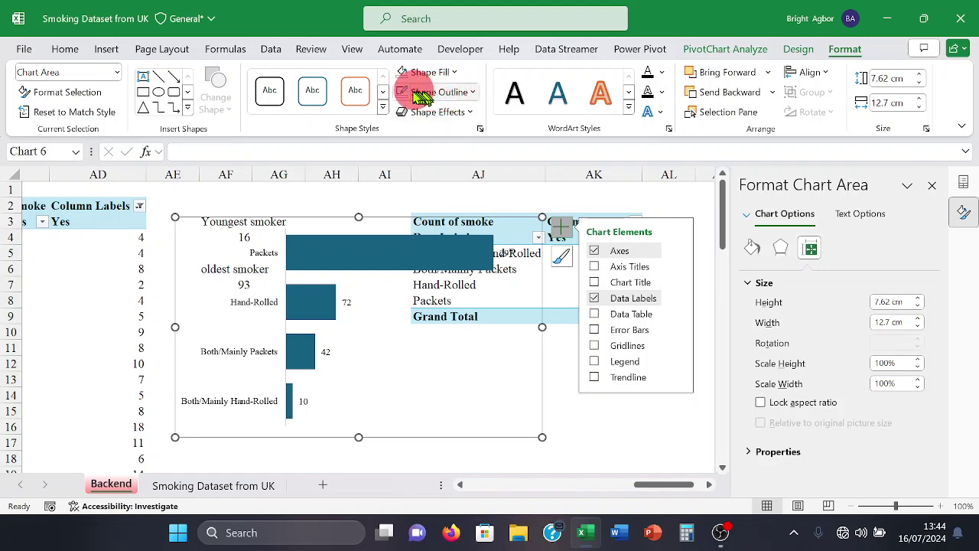
left_click(360, 350)
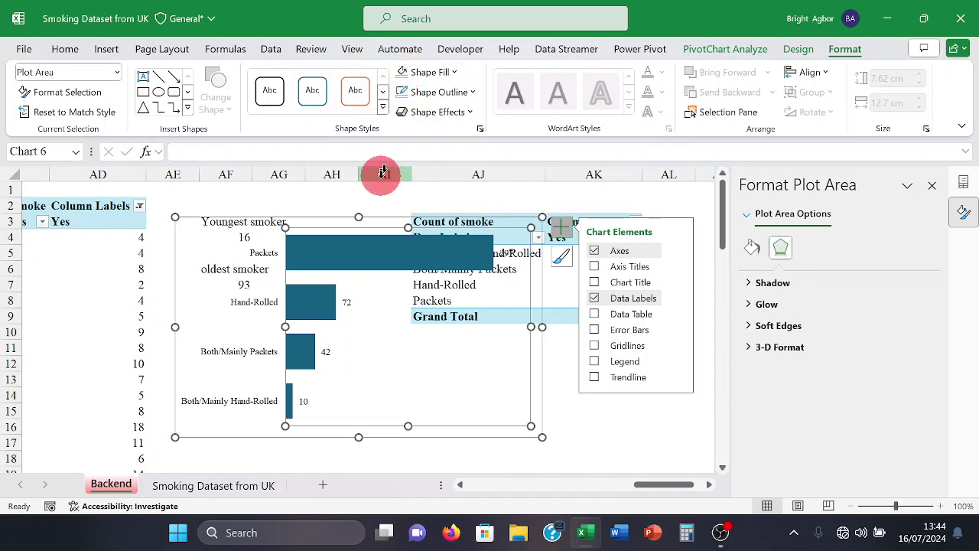
left_click(337, 456)
left_click(253, 326)
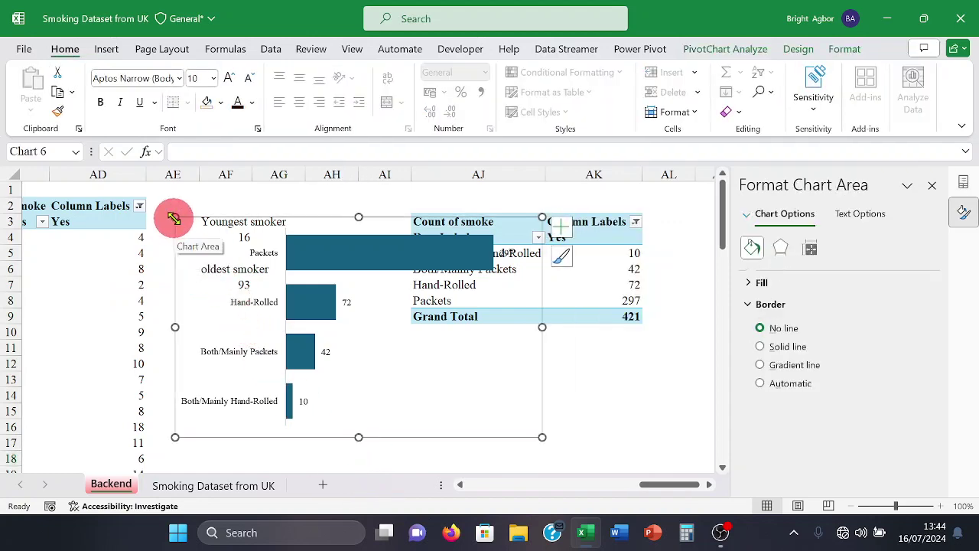
- Narrow the type bar chart from its left edge to about the start of column AG and close the formatting pane
left_click_drag(175, 217, 244, 219)
left_click(282, 215)
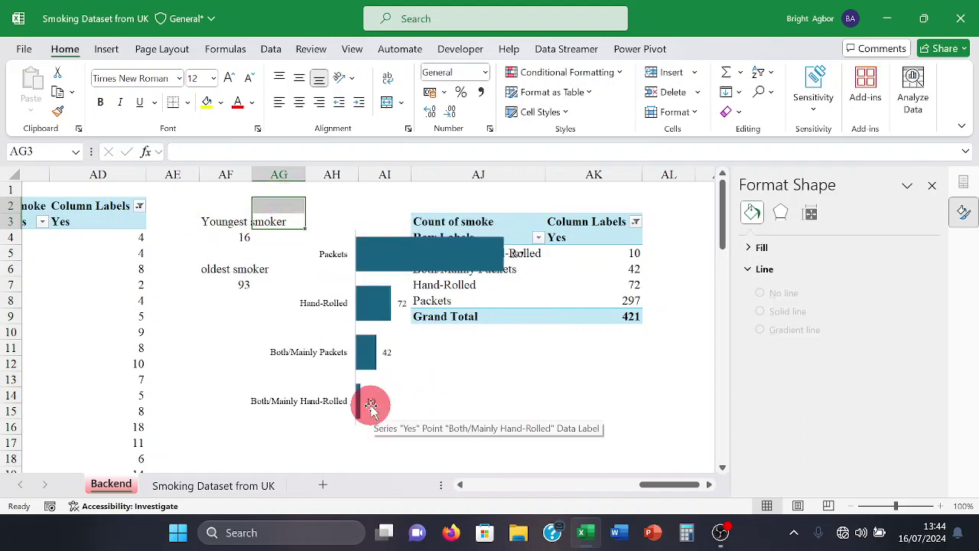
left_click(932, 185)
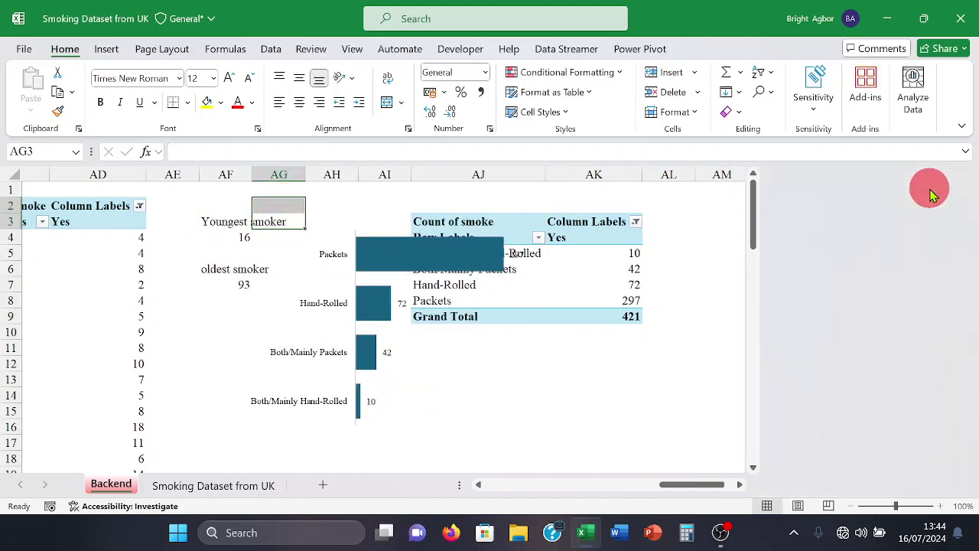
- Move the type bar chart off the pivot table into the empty columns from AL onward, and close the field list
left_click(495, 357)
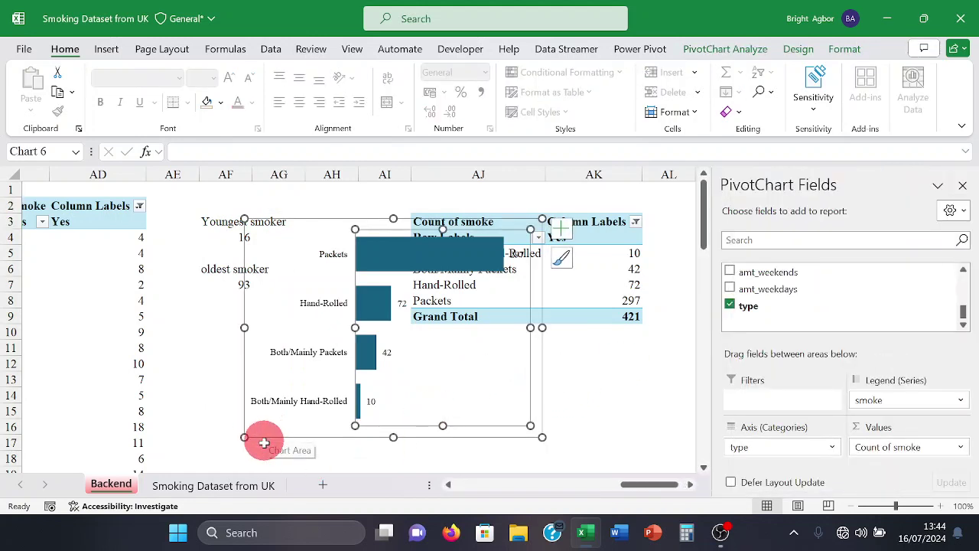
left_click_drag(263, 436, 467, 402)
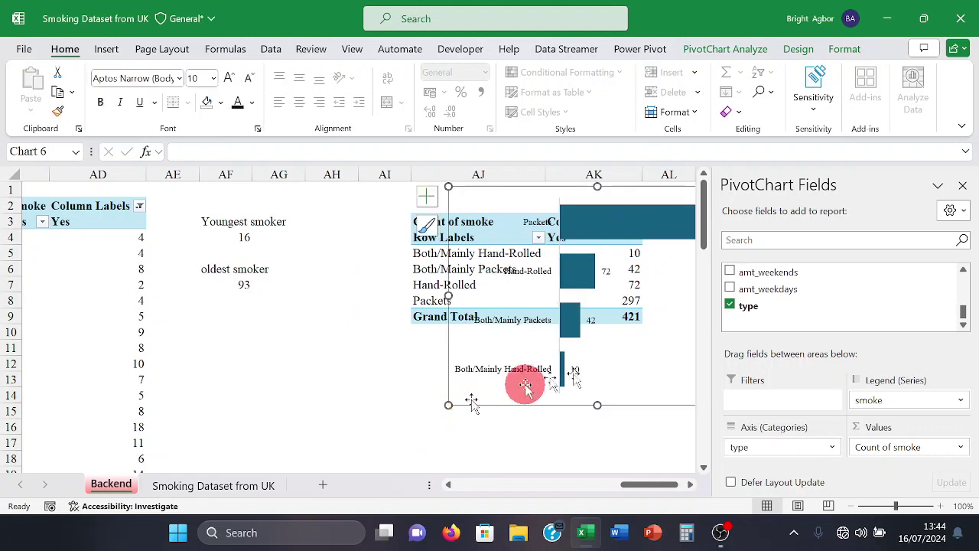
left_click(956, 181)
left_click_drag(477, 406, 655, 411)
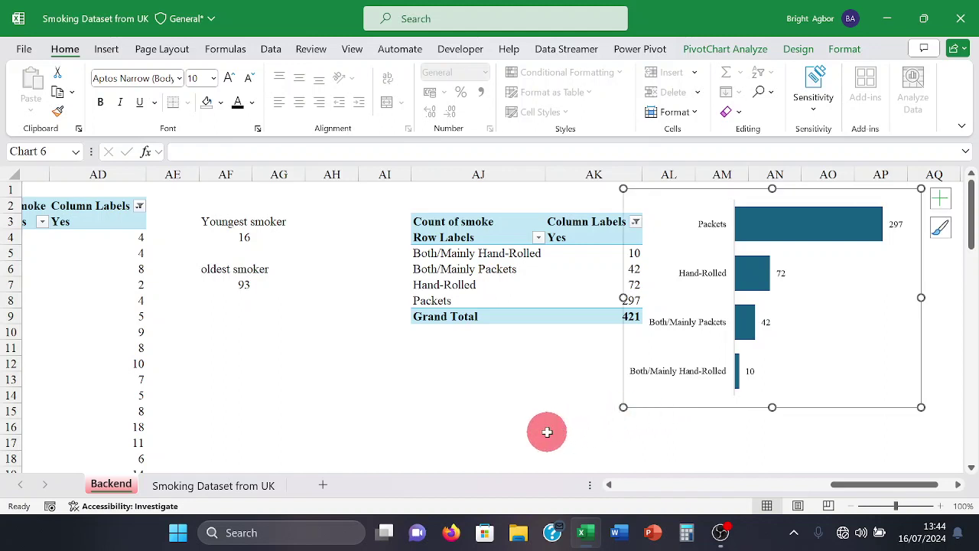
left_click(546, 432)
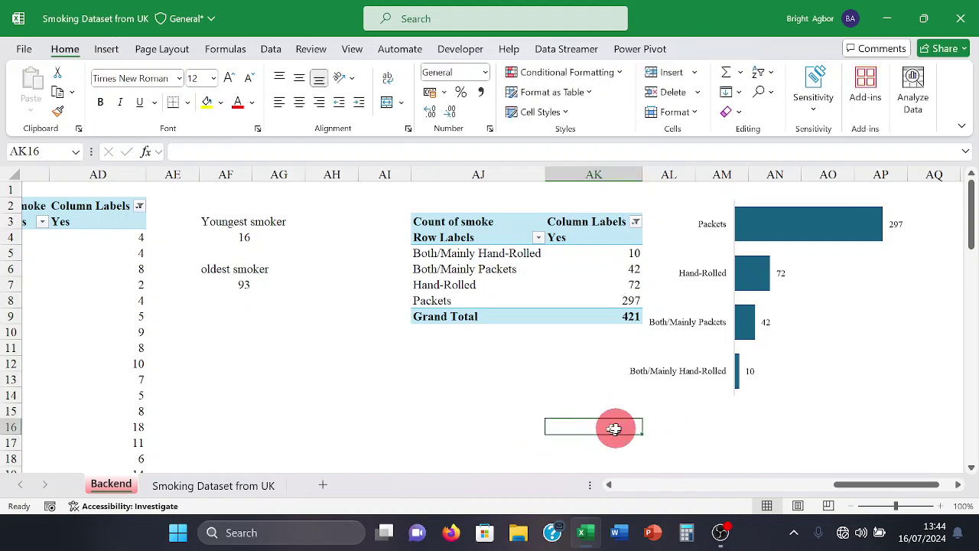
left_click_drag(666, 392, 684, 406)
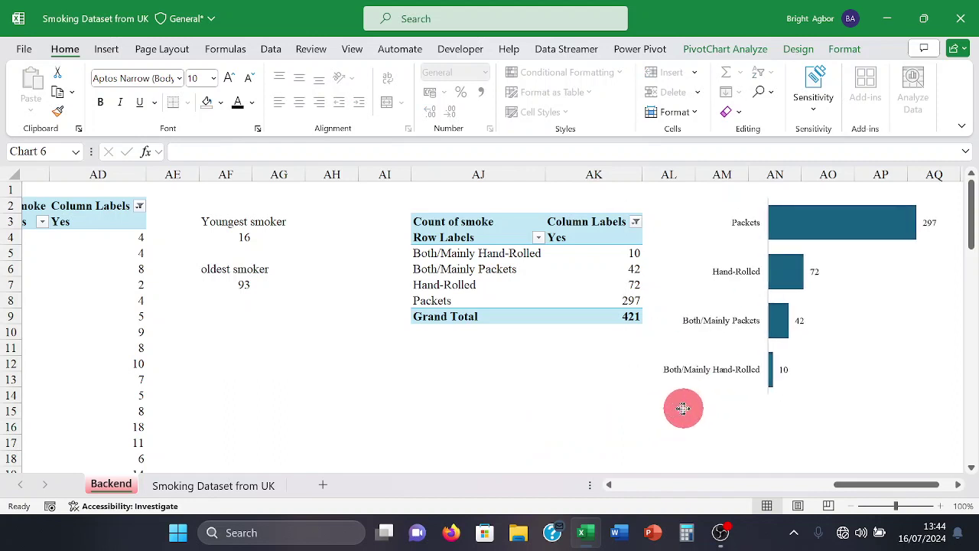
- Copy the type pivot table at AJ3 and paste it below at cell AJ15
left_click(603, 395)
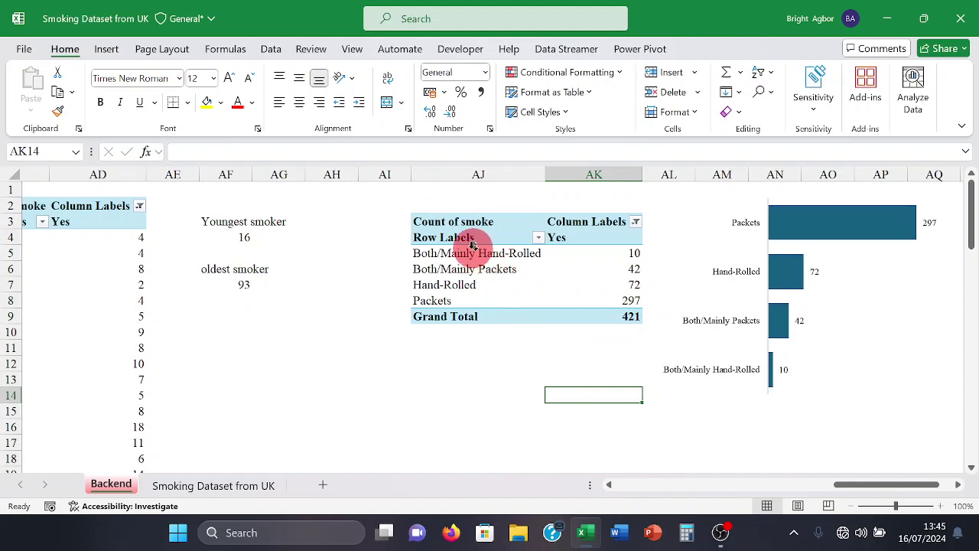
left_click_drag(451, 220, 578, 315)
right_click(530, 269)
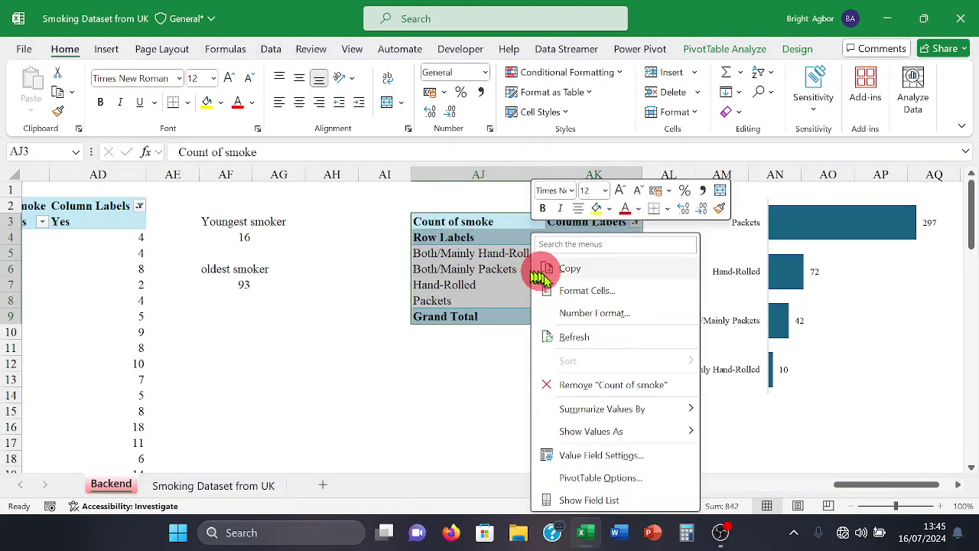
left_click(556, 278)
scroll(455, 321, "down", 2)
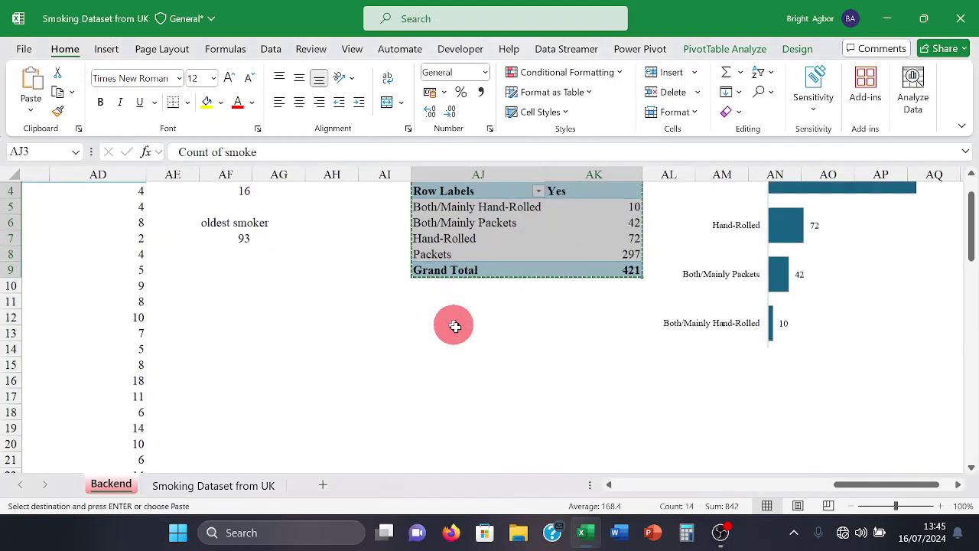
left_click(465, 319)
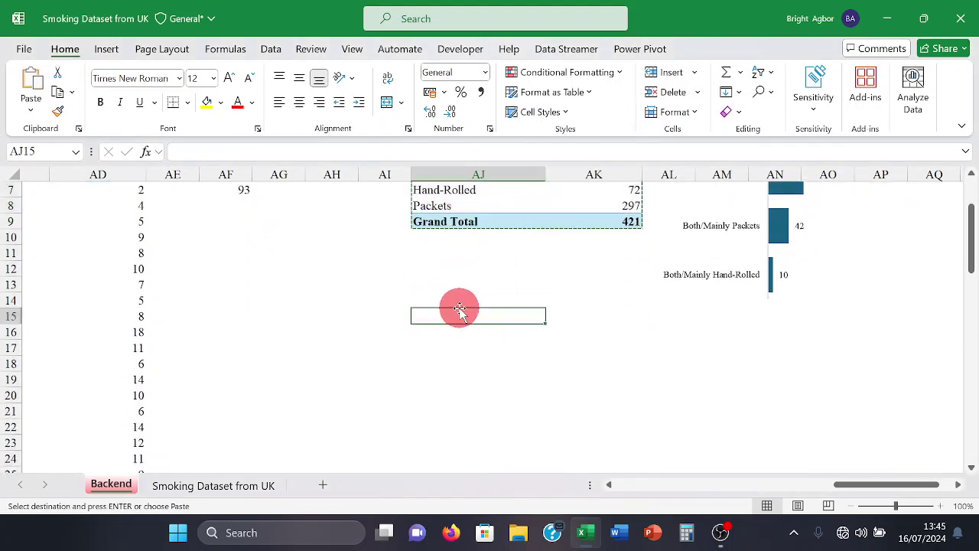
right_click(461, 312)
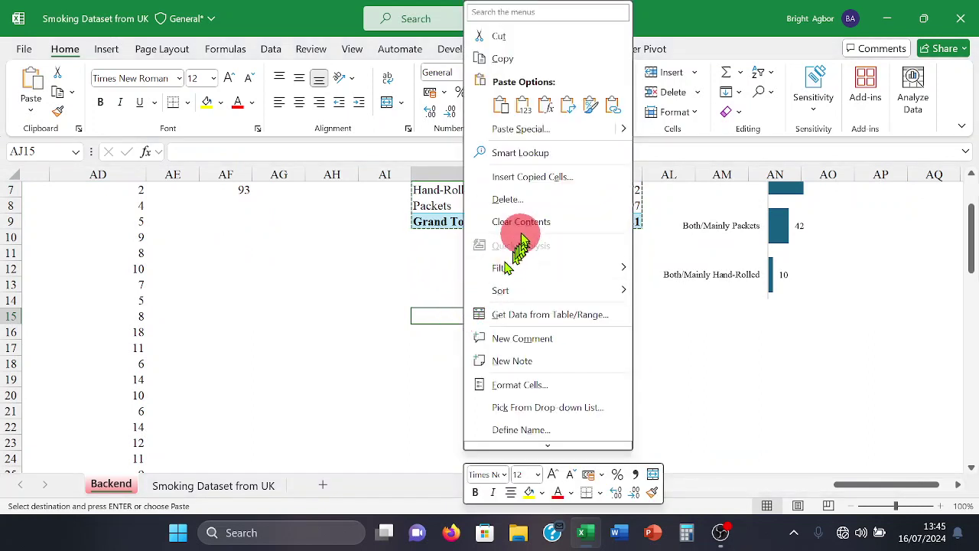
left_click(500, 105)
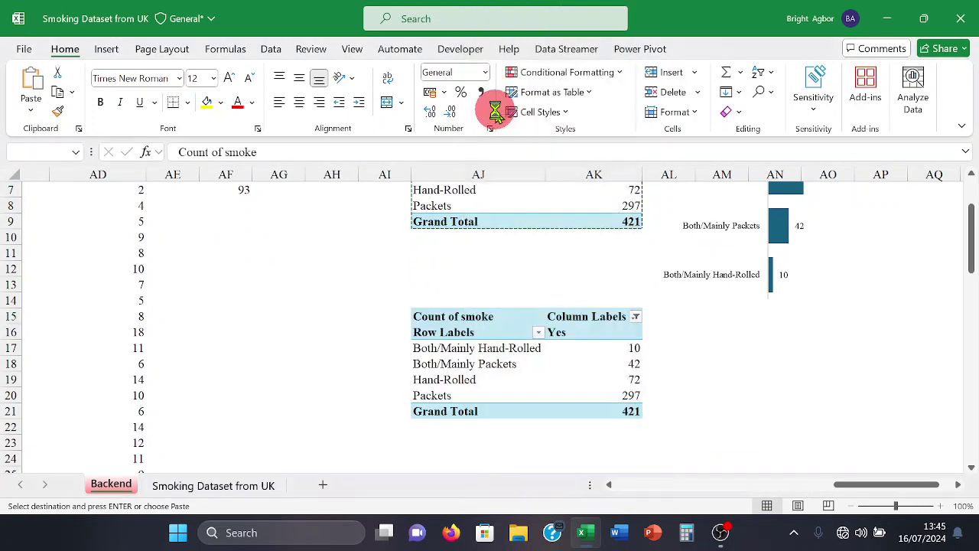
- Show the field list for the pasted pivot table at AJ15 and remove type from its rows
left_click(513, 357)
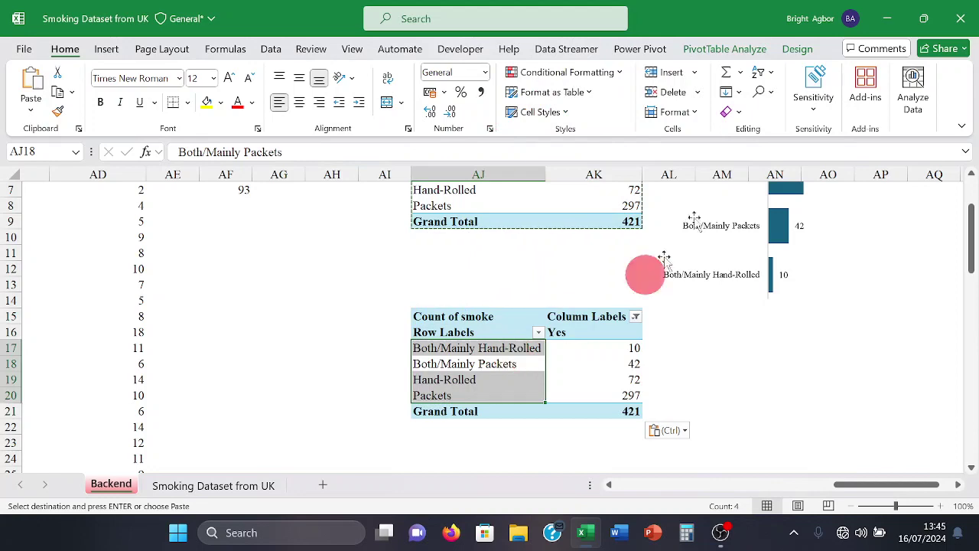
left_click(750, 50)
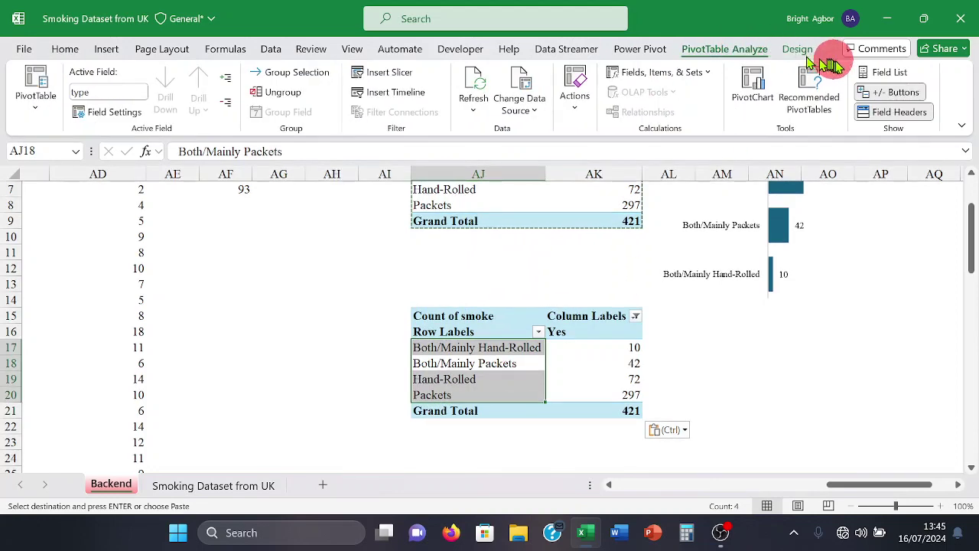
left_click(864, 73)
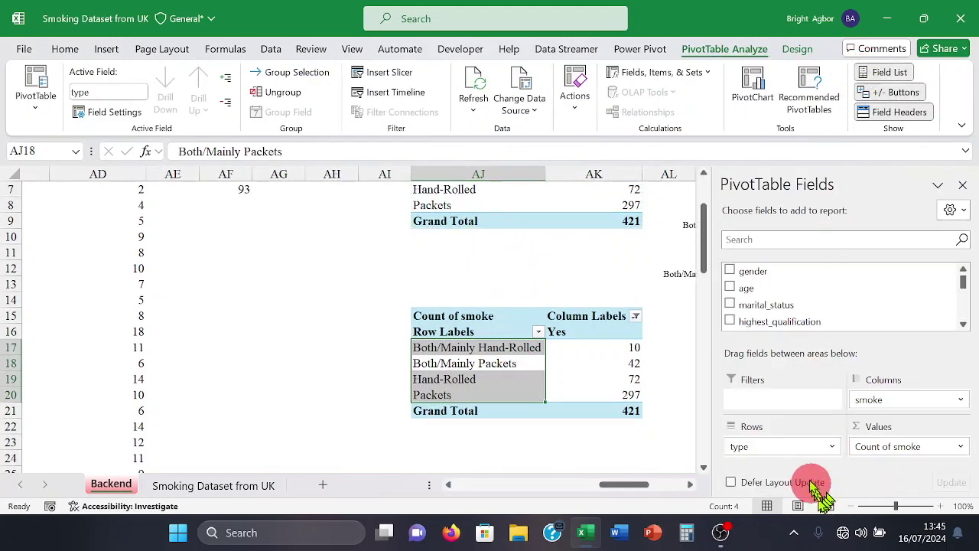
left_click_drag(790, 442, 663, 456)
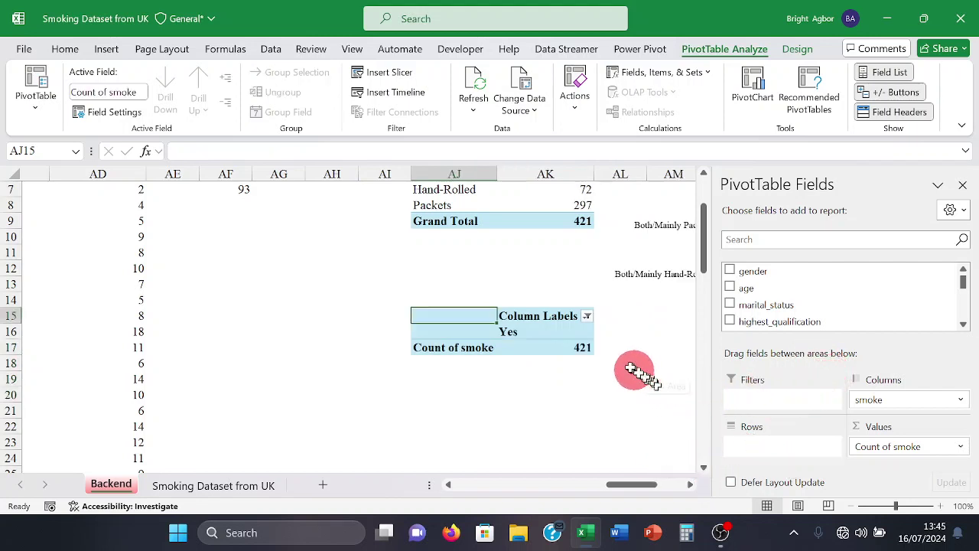
- In cell AK19, enter a GETPIVOTDATA formula that returns the Yes smoke count from the pivot table at AJ15
left_click(578, 348)
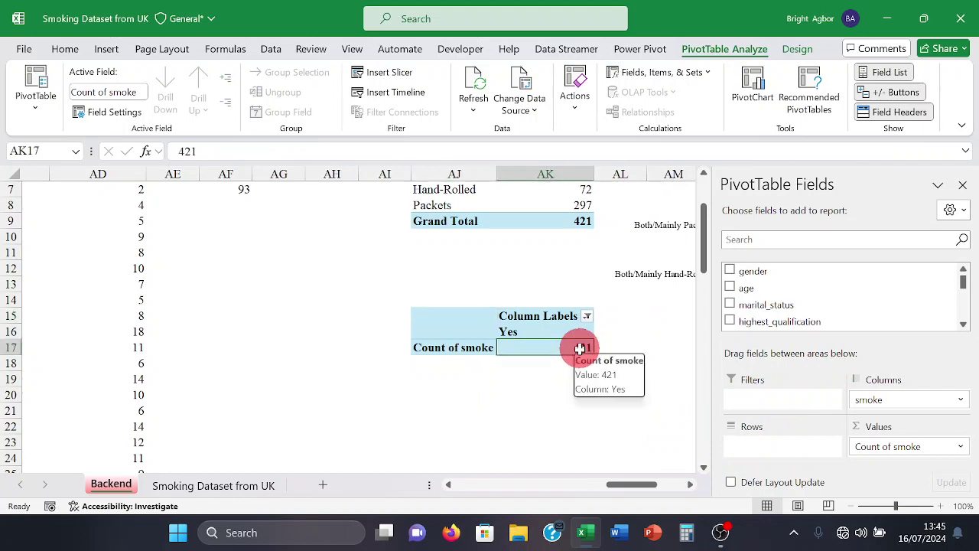
left_click(563, 380)
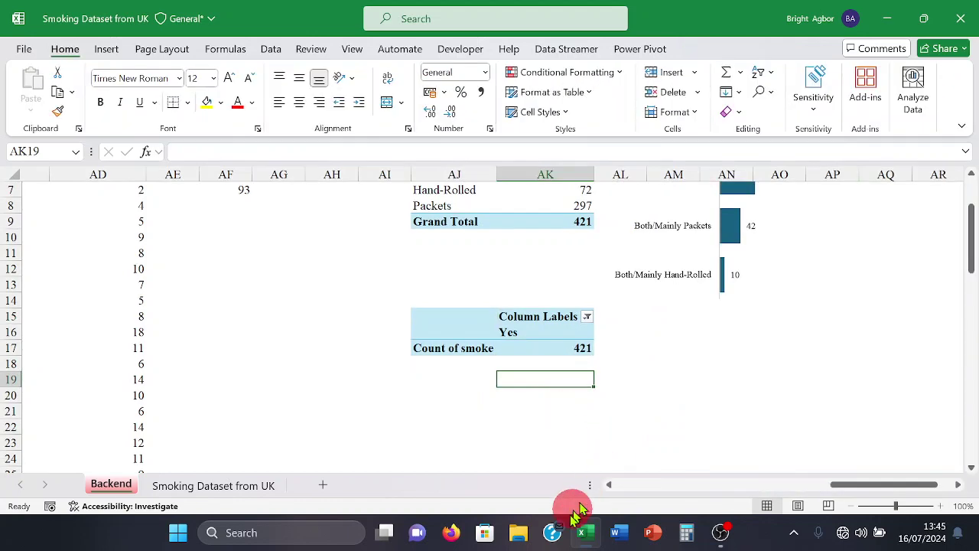
type("=")
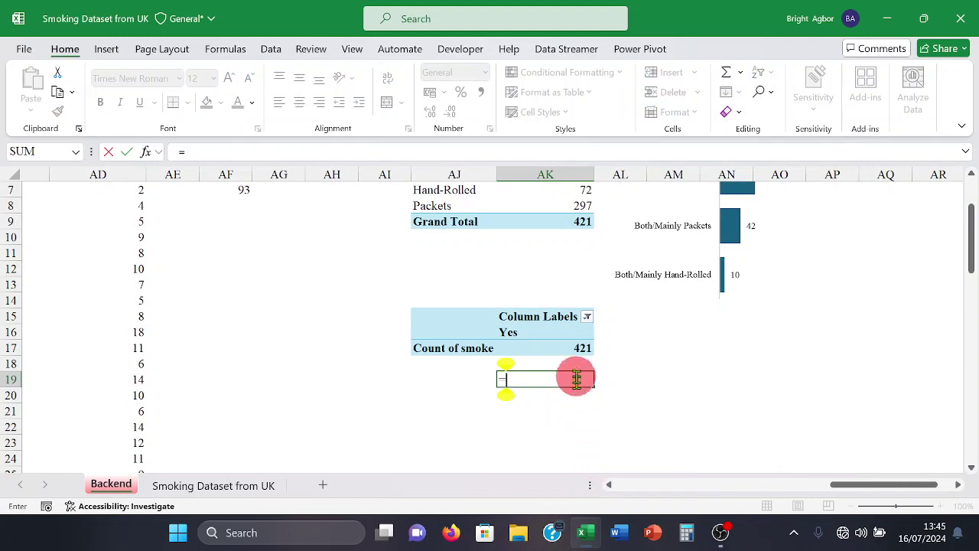
left_click(576, 350)
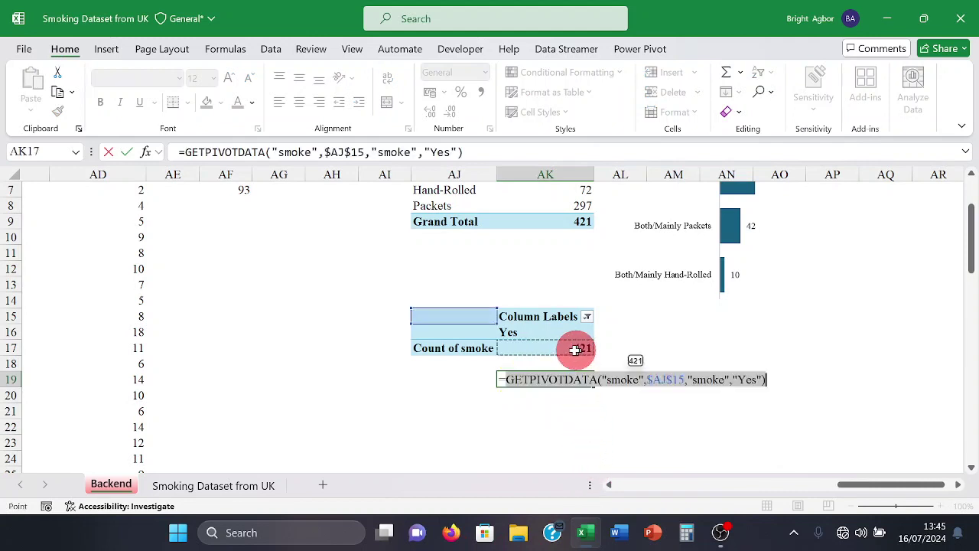
key("Return")
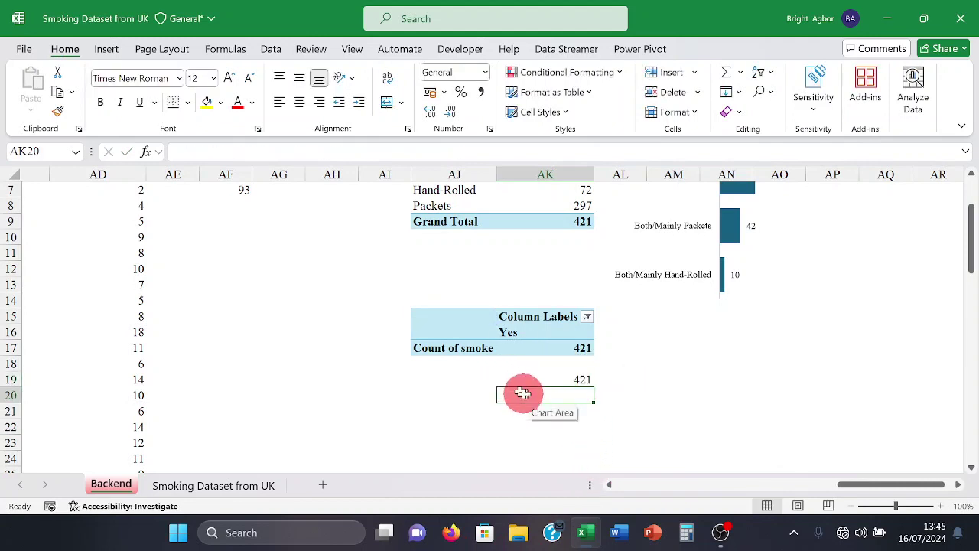
- Label cell AJ19 "Number of smokers" and widen column AJ so the label fits
left_click(464, 381)
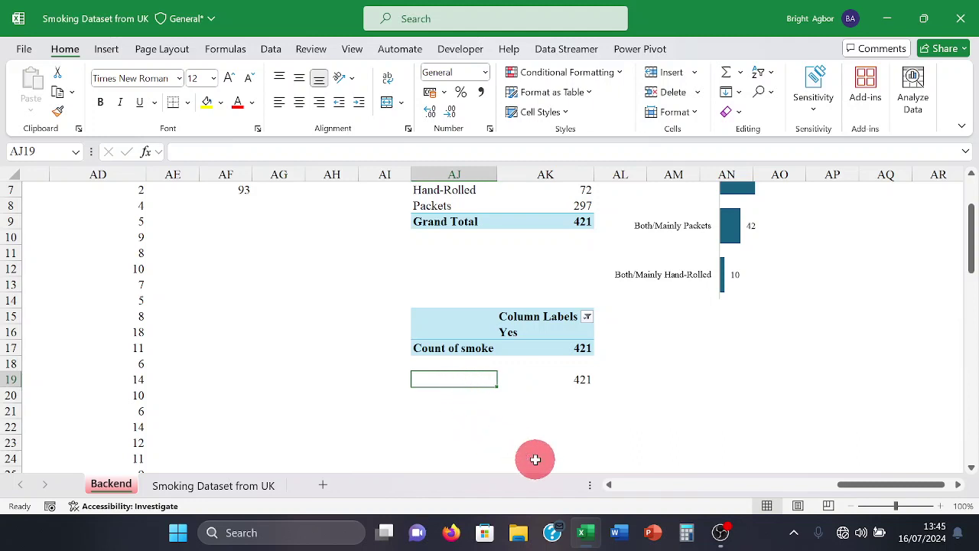
type("Number of smokers")
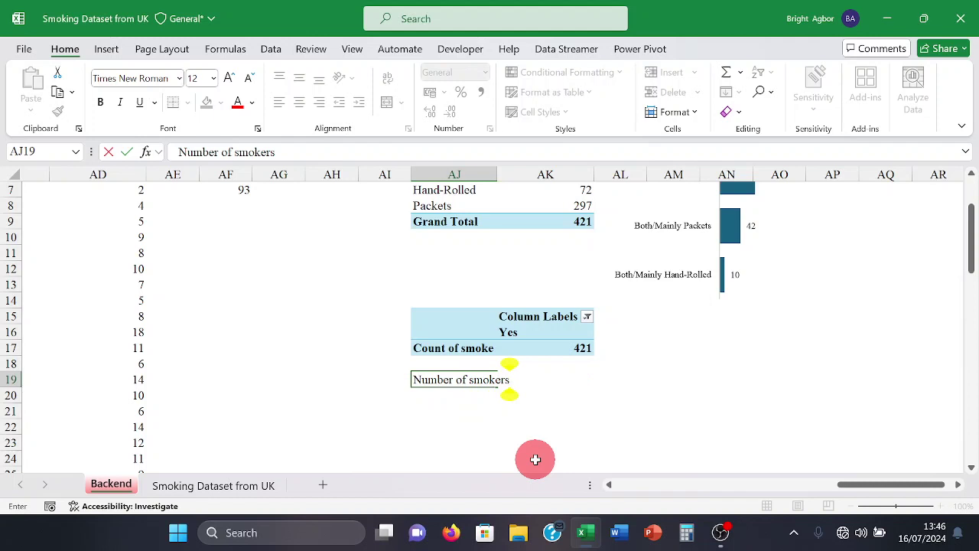
key("Return")
key("Up")
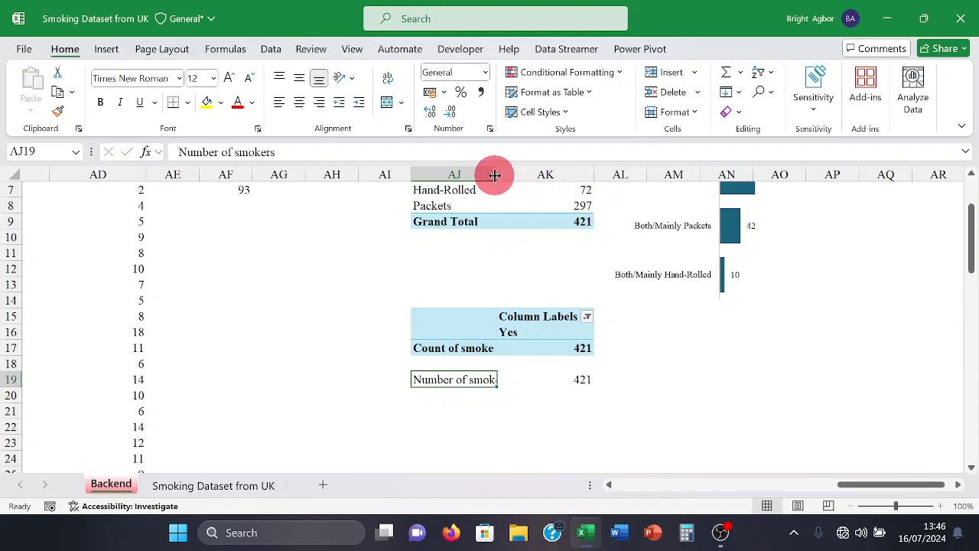
double_click(494, 175)
left_click(343, 392)
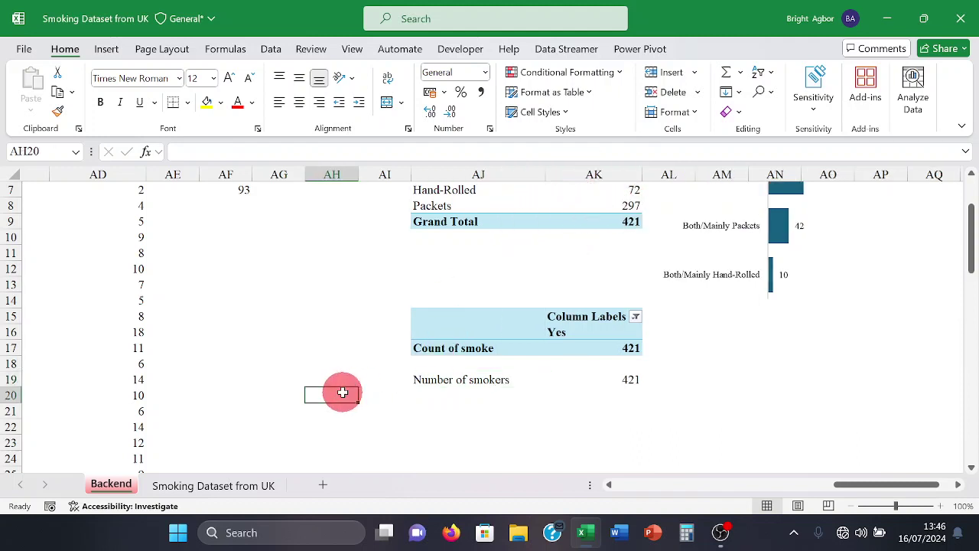